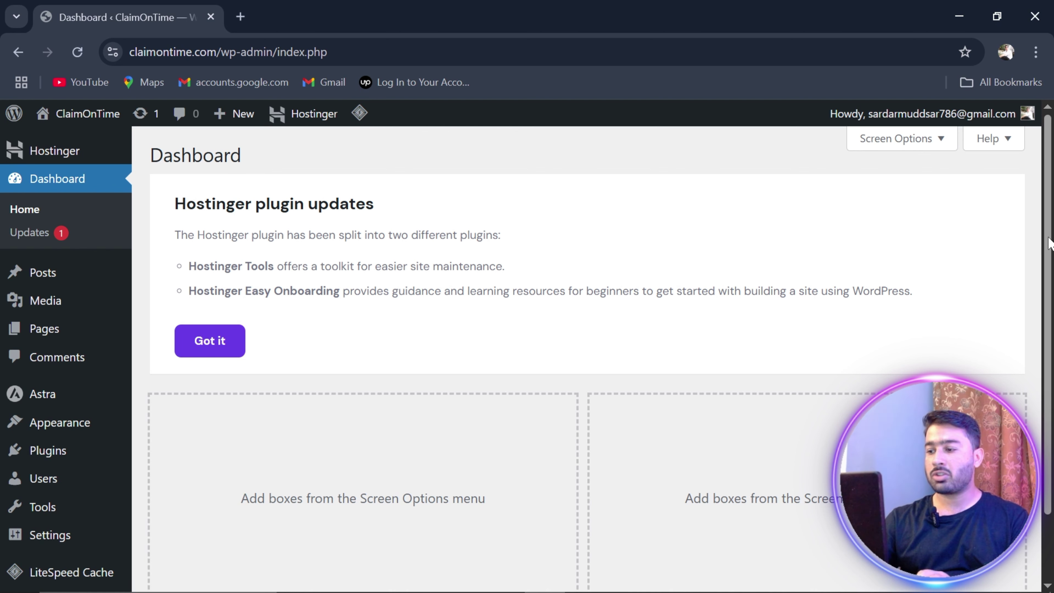
- Search the plugins available to add to the site for "elementor"
scroll(1049, 243, down, 2)
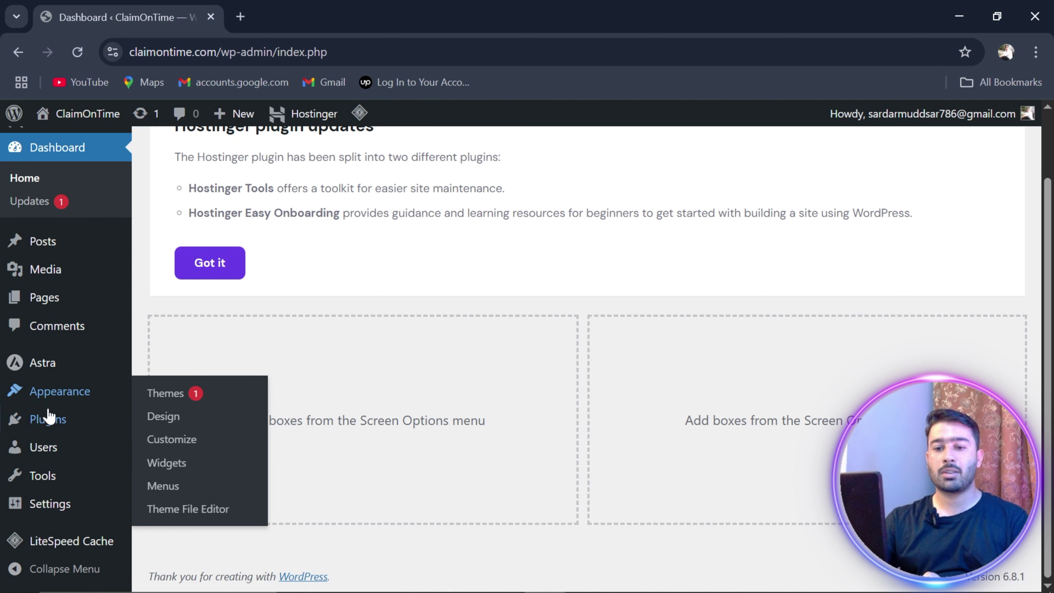
mouse_move(48, 430)
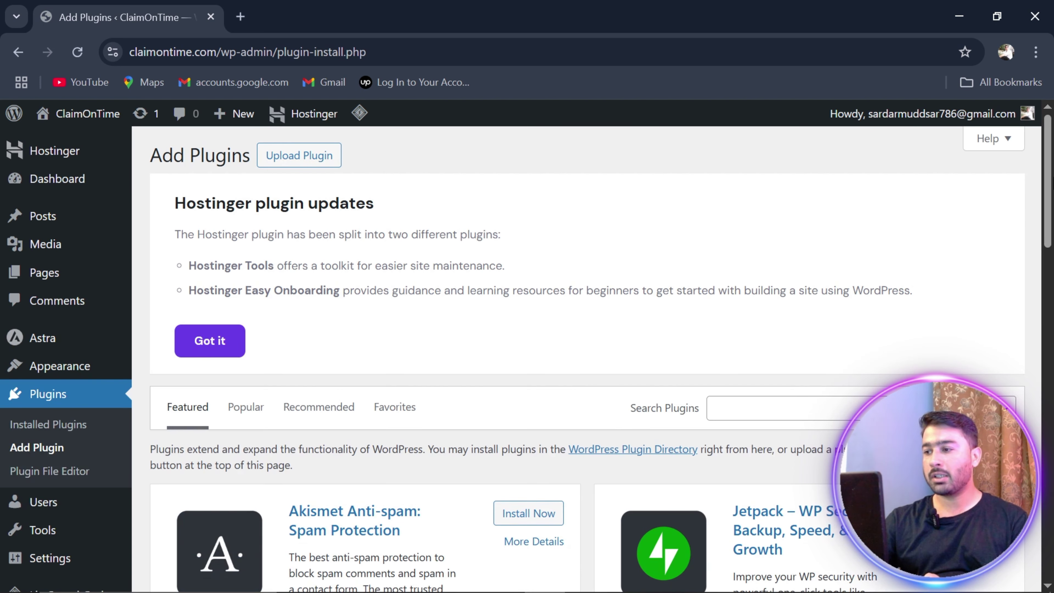
scroll(722, 207, down, 5)
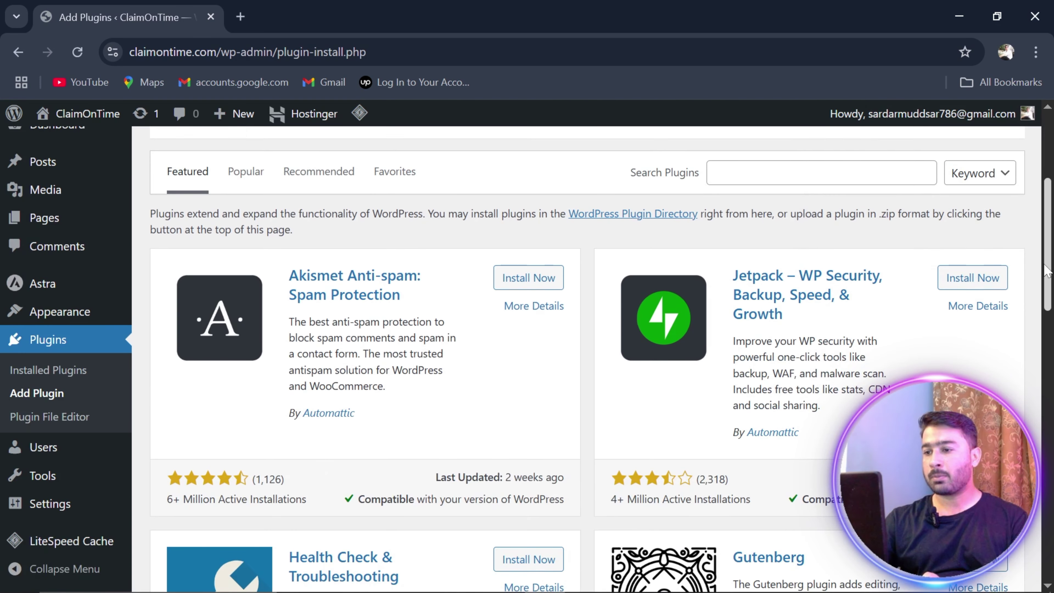
click(806, 172)
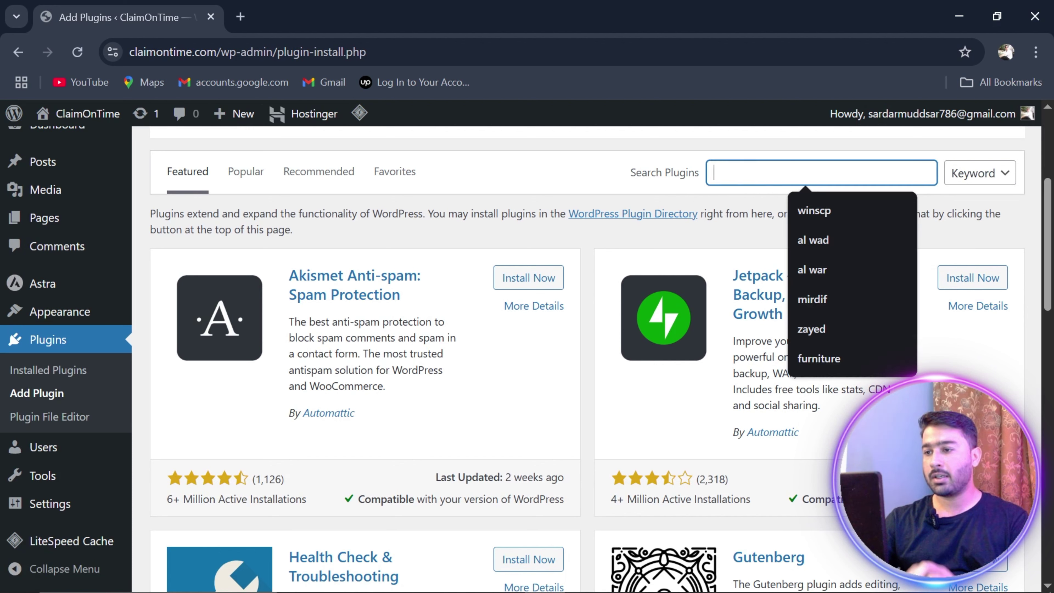
text(elementor)
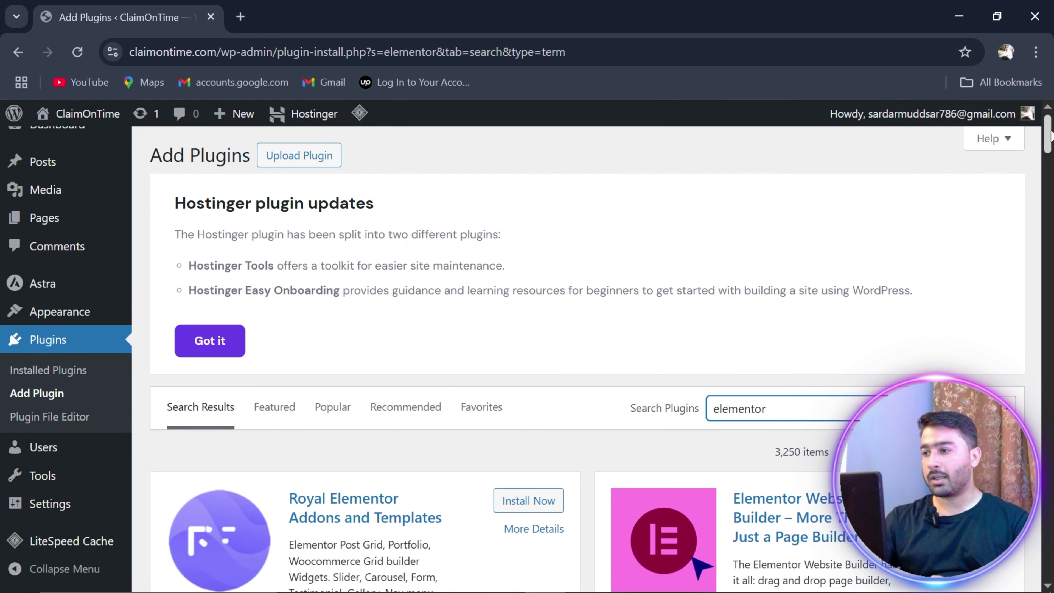
- Install and activate the Elementor Website Builder plugin from the search results
scroll(1050, 166, down, 4)
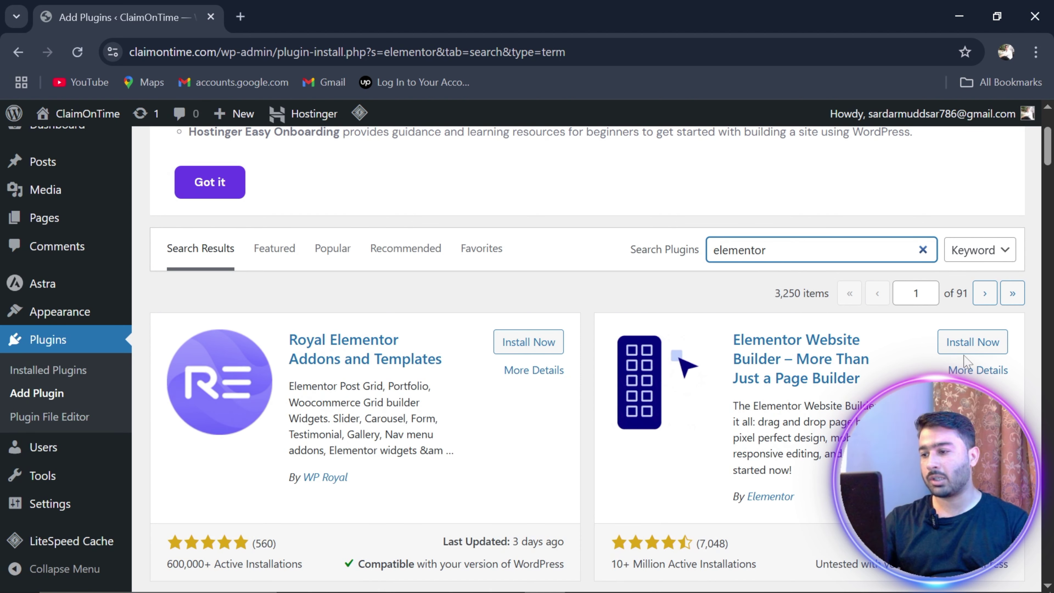
click(988, 345)
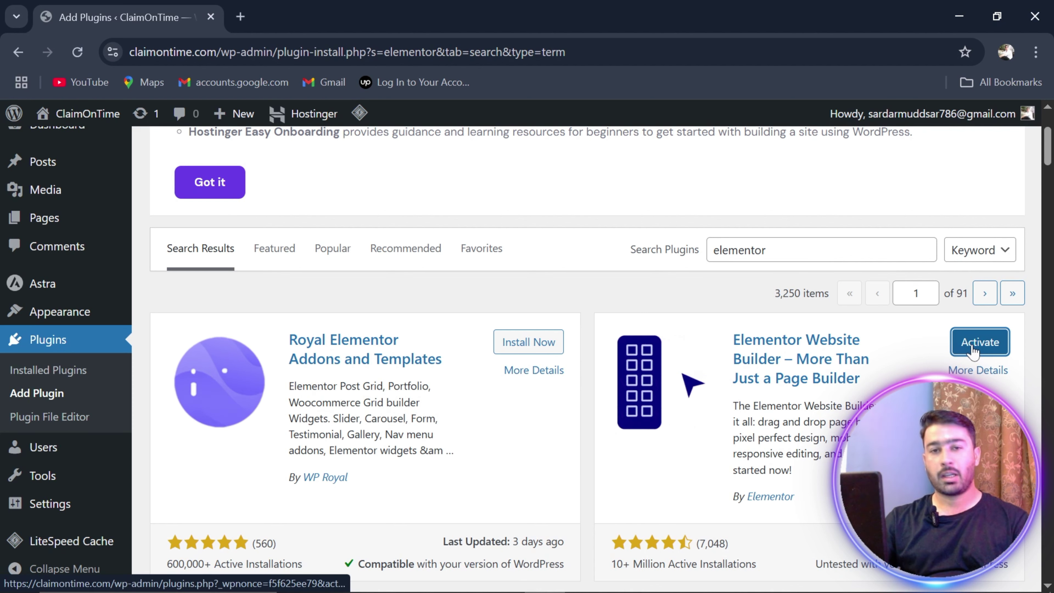
click(973, 350)
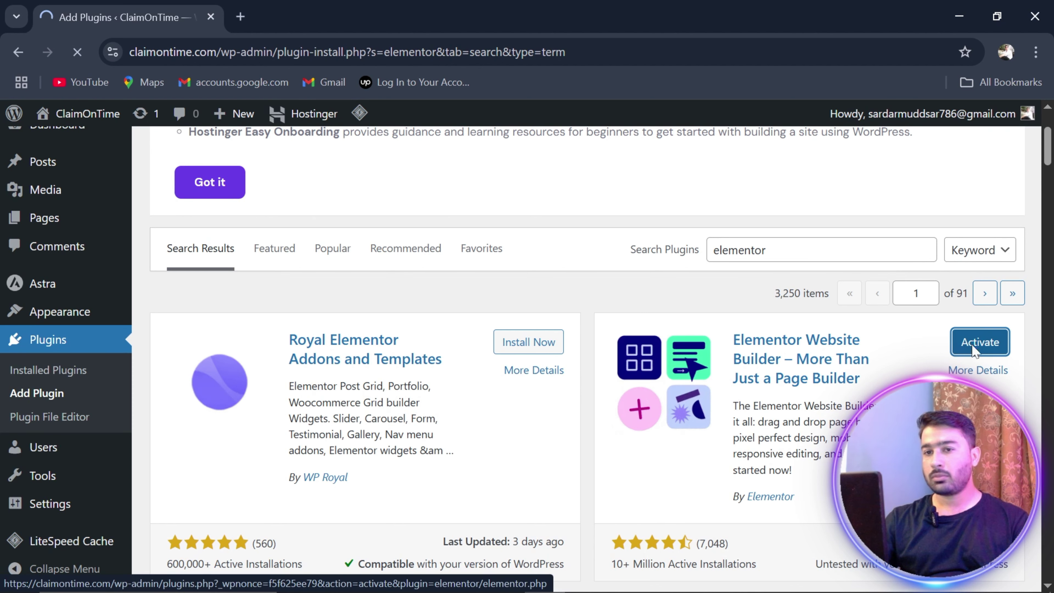
scroll(1006, 324, down, 3)
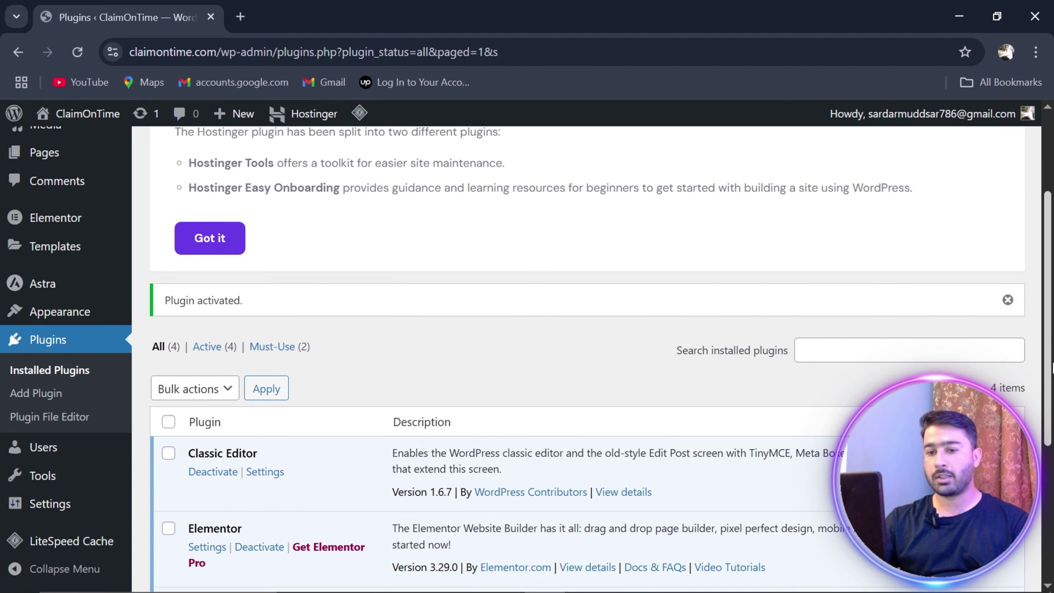
scroll(1006, 324, up, 3)
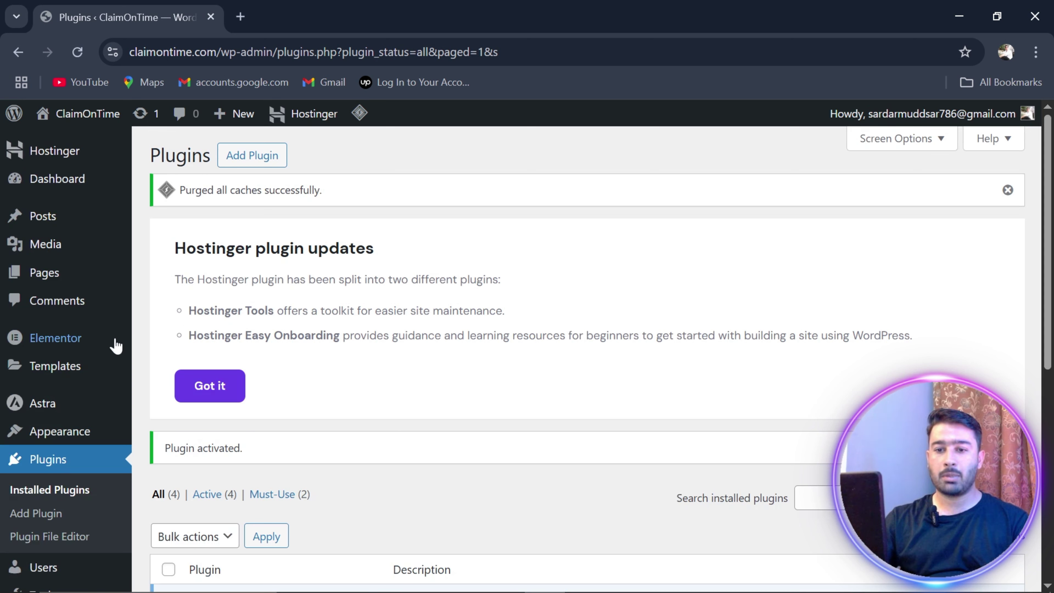
mouse_move(40, 351)
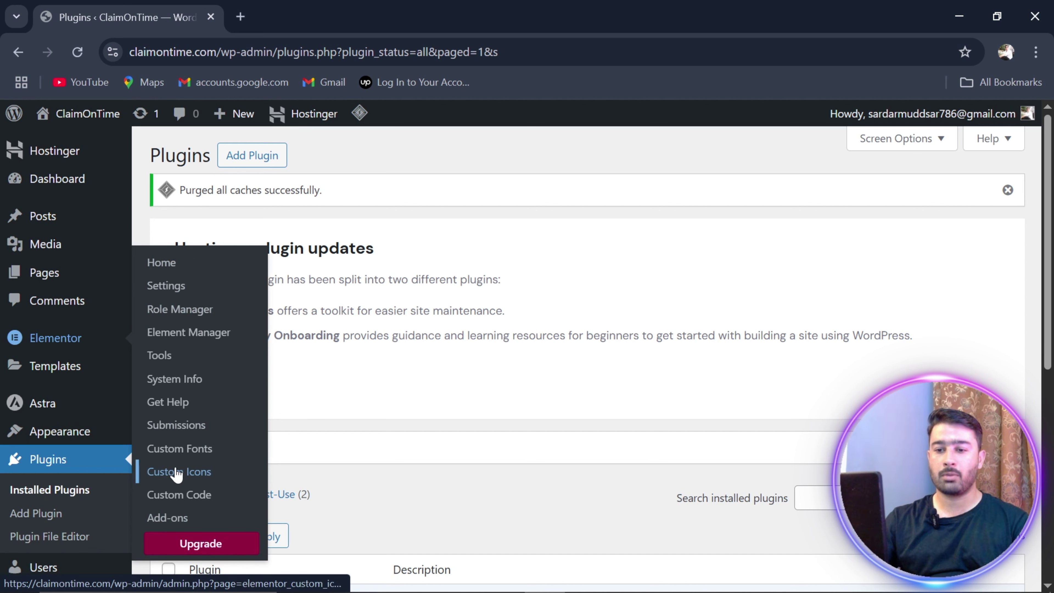
- In the Reading settings, make the homepage display a static page, choose Home as the homepage, and save the changes
scroll(1052, 411, down, 3)
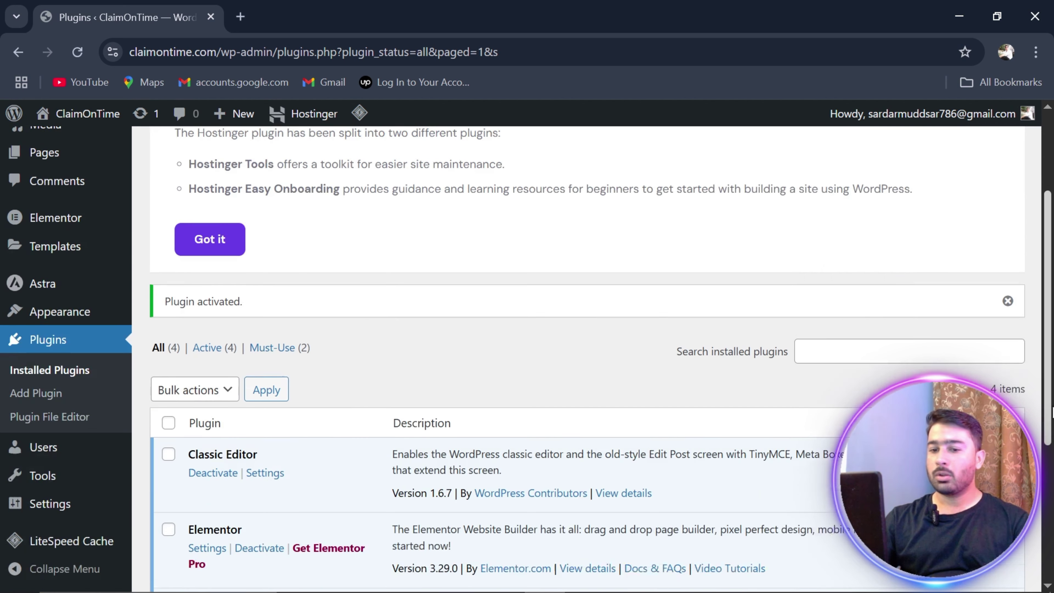
mouse_move(49, 515)
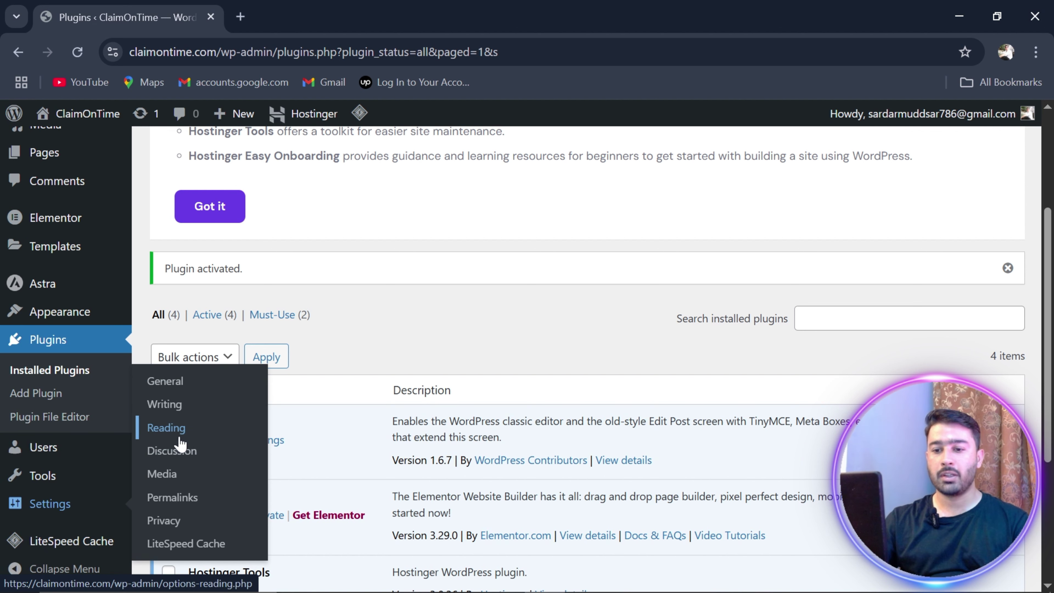
click(180, 443)
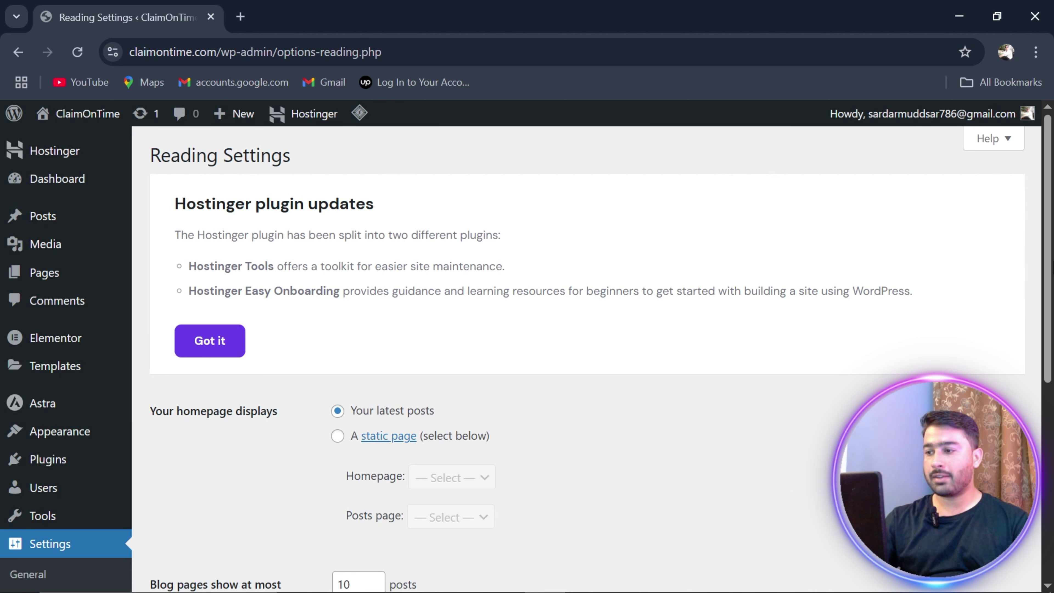
scroll(581, 357, down, 3)
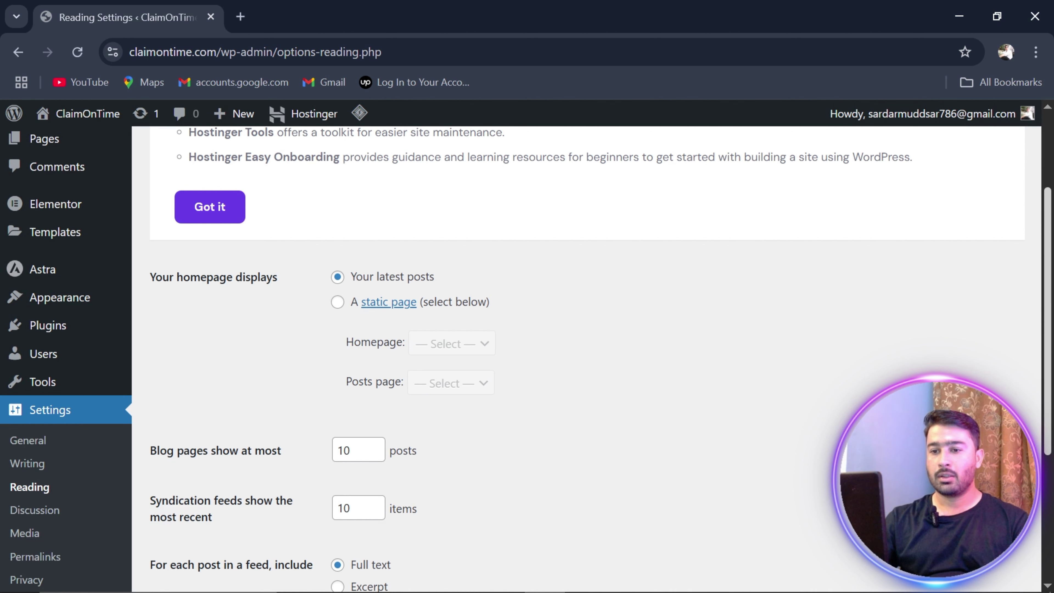
click(337, 302)
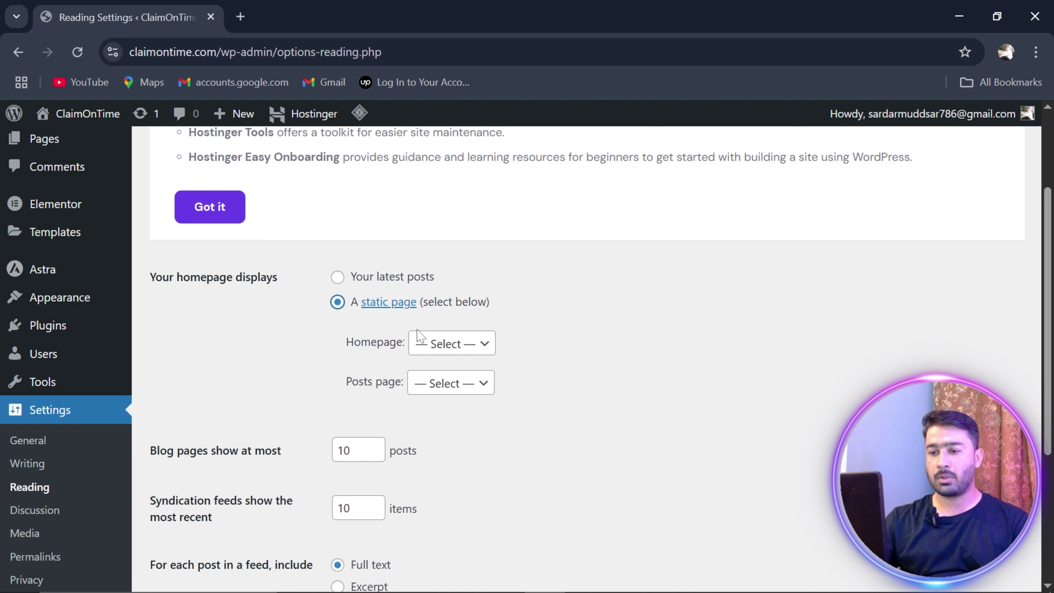
click(440, 344)
click(439, 430)
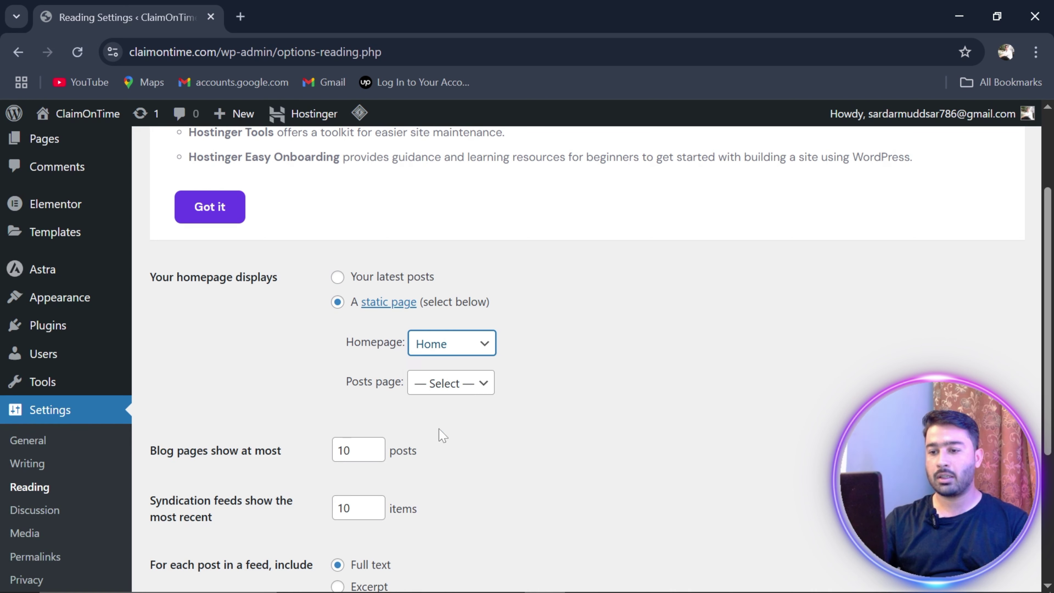
scroll(1025, 291, down, 5)
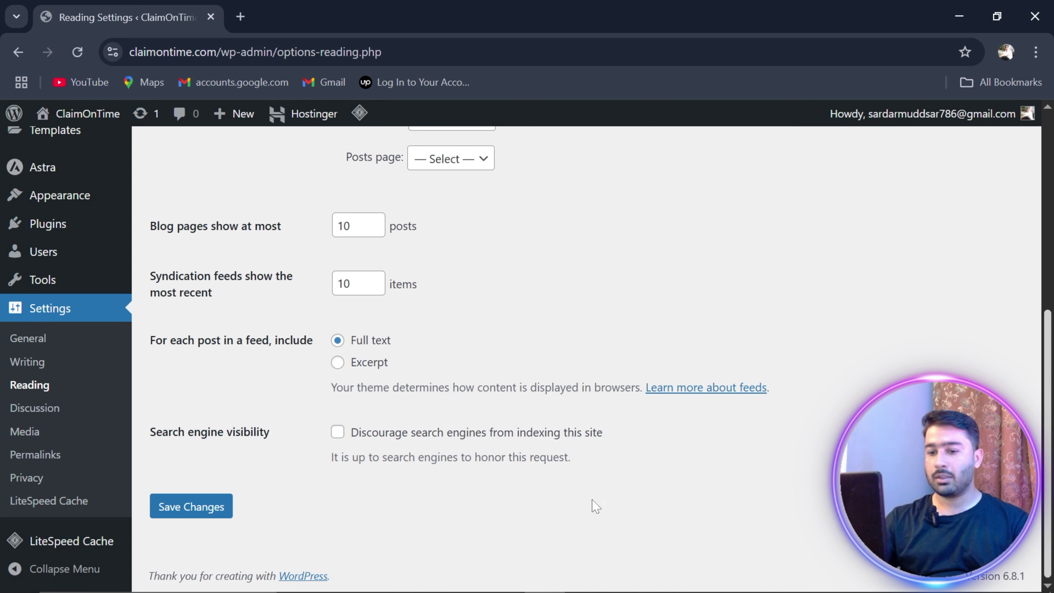
click(195, 508)
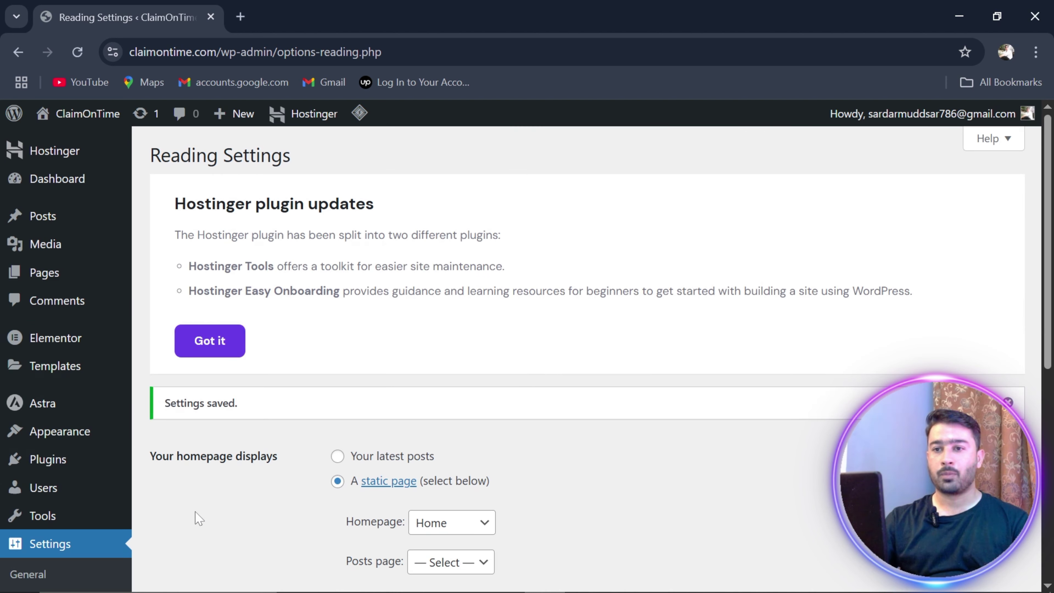
- Open the Home page for editing from the list of all pages
mouse_move(42, 273)
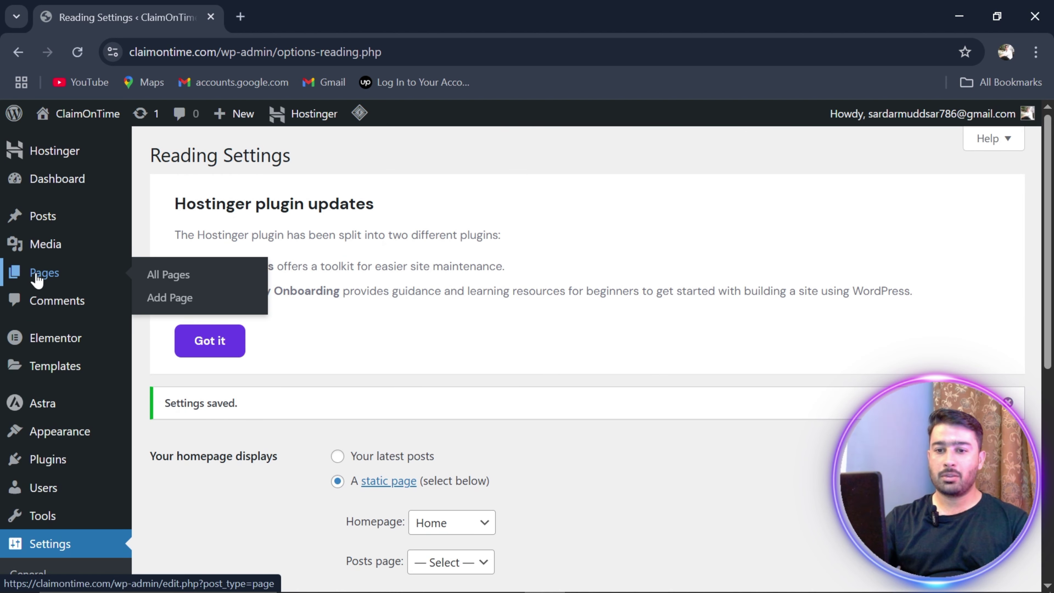
click(178, 281)
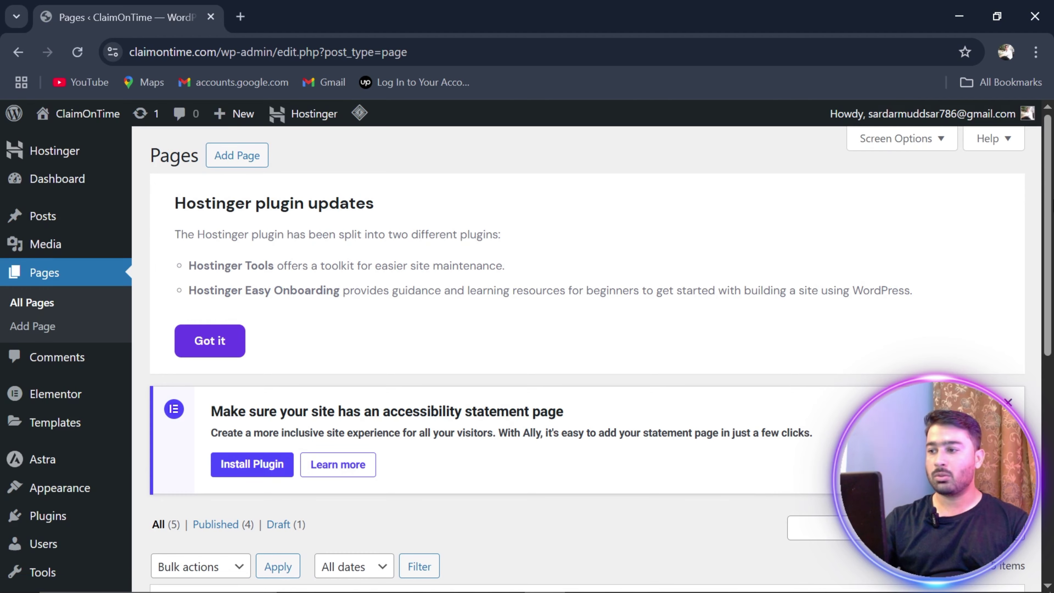
scroll(582, 357, down, 5)
scroll(332, 461, down, 2)
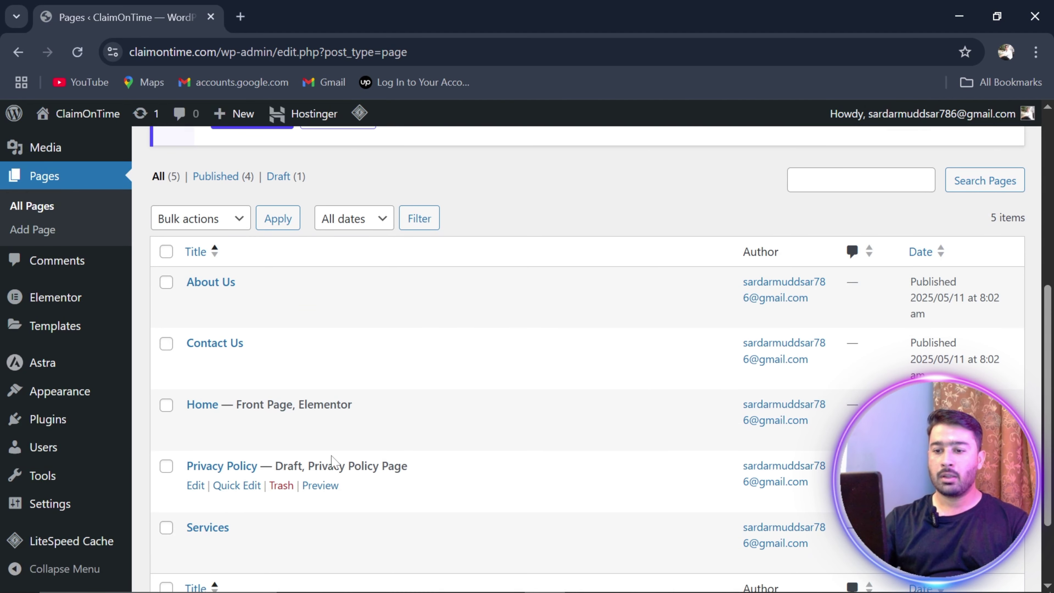
mouse_move(255, 422)
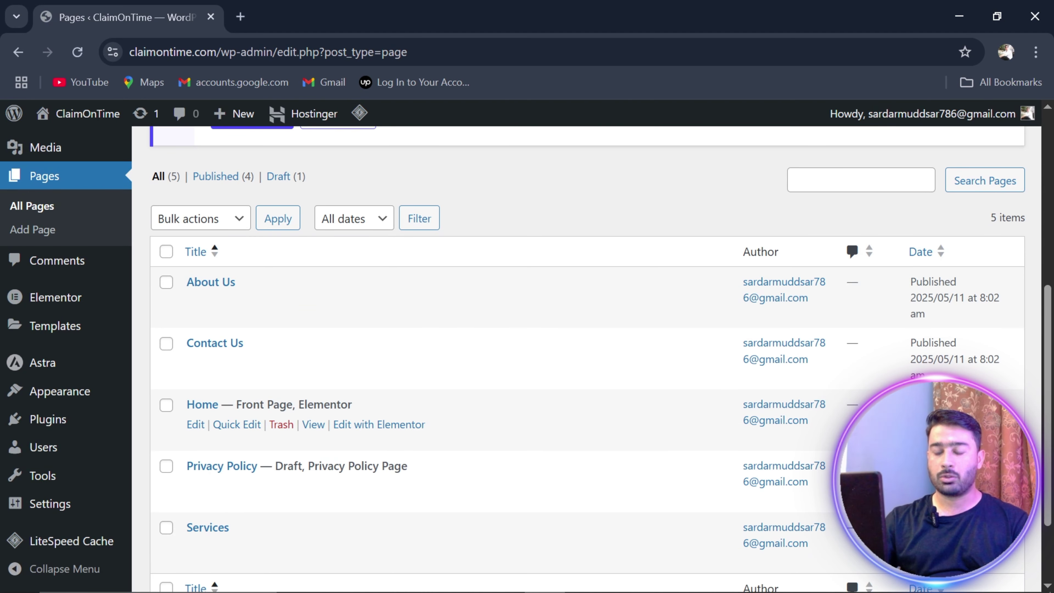
mouse_move(254, 303)
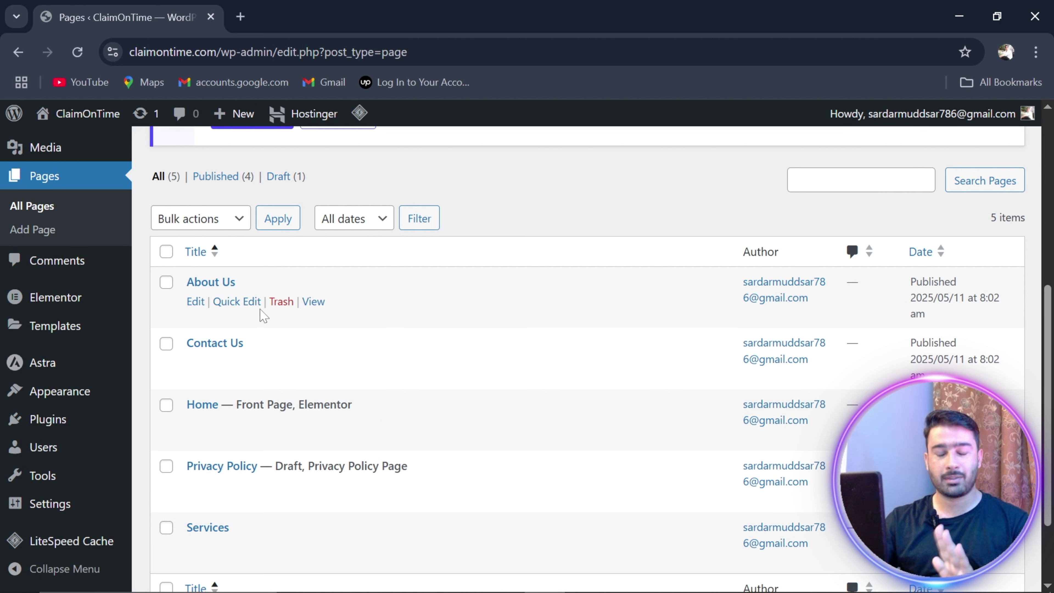
mouse_move(397, 424)
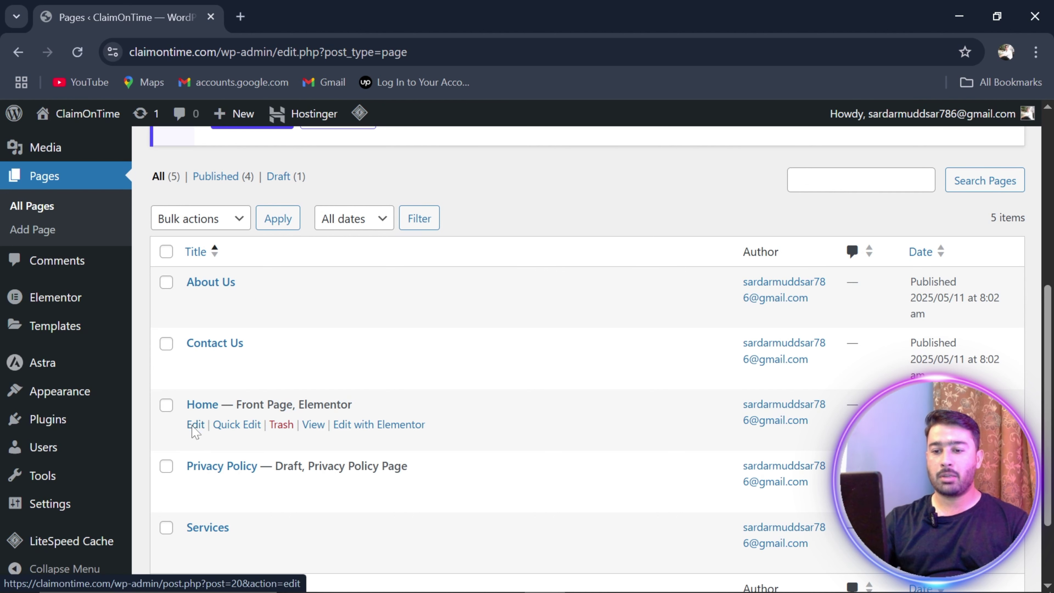
click(195, 425)
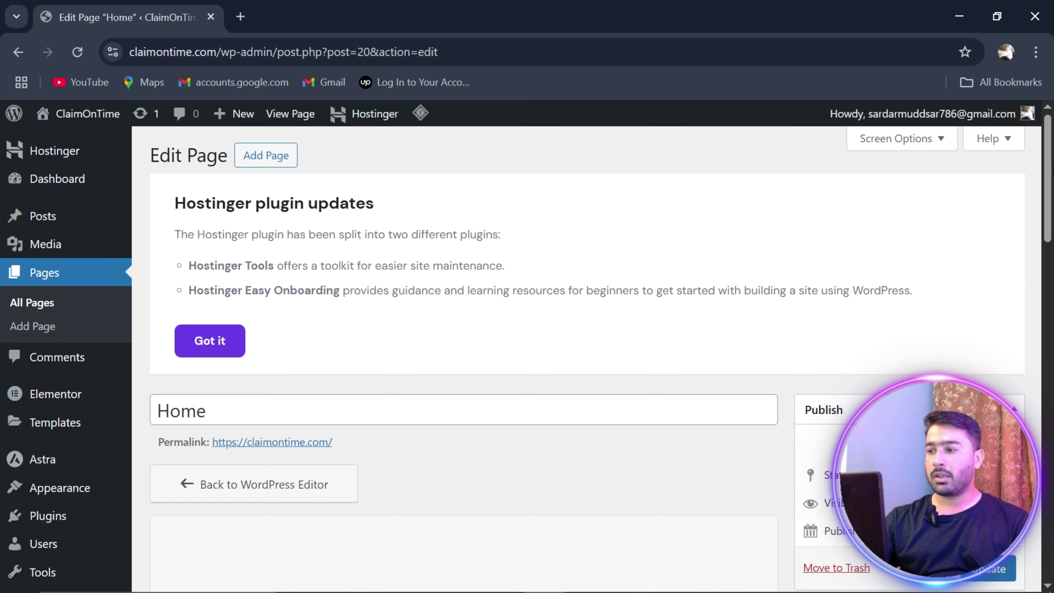
- Launch the Elementor editor for the Home page
scroll(1051, 248, down, 5)
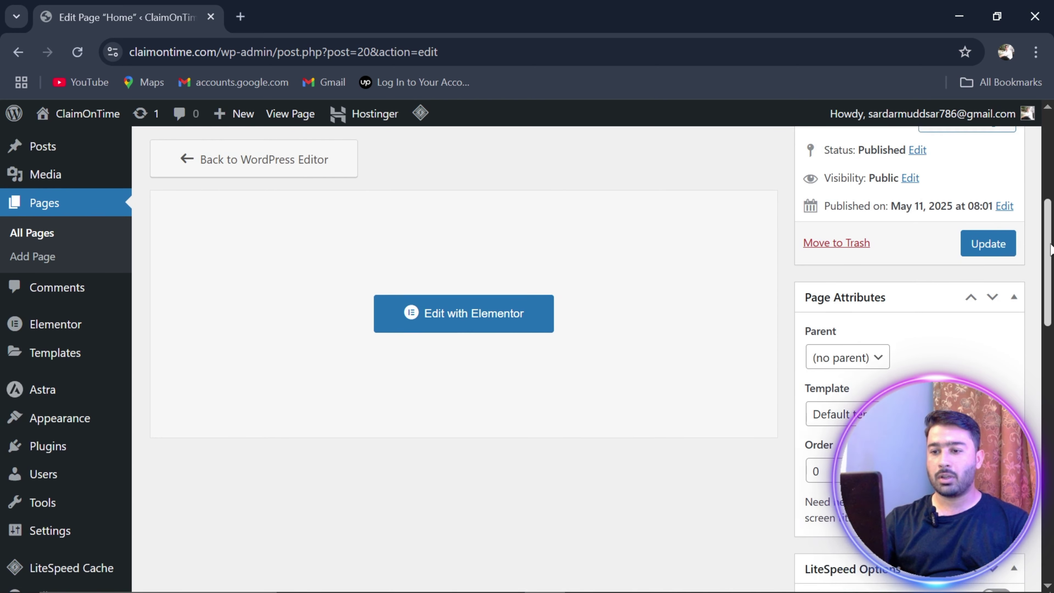
scroll(1051, 248, up, 1)
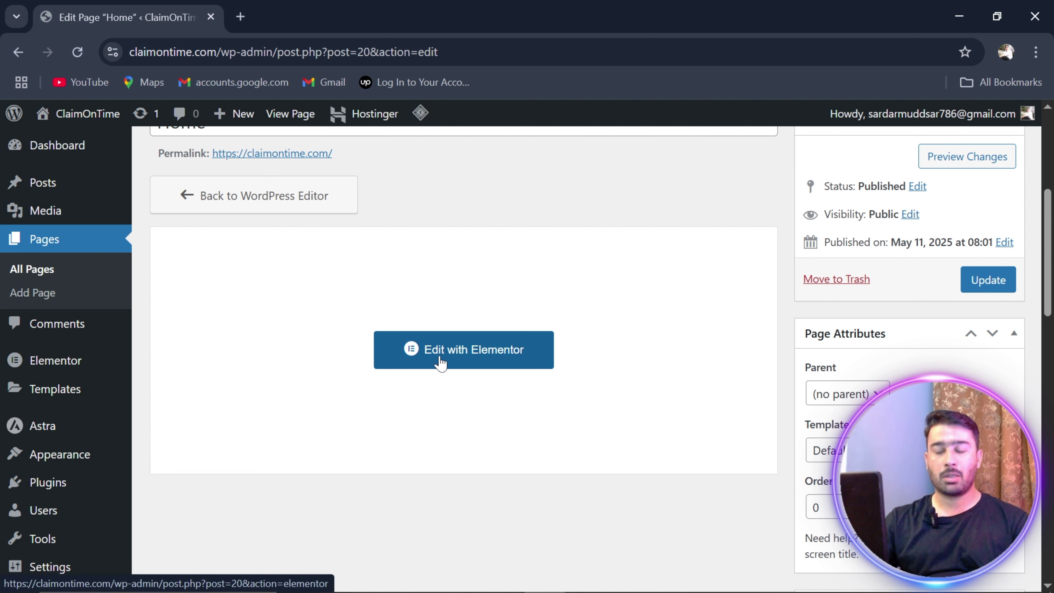
click(461, 356)
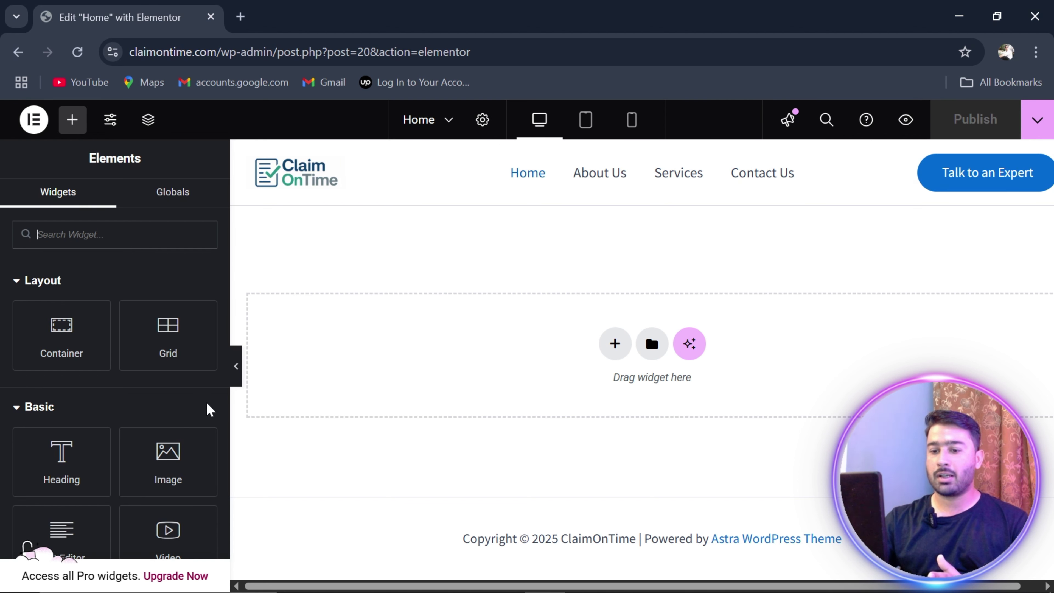
- Set the Home page's layout to Elementor Full Width in its page settings
mouse_move(224, 583)
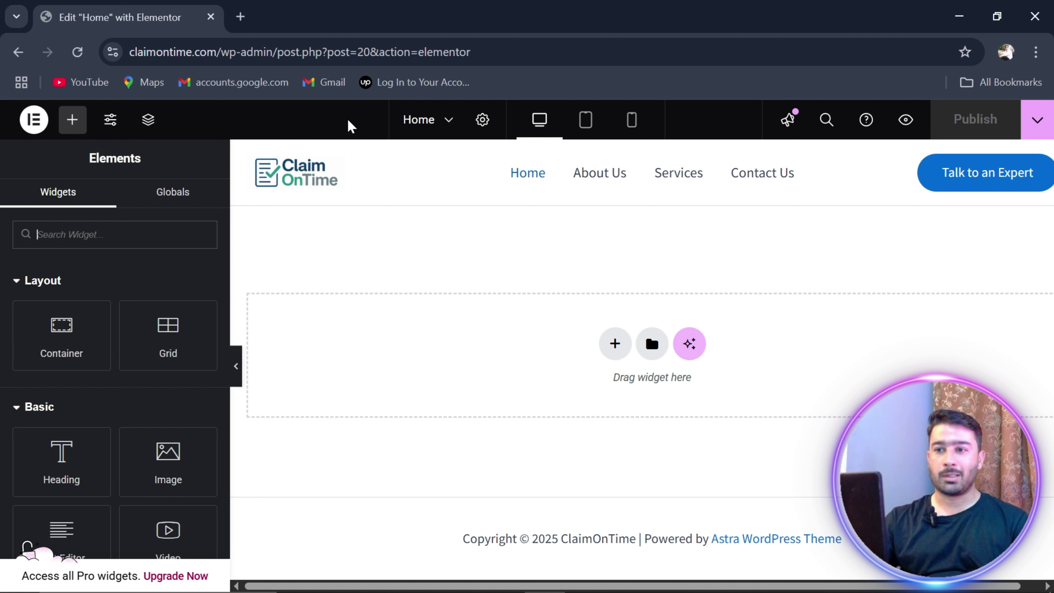
click(483, 123)
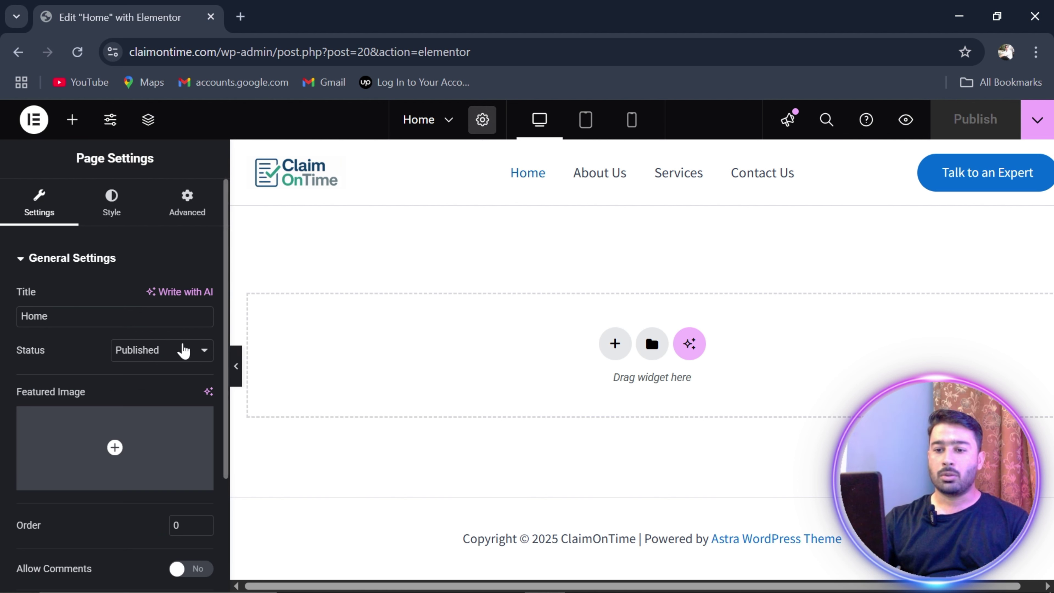
drag(224, 325, 220, 447)
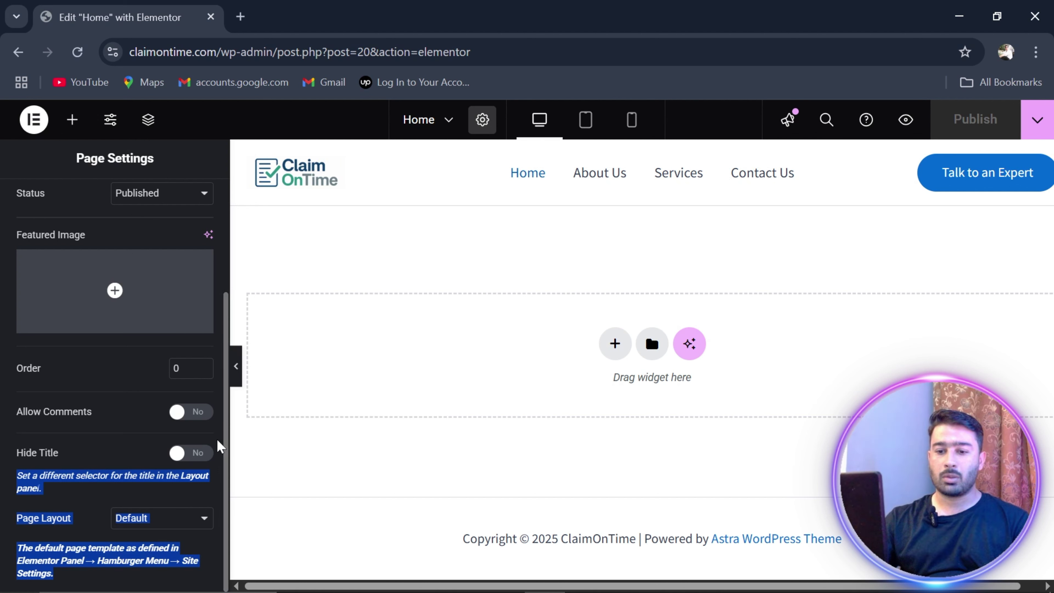
click(86, 498)
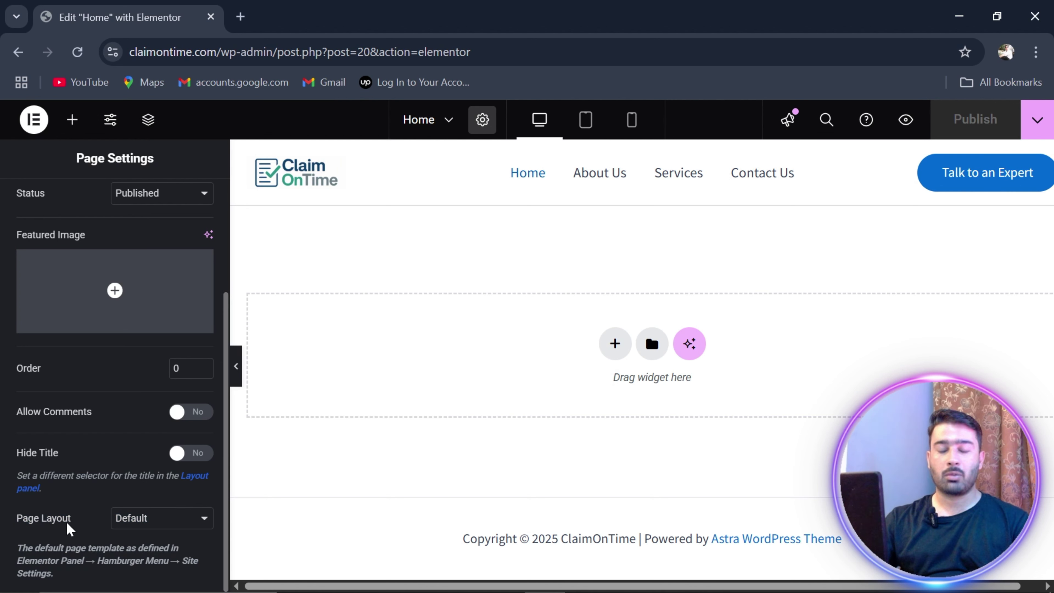
click(144, 524)
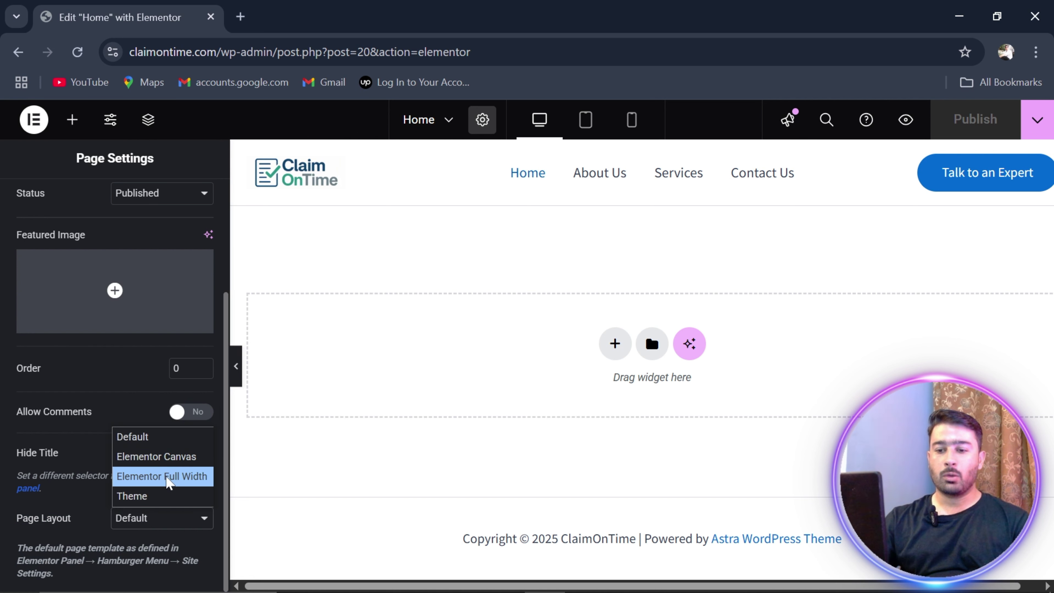
click(167, 480)
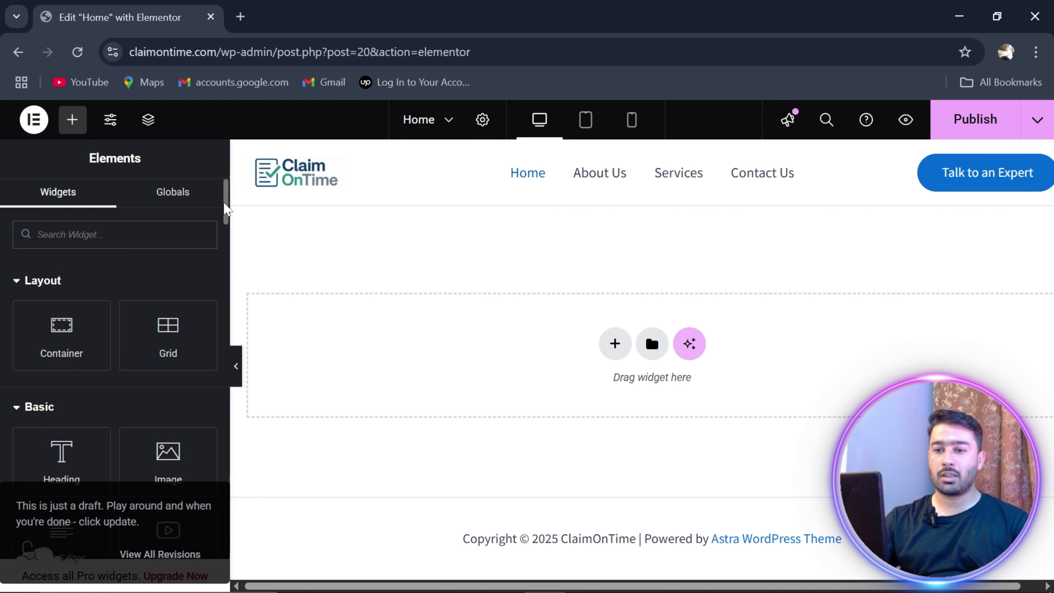
- Review the available page layout options in the Home page's settings, keeping Elementor Full Width selected
click(482, 120)
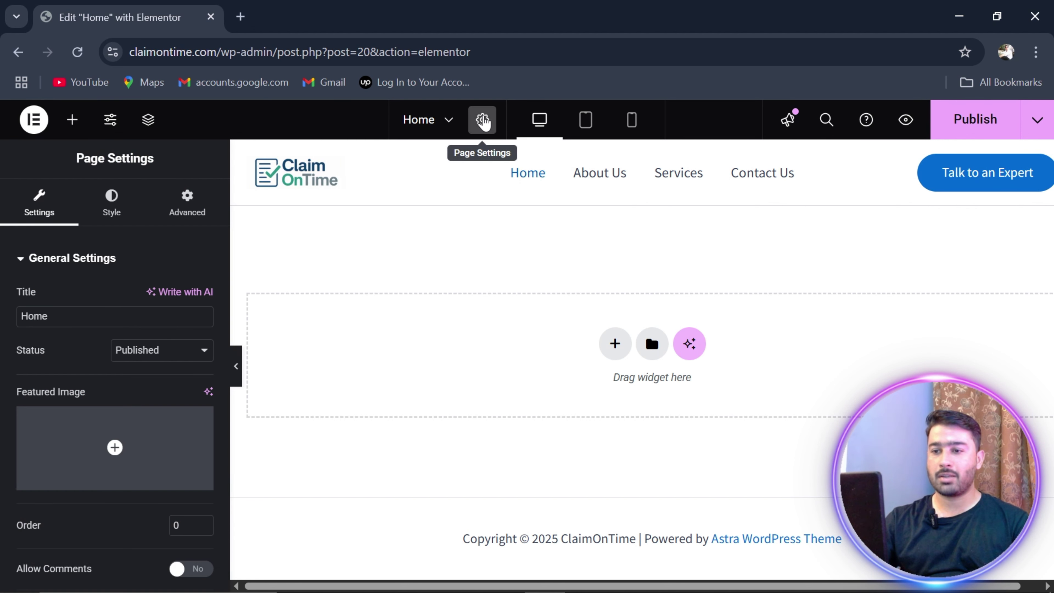
drag(223, 331, 226, 458)
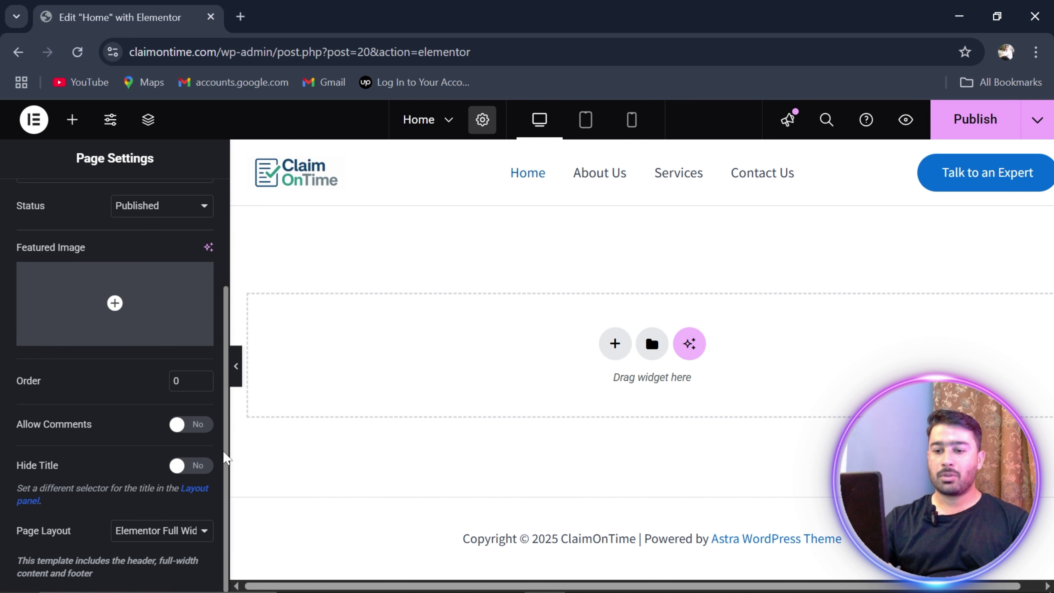
click(145, 539)
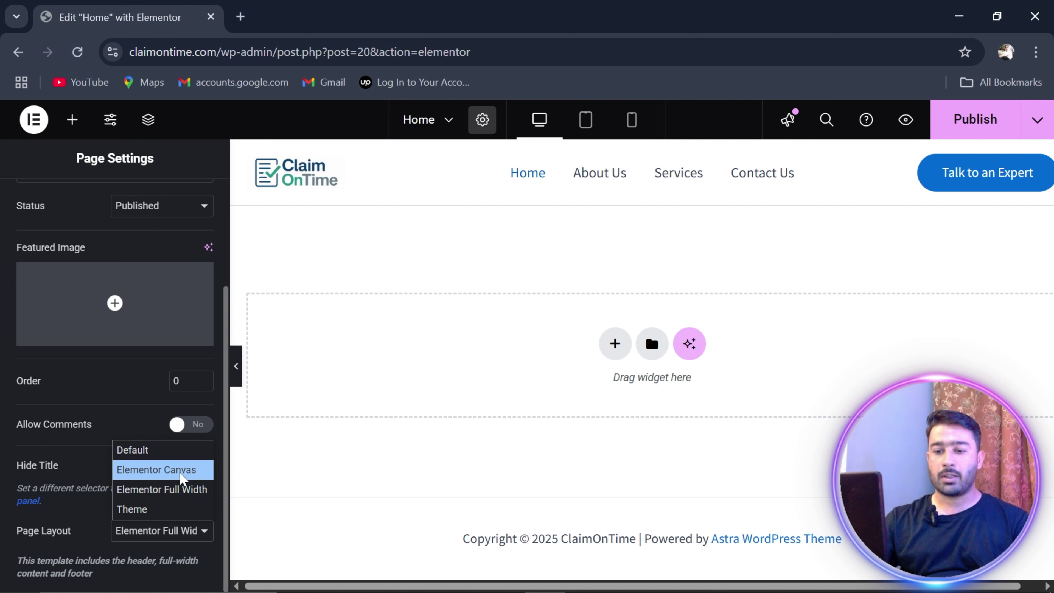
click(90, 507)
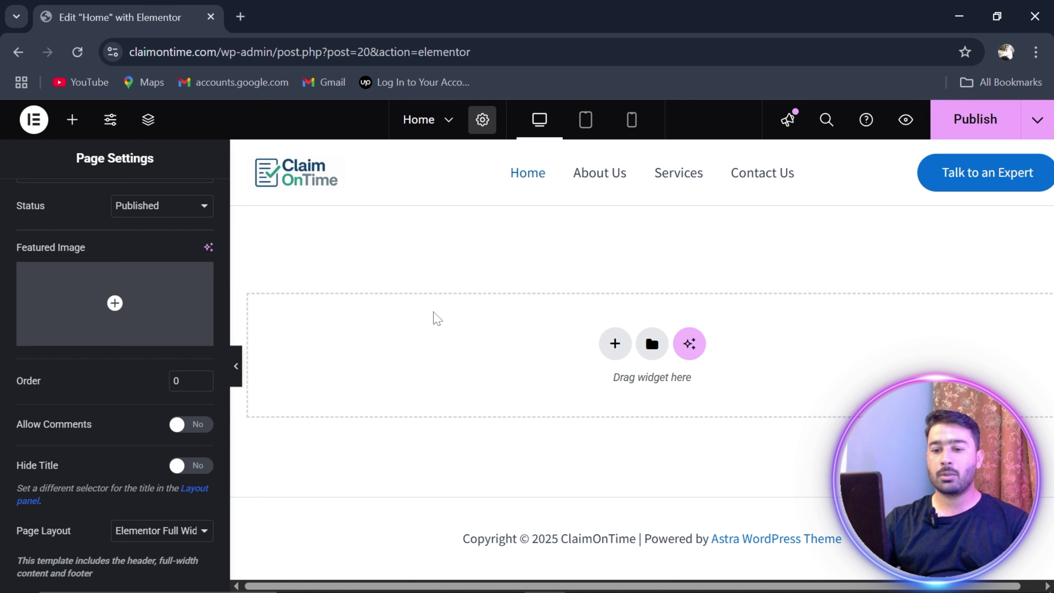
click(151, 542)
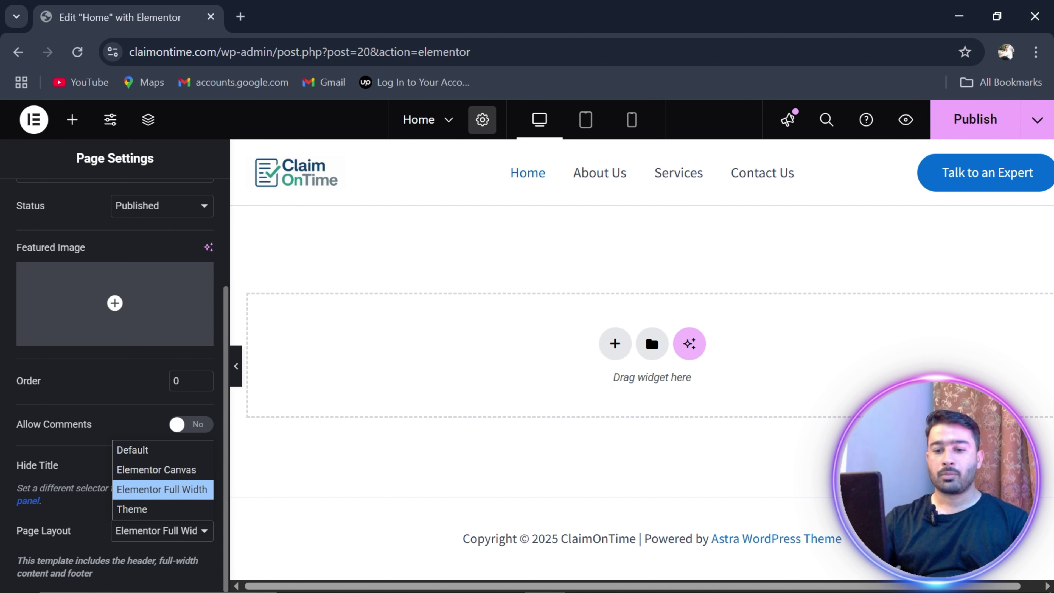
click(87, 512)
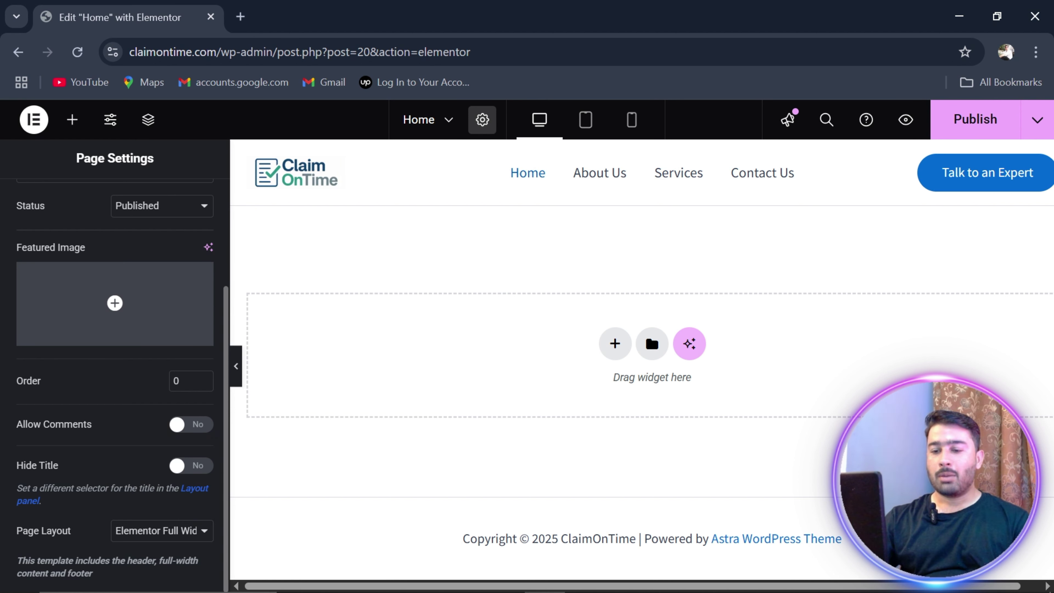
scroll(224, 276, up, 4)
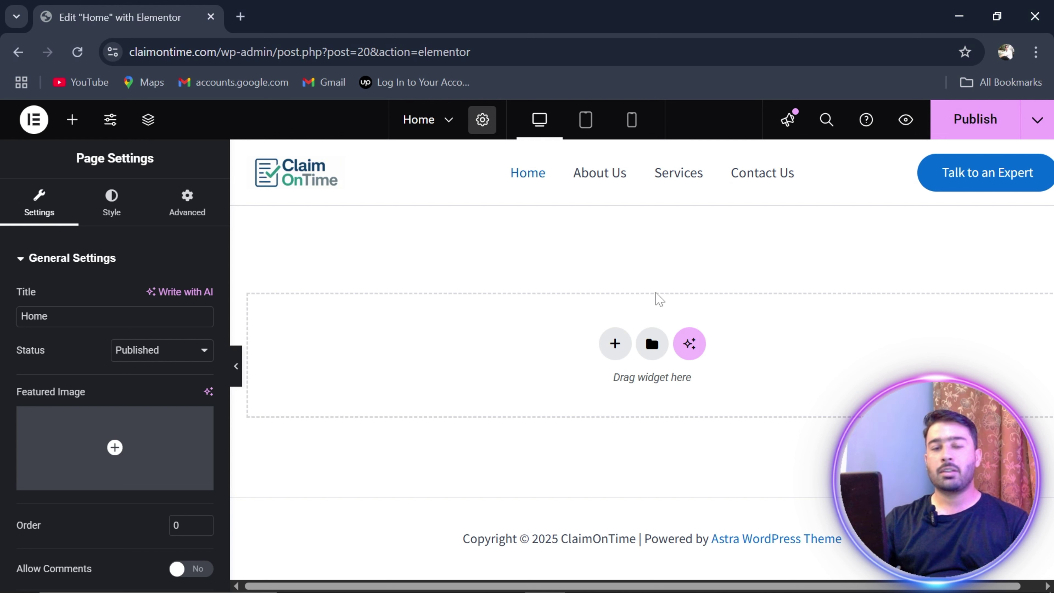
- Publish the Home page and check the live site at claimontime.com in a new tab before returning to the editor
click(977, 122)
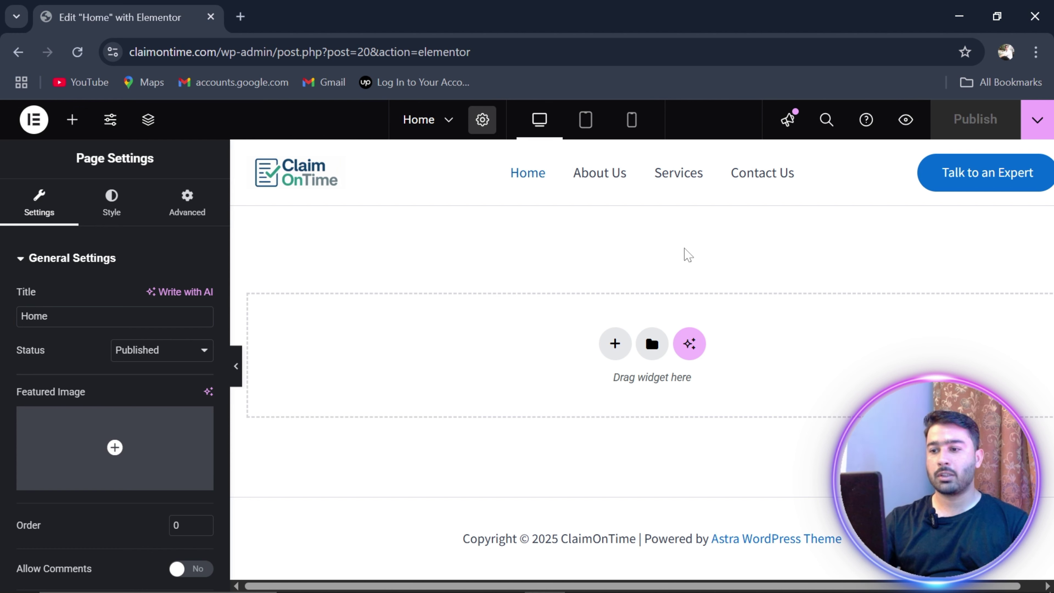
click(241, 17)
text(claim)
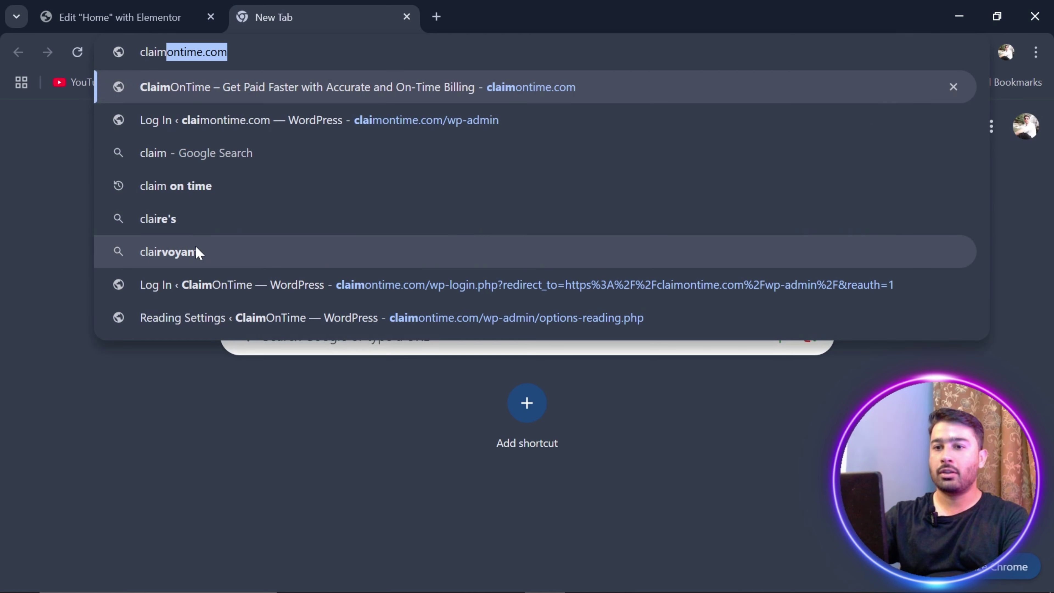
key(Return)
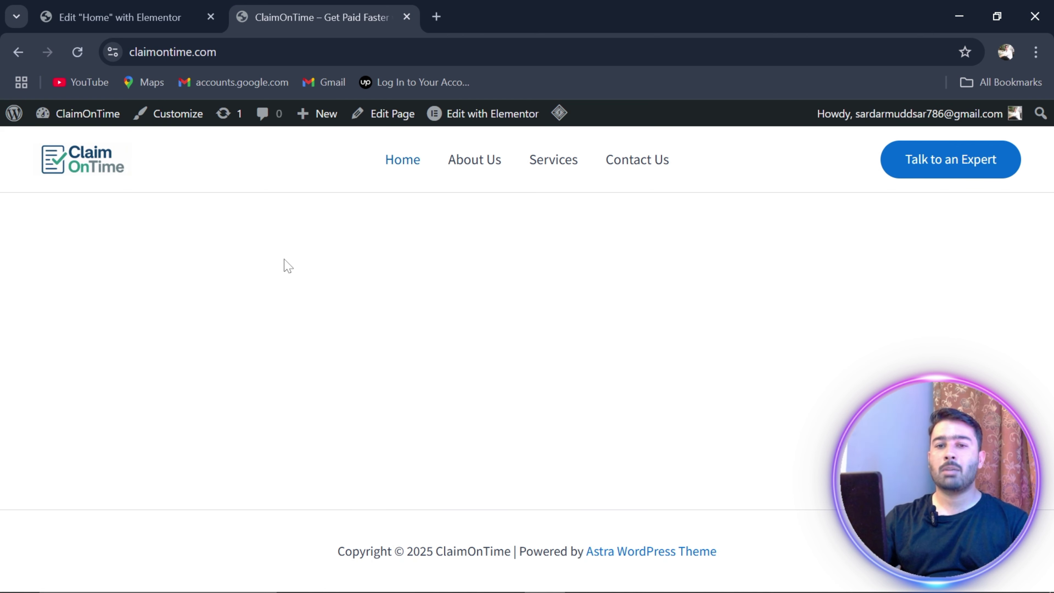
click(148, 5)
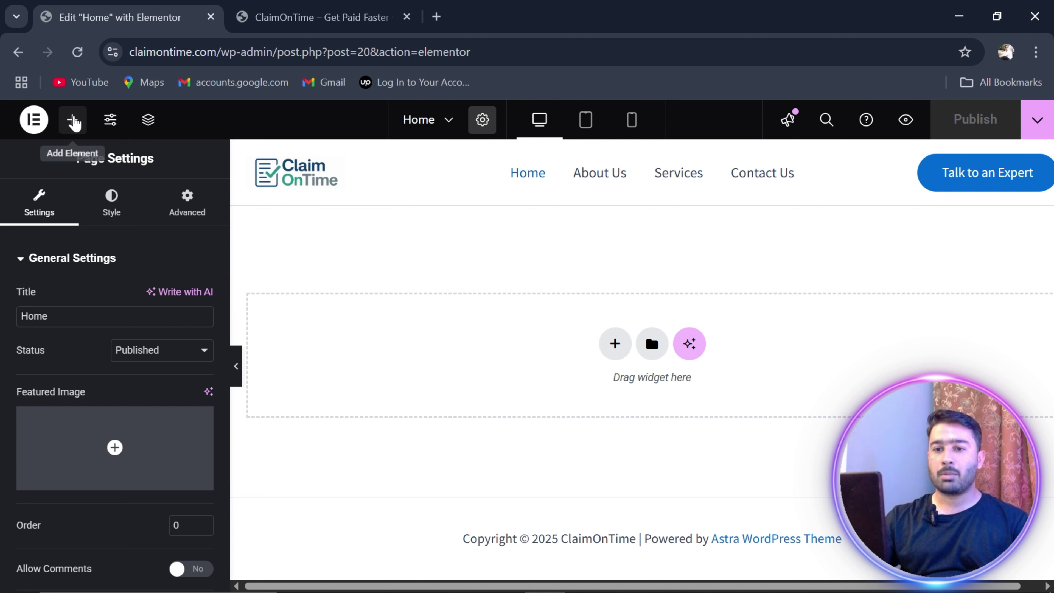
click(72, 124)
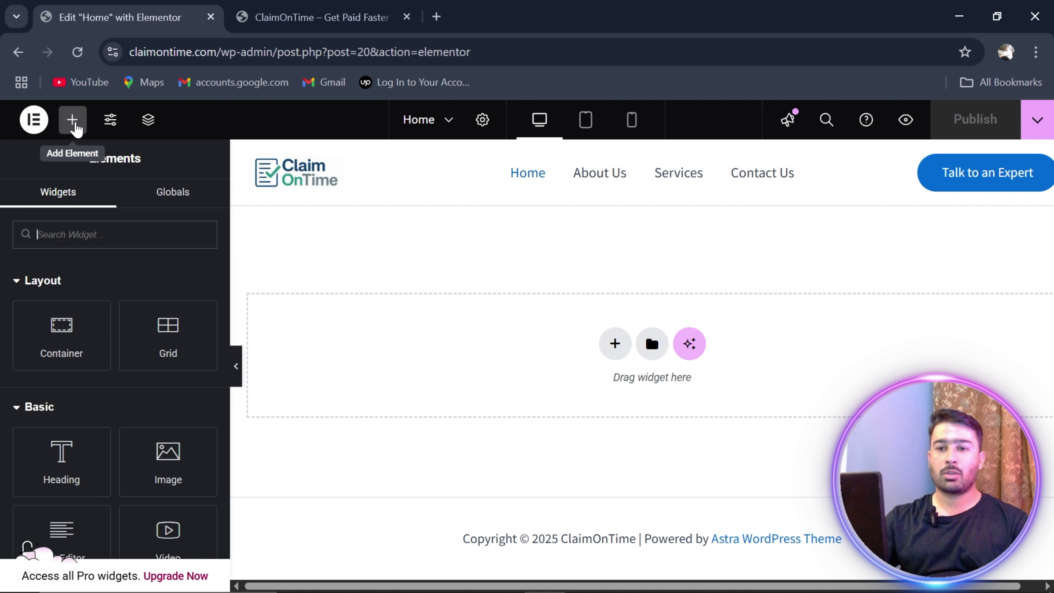
click(71, 132)
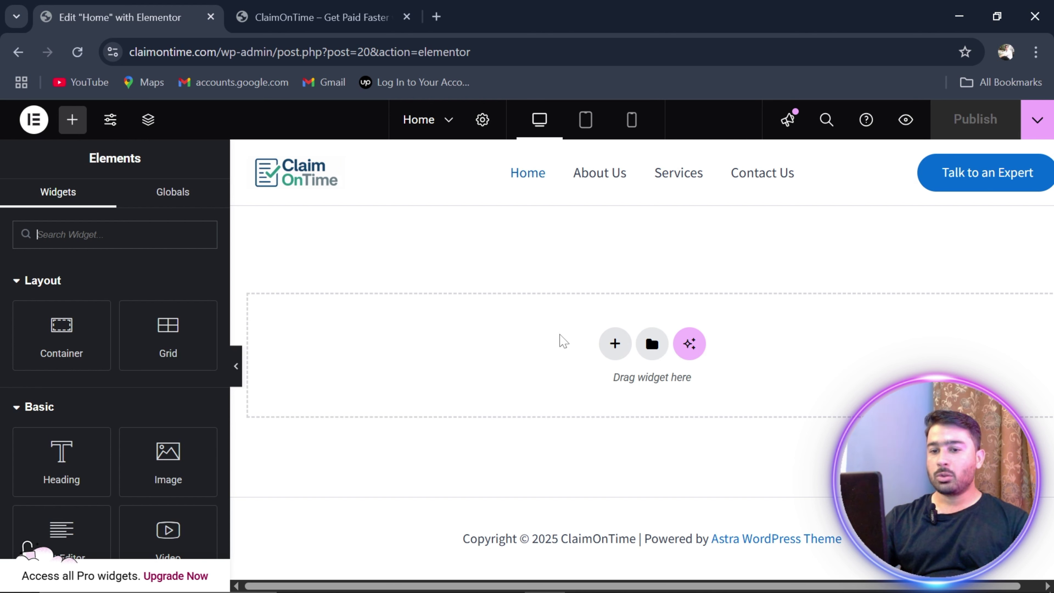
click(614, 345)
click(573, 379)
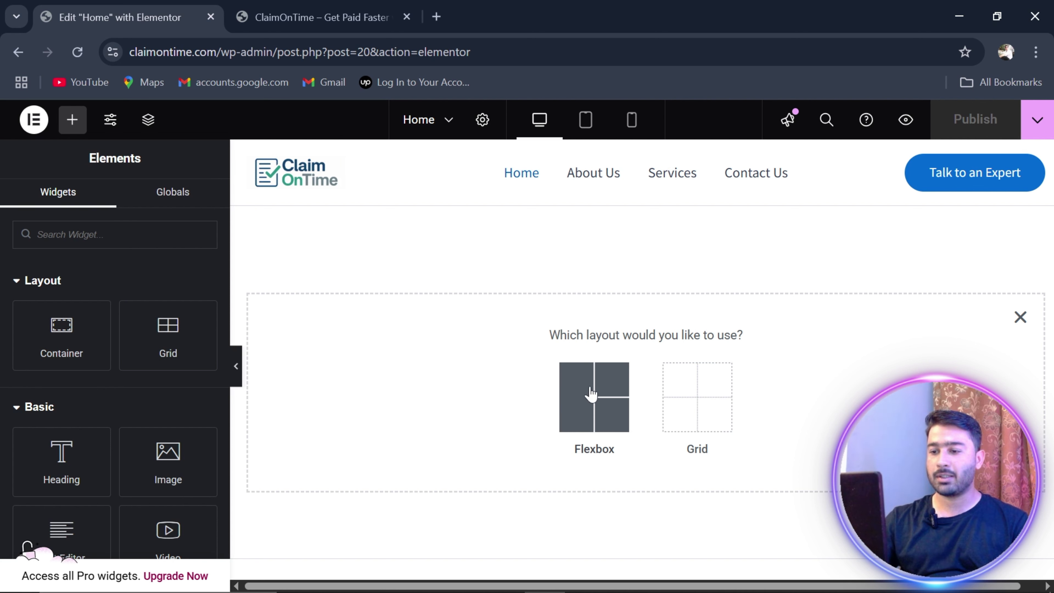
click(1020, 318)
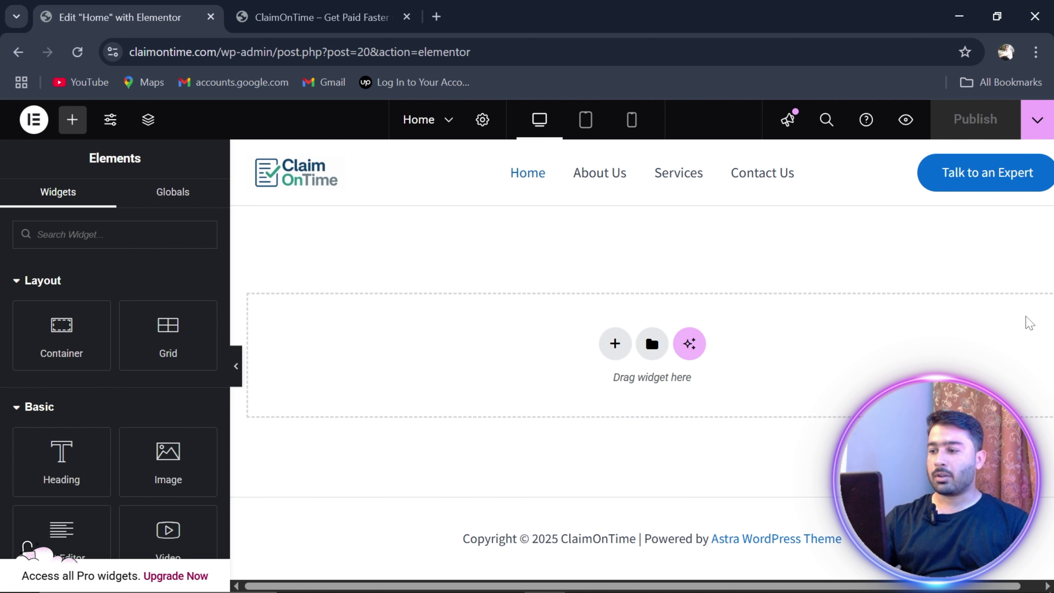
- Add a flexbox container with the single vertical column structure to the empty Home page
click(615, 345)
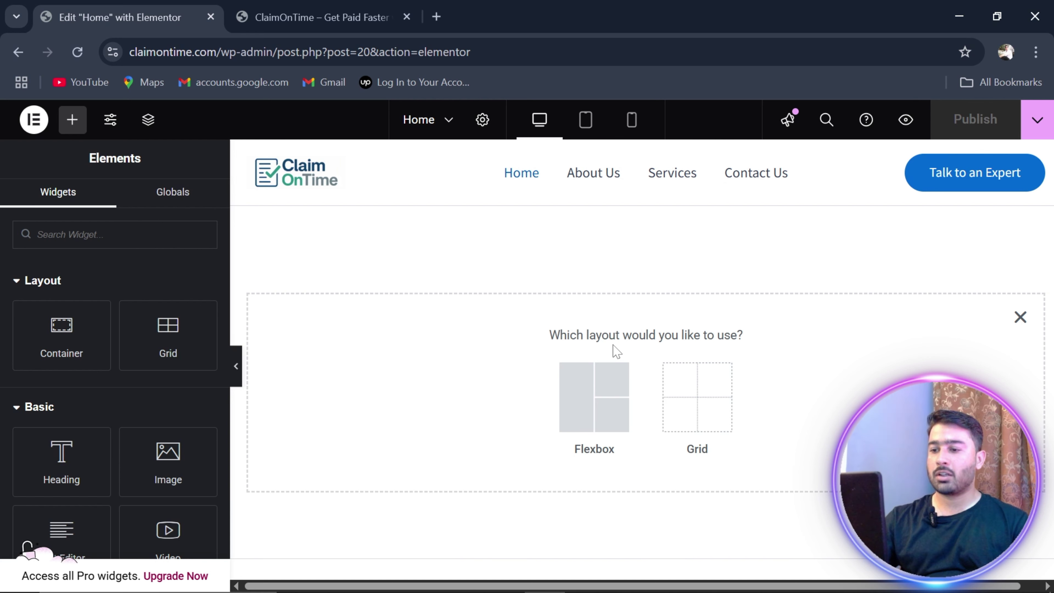
click(602, 390)
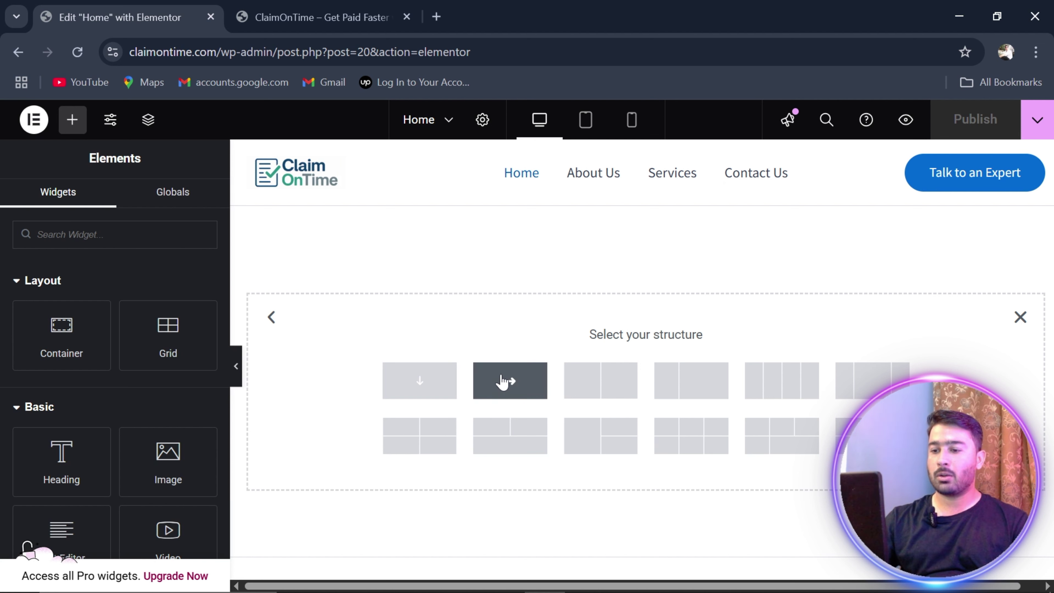
click(416, 390)
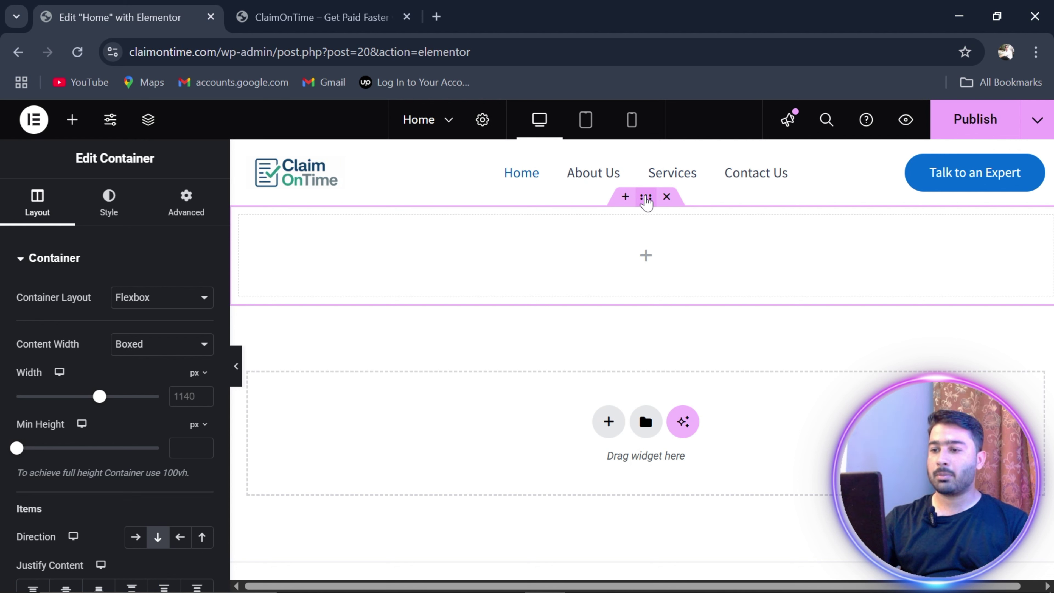
- Insert another vertical flexbox container above the existing one, and delete that upper container
click(623, 202)
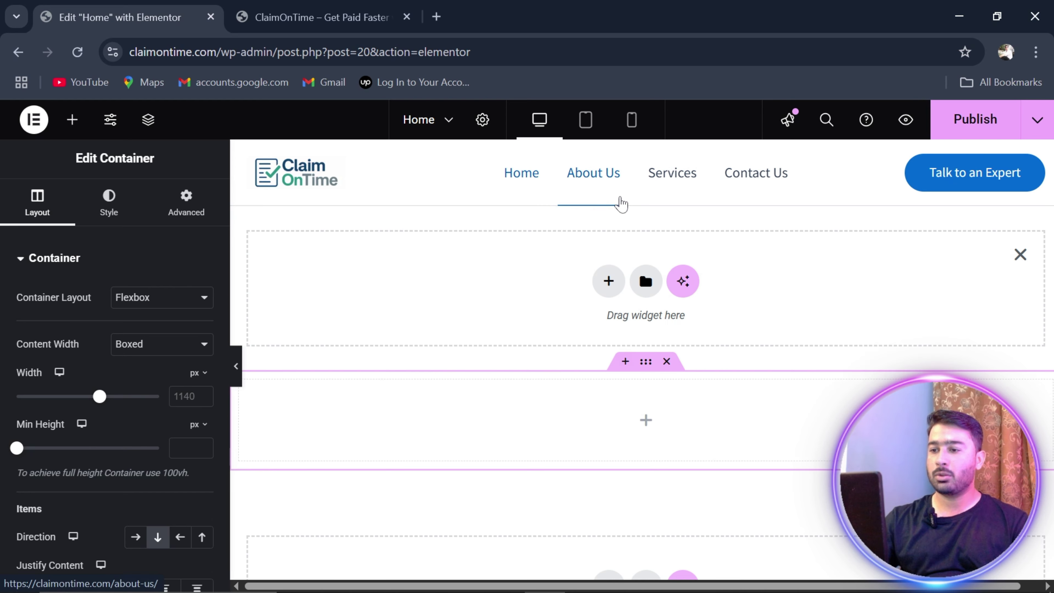
click(608, 282)
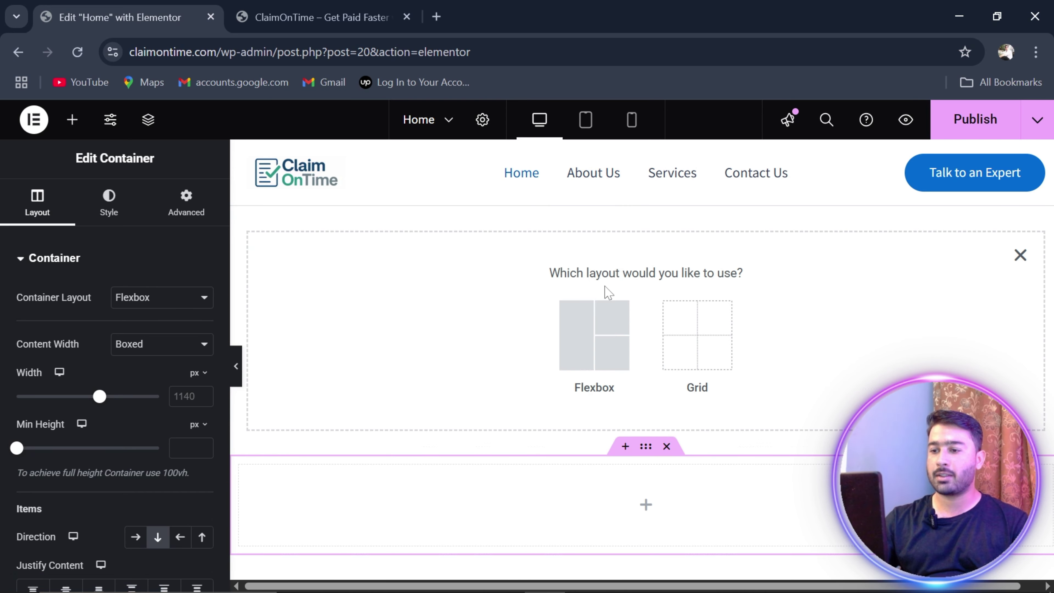
click(606, 329)
click(422, 321)
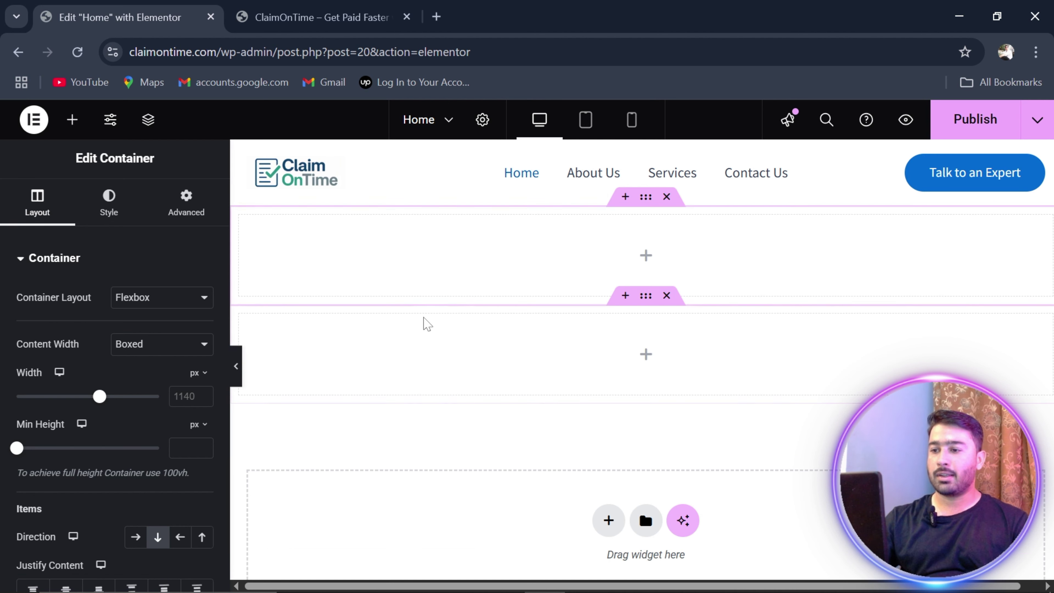
click(667, 198)
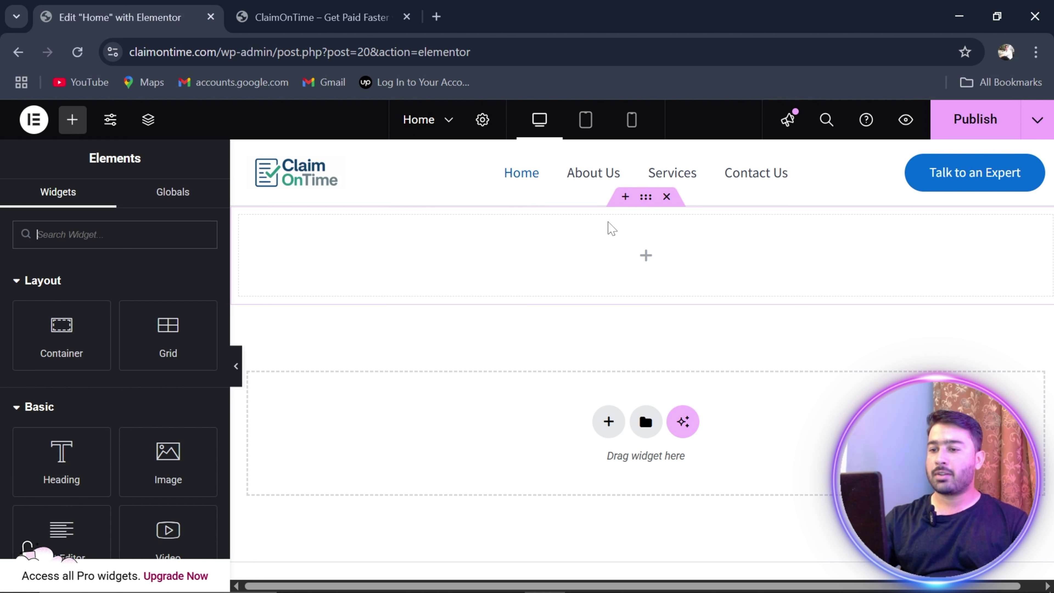
- Set the remaining container's content width to Full Width
click(646, 198)
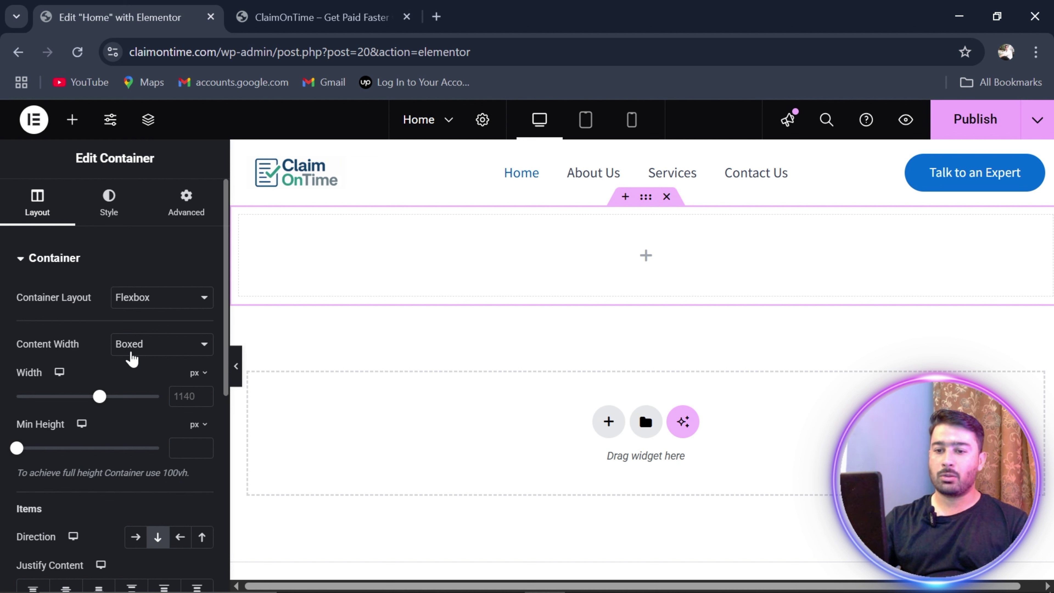
click(143, 350)
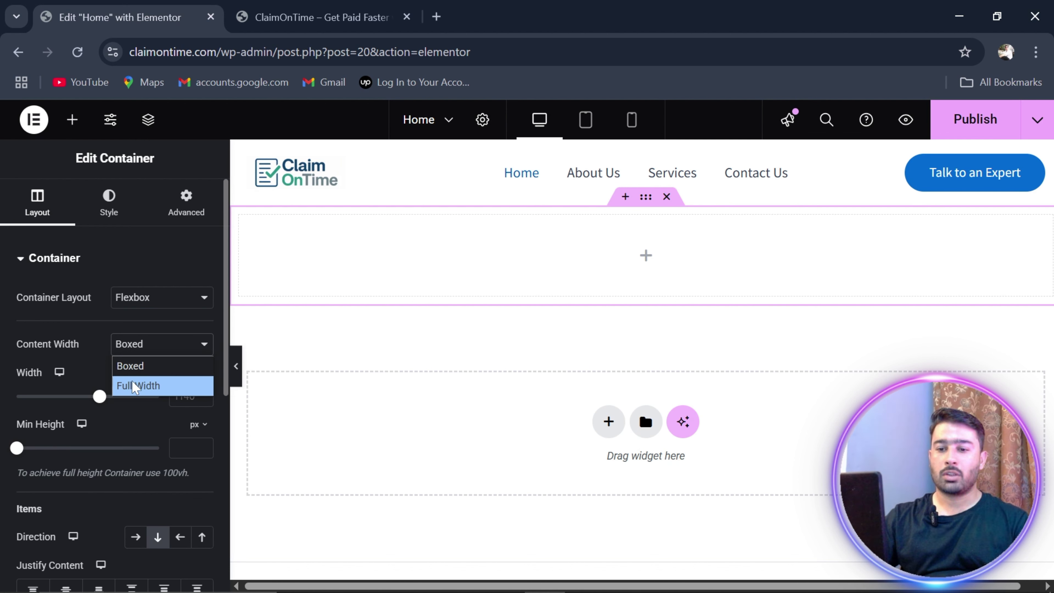
click(141, 387)
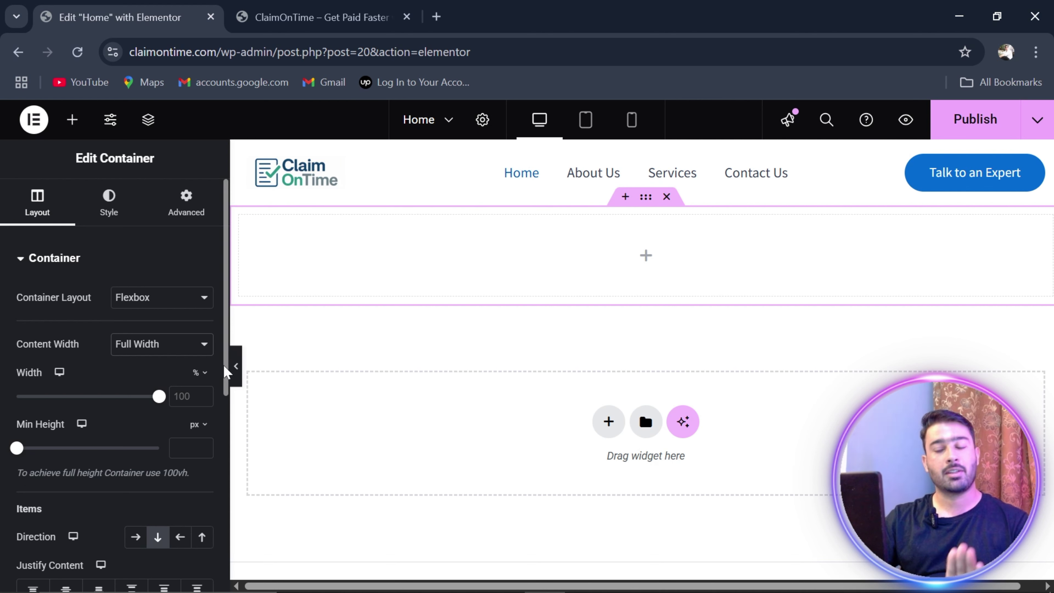
- Try the container's Row - horizontal direction, return it to Column - vertical, and delete the container
drag(224, 372, 226, 453)
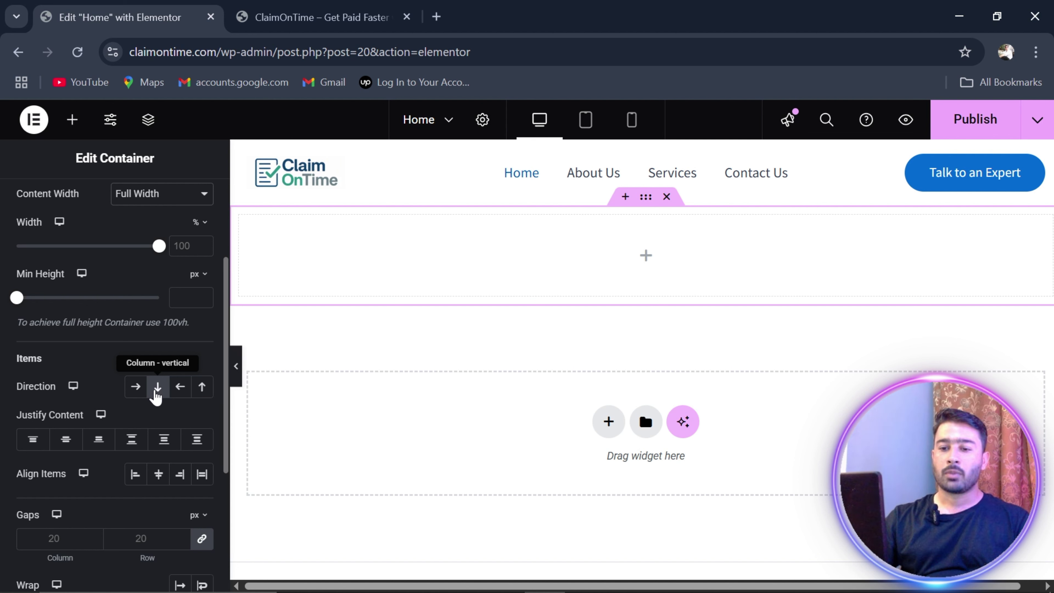
click(134, 386)
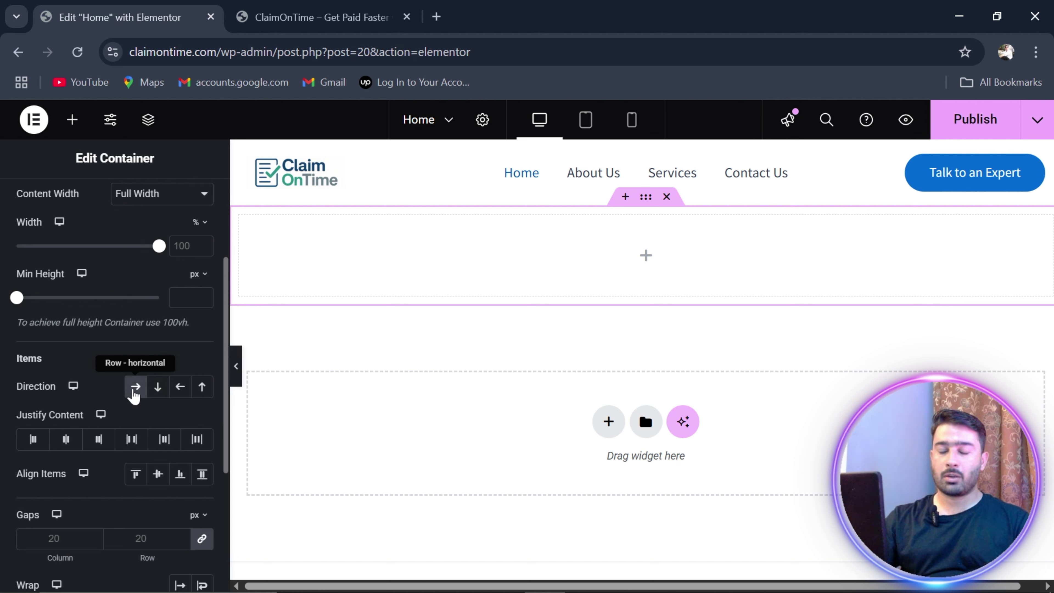
click(157, 388)
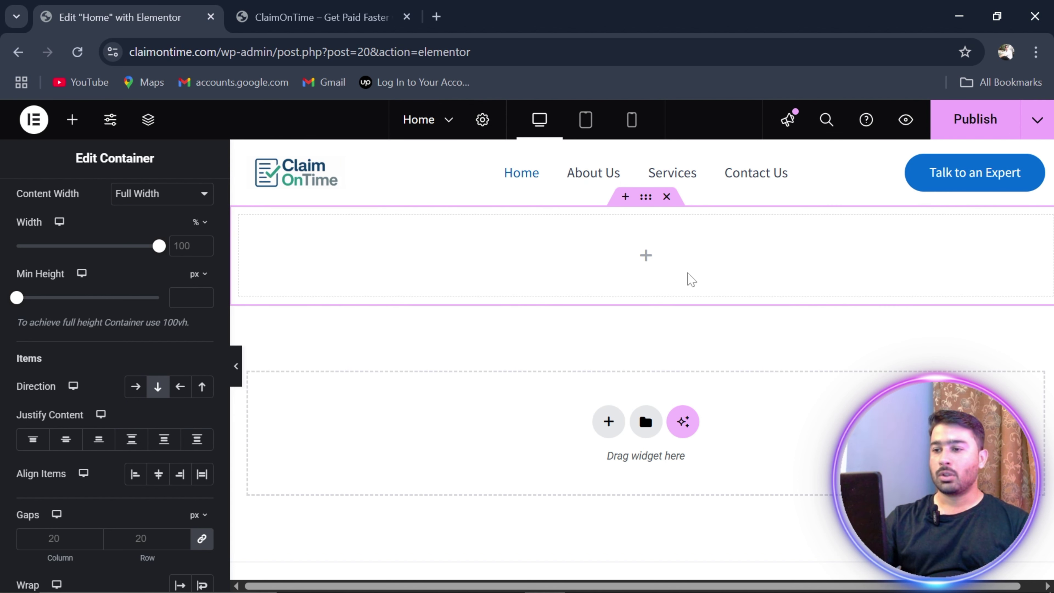
click(666, 198)
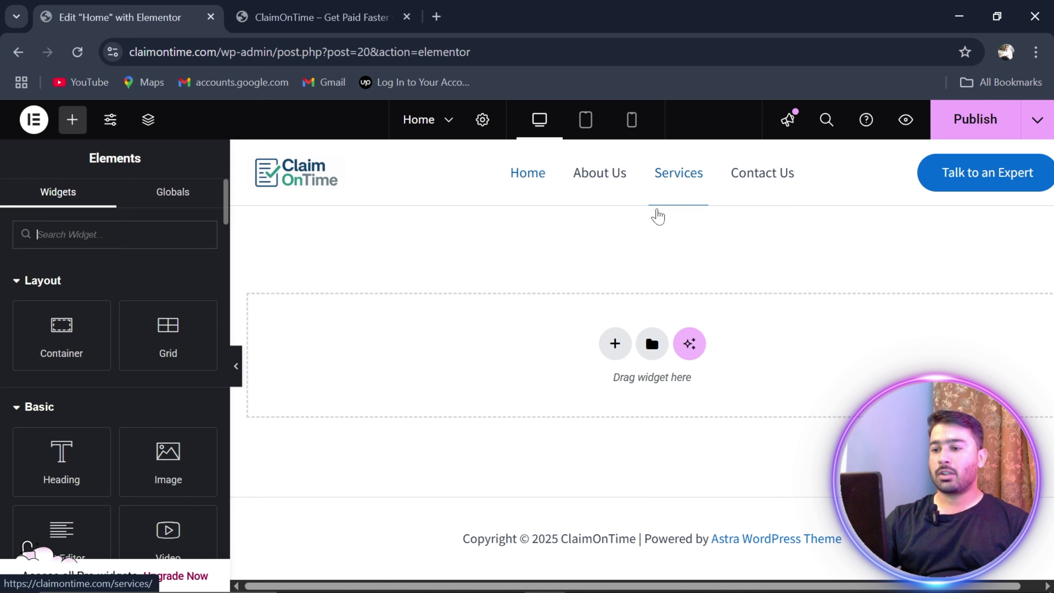
- Add a fresh flexbox container to the empty page using the single vertical column structure
click(612, 349)
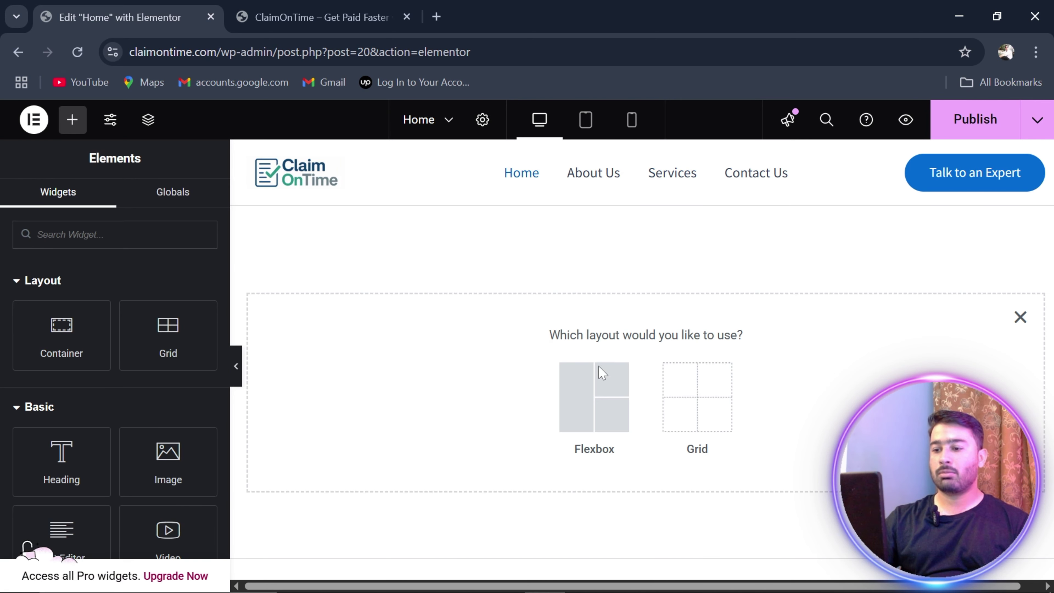
click(574, 388)
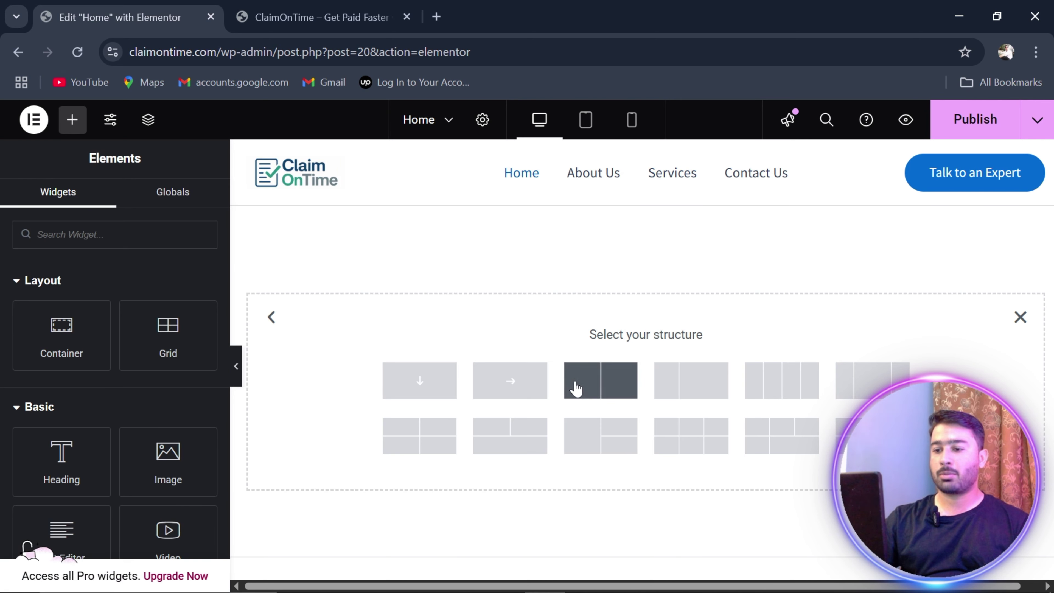
click(408, 378)
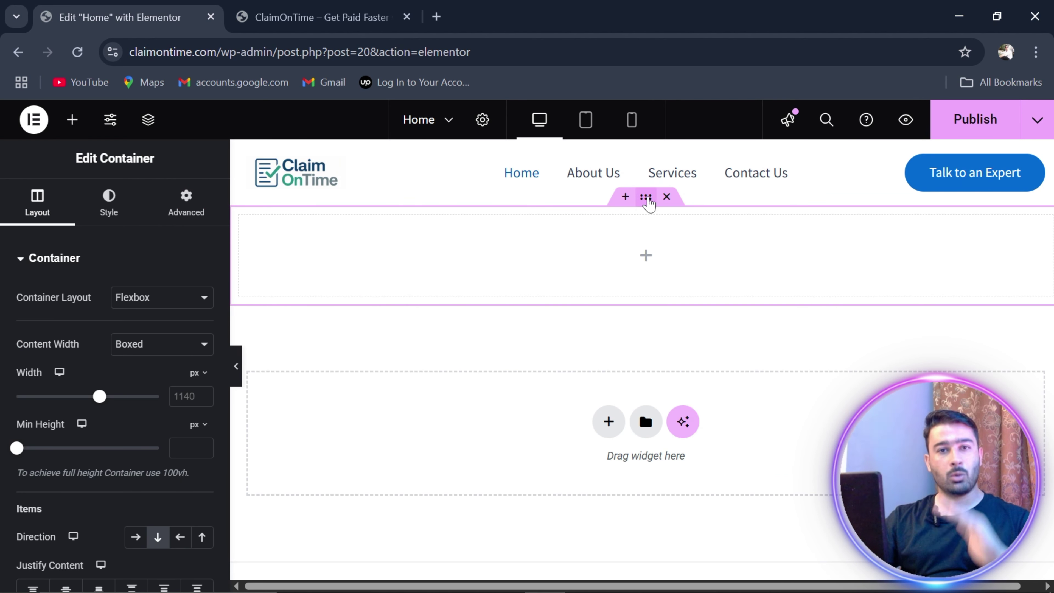
- Nest a second container inside the page's flexbox container and show the page structure
click(71, 122)
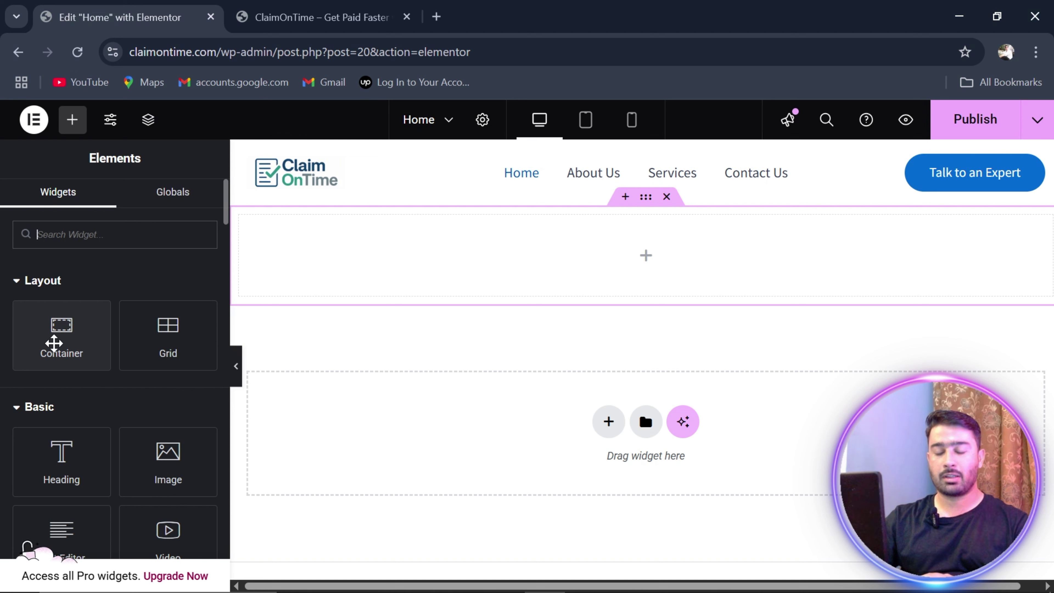
drag(52, 341, 549, 251)
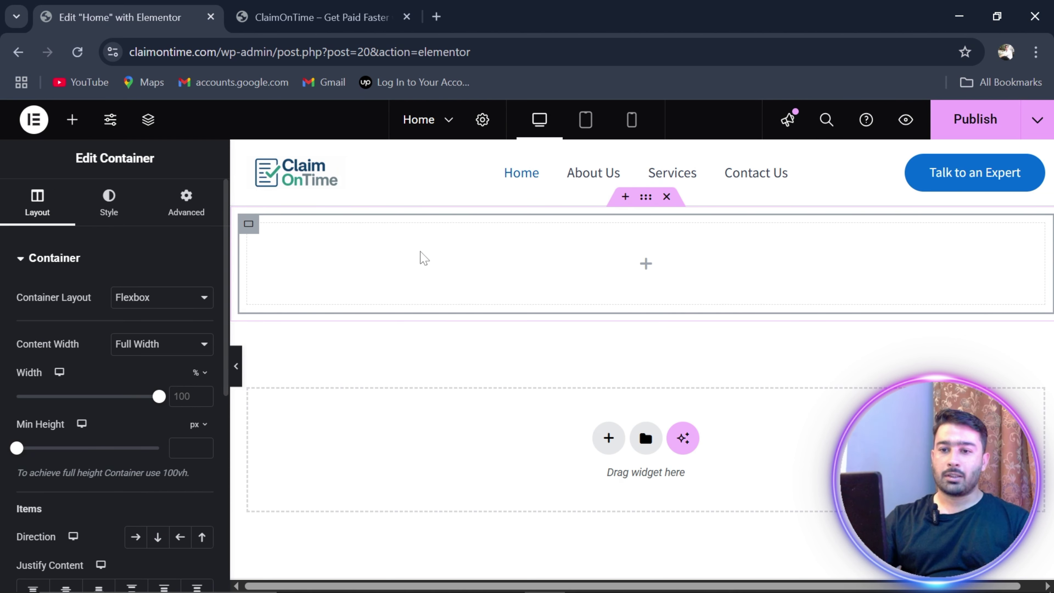
click(146, 125)
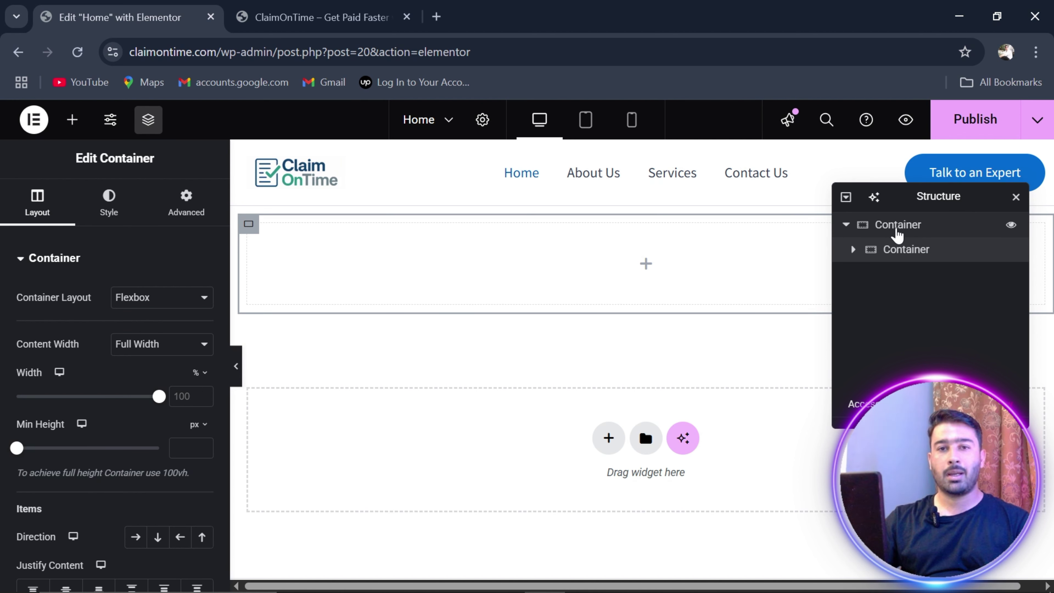
- Compare the layout settings of the outer container with those of the container nested inside it
click(881, 231)
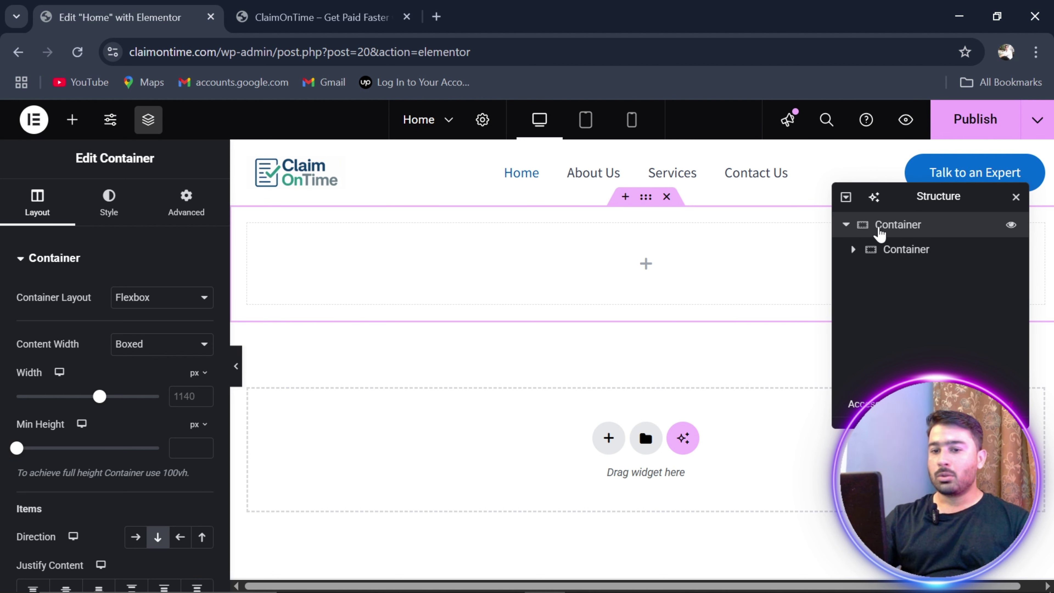
click(72, 120)
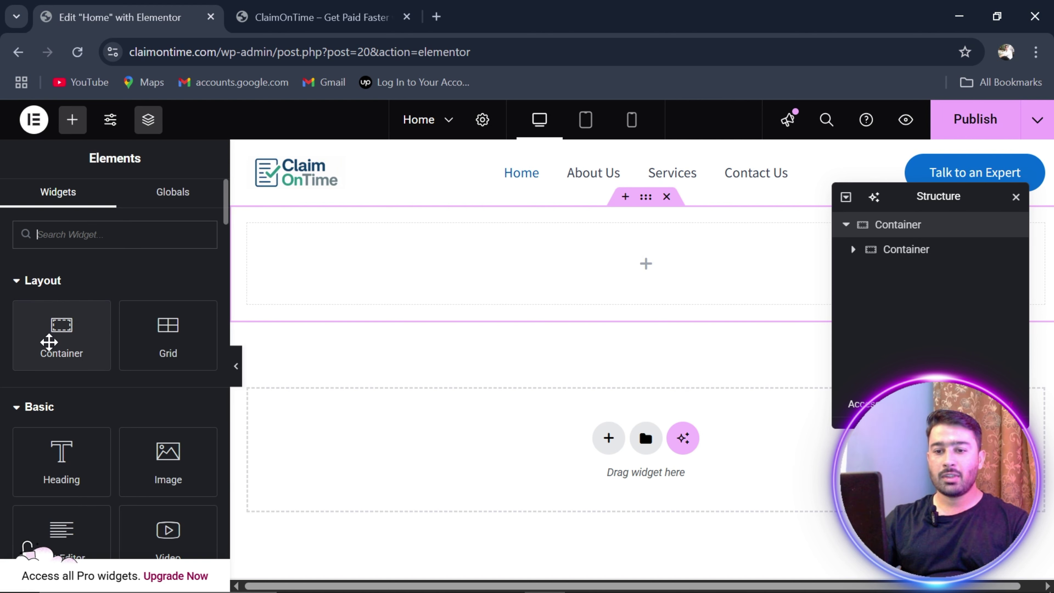
drag(49, 342, 631, 274)
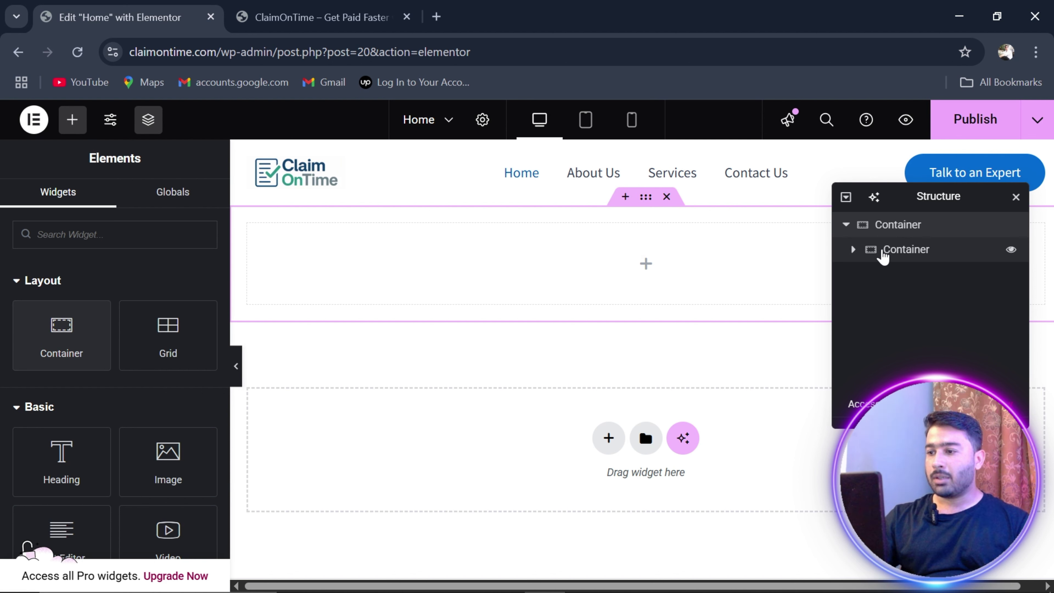
click(883, 255)
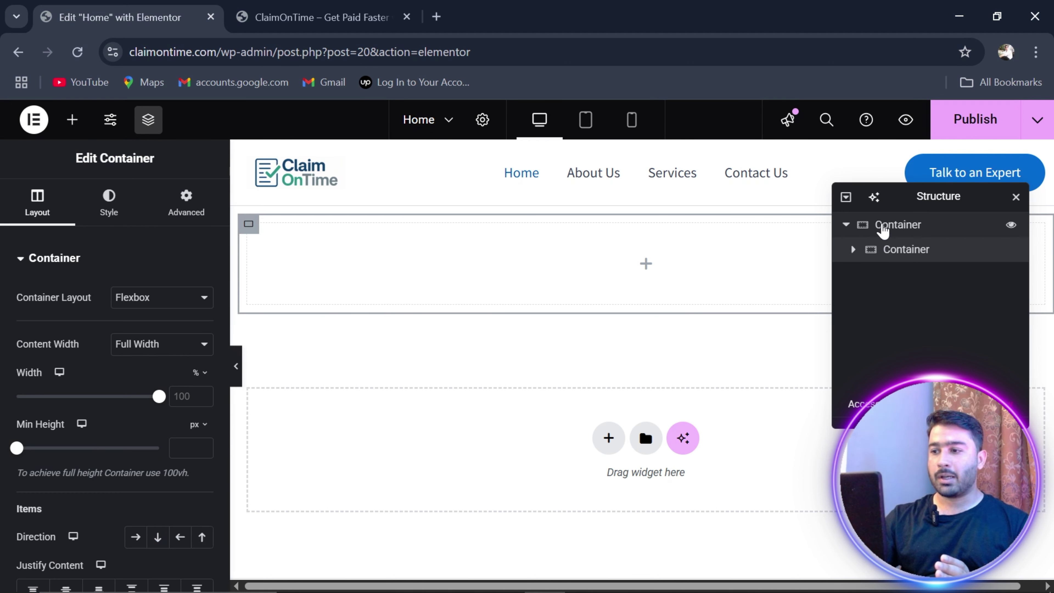
click(883, 229)
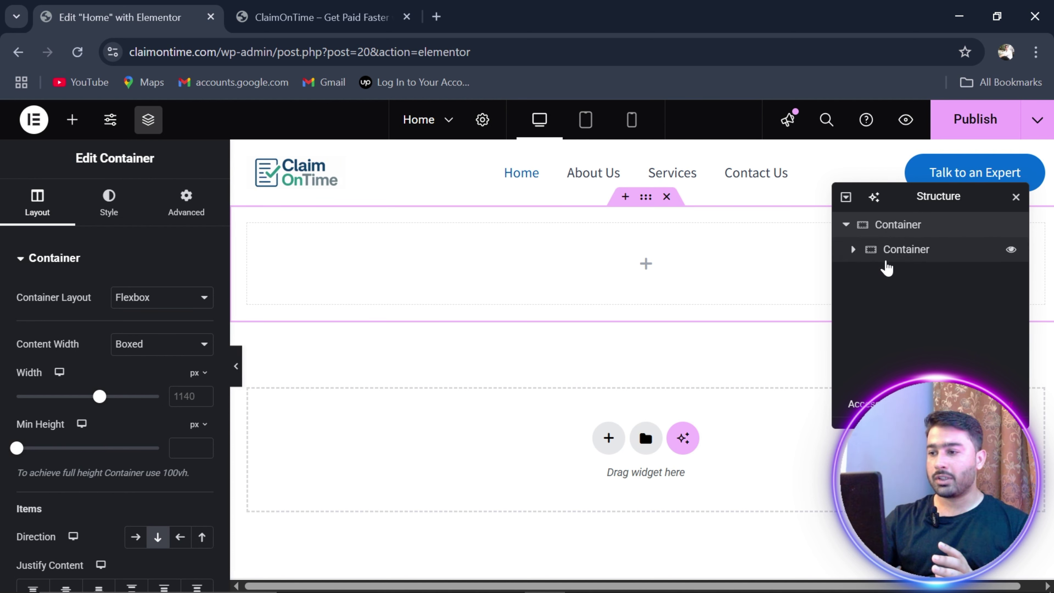
click(886, 259)
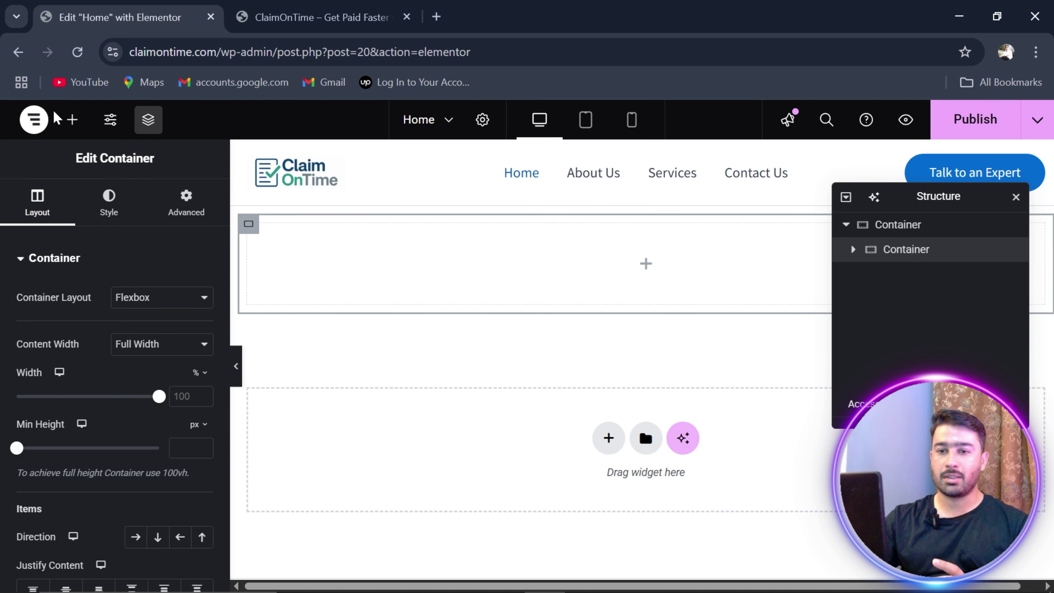
- Close the page structure and place a Heading widget inside the nested container
click(72, 120)
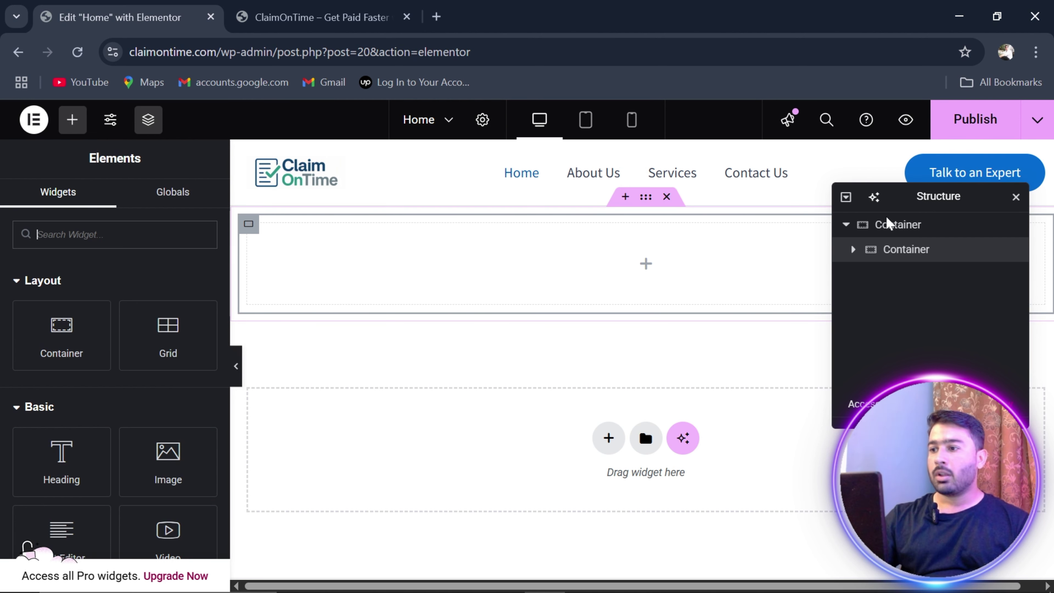
click(1015, 197)
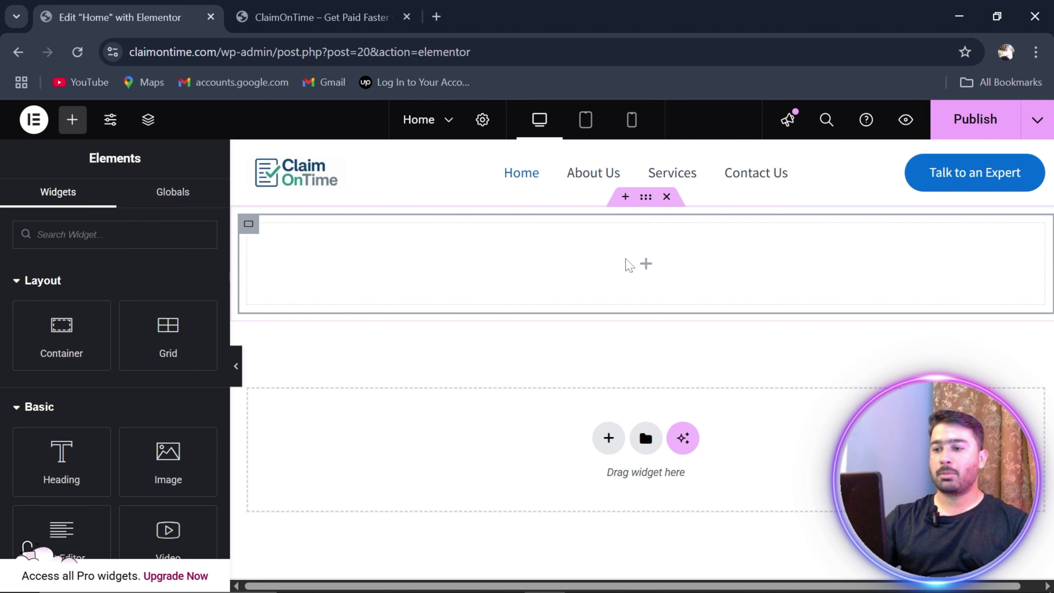
drag(60, 460, 572, 264)
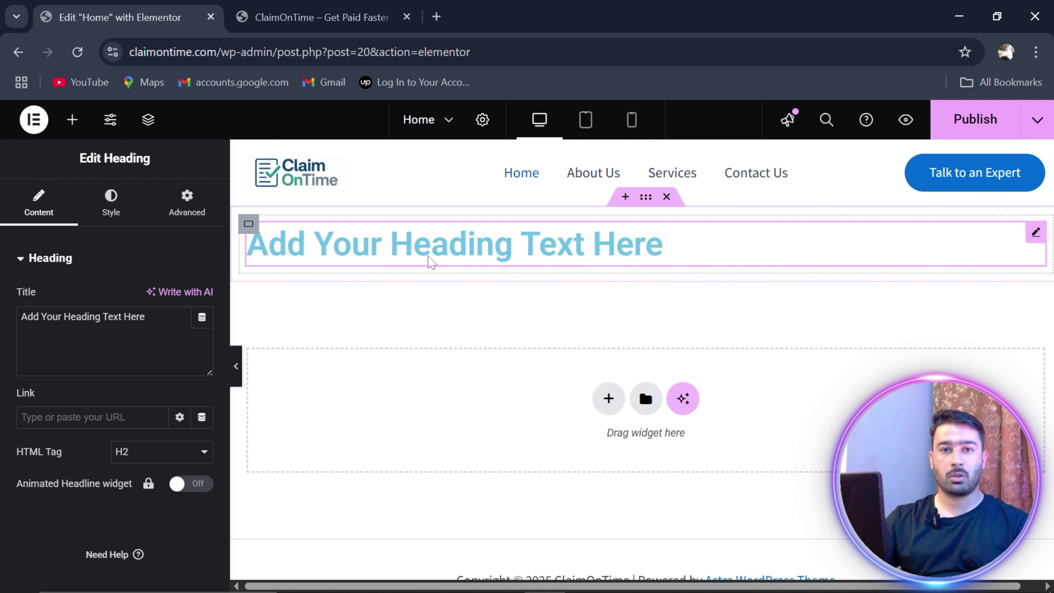
- Change the heading's title to "Welcome to Our Website" and set its HTML tag to H1
triple_click(113, 316)
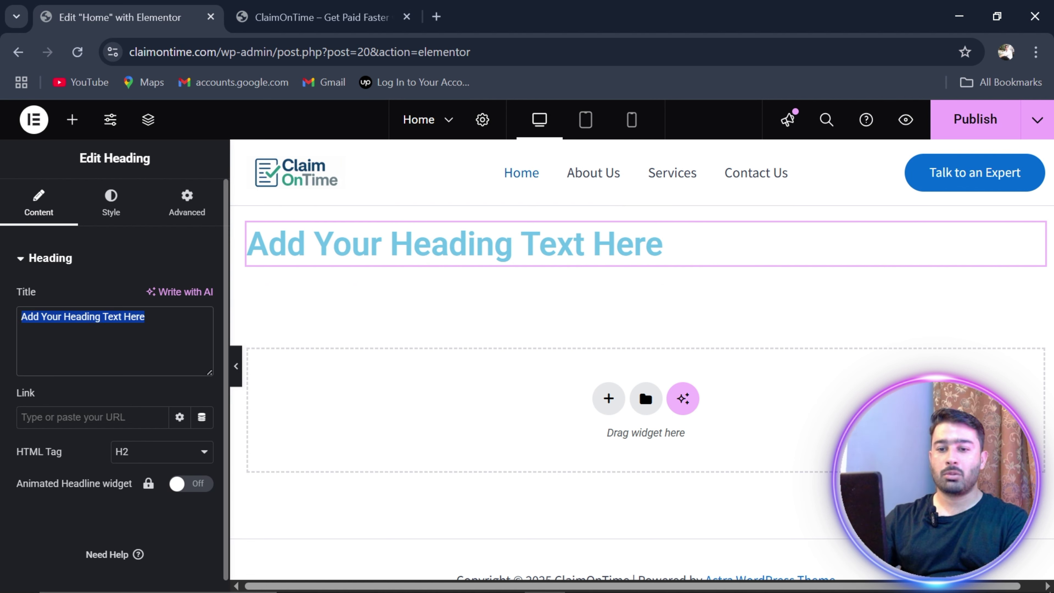
text(We)
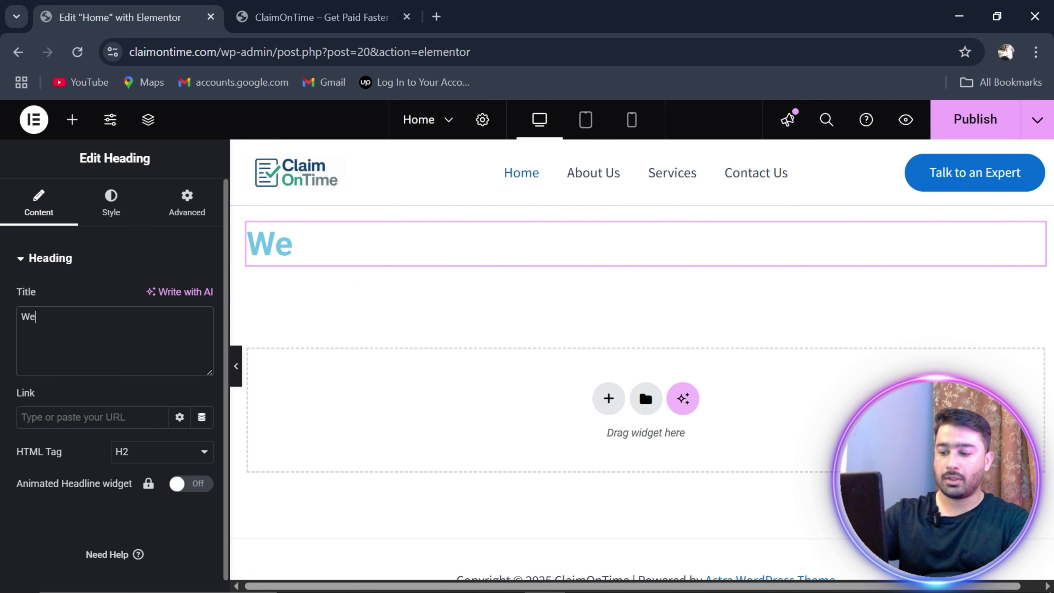
text(lcome to)
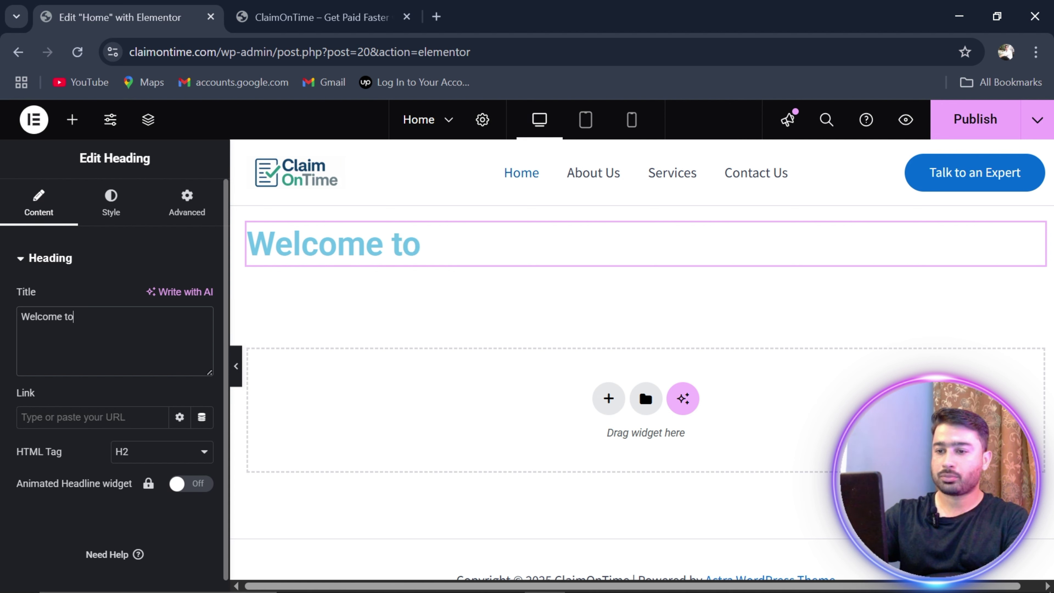
text( Our W)
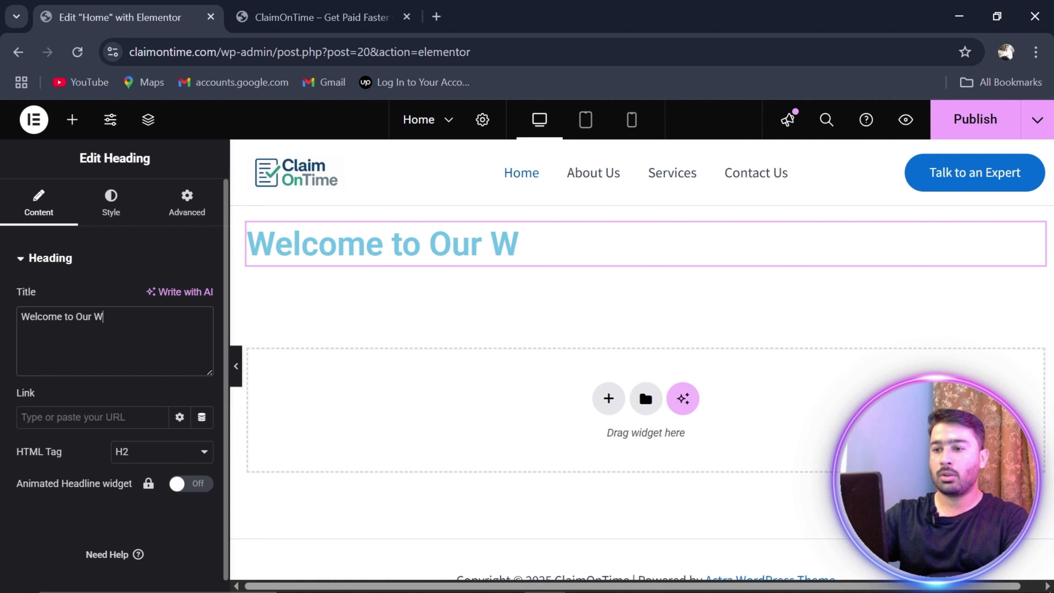
text(ebsite)
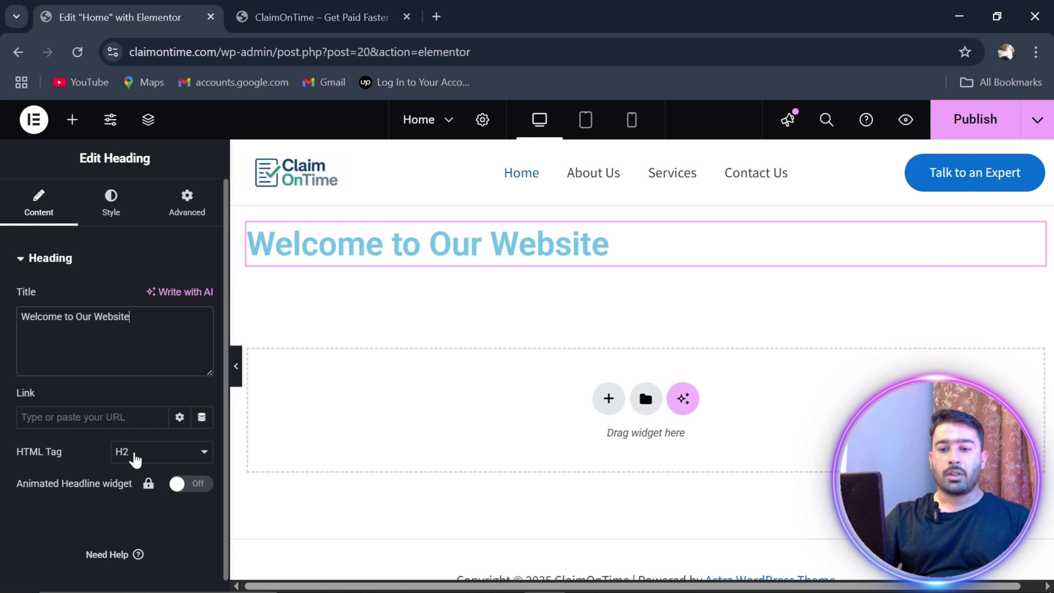
click(132, 463)
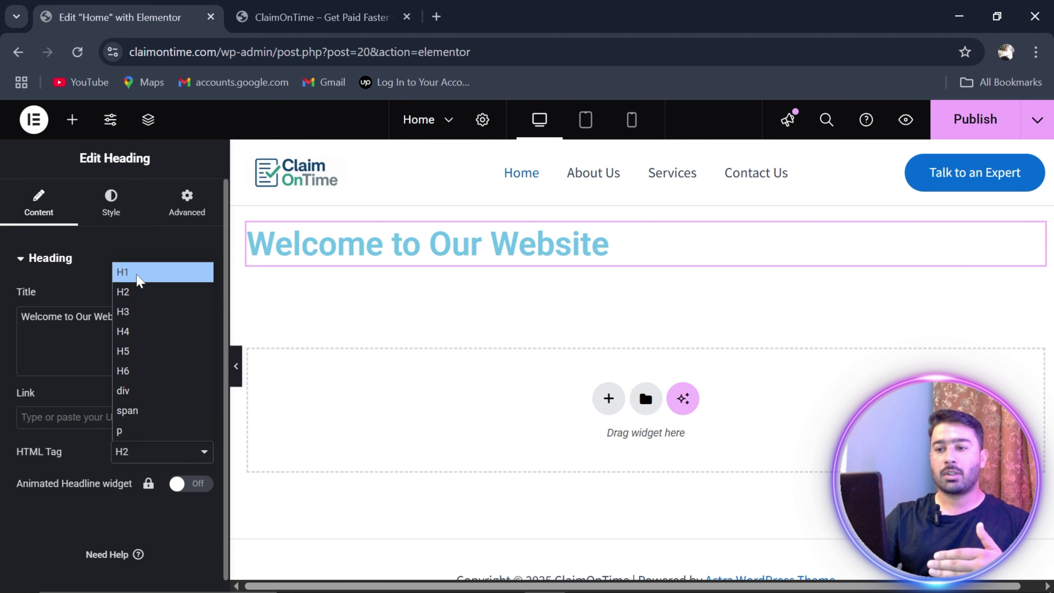
click(132, 273)
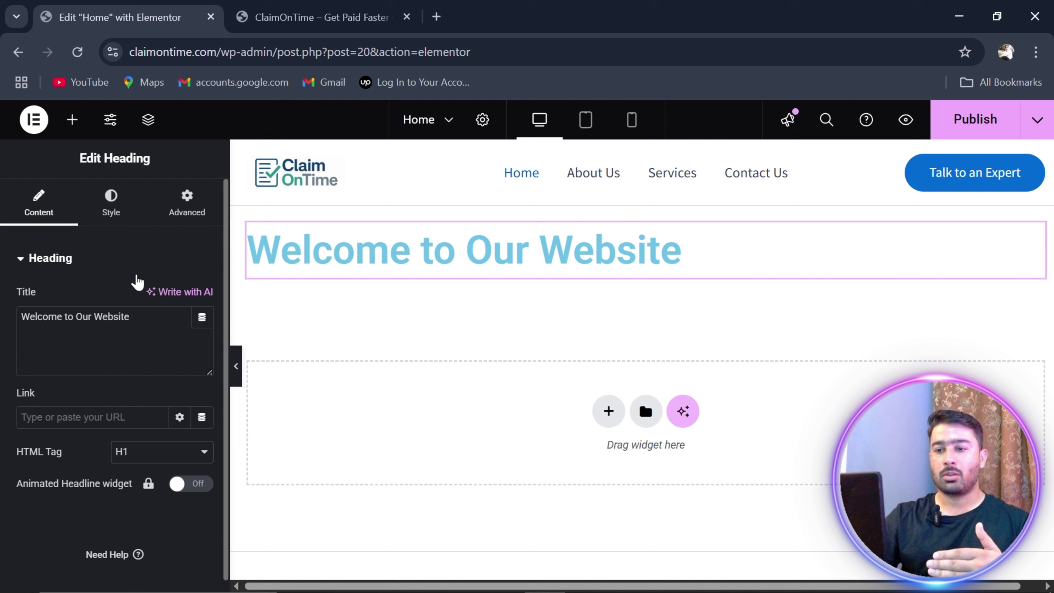
- Try the H6 tag on the heading and switch it back to H1
click(150, 452)
click(140, 377)
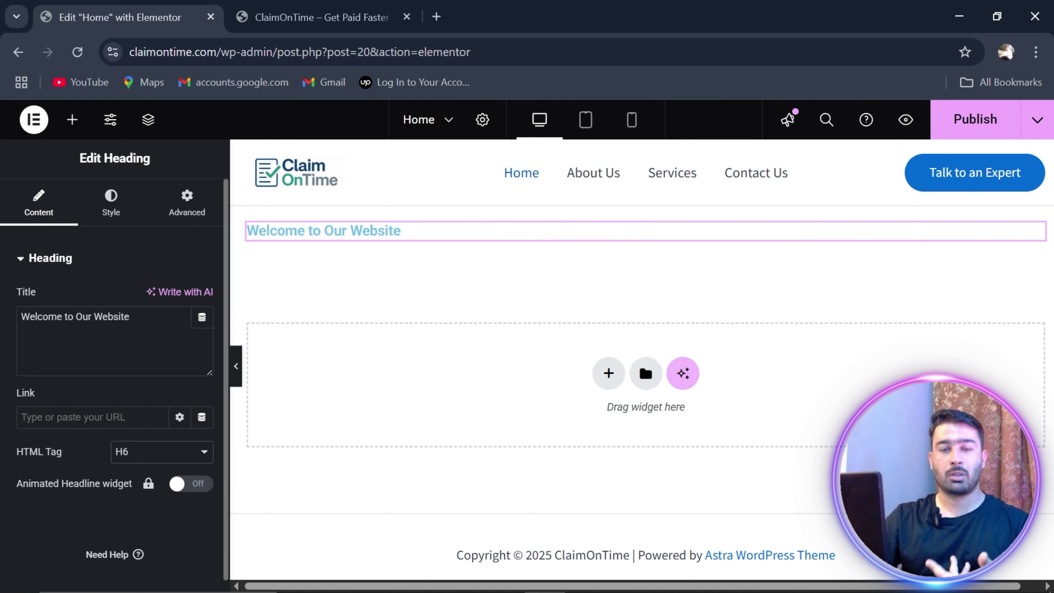
click(125, 461)
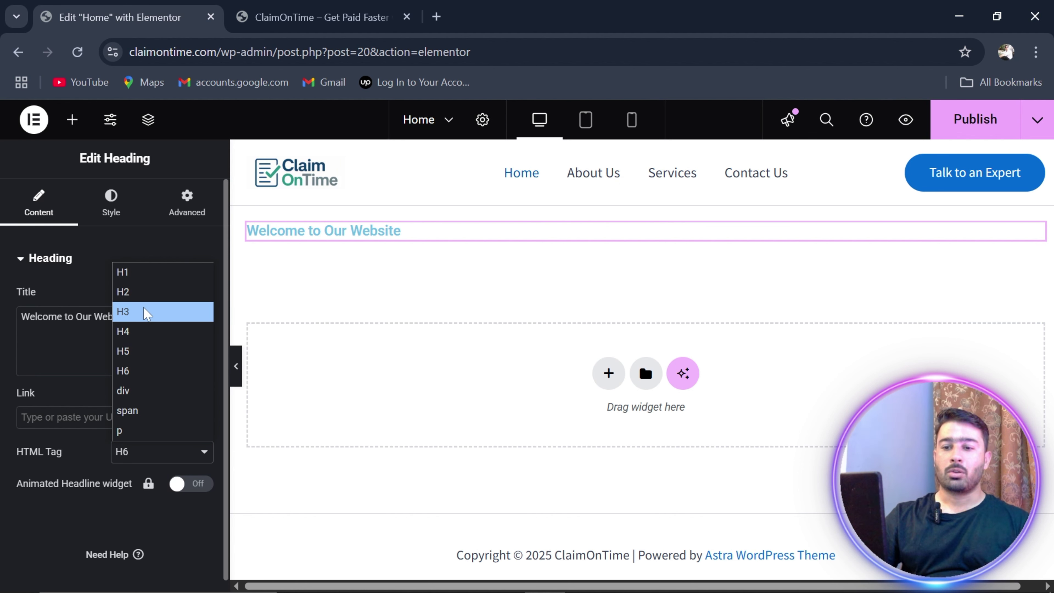
click(150, 274)
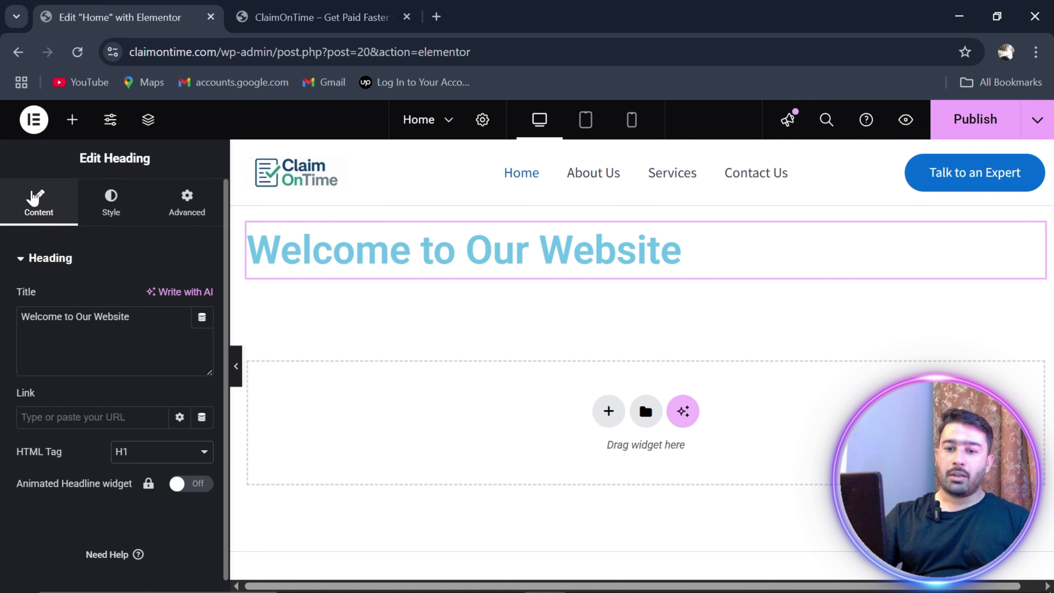
- Center the "Welcome to Our Website" heading within its container
drag(21, 316, 130, 316)
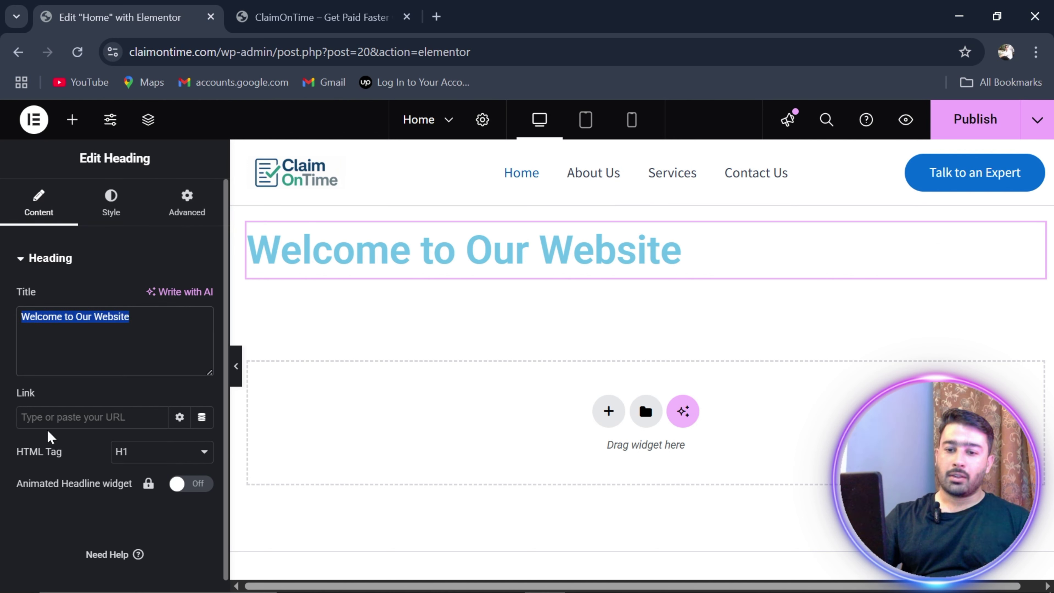
click(110, 207)
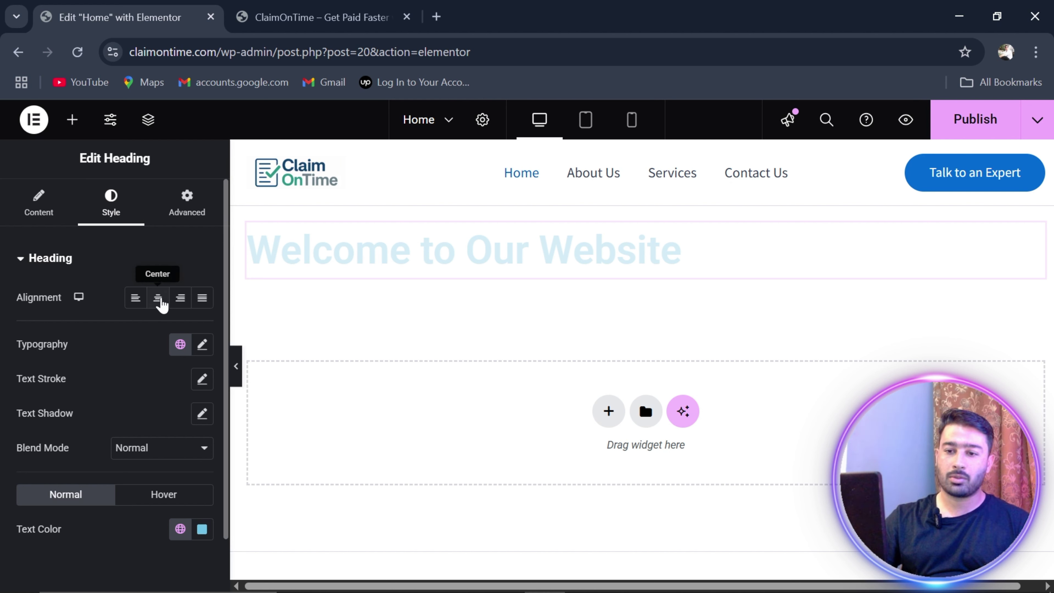
click(158, 298)
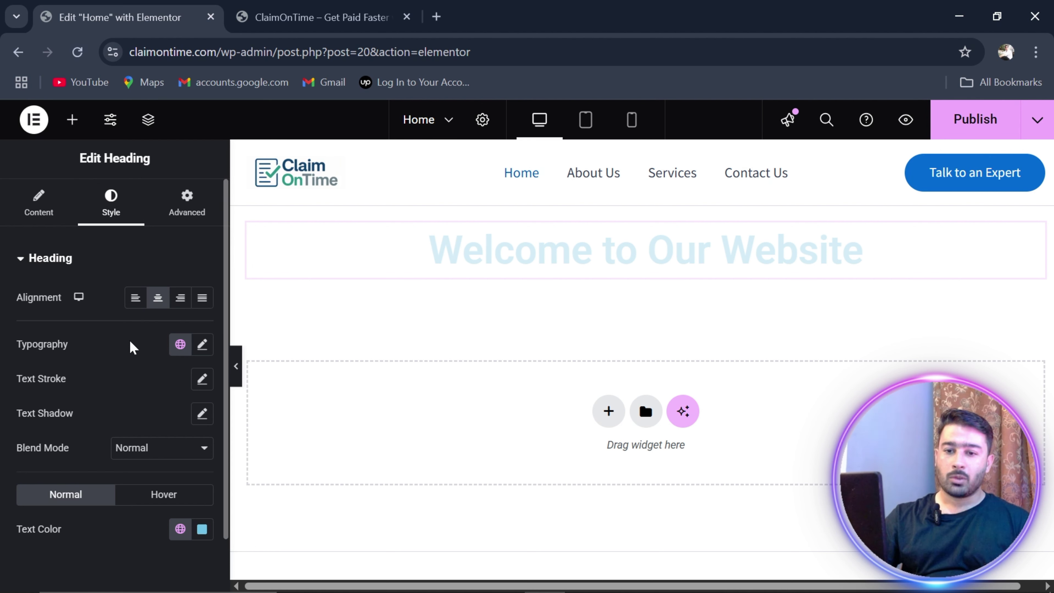
- Examine the heading's typography options, such as family, size, weight, transform, line height and letter spacing
click(207, 348)
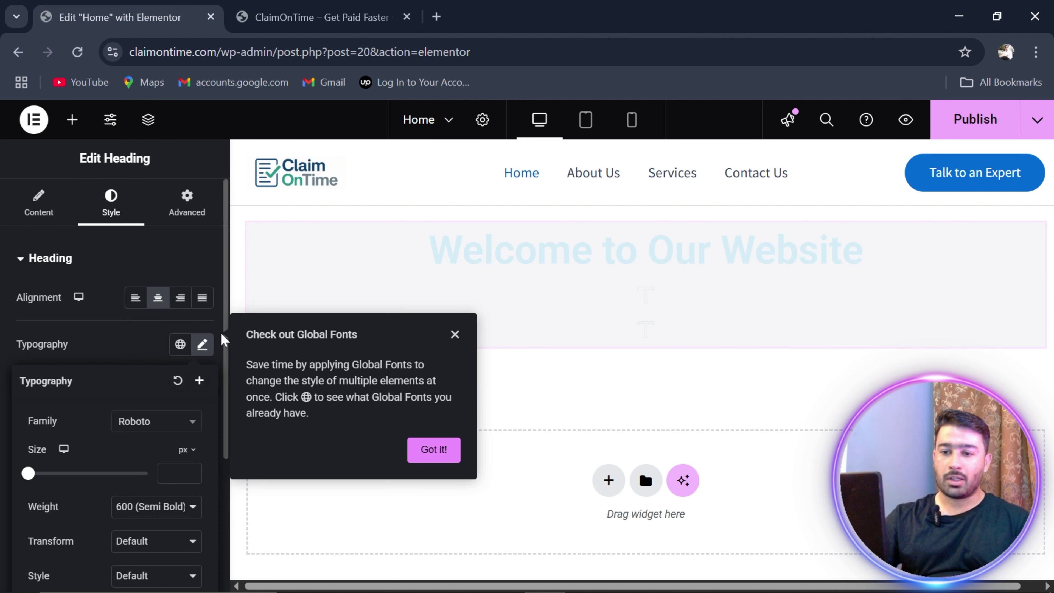
scroll(224, 356, down, 1)
drag(224, 356, 224, 423)
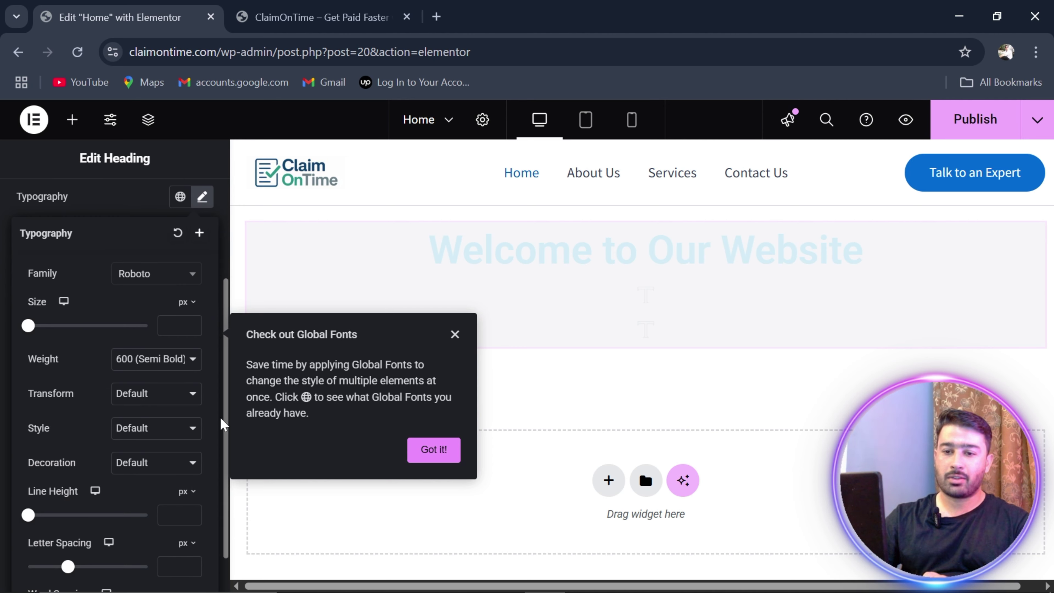
click(162, 315)
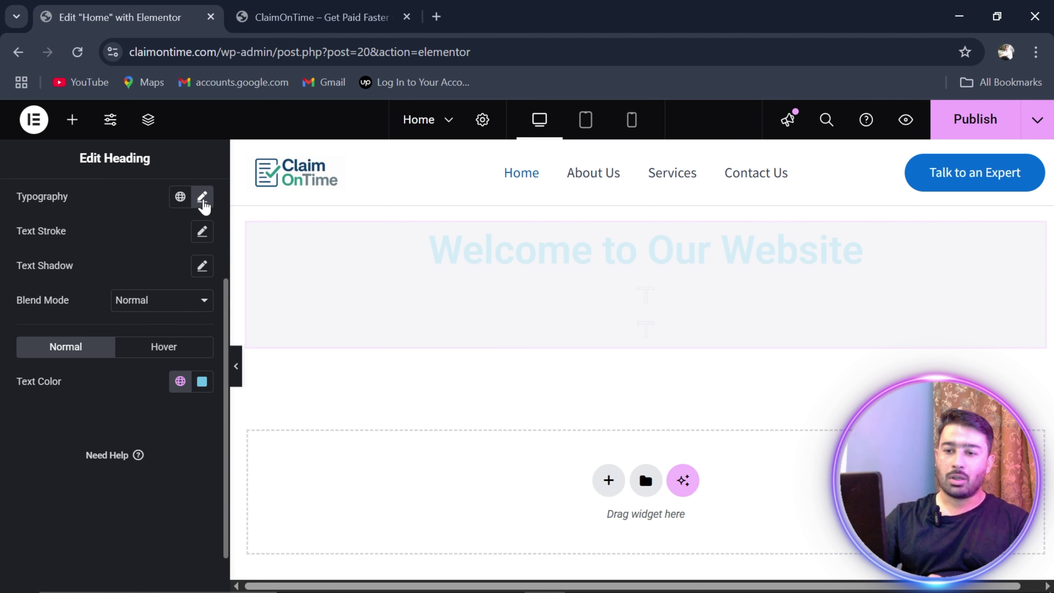
click(202, 198)
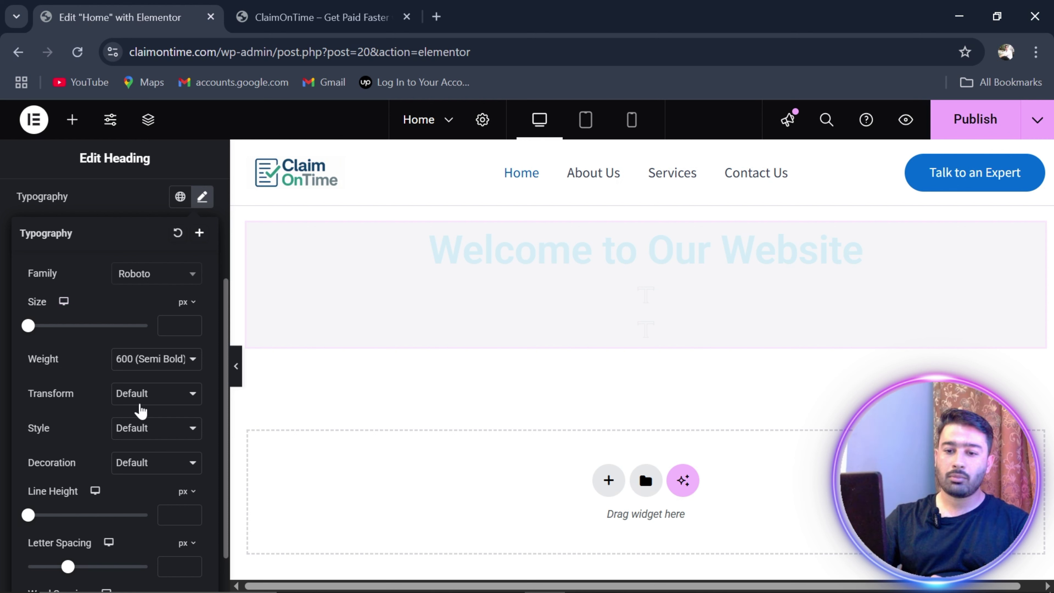
click(151, 206)
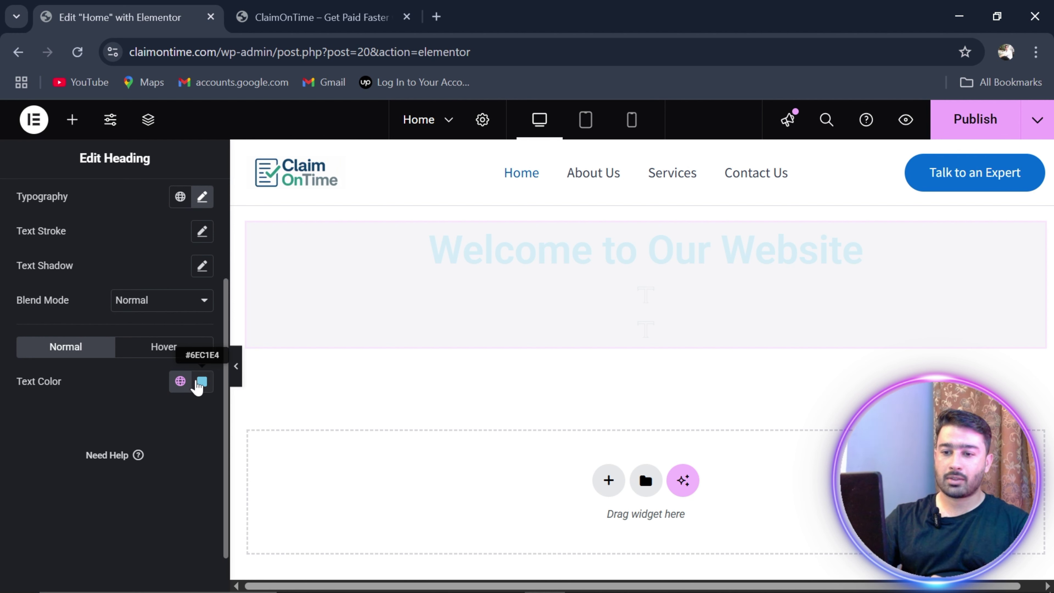
- Set the heading's text color to #000 and try to publish the page
click(202, 382)
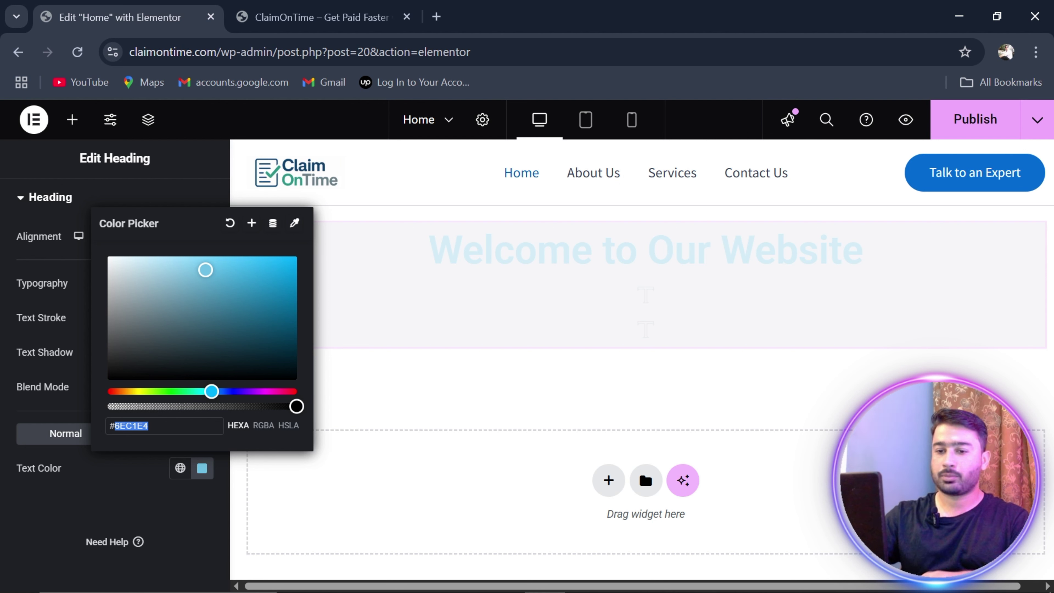
text(000)
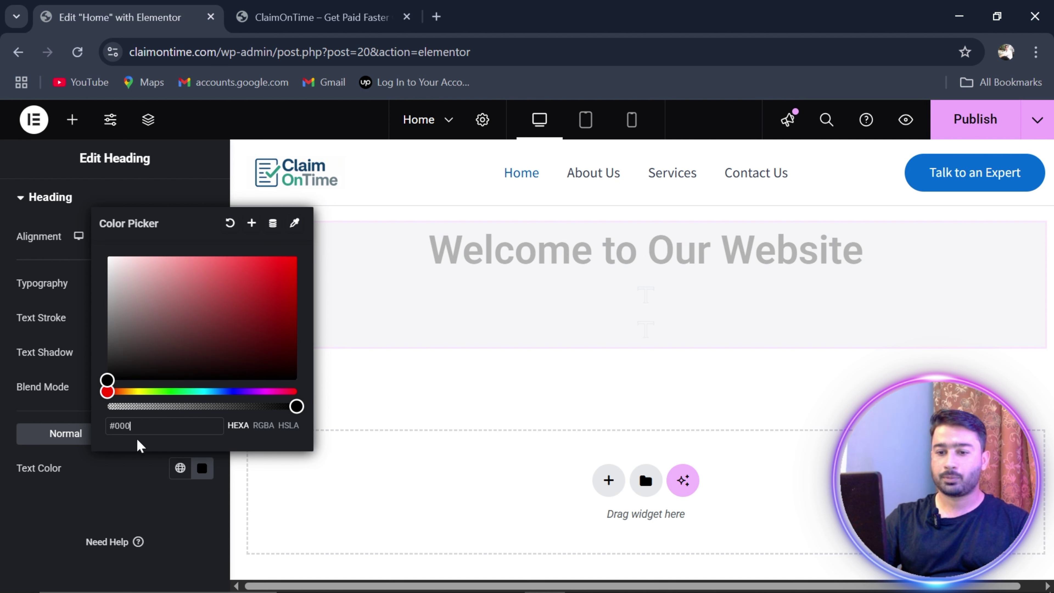
click(132, 486)
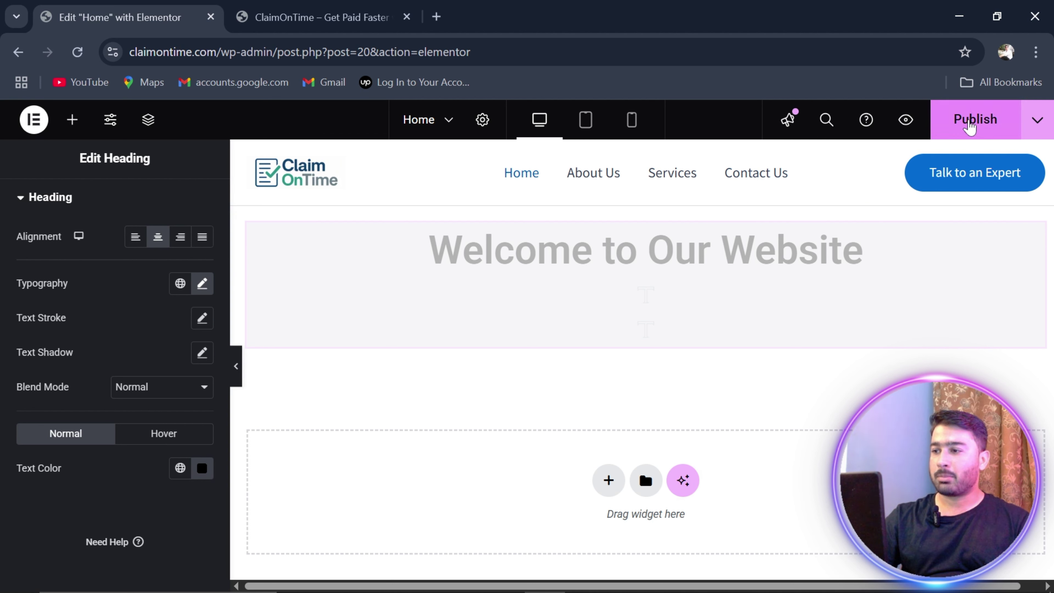
click(969, 124)
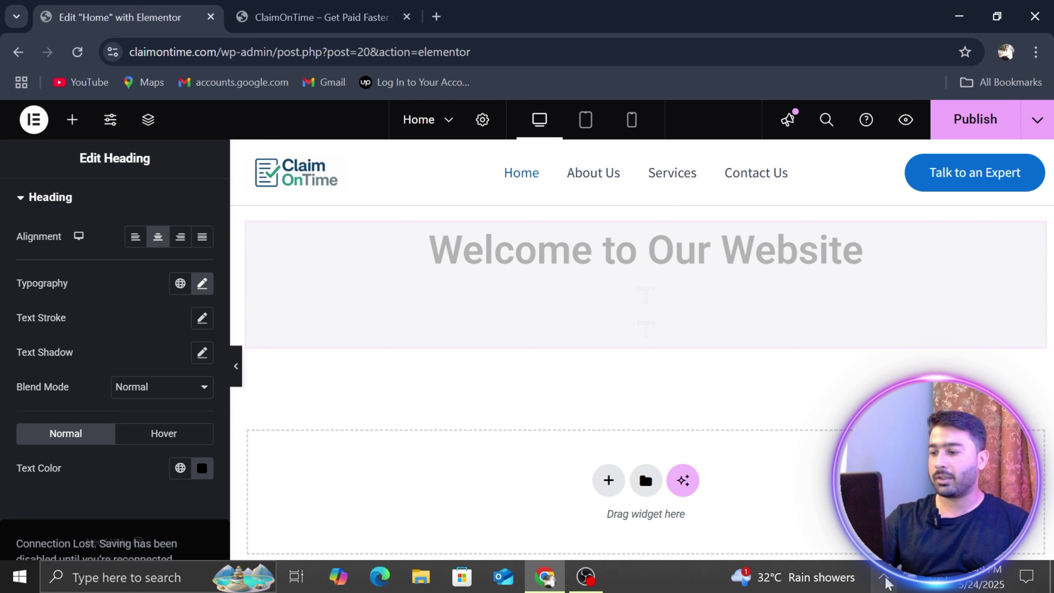
- Reconnect the computer to the internet through the CBS Wi-Fi network
click(884, 581)
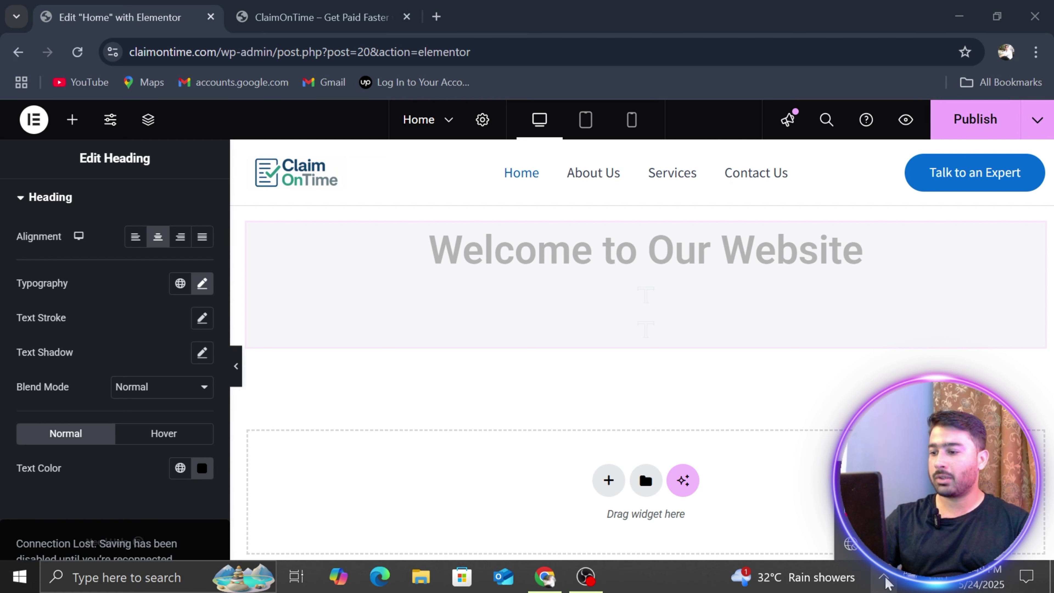
click(851, 547)
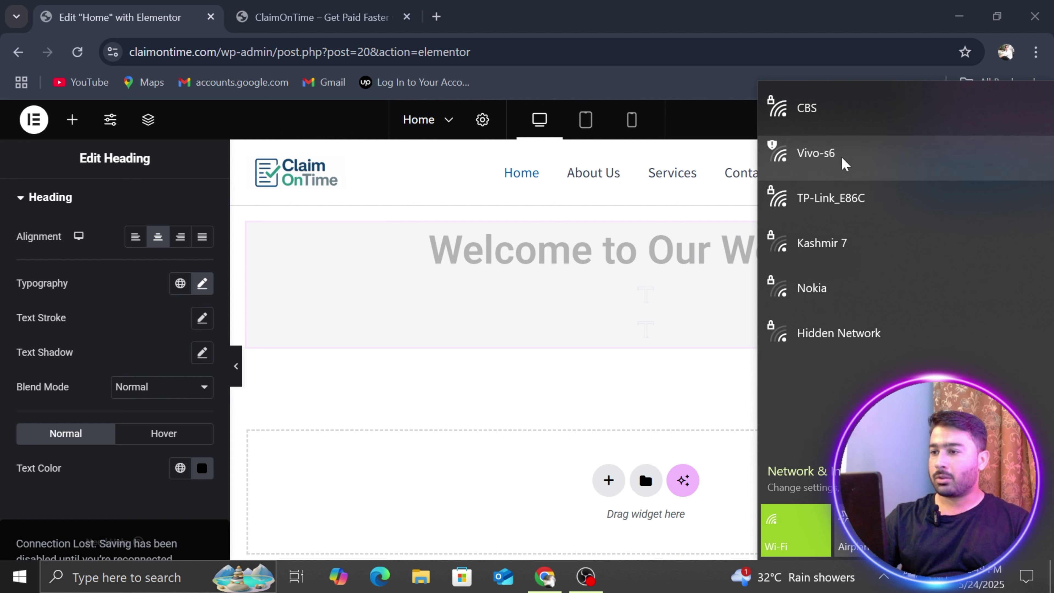
click(840, 107)
click(944, 192)
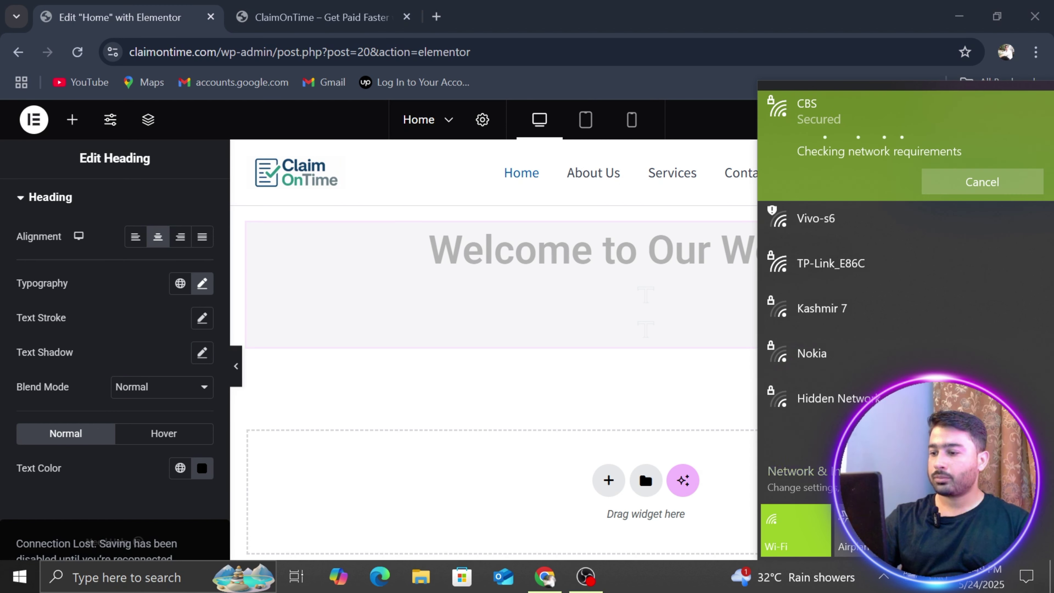
click(884, 580)
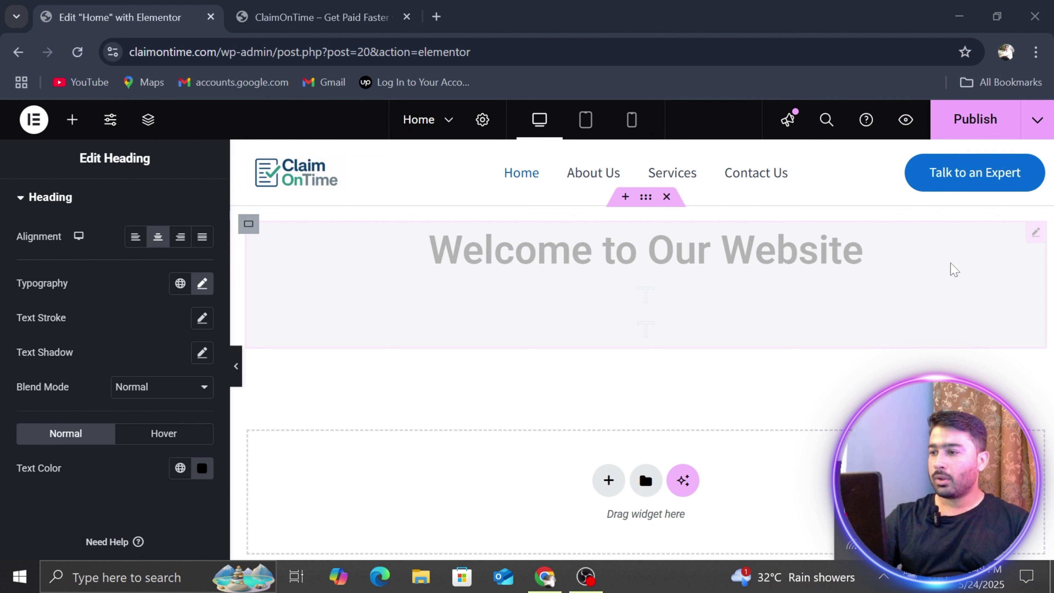
- Publish the Home page and reload the live site to check the "Welcome to Our Website" heading
click(963, 134)
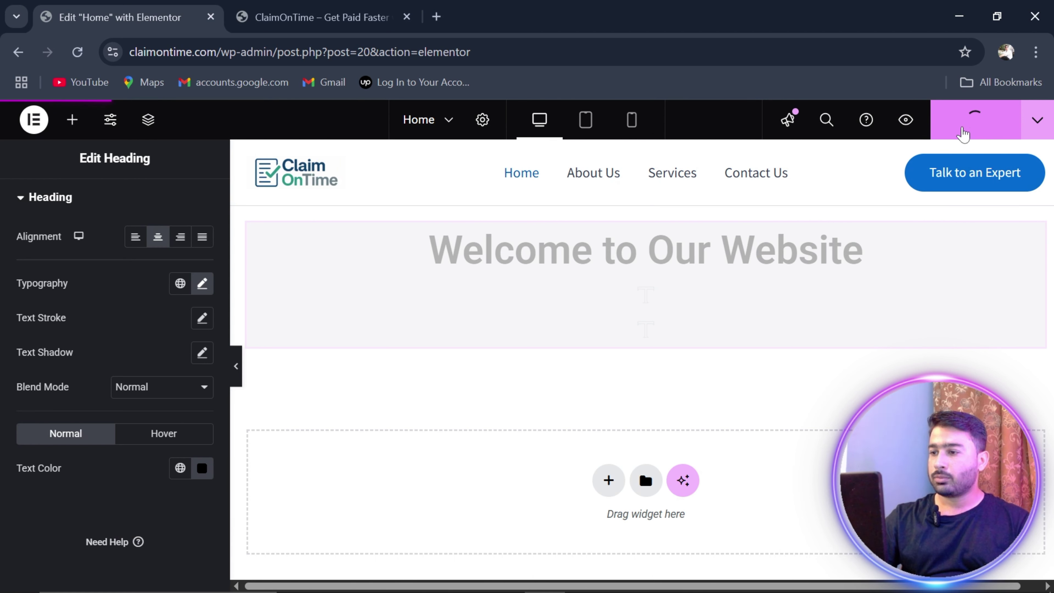
click(321, 6)
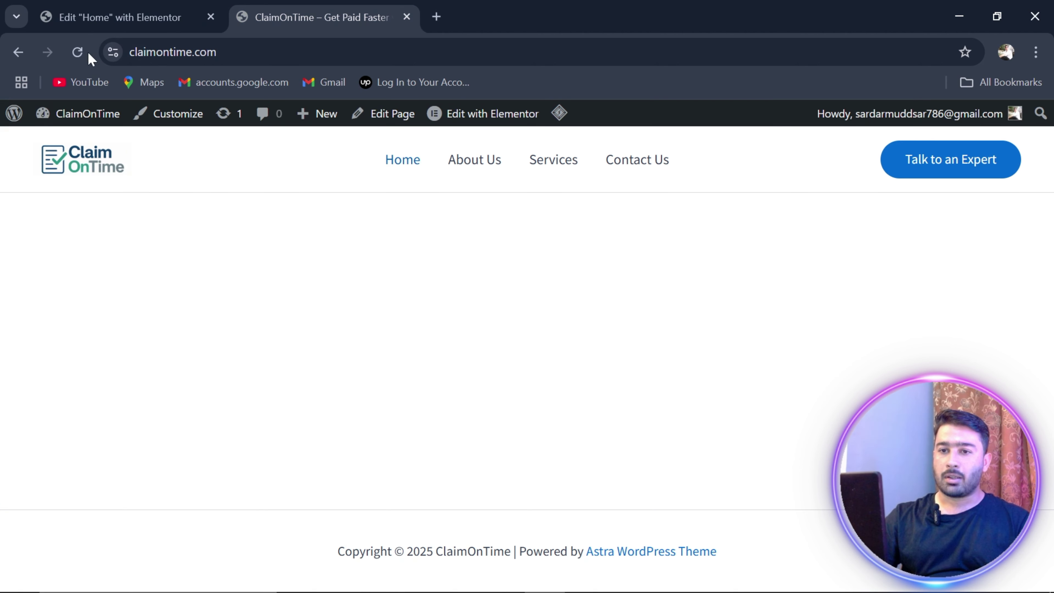
click(77, 53)
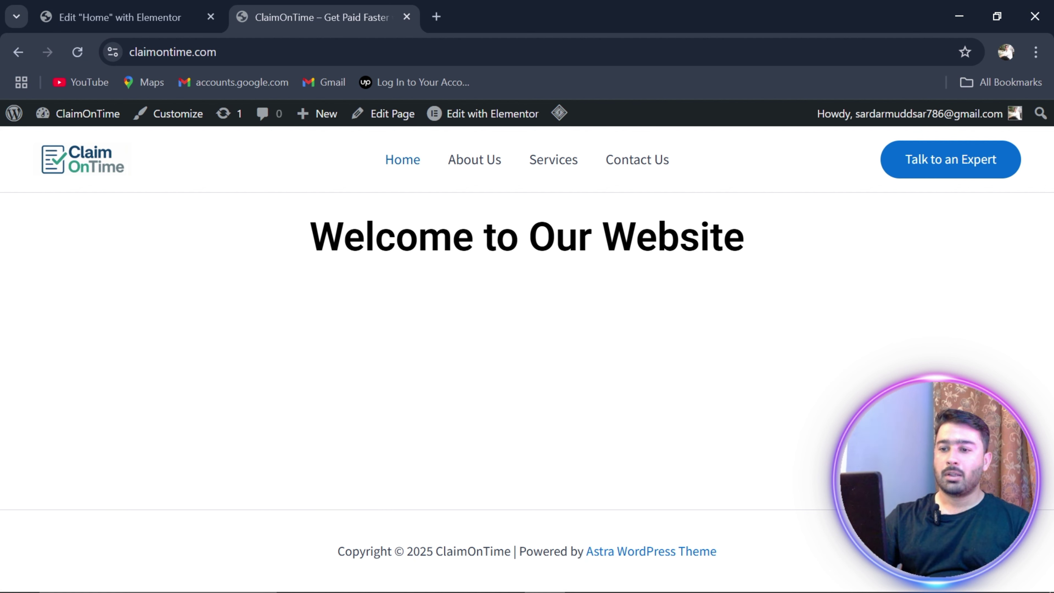
triple_click(392, 237)
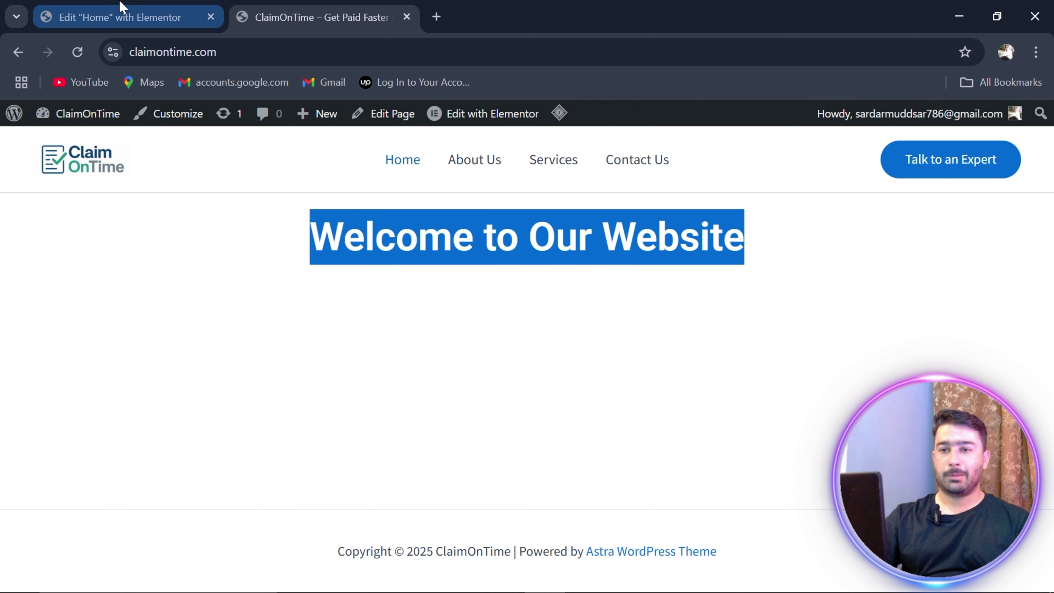
- Reload the page editor and open the advanced layout settings of the "Welcome to Our Website" heading
click(118, 9)
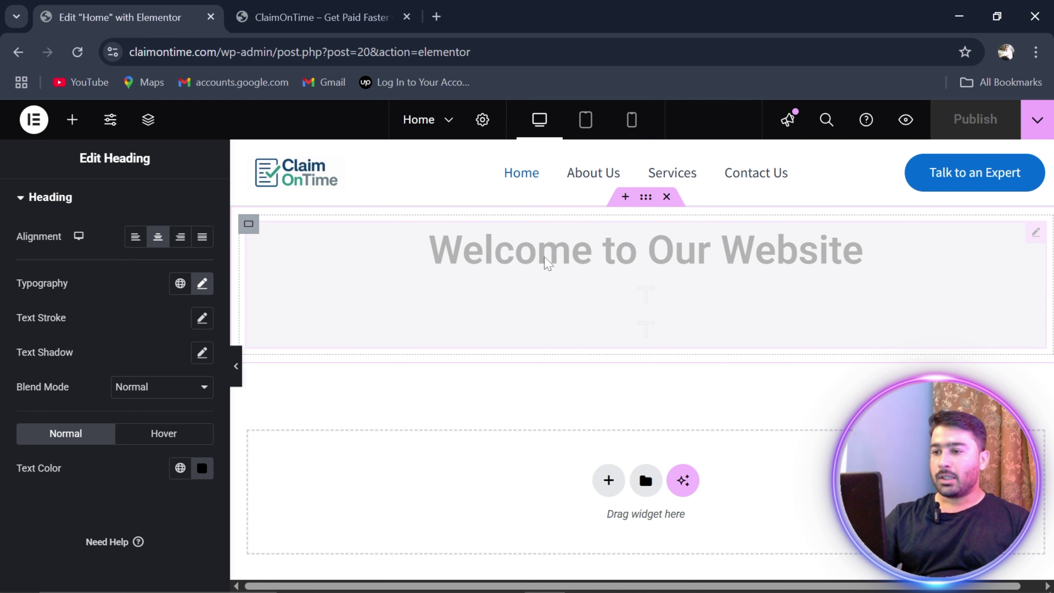
click(79, 53)
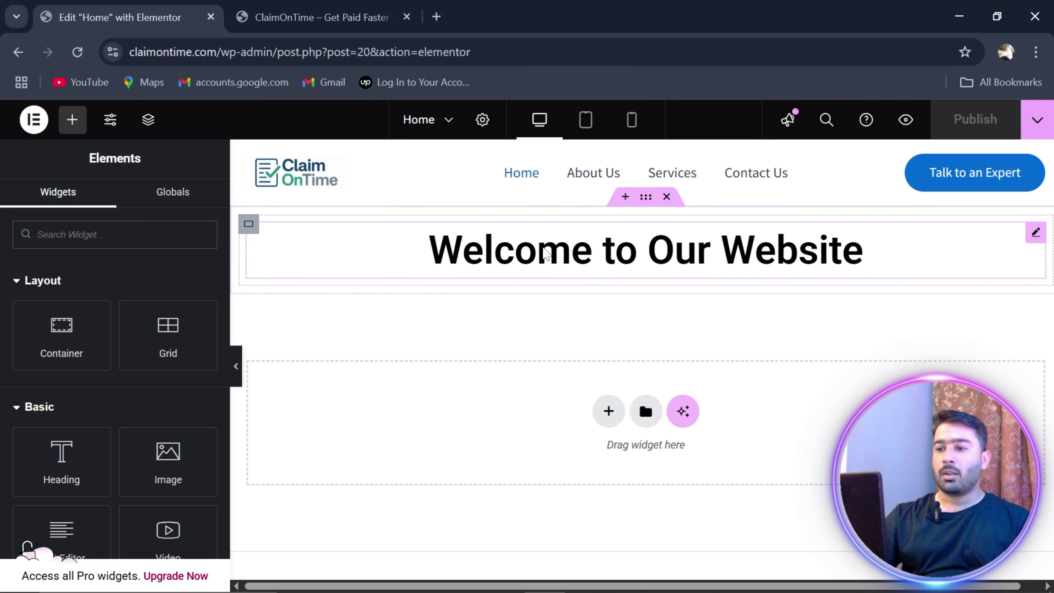
click(546, 254)
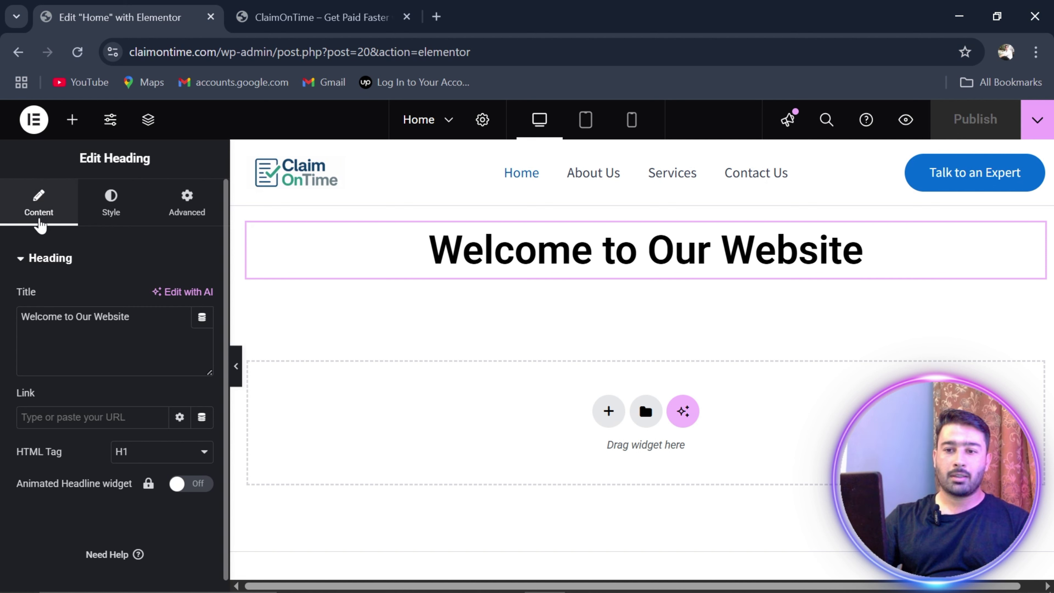
click(117, 204)
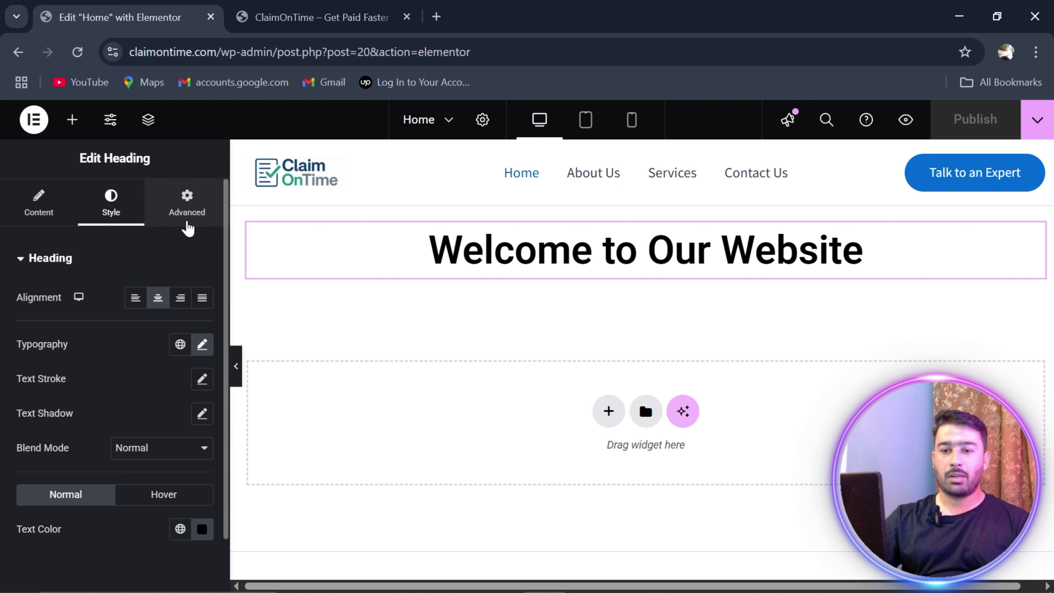
click(188, 224)
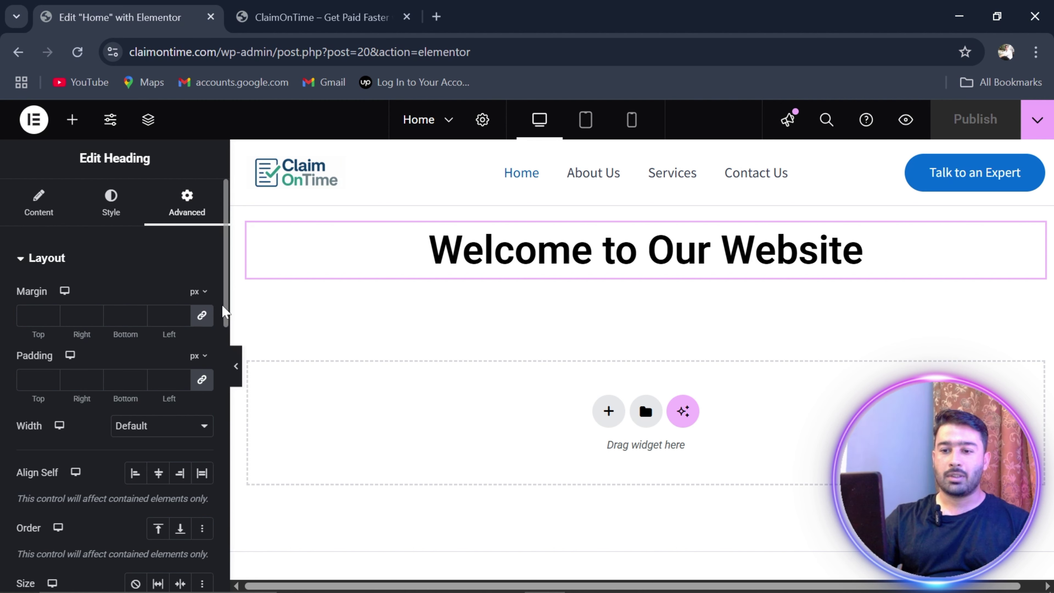
- Set the heading's linked margin to 50 px on all four sides
click(181, 312)
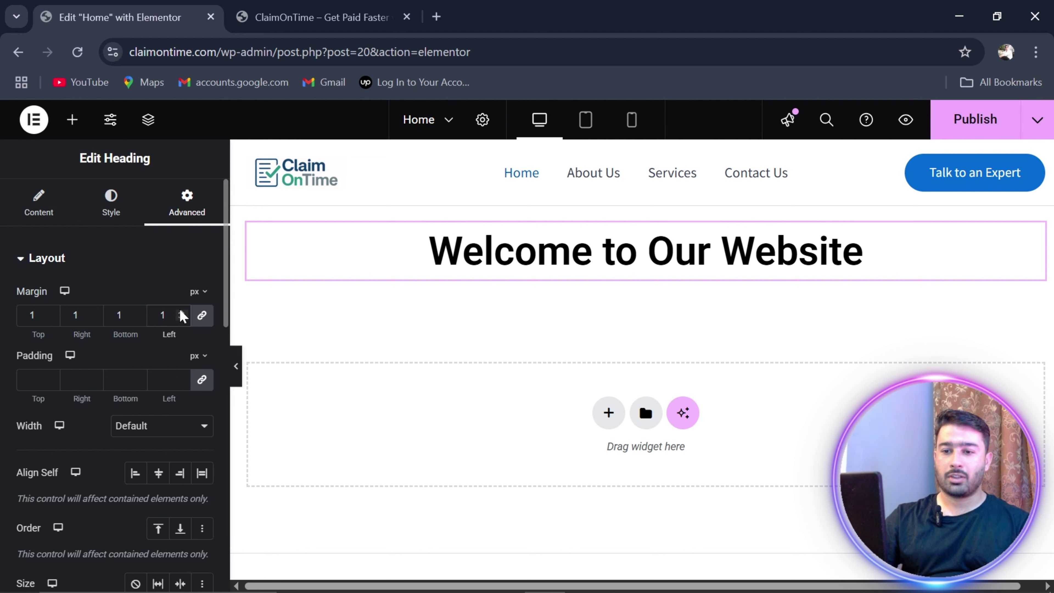
click(182, 312)
click(181, 312)
click(182, 312)
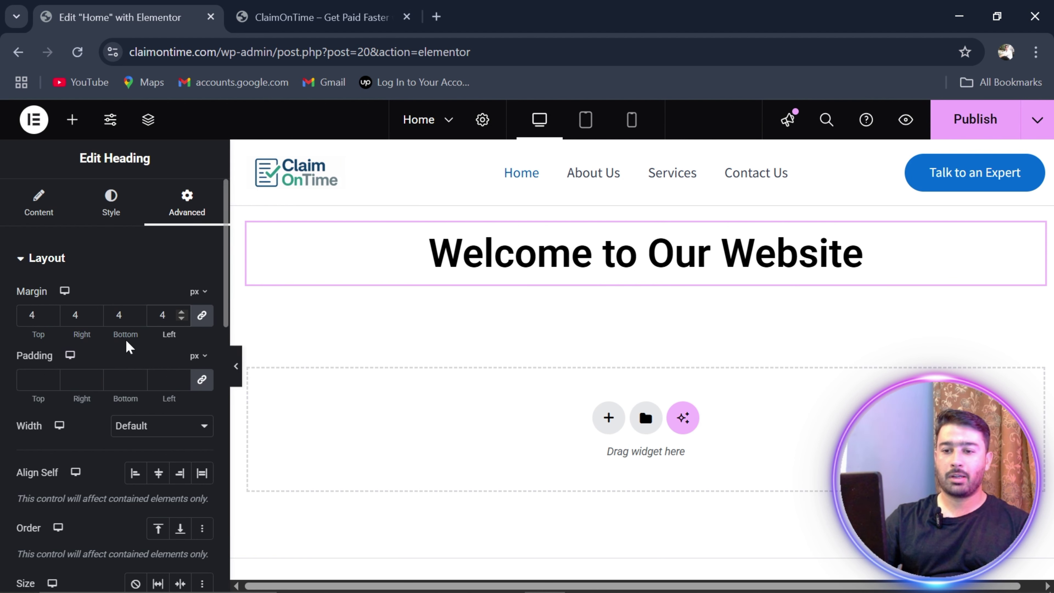
click(181, 312)
text(0)
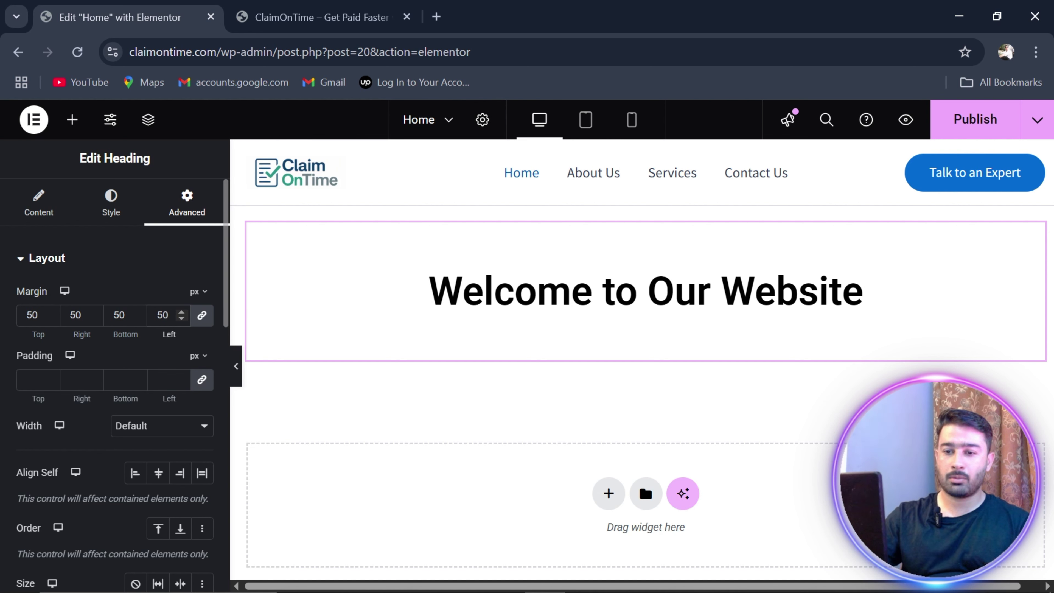
- Clear the heading's margins, unlink the sides and set only the top margin to 50 px
key(BackSpace)
key(BackSpace)
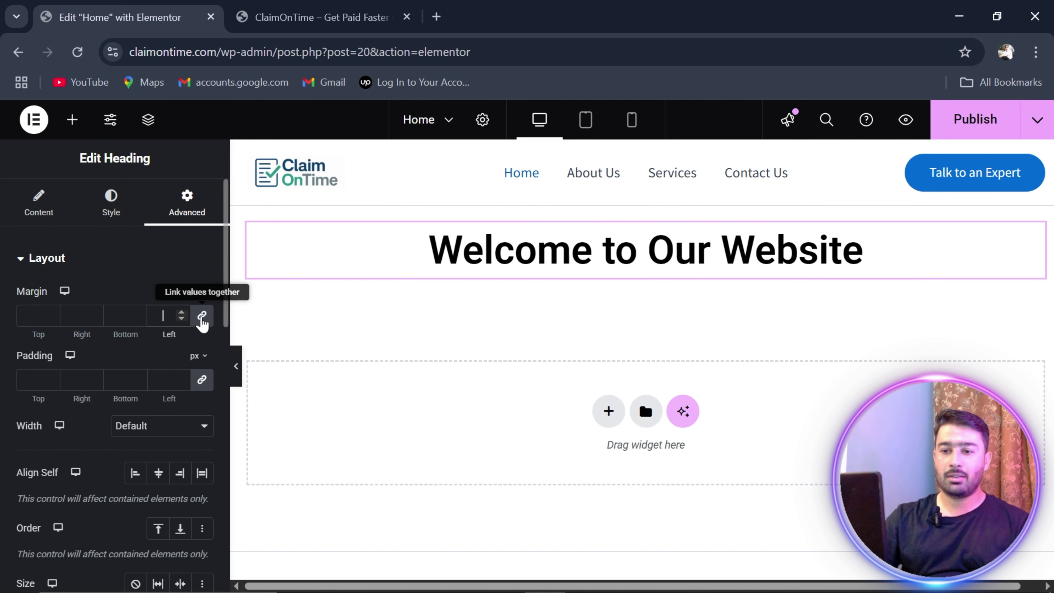
click(202, 316)
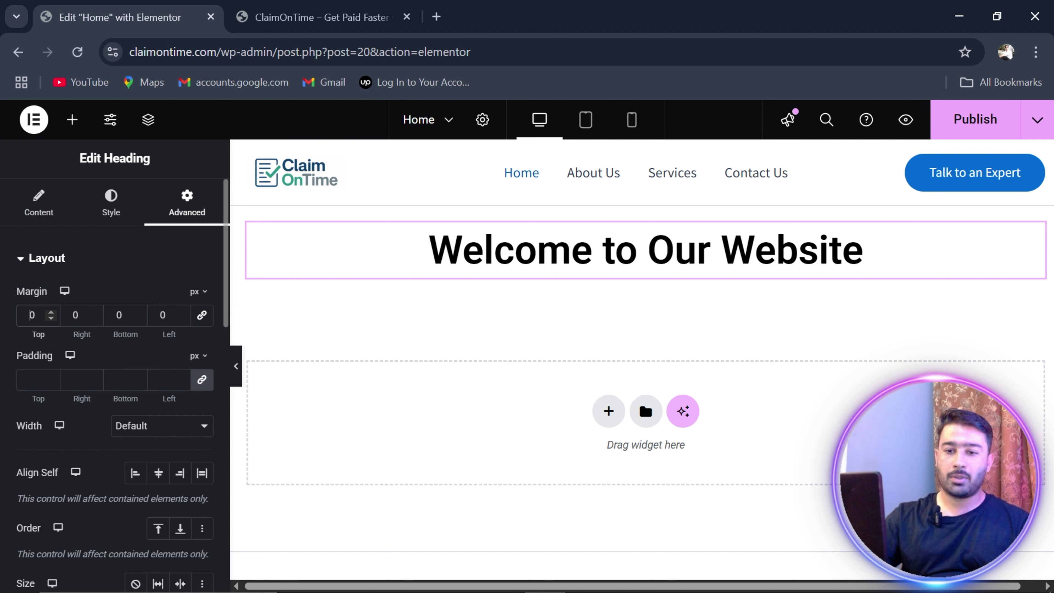
text(5)
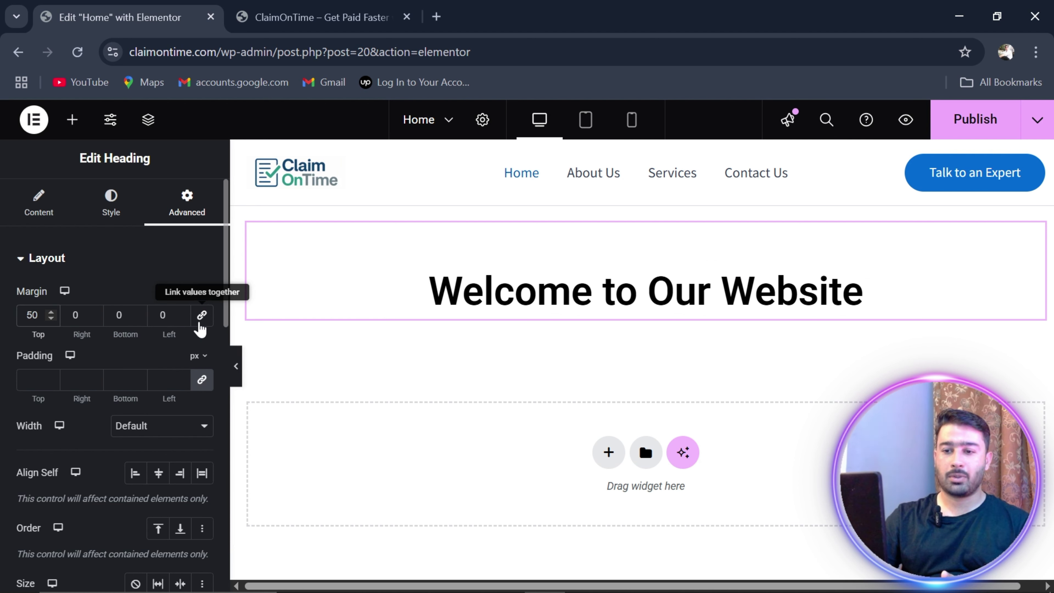
- Give the heading 50 px margins at the top, right and bottom, and a left margin of 0
click(202, 318)
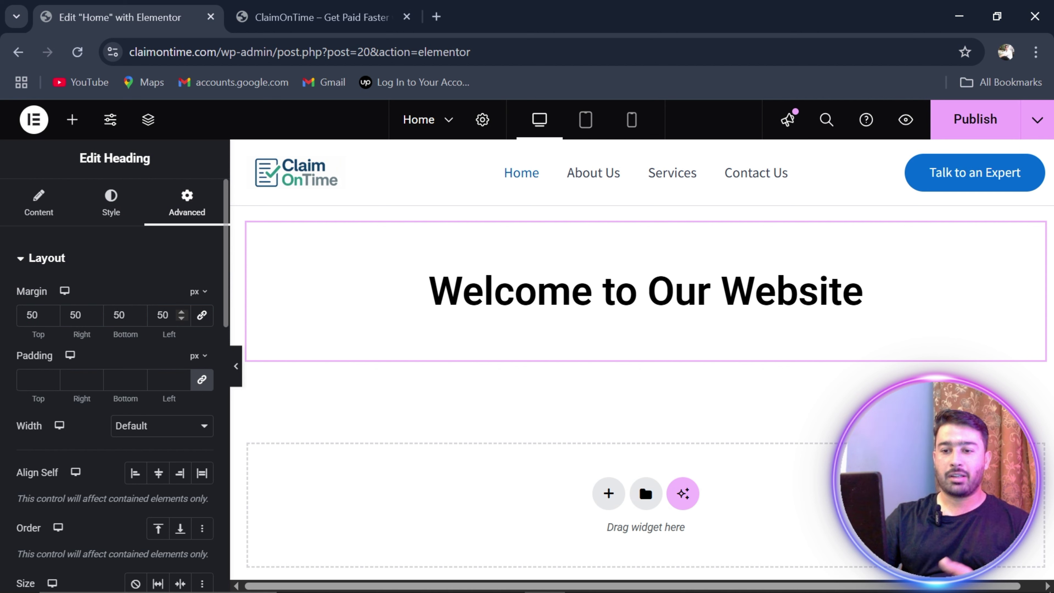
key(BackSpace)
key(BackSpace)
text(0)
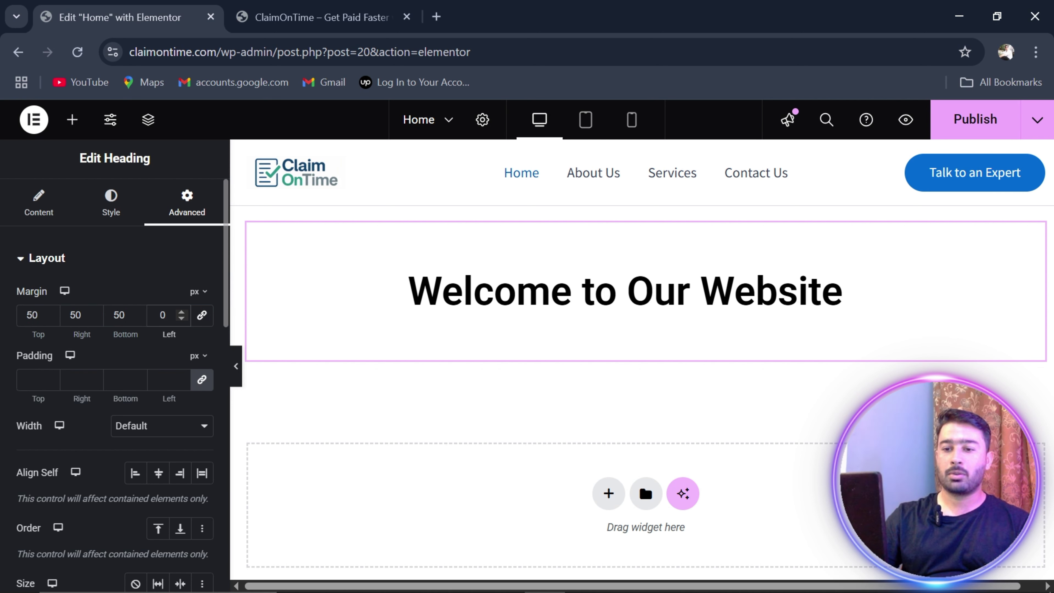
- Link the heading's margin values together again and clear them
click(201, 318)
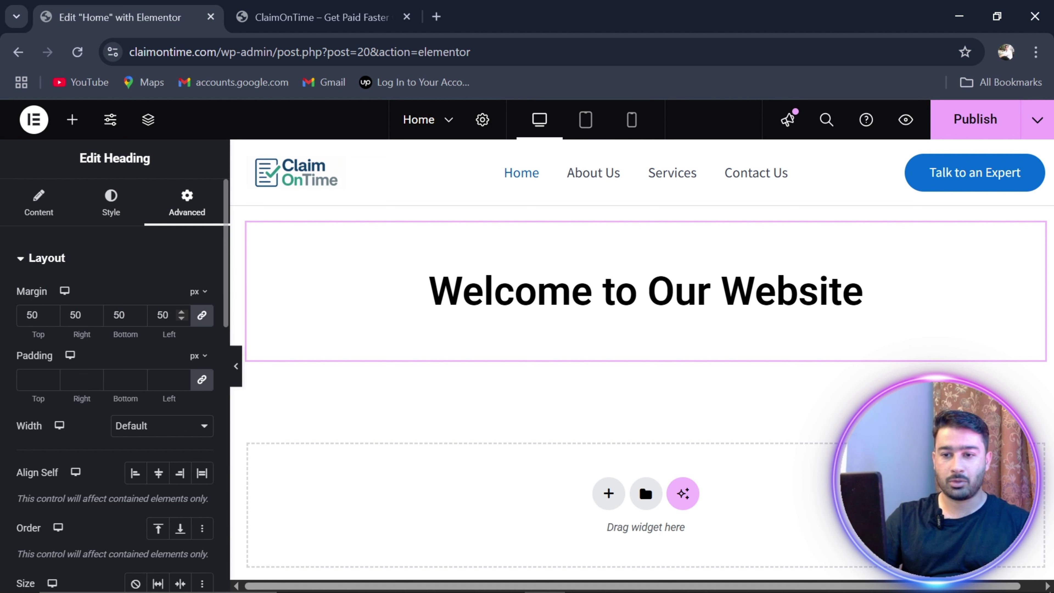
key(BackSpace)
key(BackSpace)
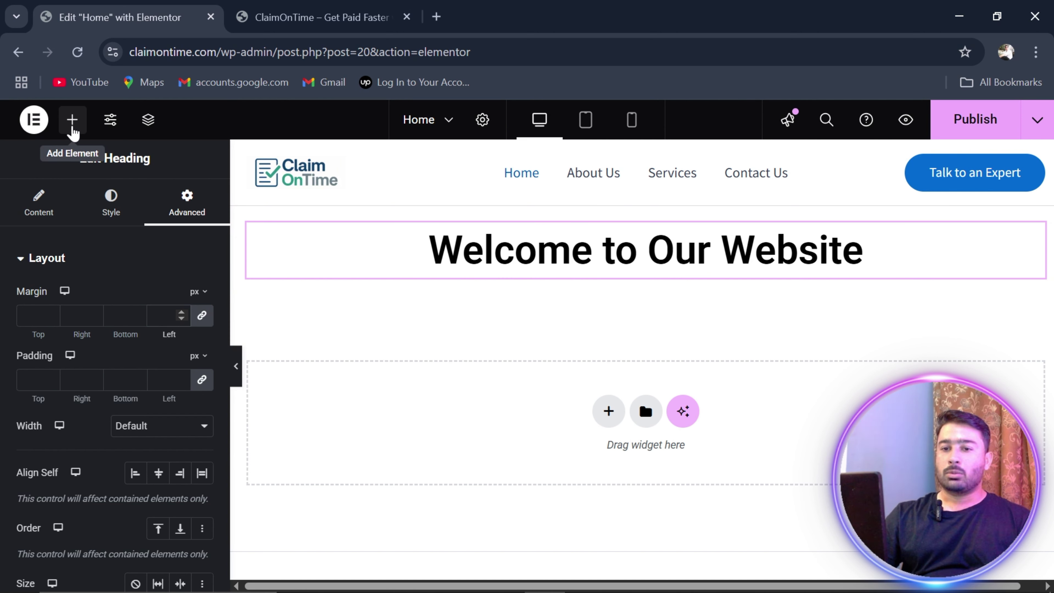
- Add an Image widget directly below the "Welcome to Our Website" heading
click(72, 125)
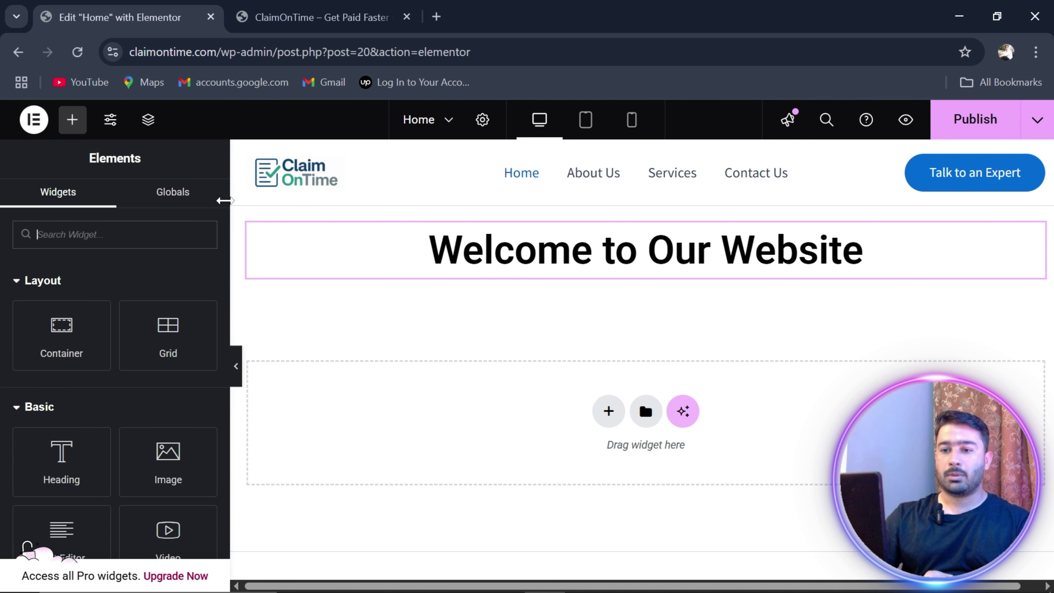
mouse_move(225, 207)
mouse_down()
mouse_move(228, 233)
mouse_move(226, 208)
mouse_up()
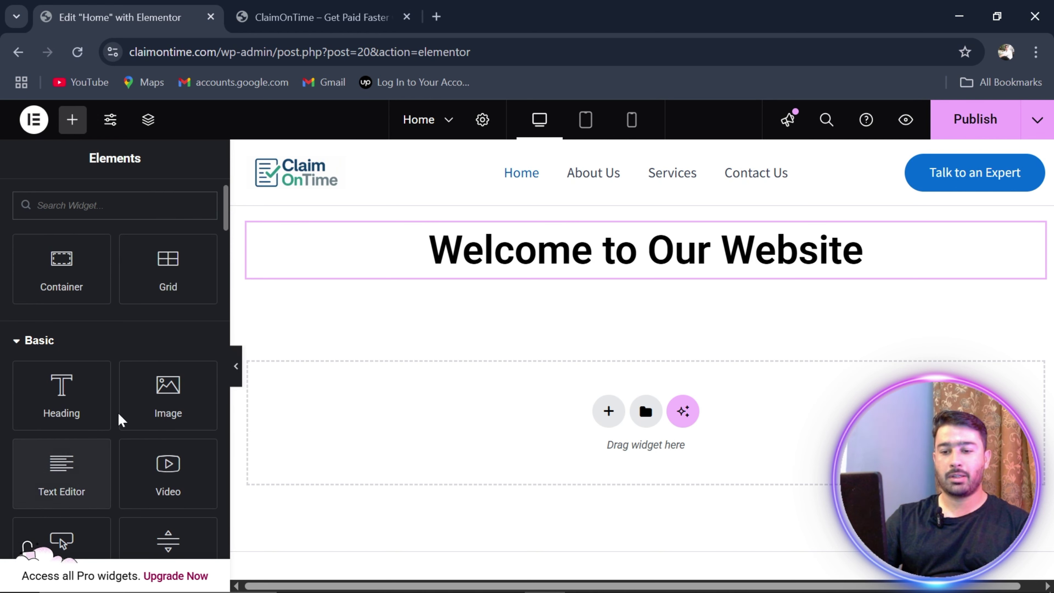
drag(159, 396, 520, 274)
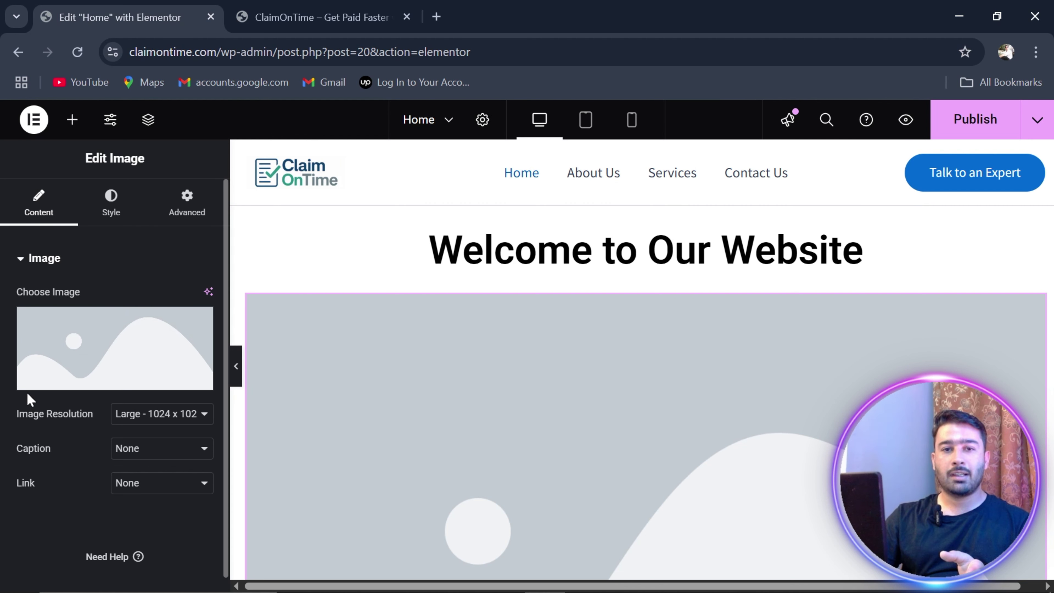
- Compare the content options of the heading and image widgets, and view the editing actions available for the image
mouse_move(58, 366)
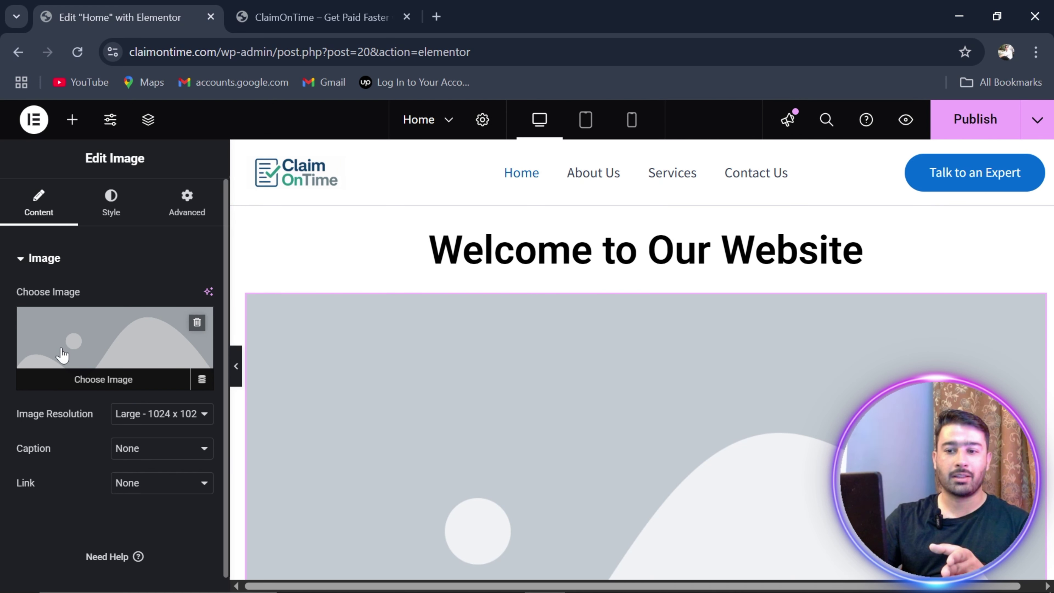
click(585, 251)
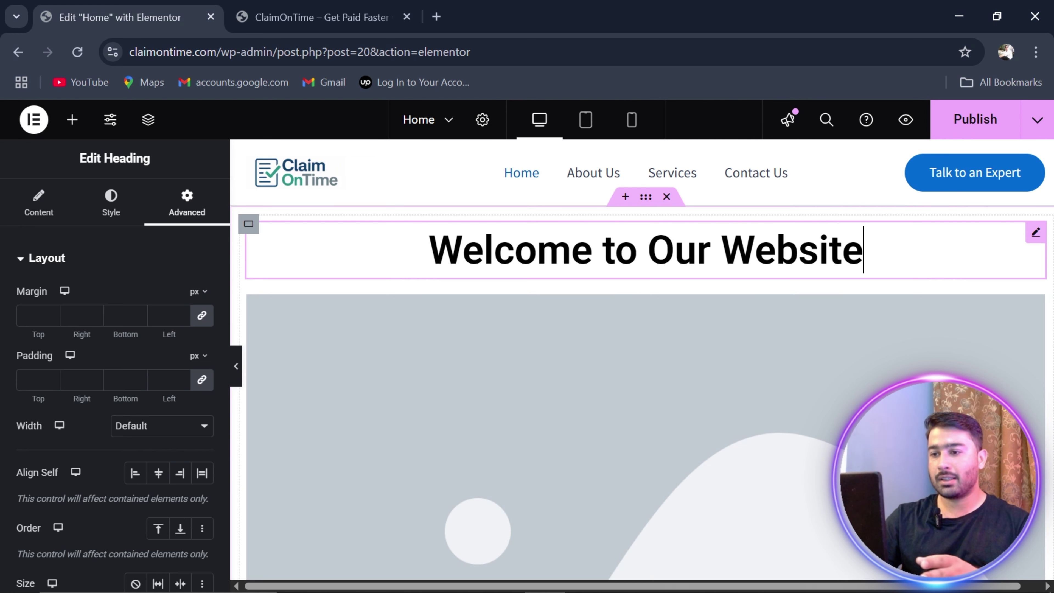
click(37, 207)
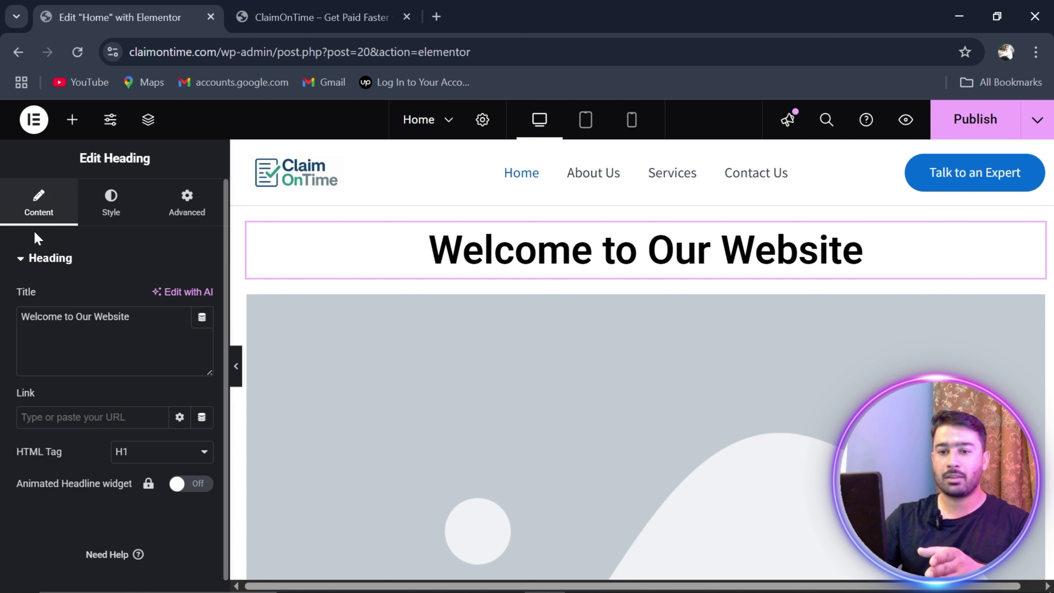
double_click(42, 317)
key(ctrl+a)
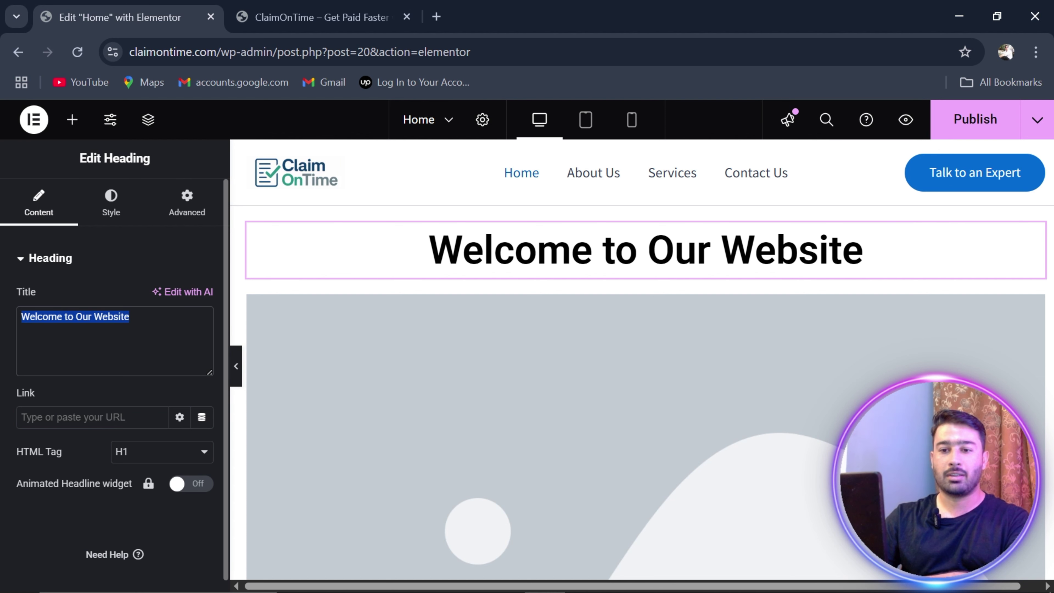
click(526, 338)
mouse_move(126, 380)
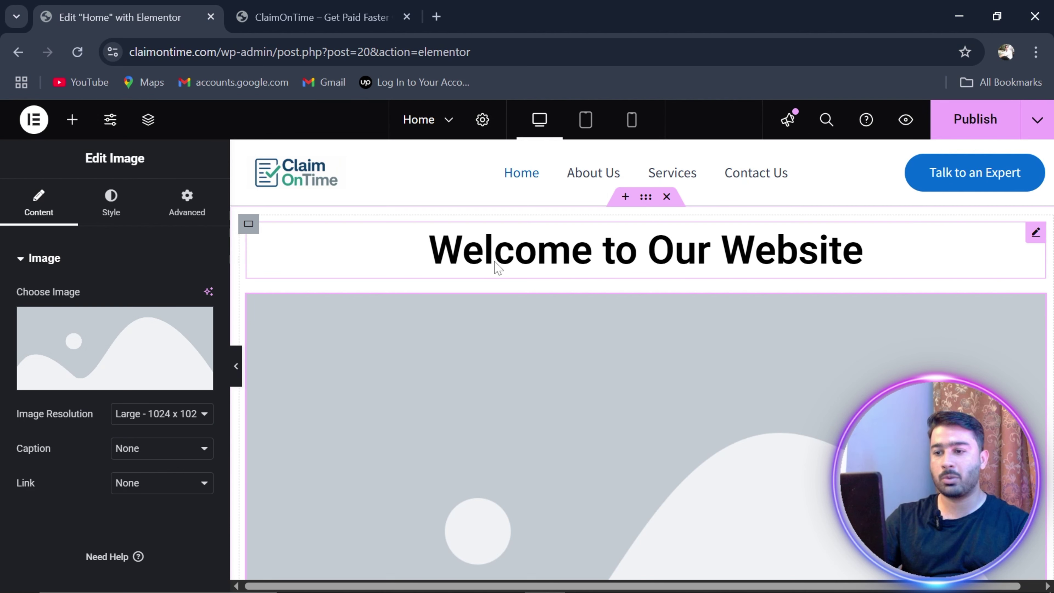
click(527, 261)
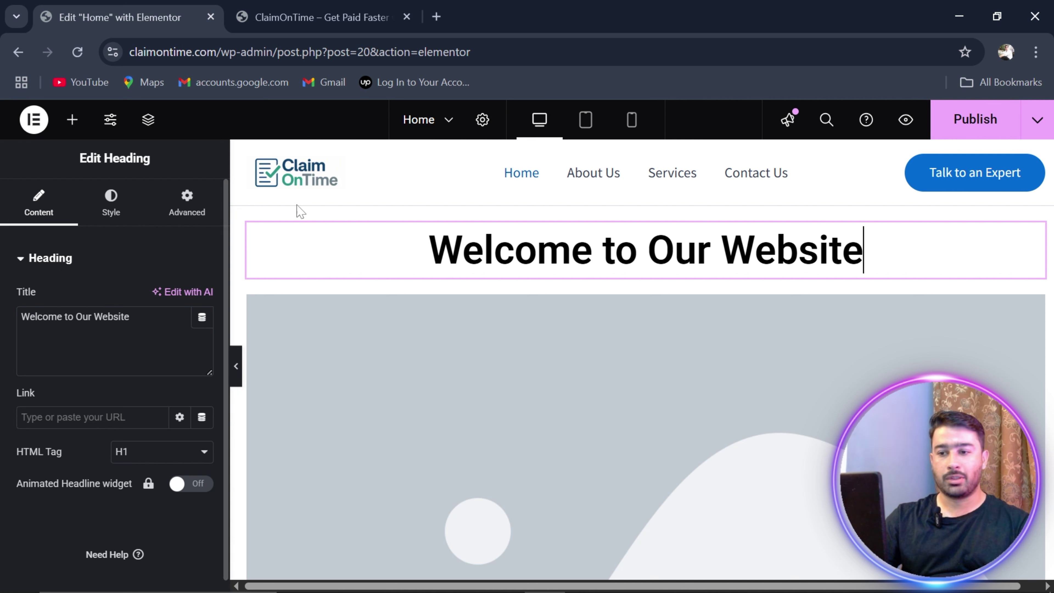
click(330, 323)
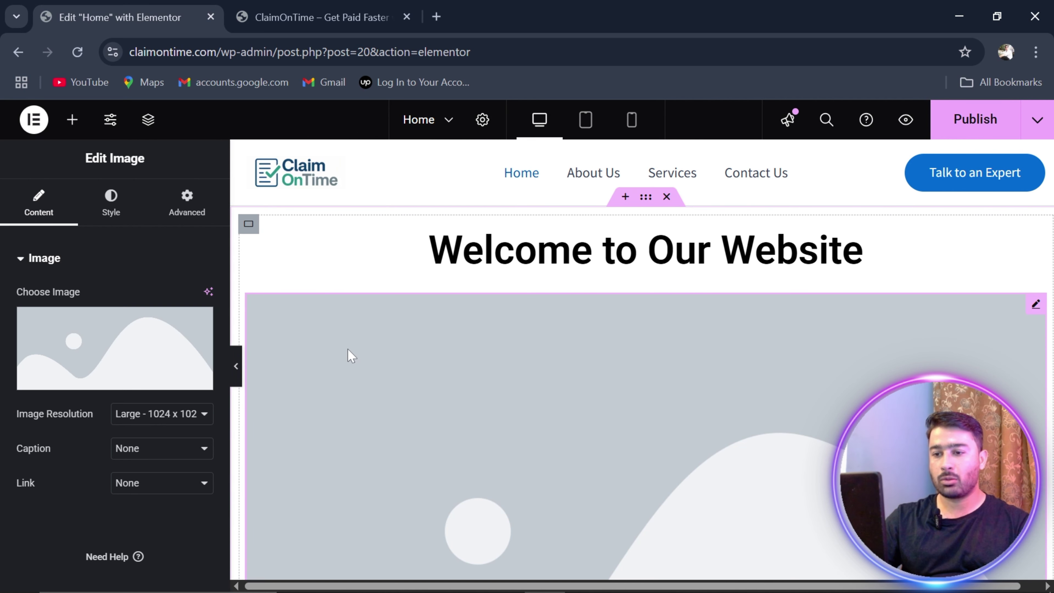
right_click(1035, 308)
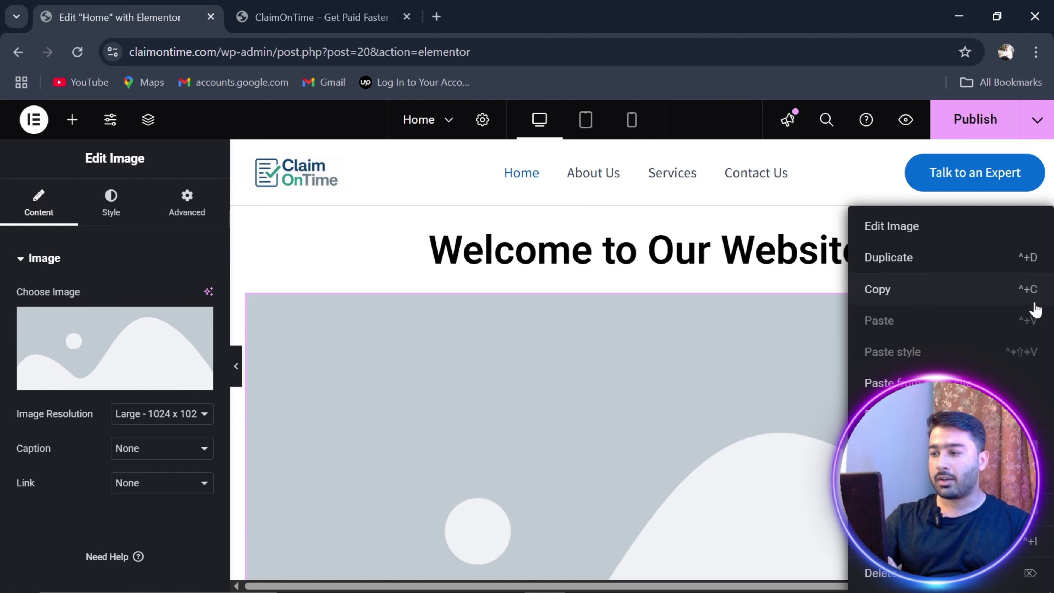
click(622, 386)
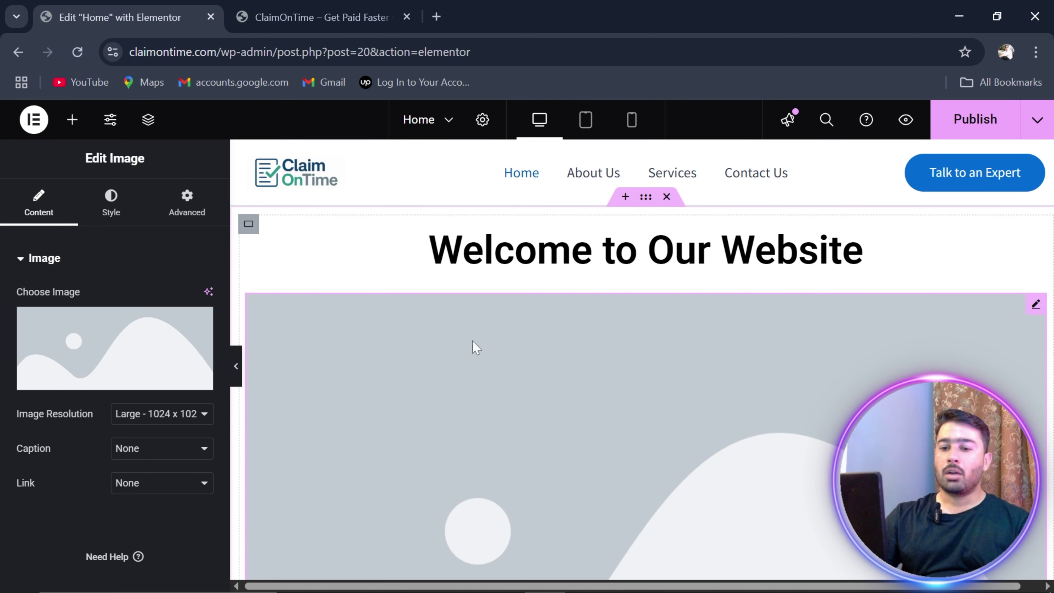
- Upload "cheap medical billing services" and "medical billing and coding services-claimontime" from the D: drive's claimontime folder to the media library
mouse_move(124, 351)
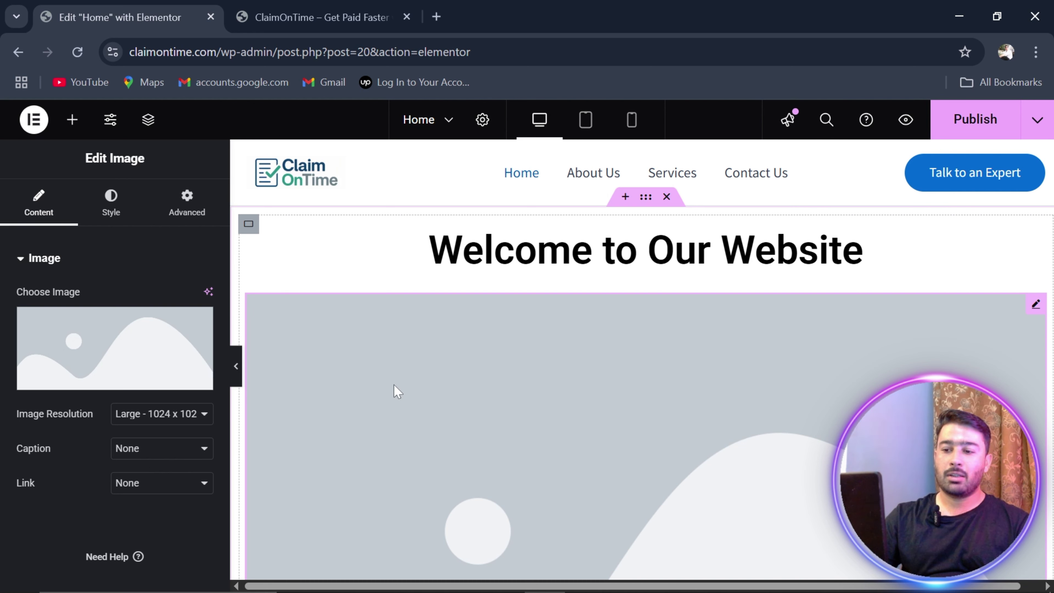
click(96, 332)
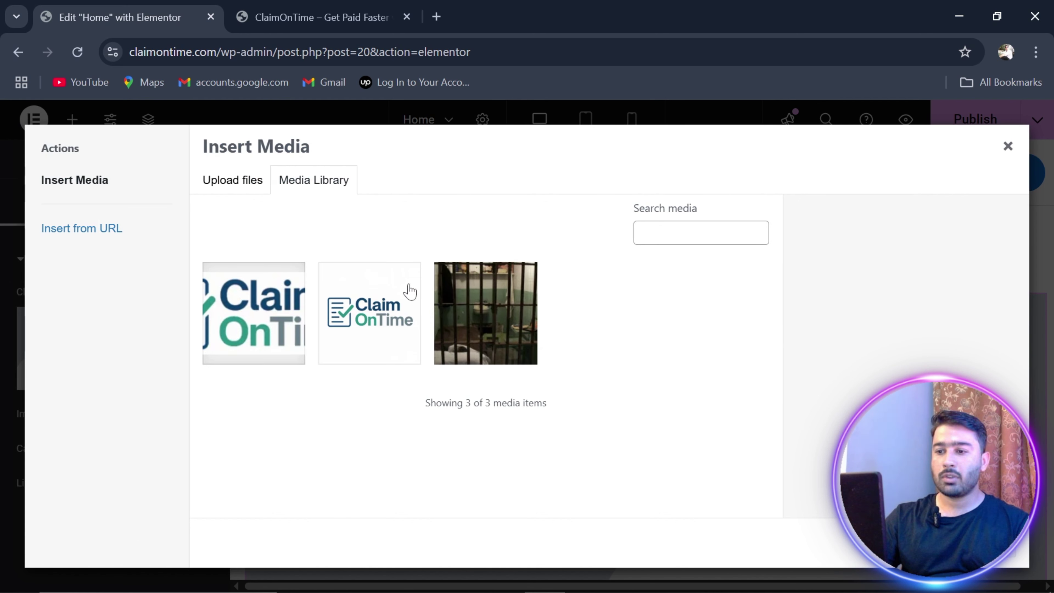
click(490, 331)
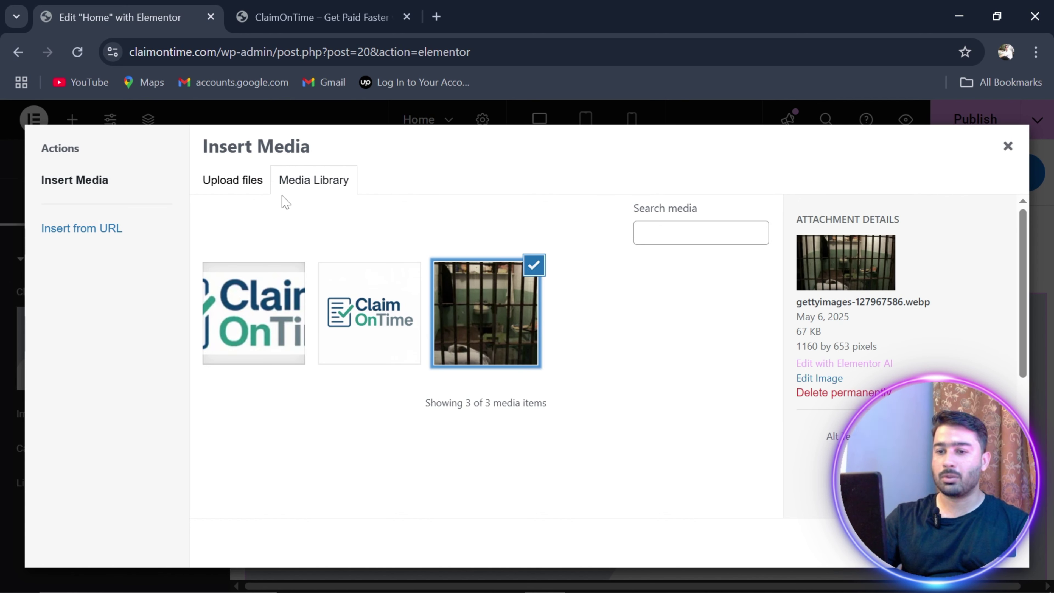
click(247, 185)
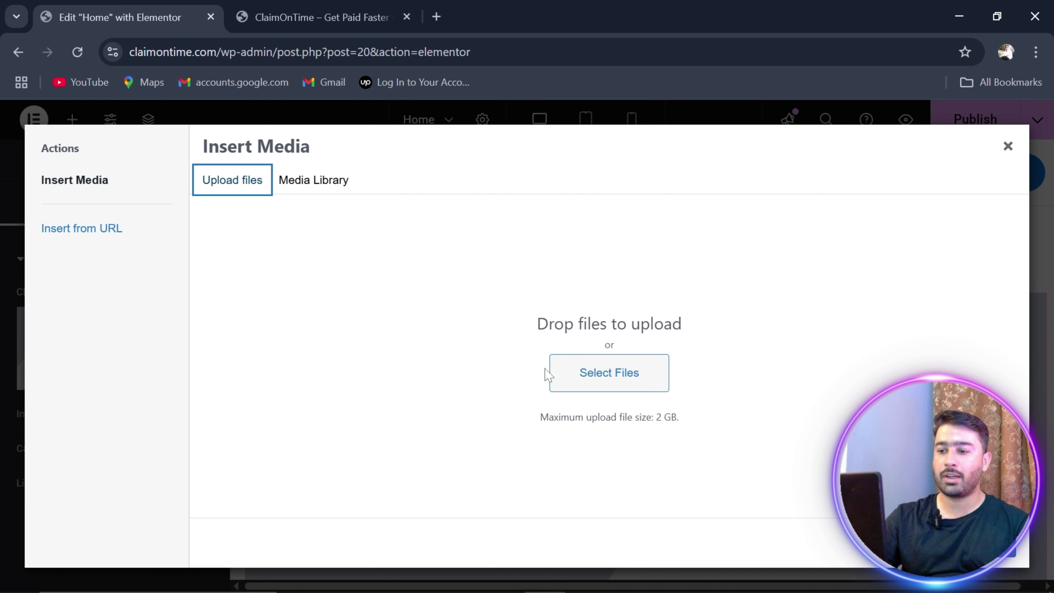
click(568, 373)
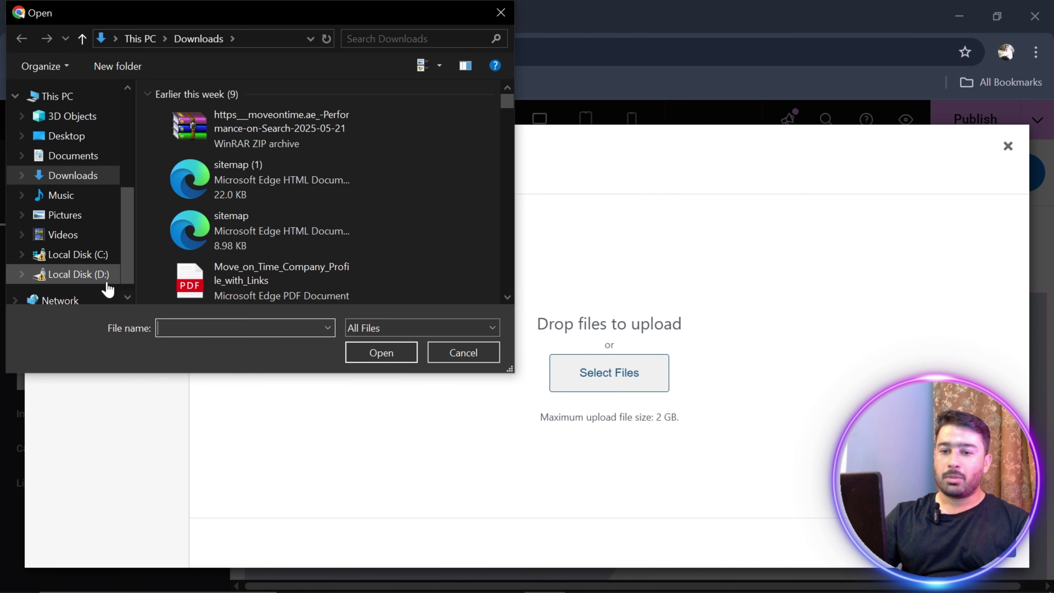
click(108, 283)
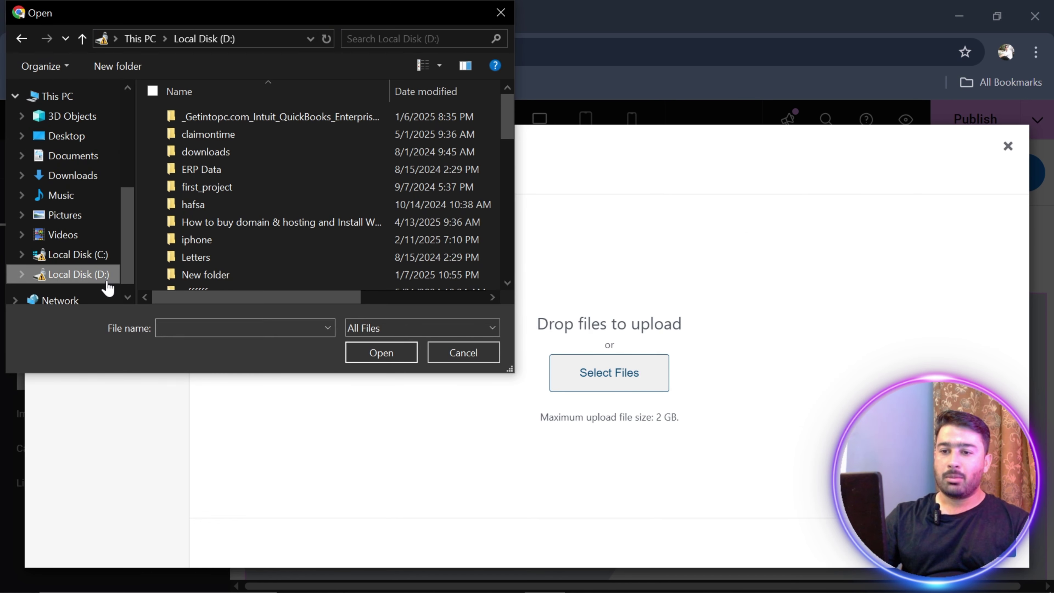
double_click(241, 138)
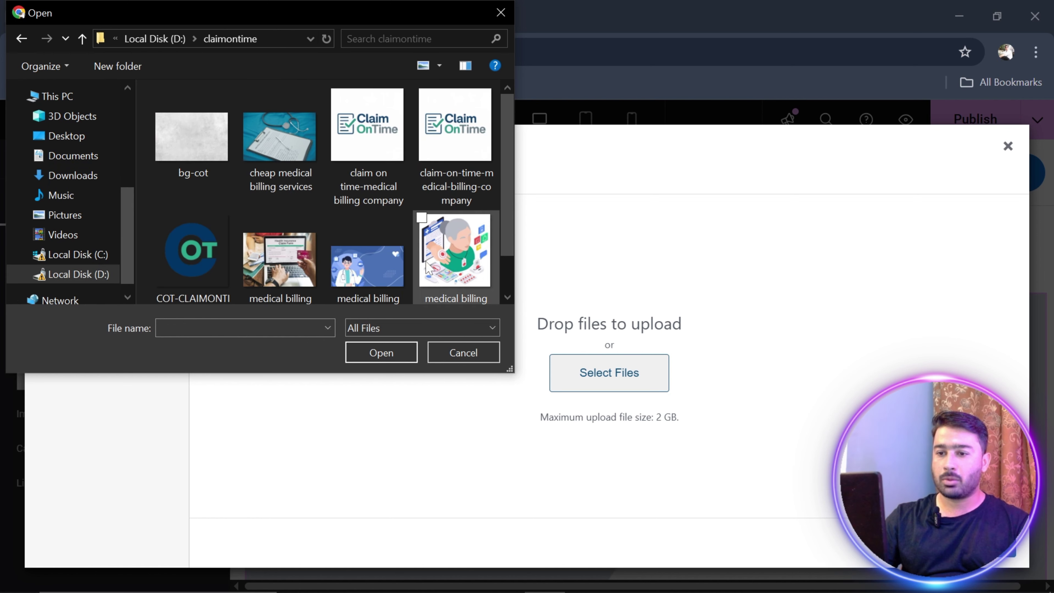
scroll(504, 157, down, 1)
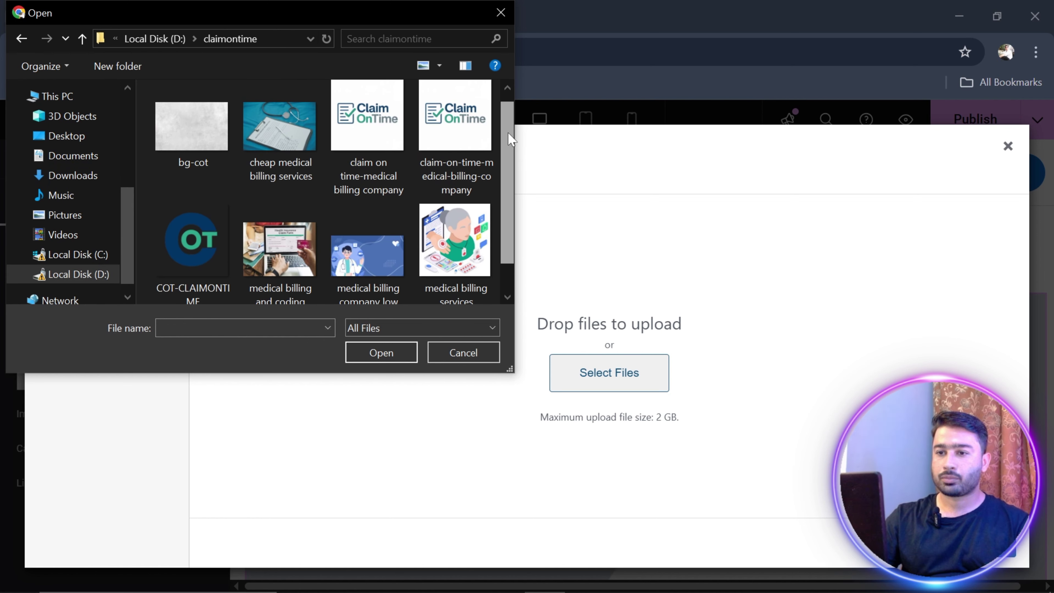
click(280, 145)
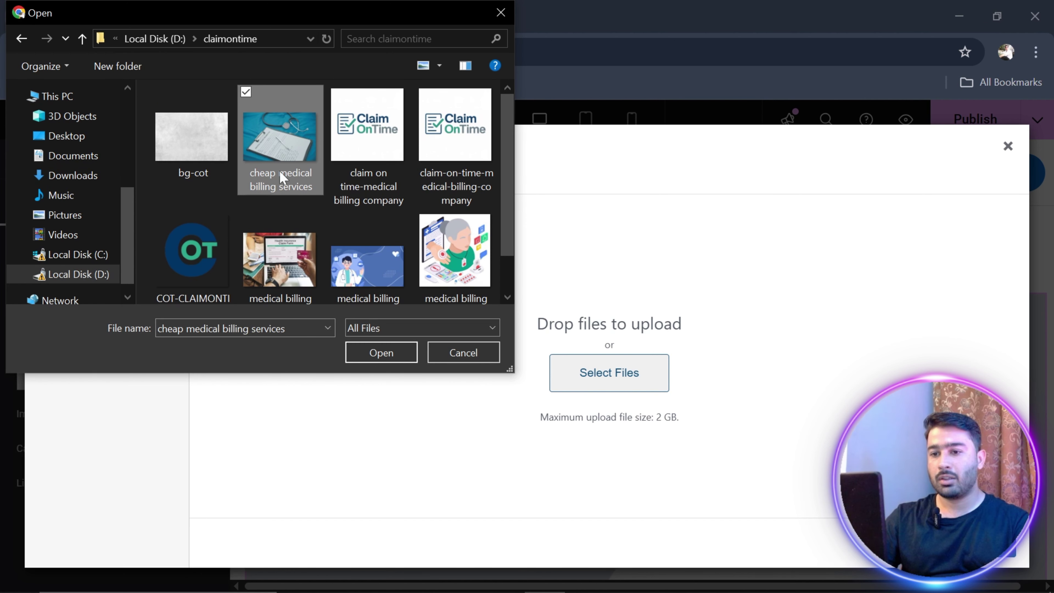
ctrl+click(273, 250)
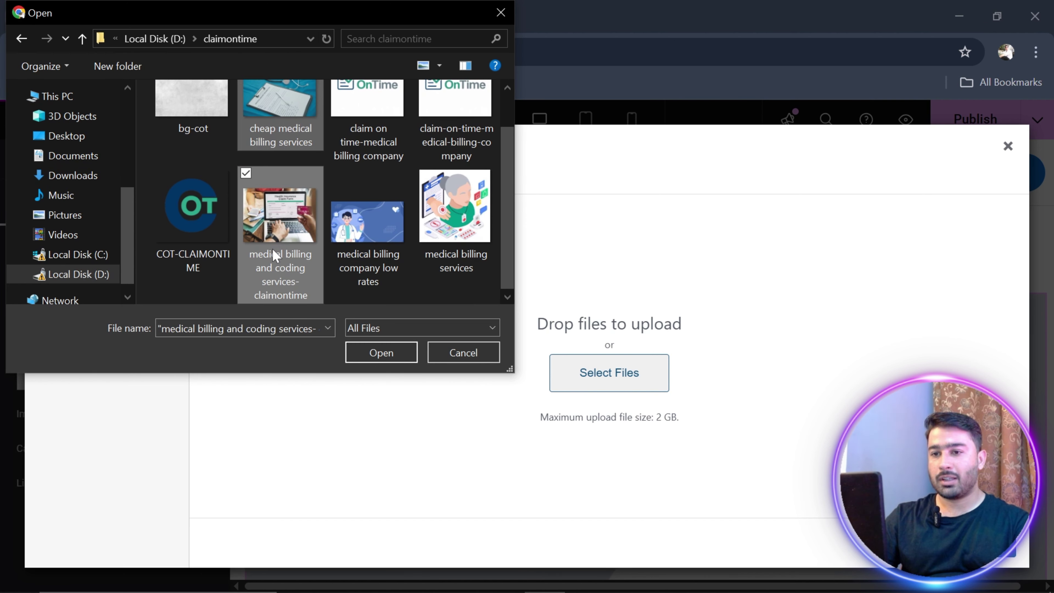
drag(506, 200, 509, 235)
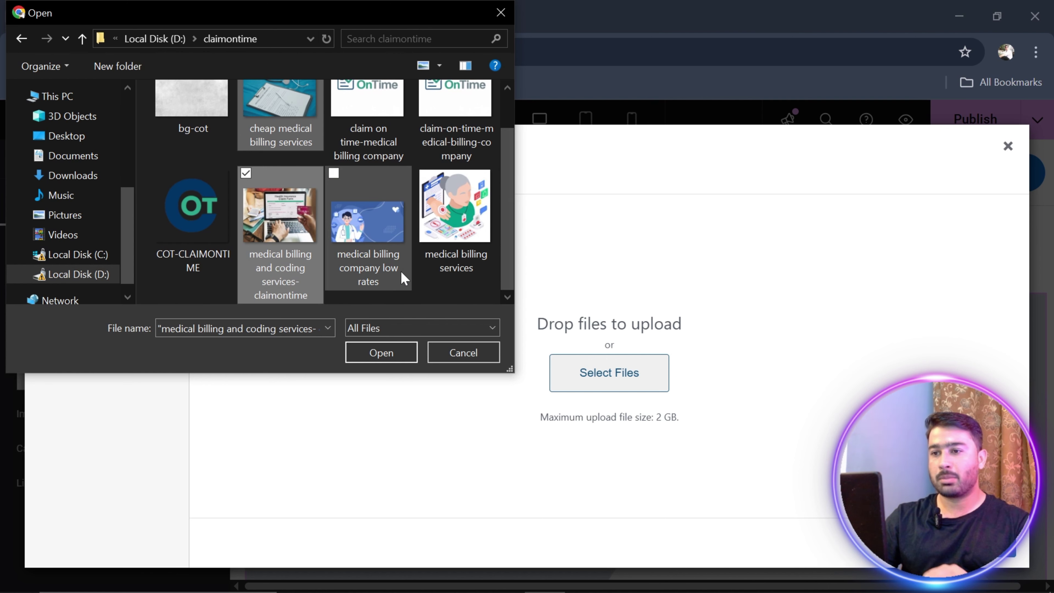
click(385, 355)
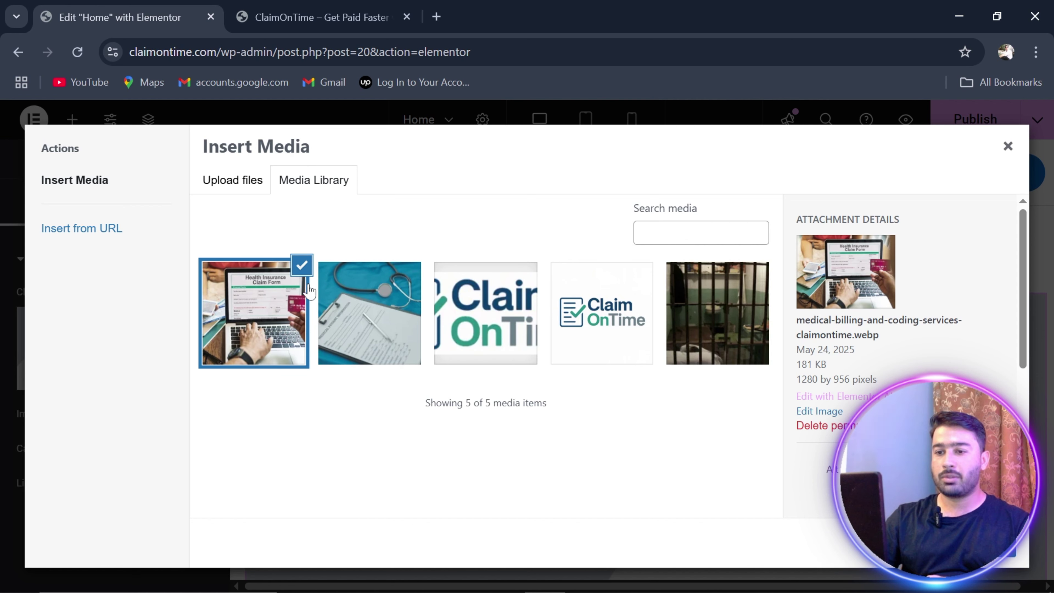
- Insert only cheap-medical-billing-services.webp from the media library into the Image widget
click(304, 269)
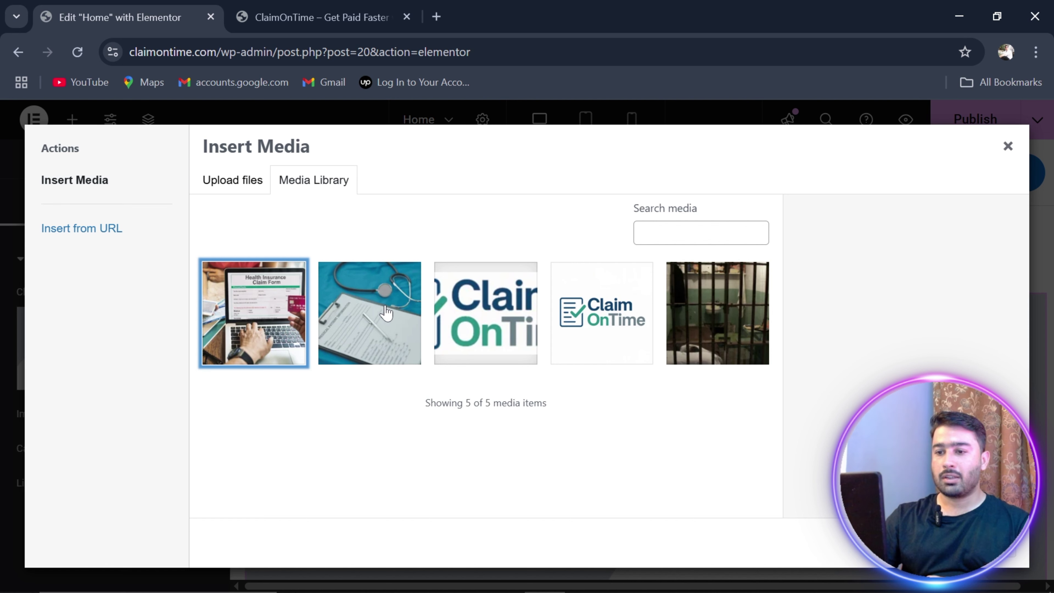
click(384, 314)
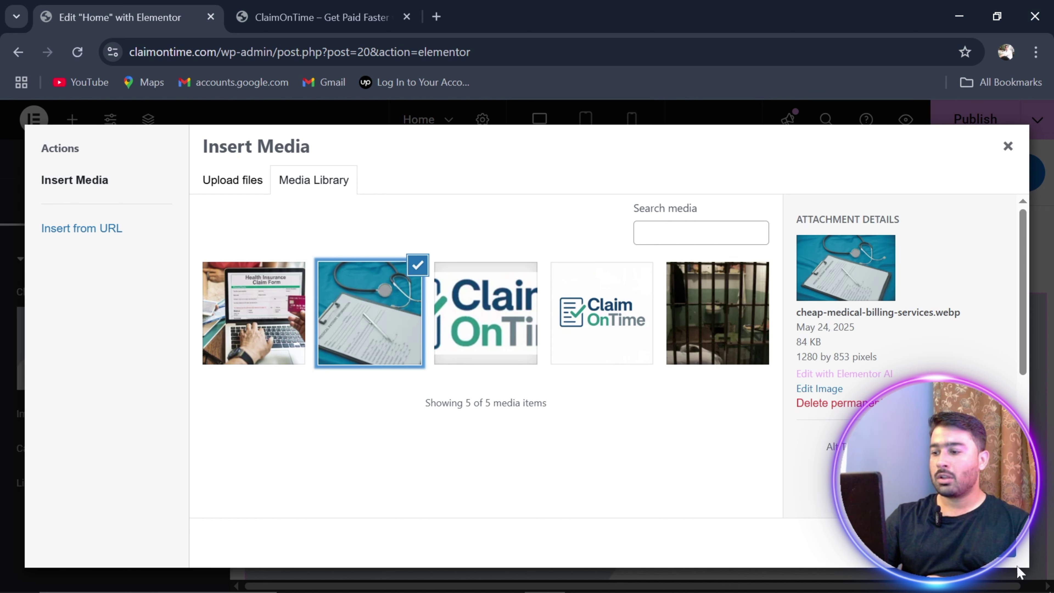
click(991, 543)
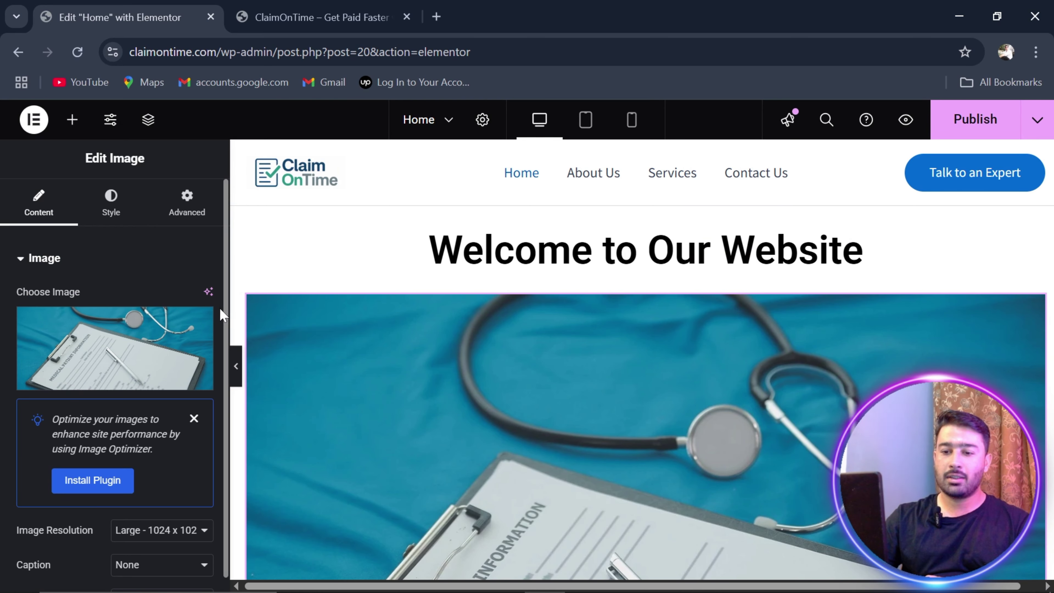
- Set the image's resolution to Full after trying the Custom option
drag(219, 305, 225, 424)
click(142, 405)
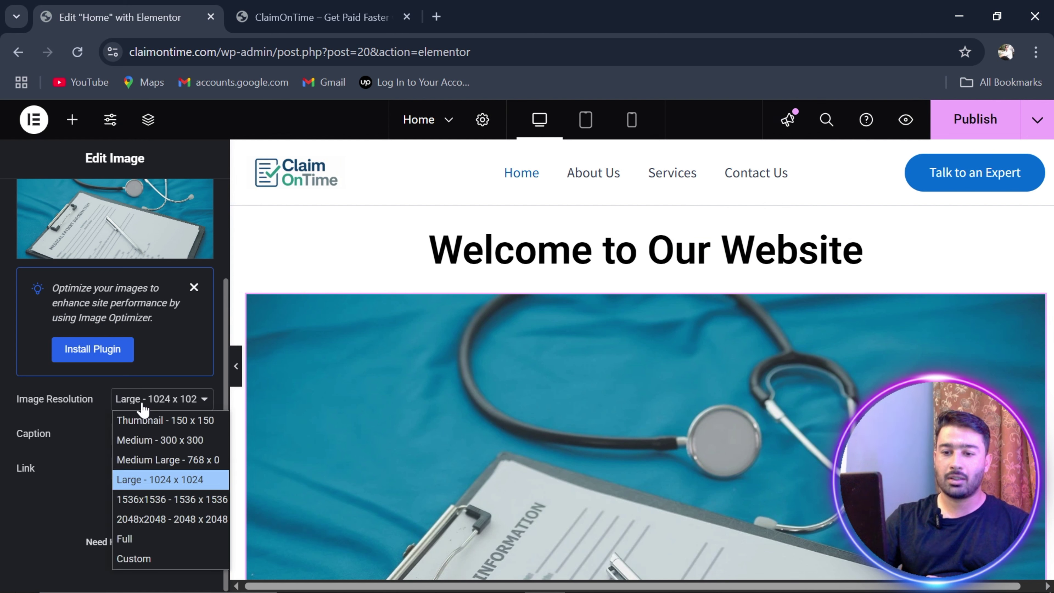
click(144, 553)
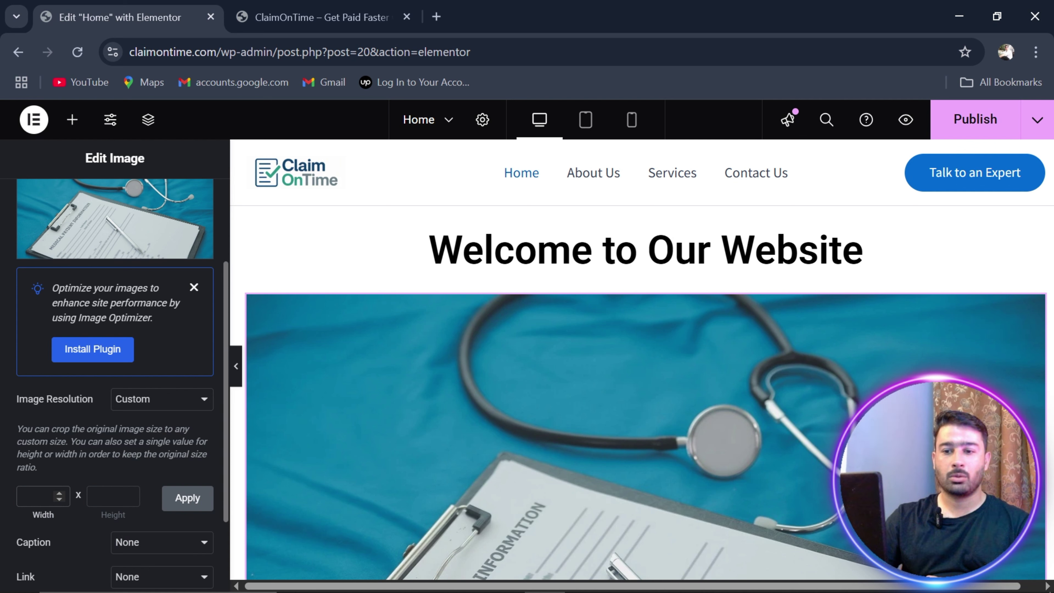
click(132, 411)
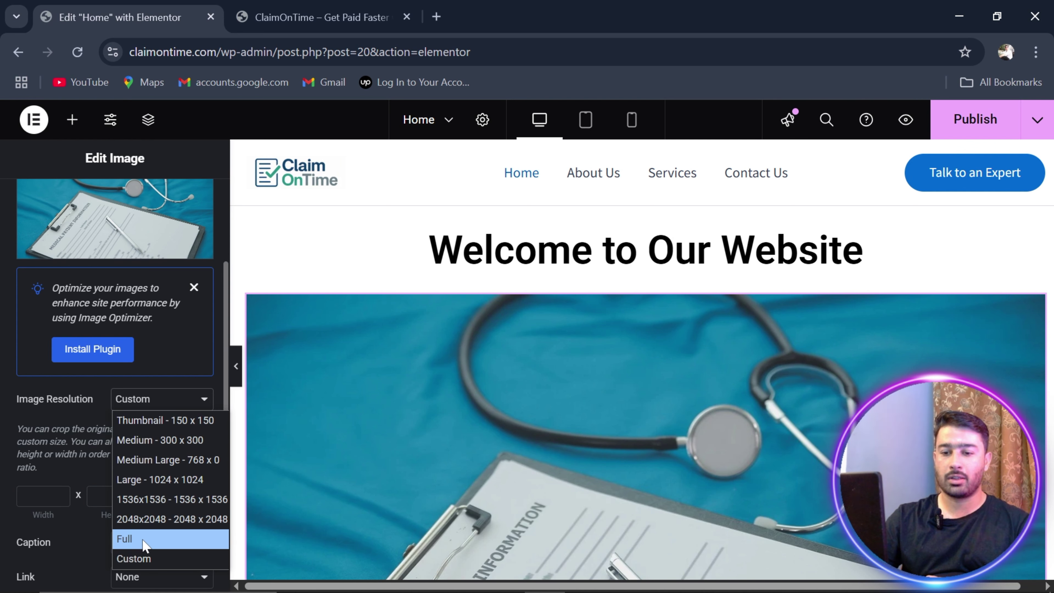
click(140, 540)
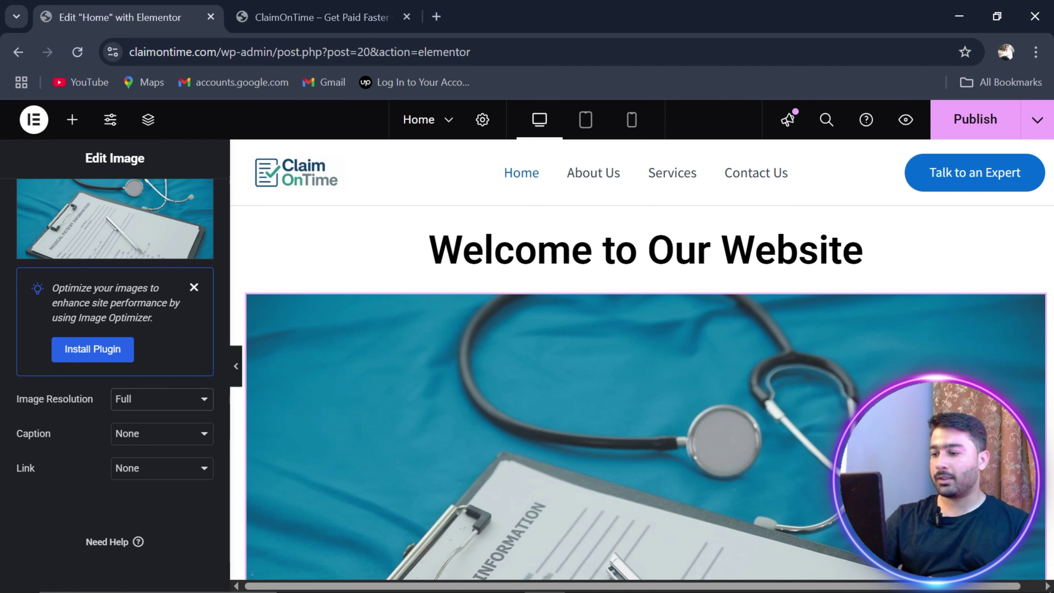
- Add a single vertical-direction flexbox container below the image's section and set its content width to Full Width
mouse_move(962, 585)
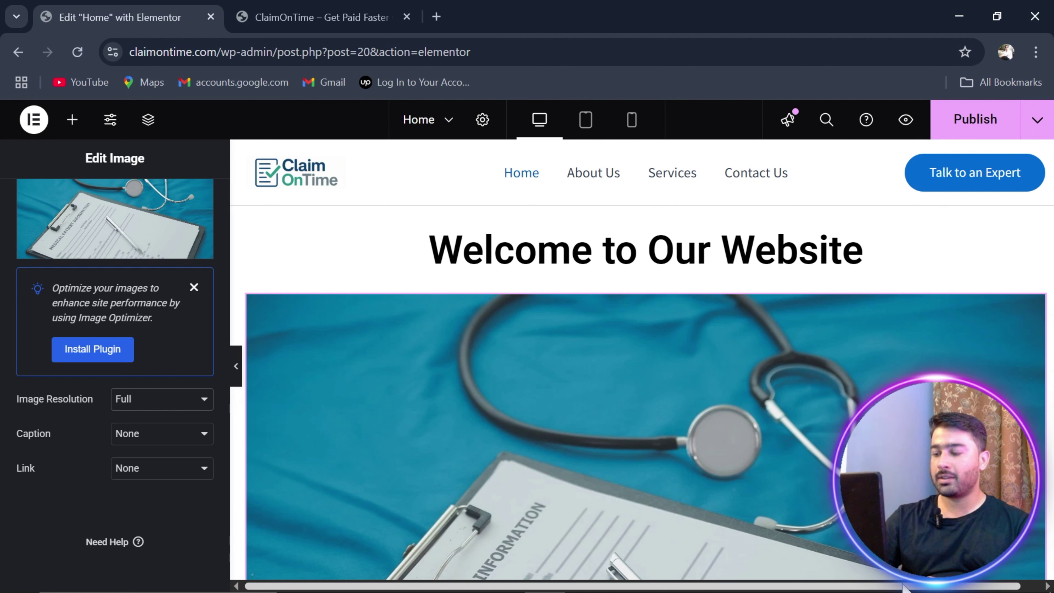
drag(902, 584, 970, 585)
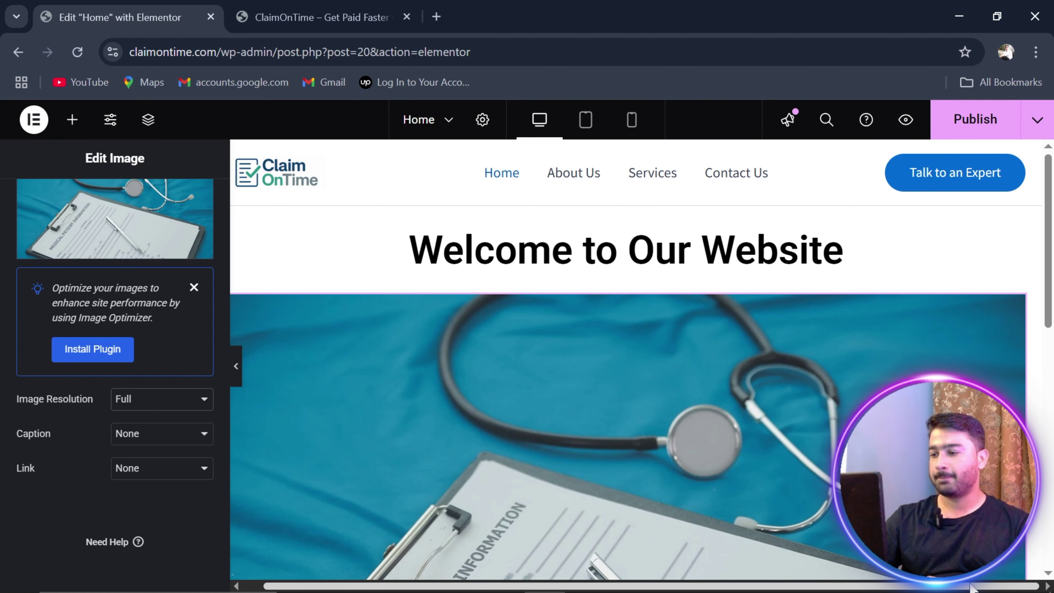
drag(1052, 315, 1052, 544)
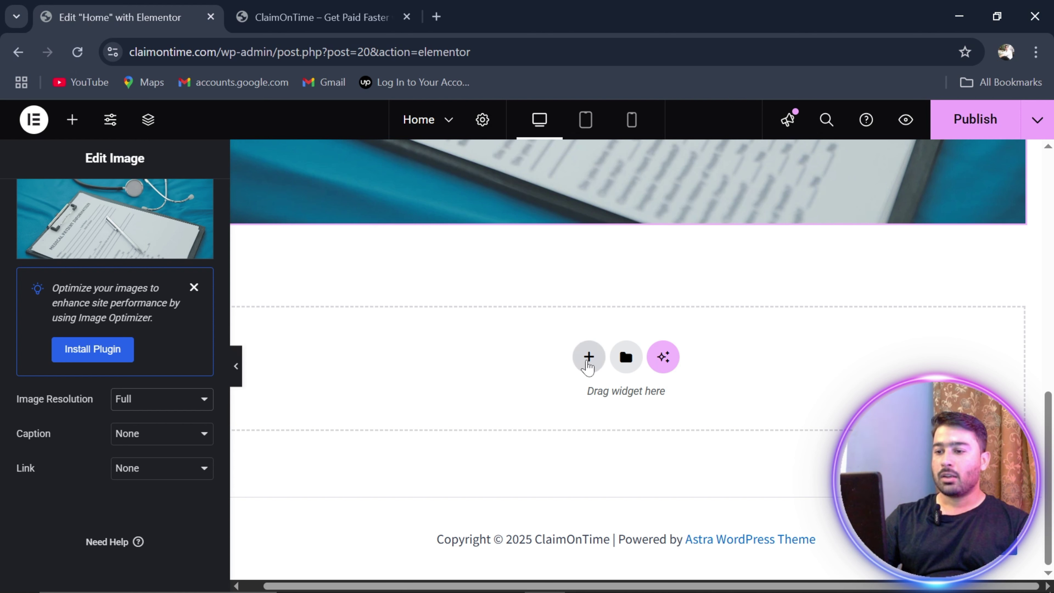
click(588, 368)
click(580, 395)
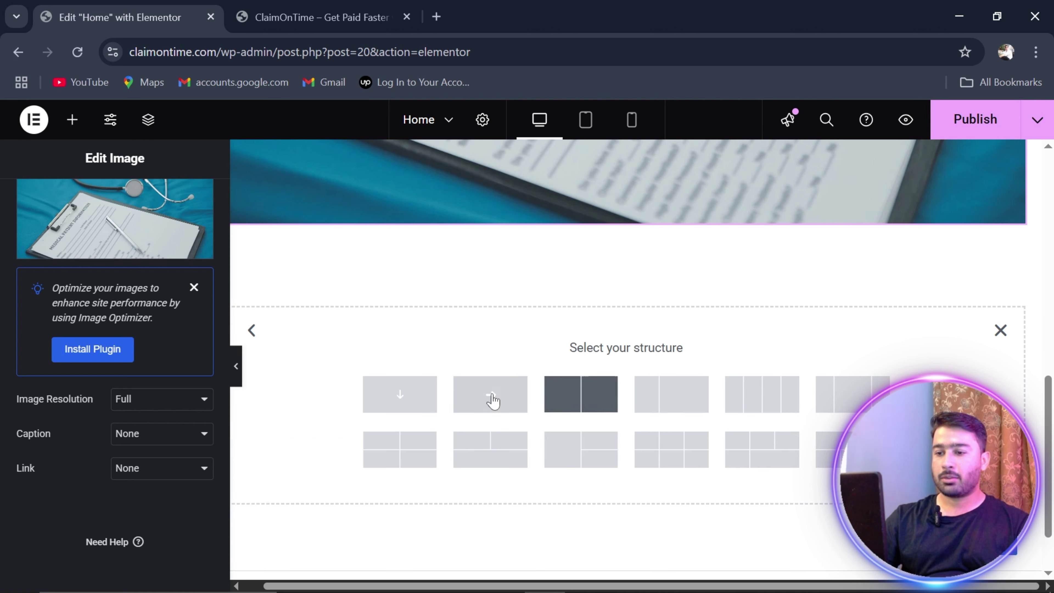
click(411, 401)
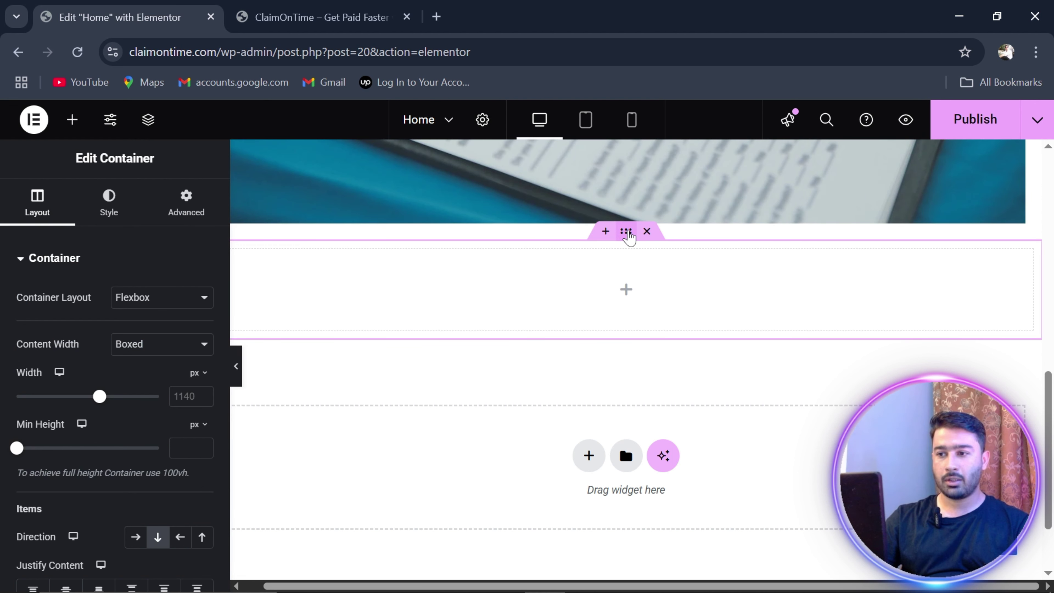
click(135, 350)
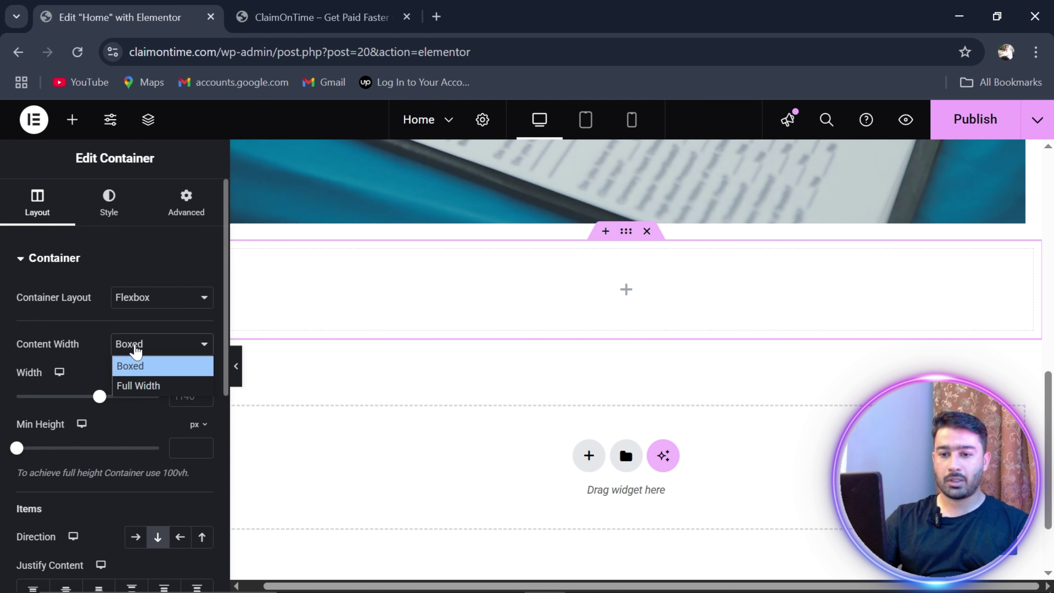
click(132, 383)
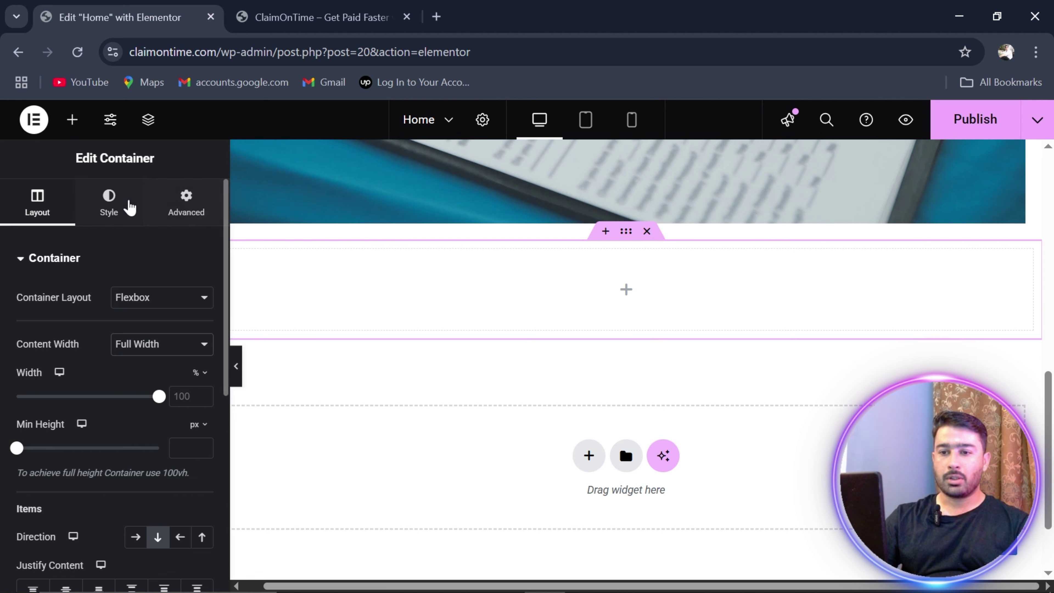
- Set the new full-width container's margin and padding to 0 on all four sides
click(186, 204)
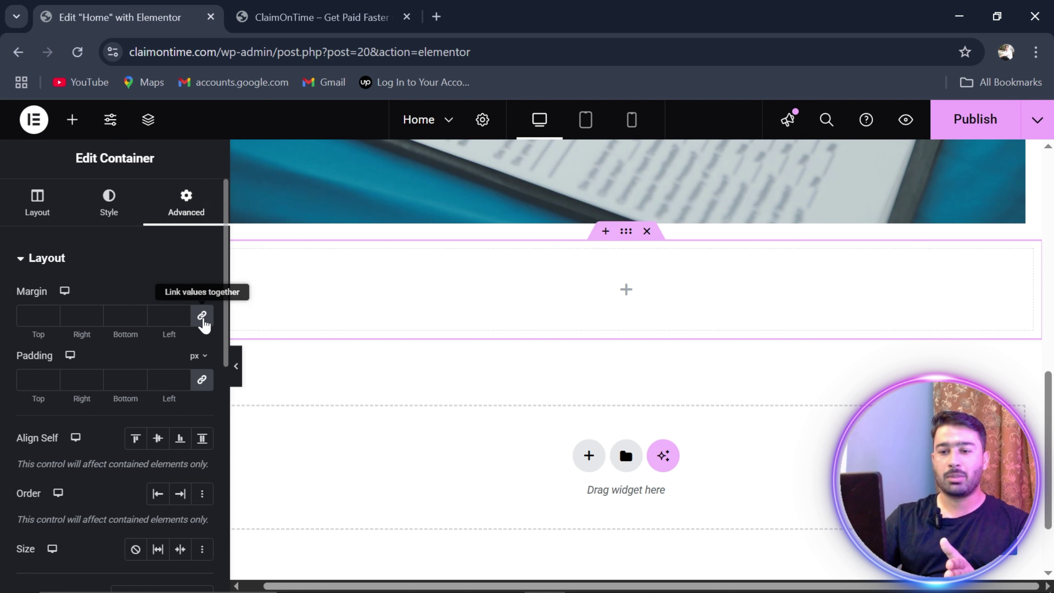
click(41, 216)
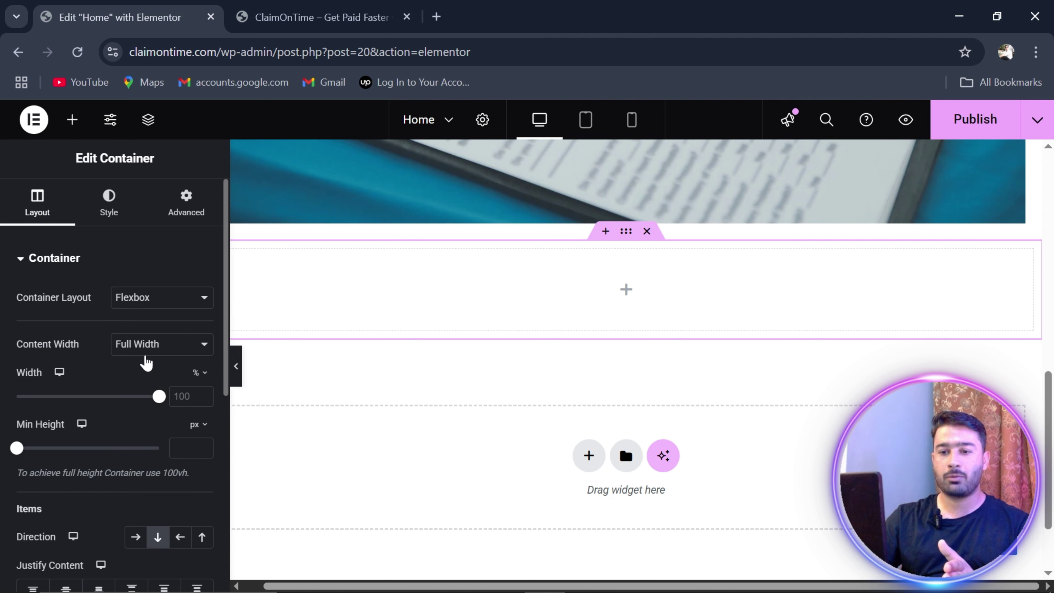
click(197, 214)
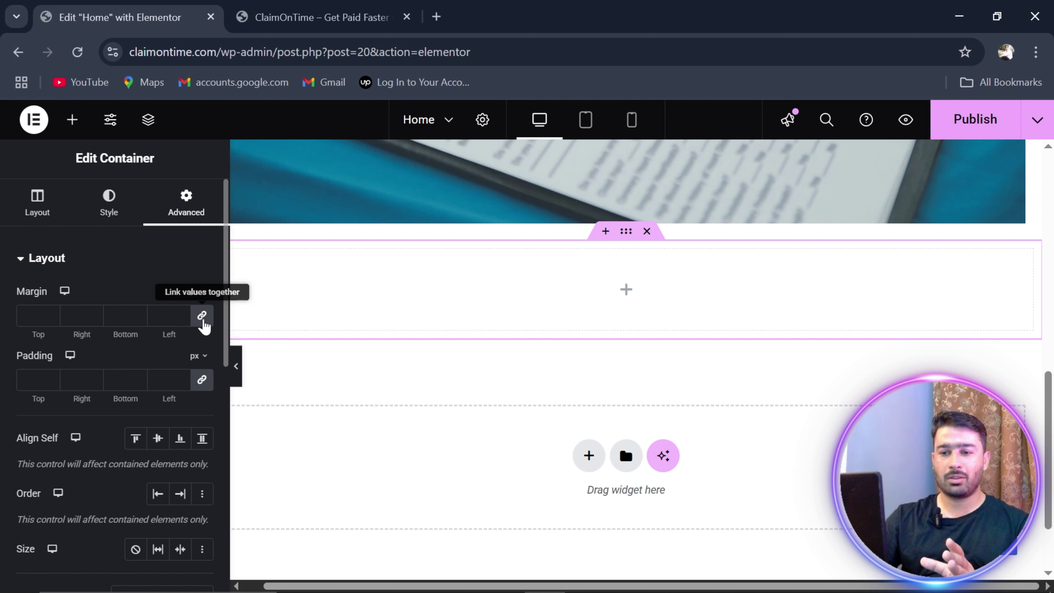
click(203, 317)
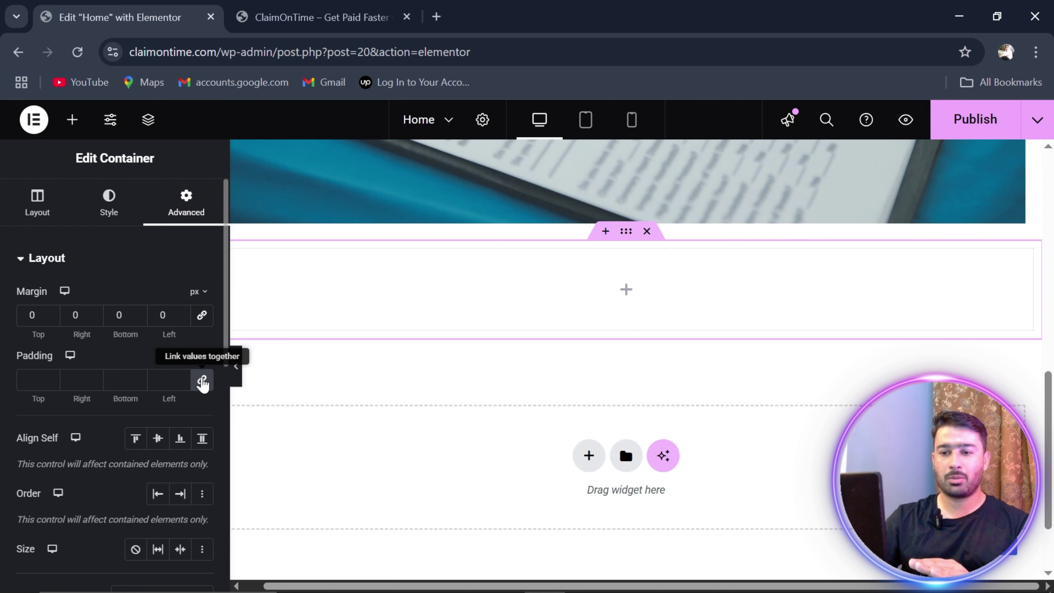
click(202, 380)
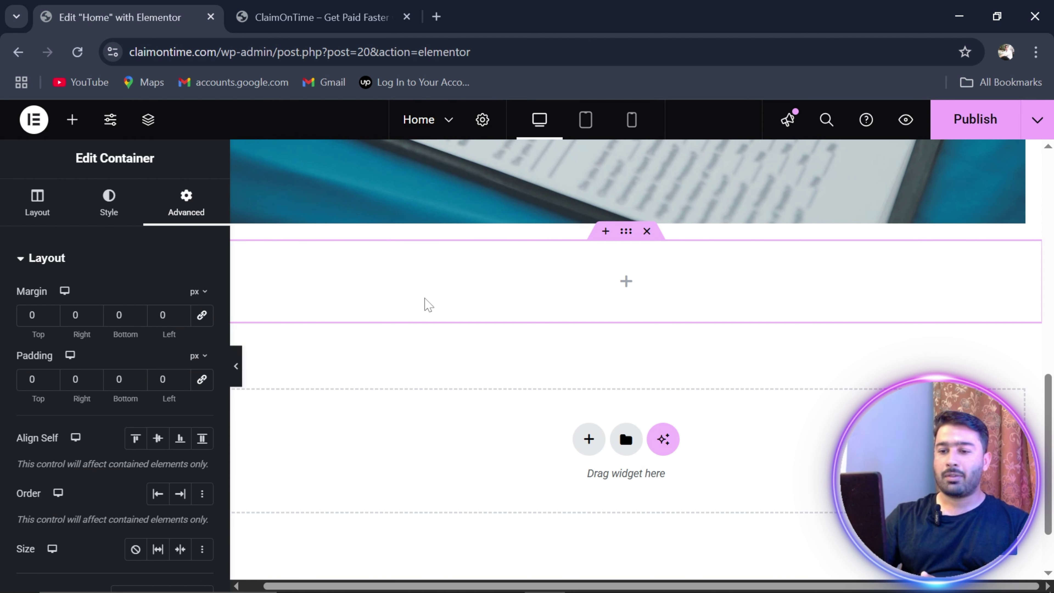
- Nest a Container element inside the empty full-width container, and show the page structure with the first section collapsed
click(73, 120)
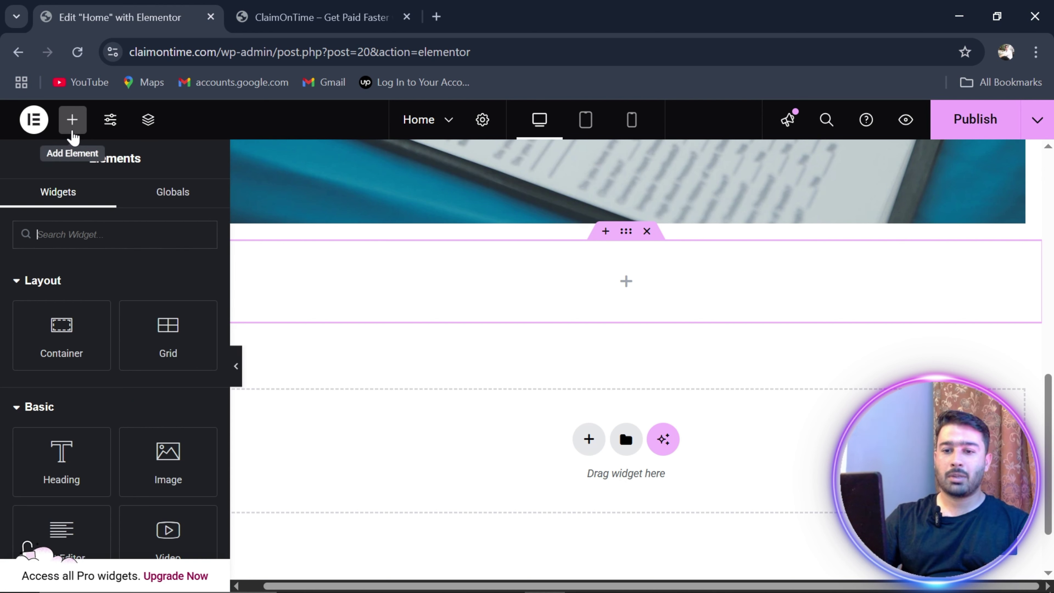
drag(44, 351, 506, 322)
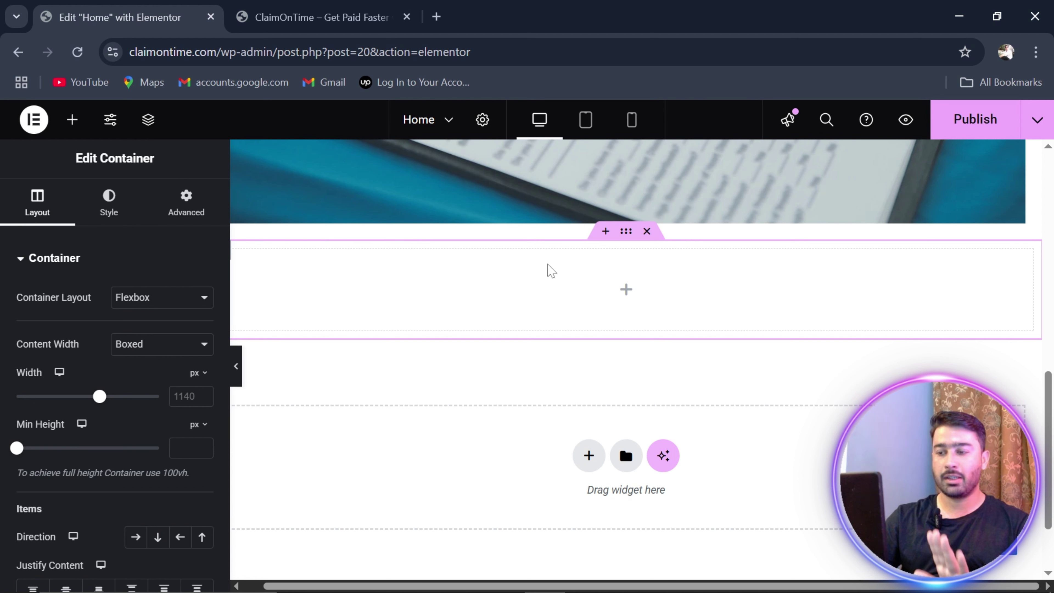
click(142, 123)
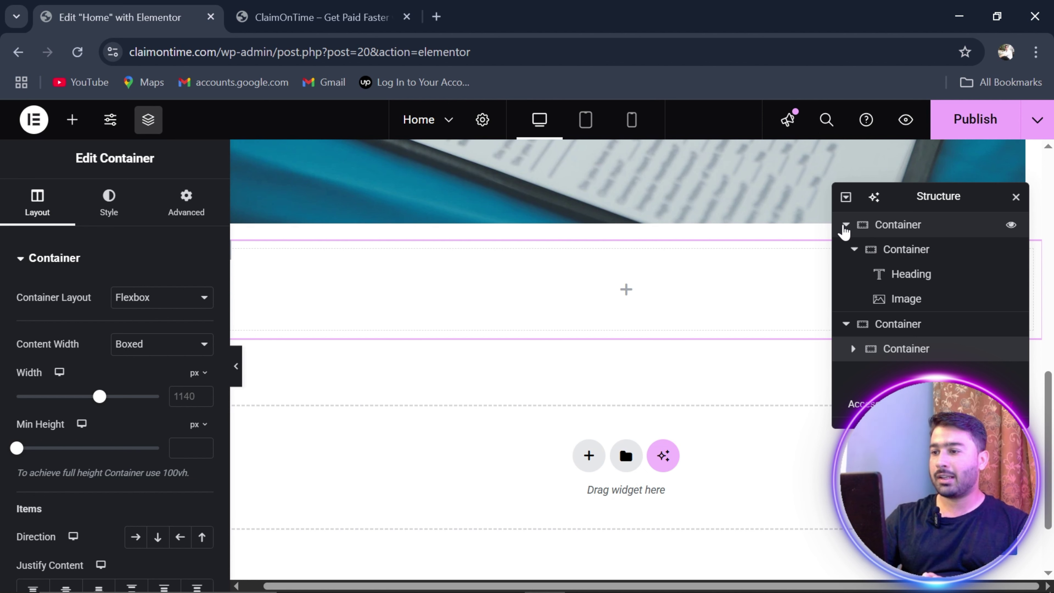
click(845, 226)
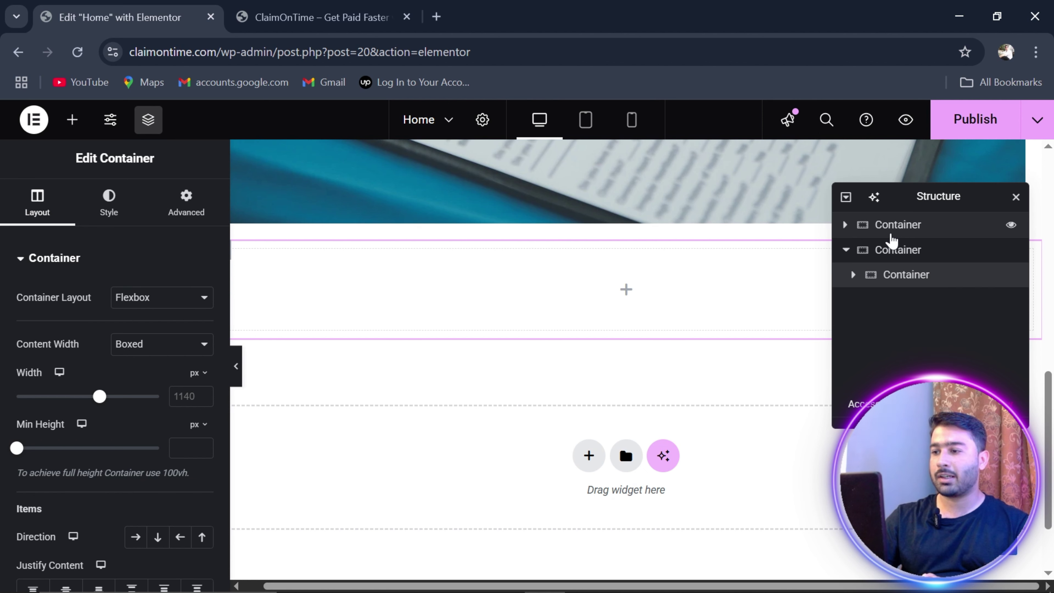
- Examine the container nesting of both sections in the page structure, including the elements inside the first section
click(875, 233)
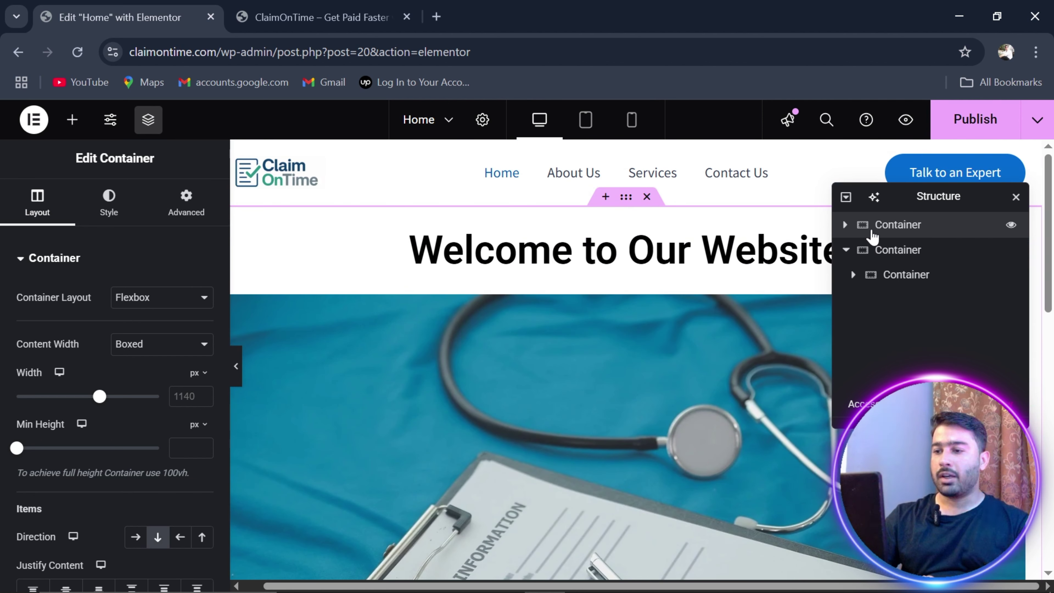
click(885, 255)
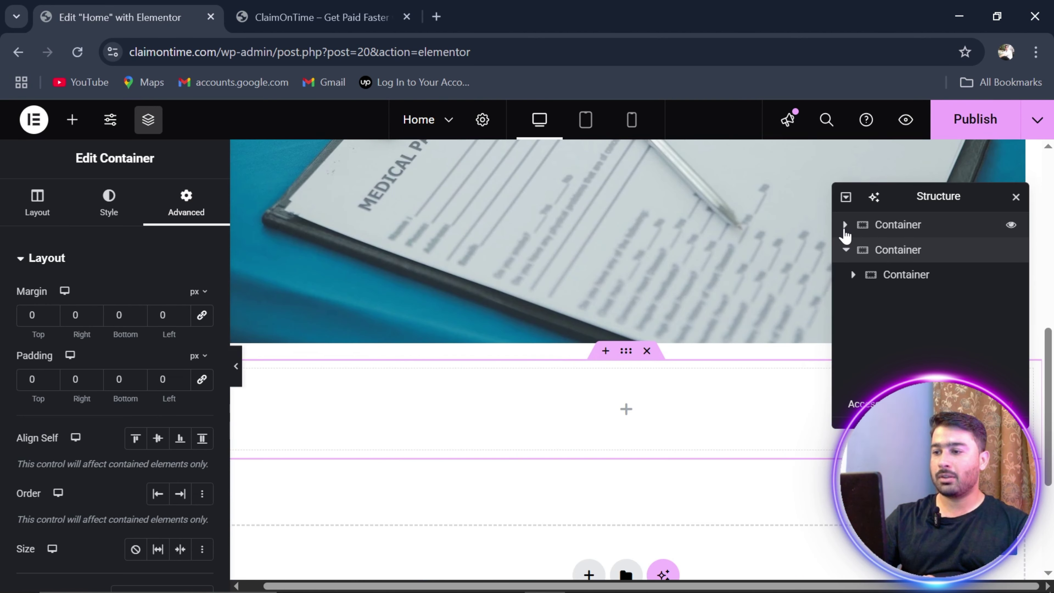
click(845, 226)
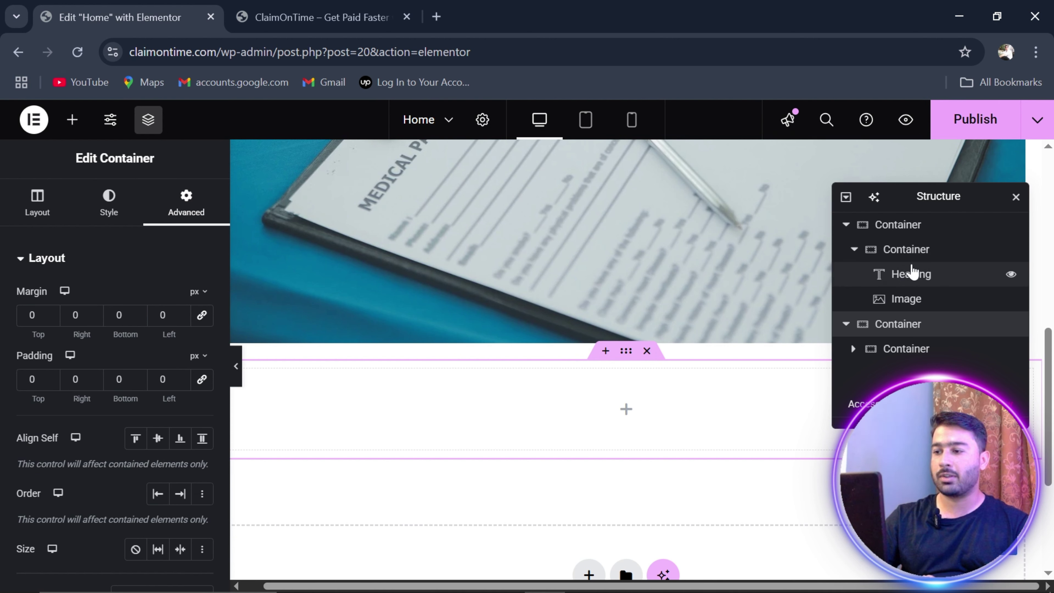
click(846, 225)
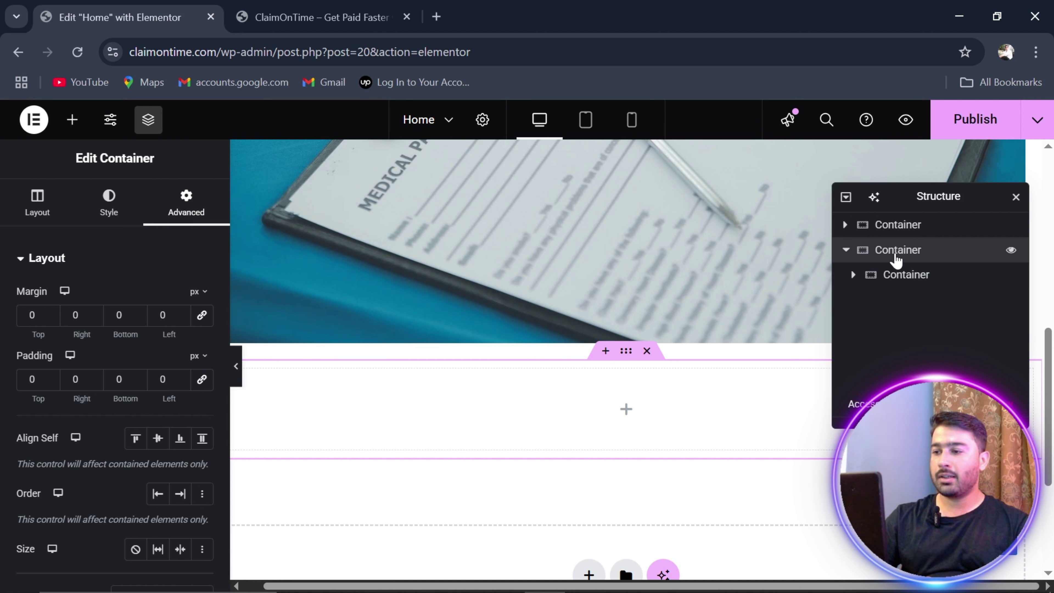
click(893, 280)
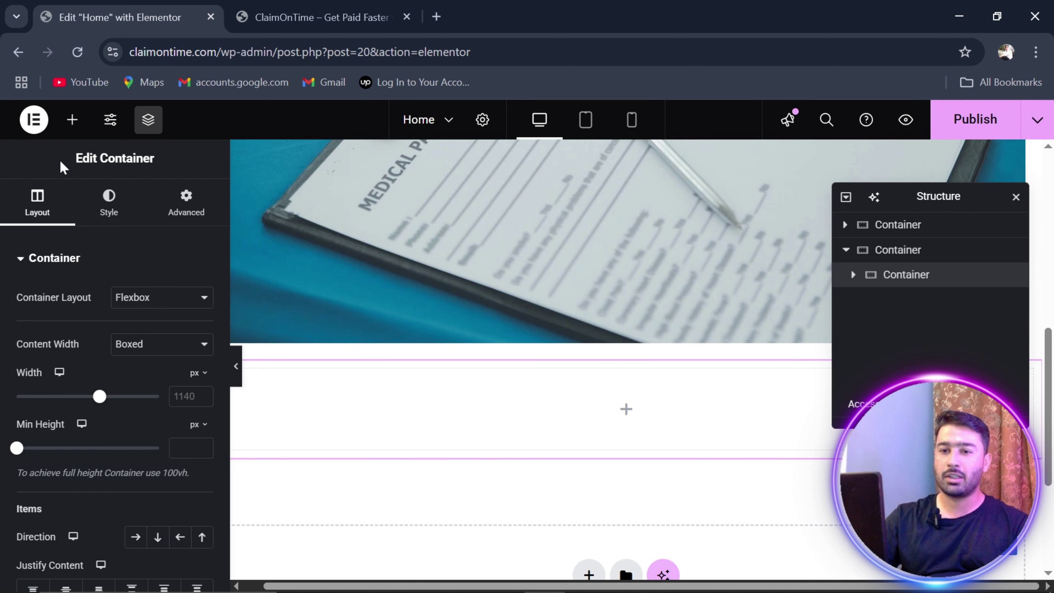
- Try to add a Container element inside the second section's inner container, with the page structure hidden while placing it
click(72, 119)
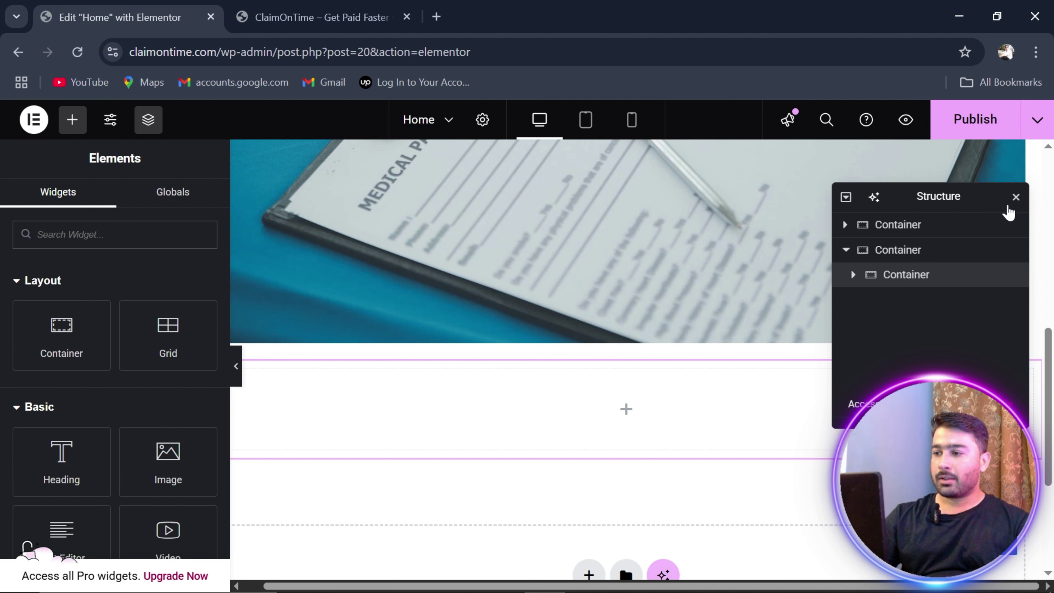
click(1015, 200)
drag(38, 327, 365, 442)
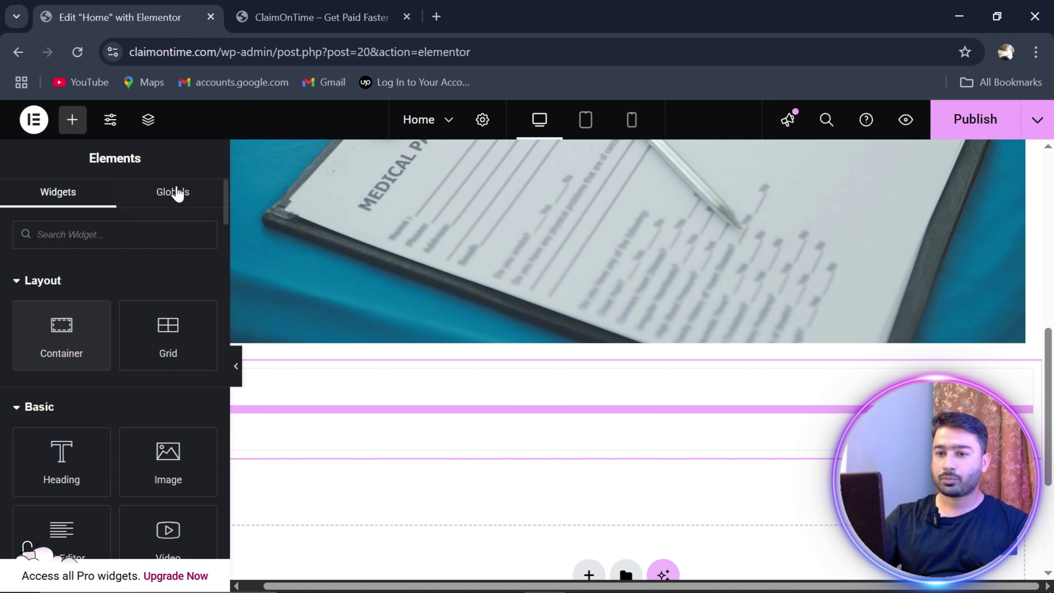
click(149, 133)
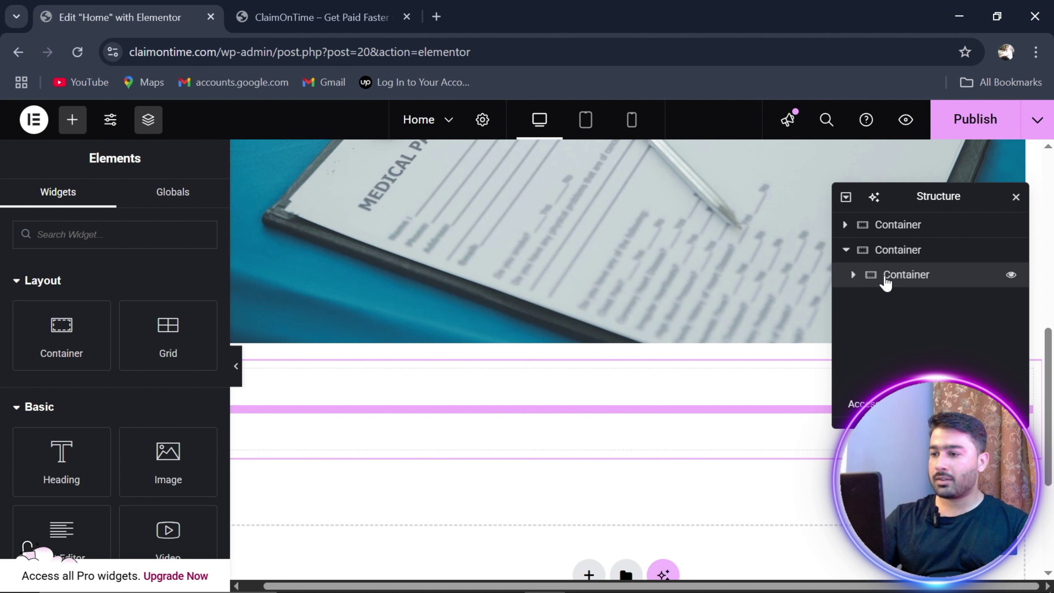
- Duplicate the inner container of the second section
click(901, 275)
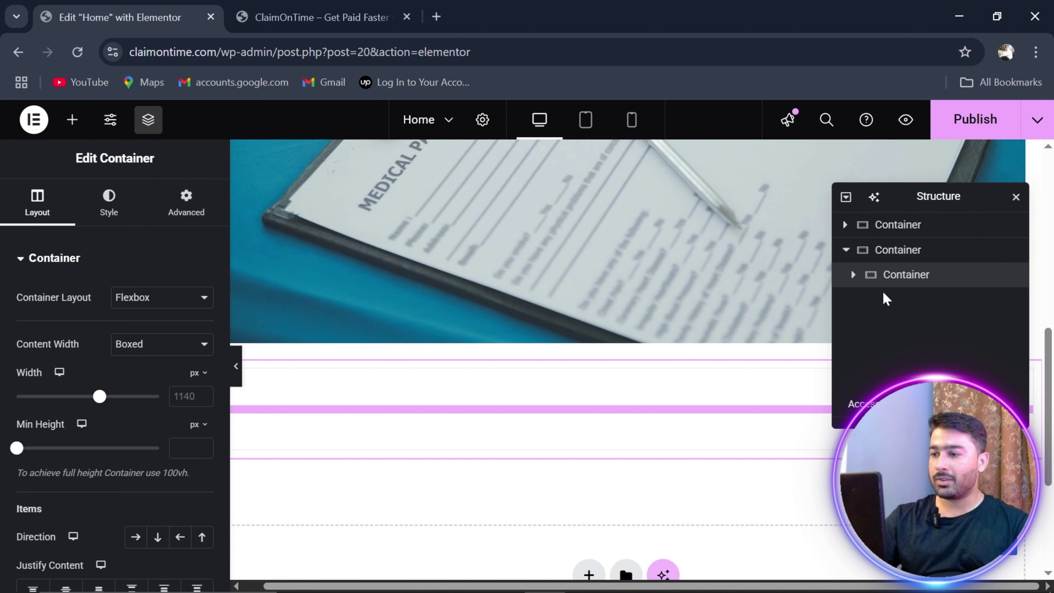
click(874, 254)
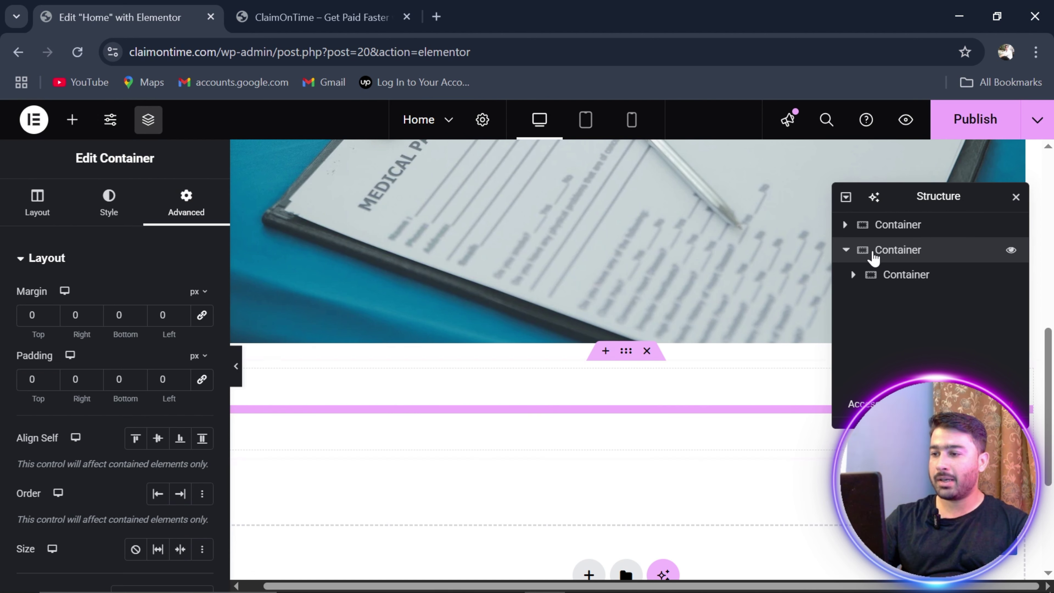
click(866, 282)
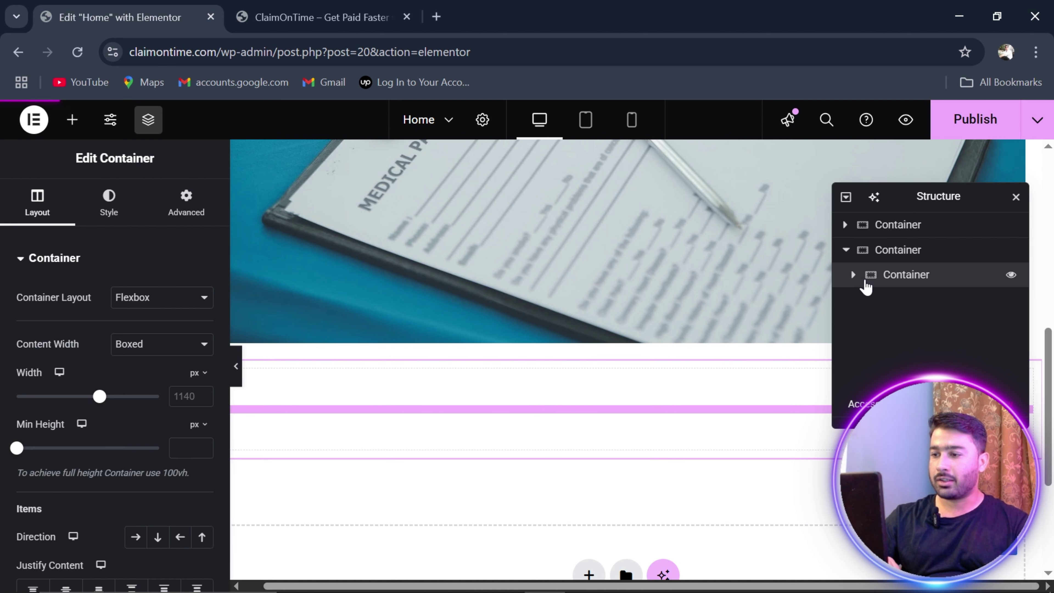
right_click(866, 286)
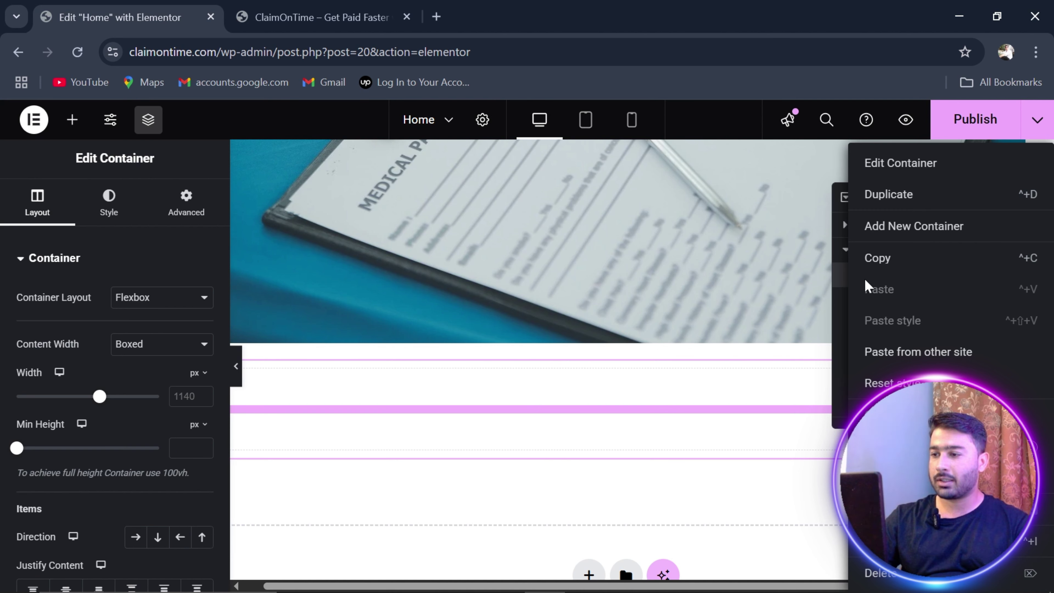
click(889, 194)
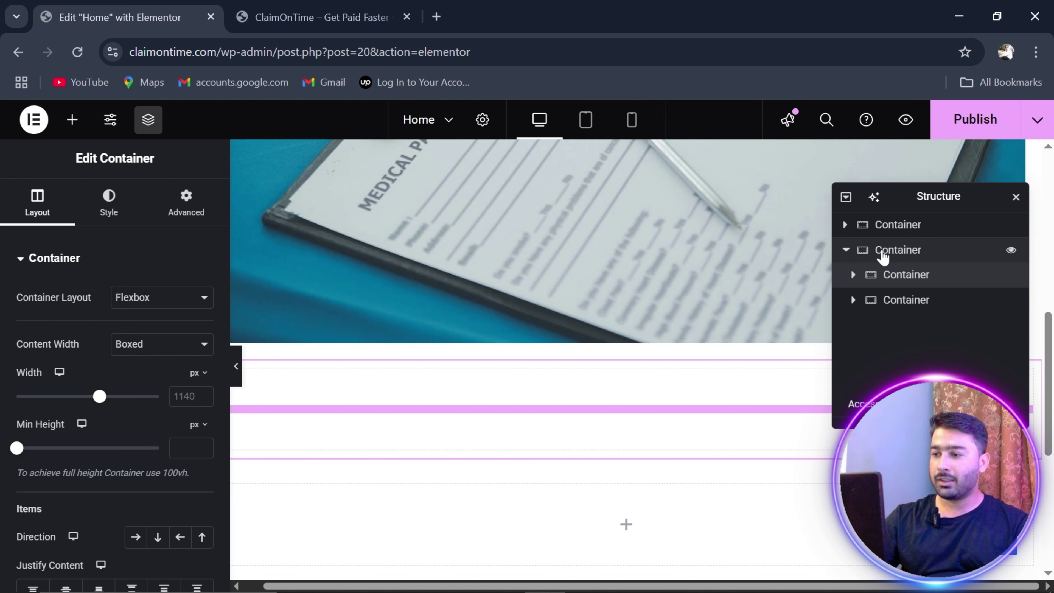
- Compare the second section's outer container with its first inner container by selecting each in the page structure
click(882, 257)
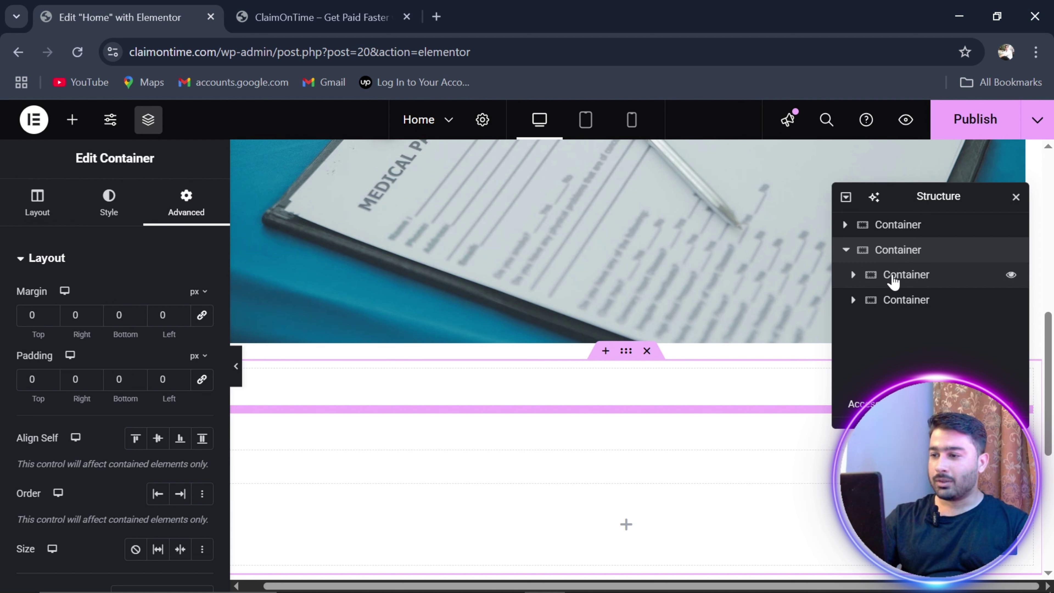
click(898, 277)
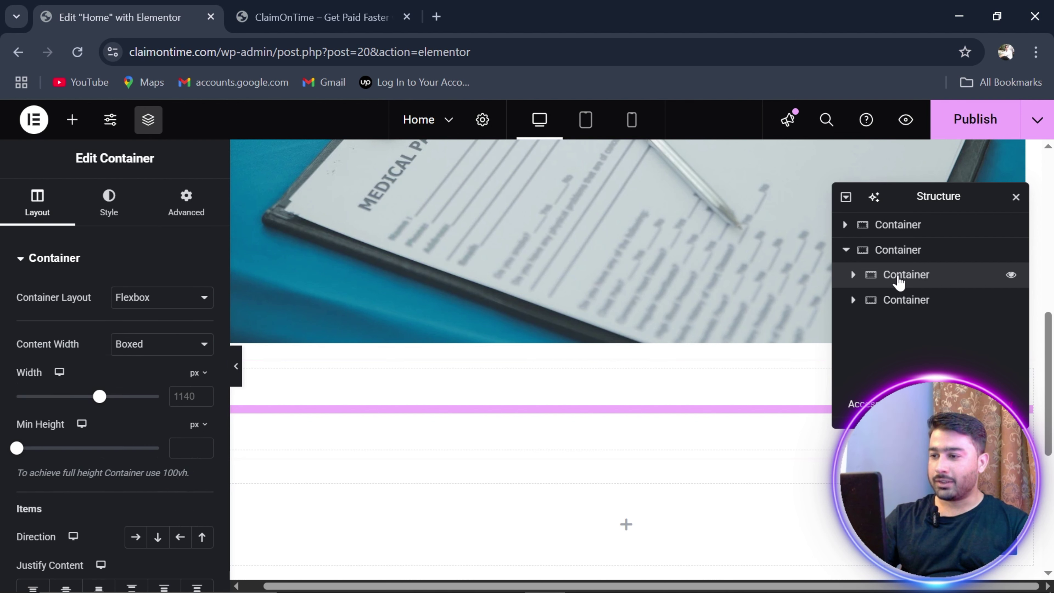
click(880, 251)
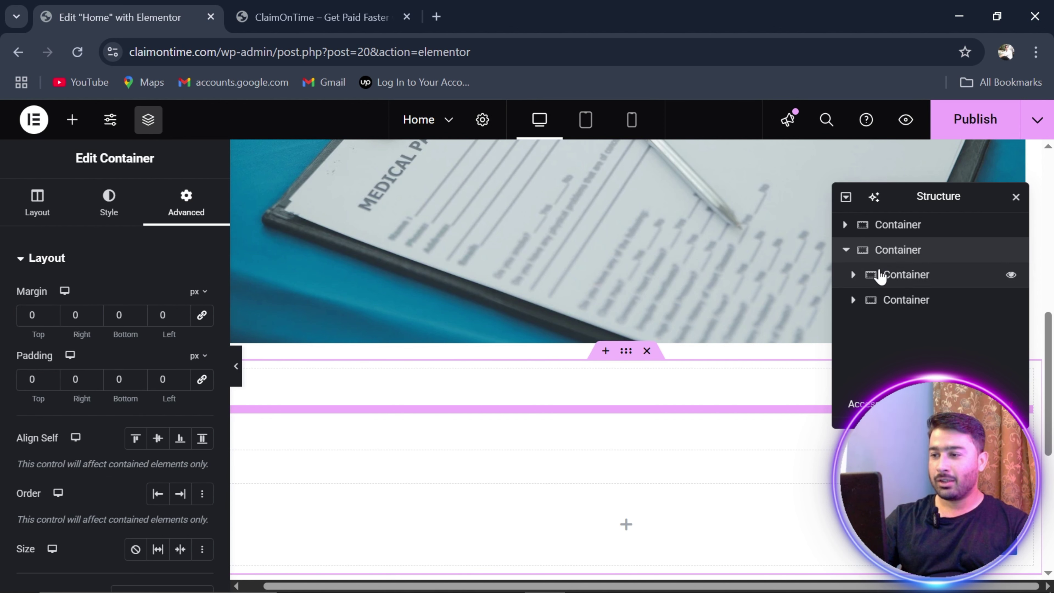
click(880, 285)
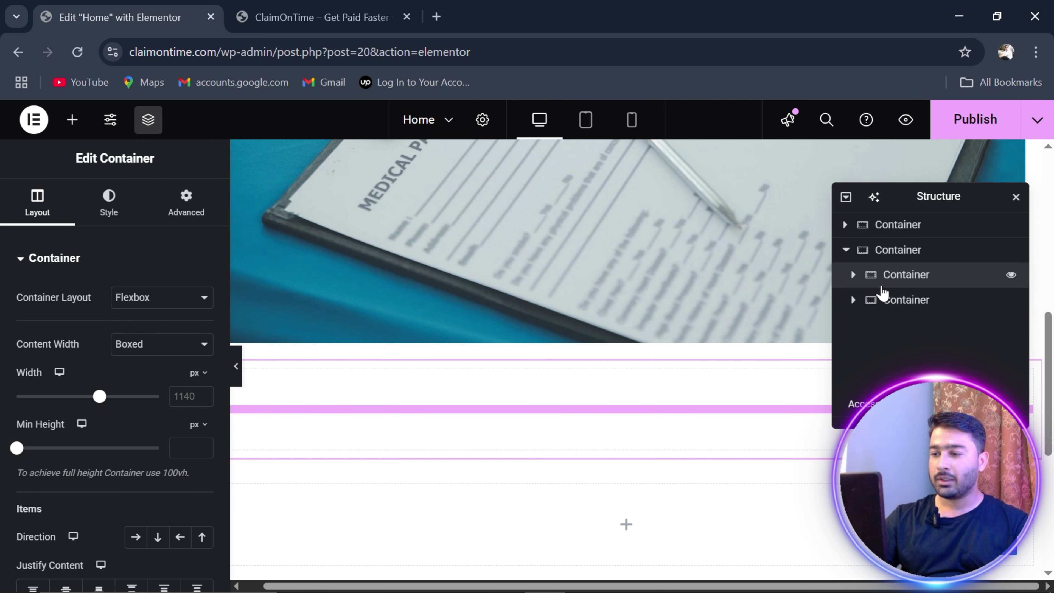
- Nest a Container element inside the second section's first inner container and show it in the page structure
click(853, 275)
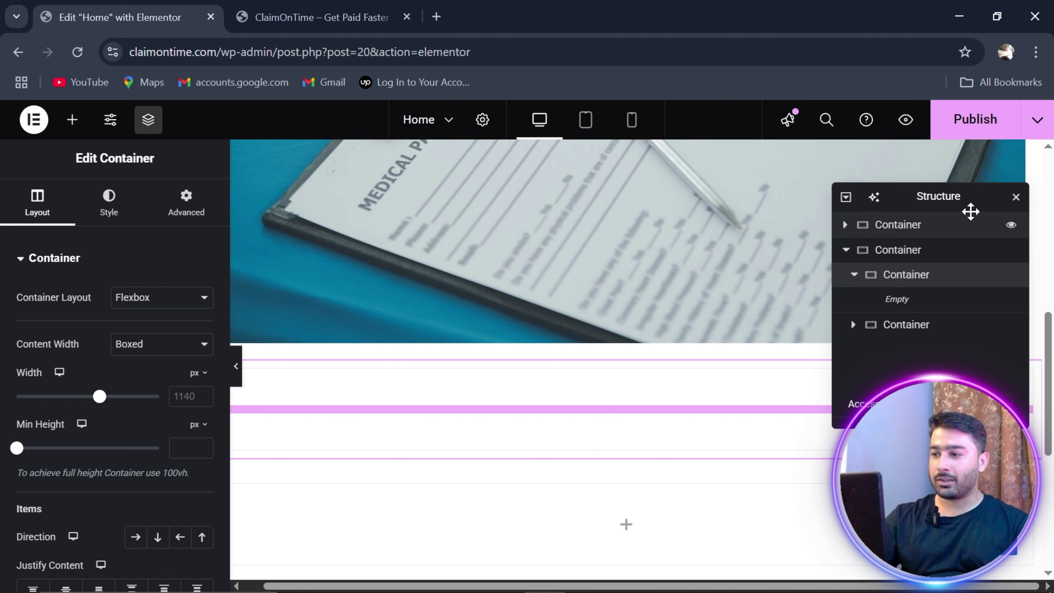
click(1016, 196)
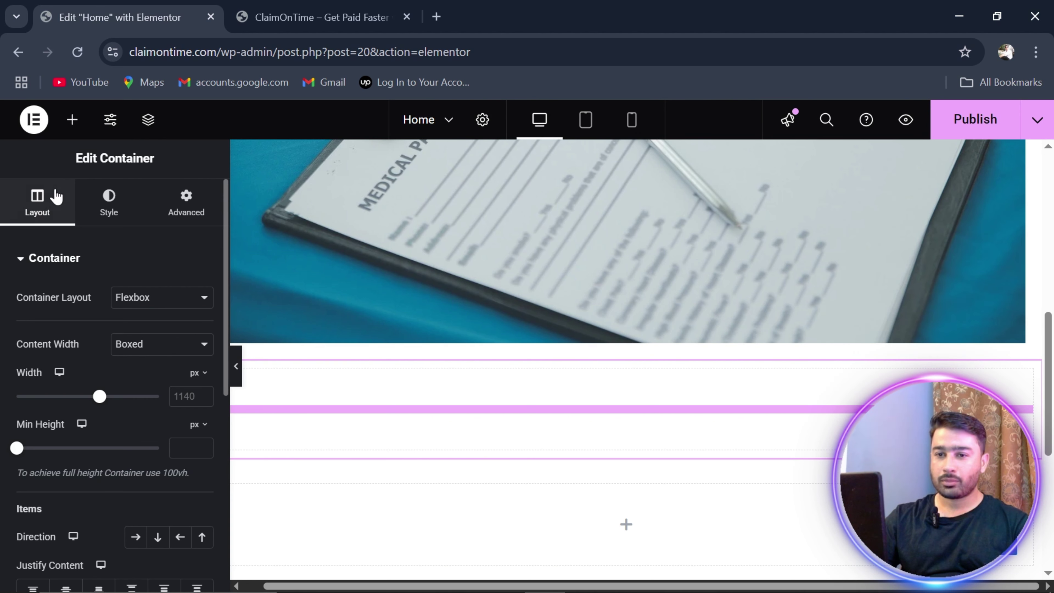
click(73, 120)
drag(27, 340, 499, 402)
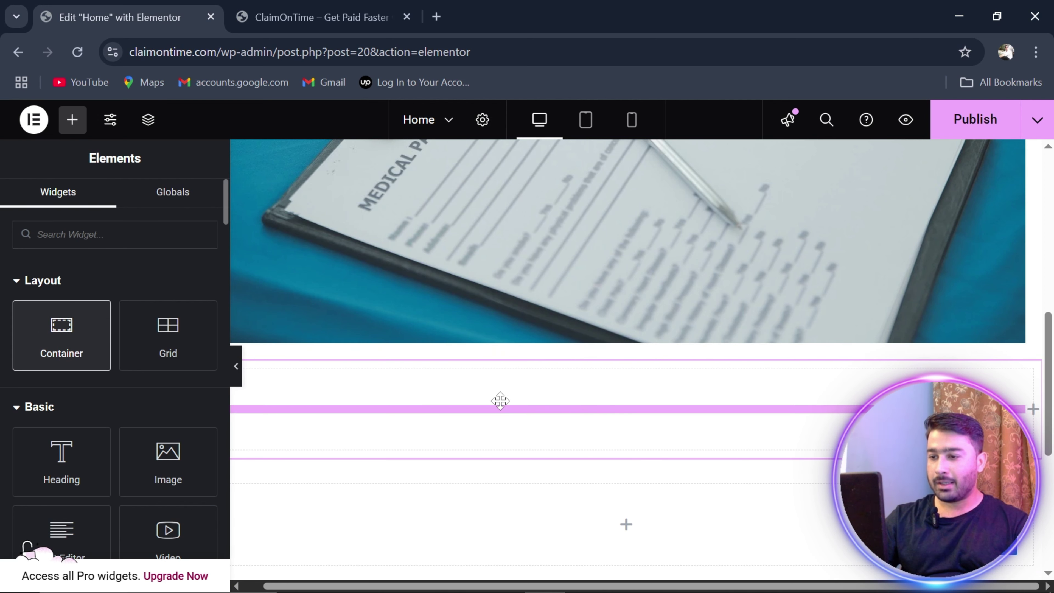
click(154, 119)
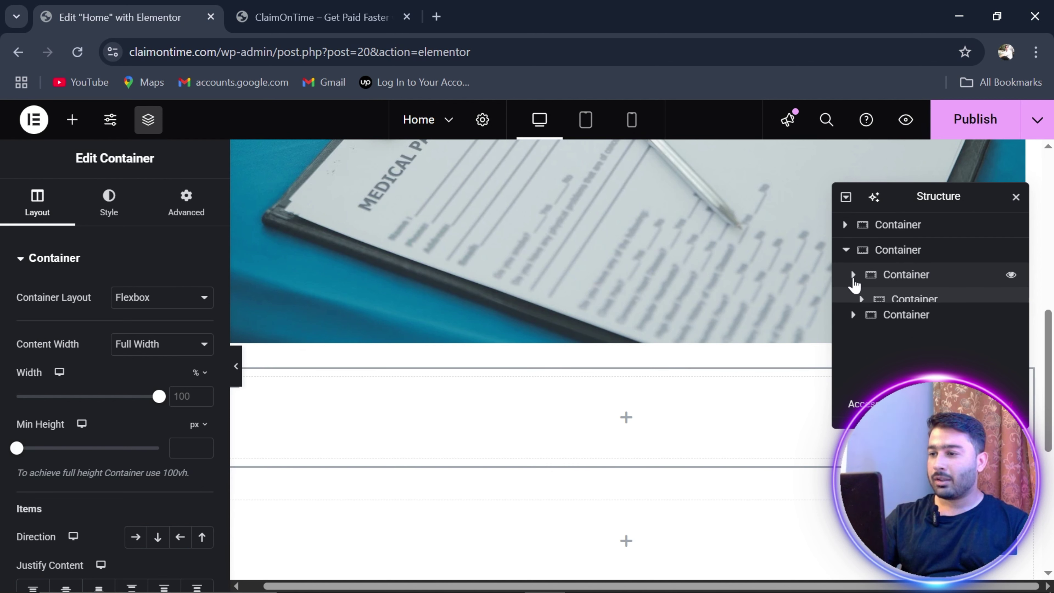
click(854, 279)
click(909, 255)
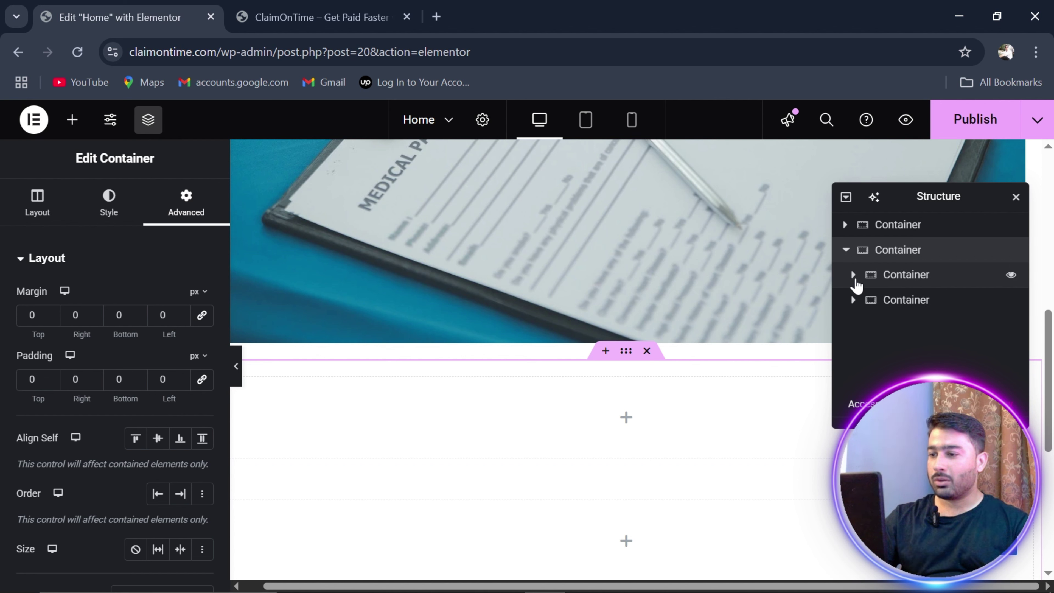
click(854, 277)
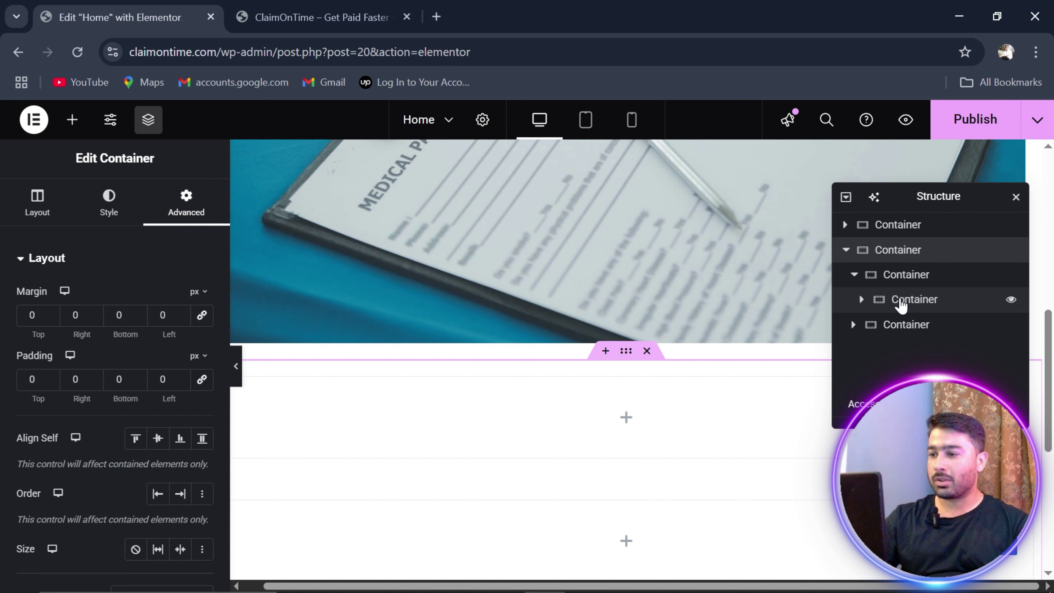
- Delete the innermost container from the second section's first inner container and collapse that inner container in the page structure
click(901, 302)
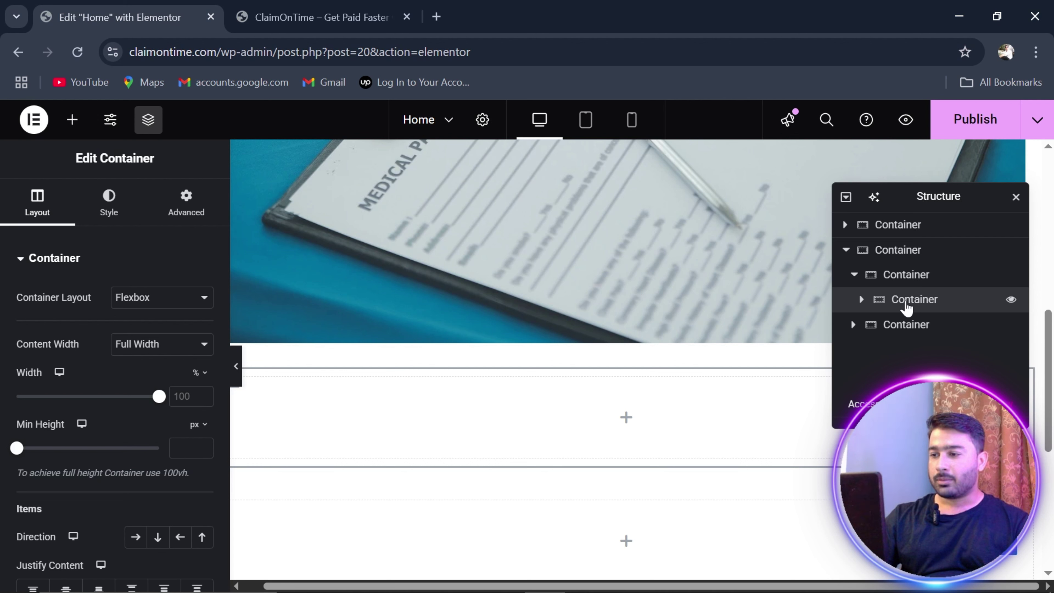
right_click(893, 306)
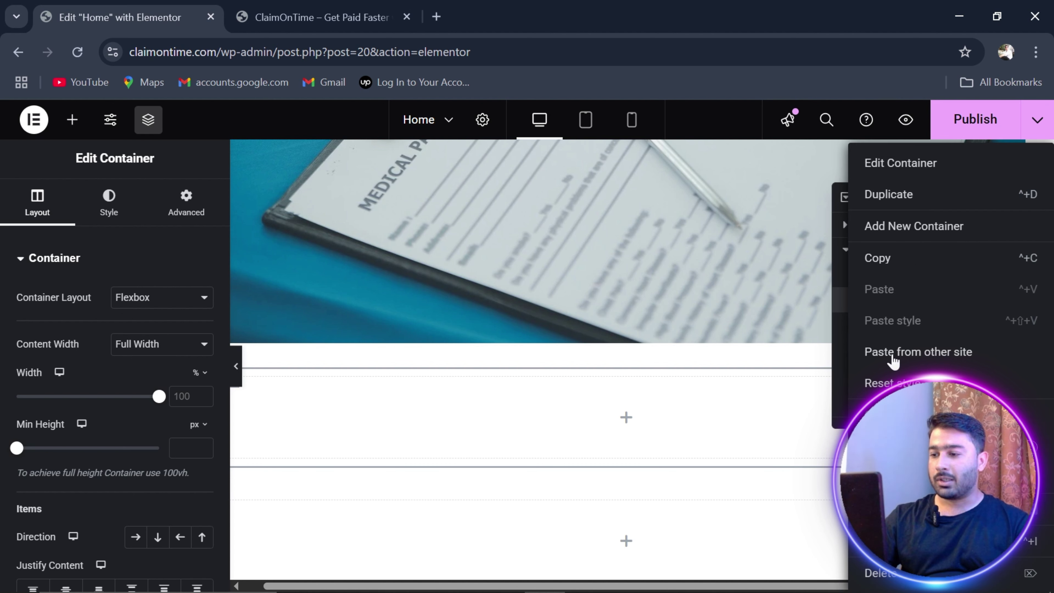
click(883, 575)
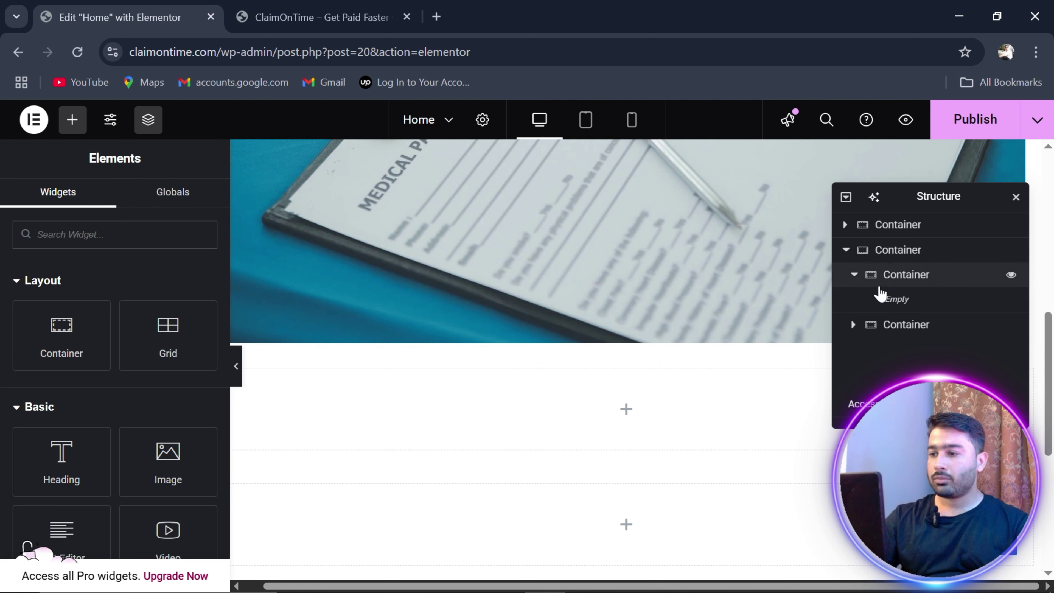
click(848, 274)
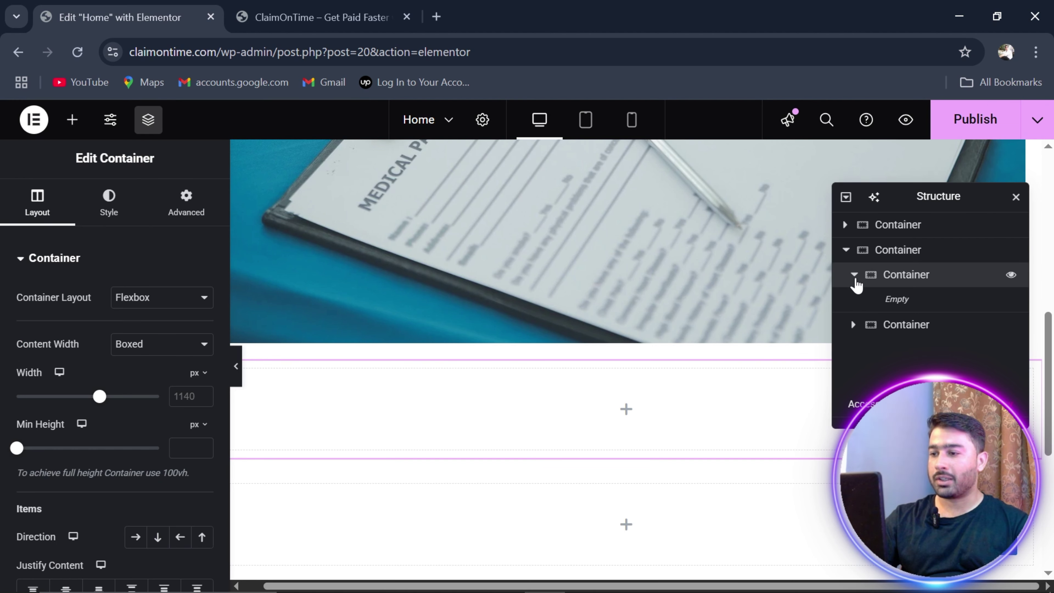
click(854, 276)
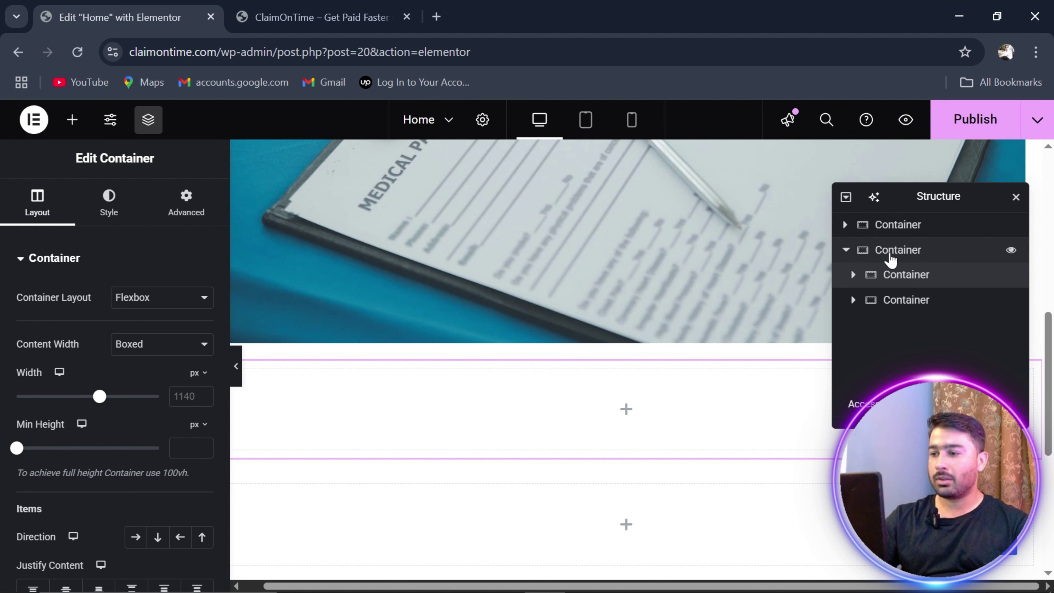
- Set the items direction of the second section's outer container to Row - horizontal
click(889, 251)
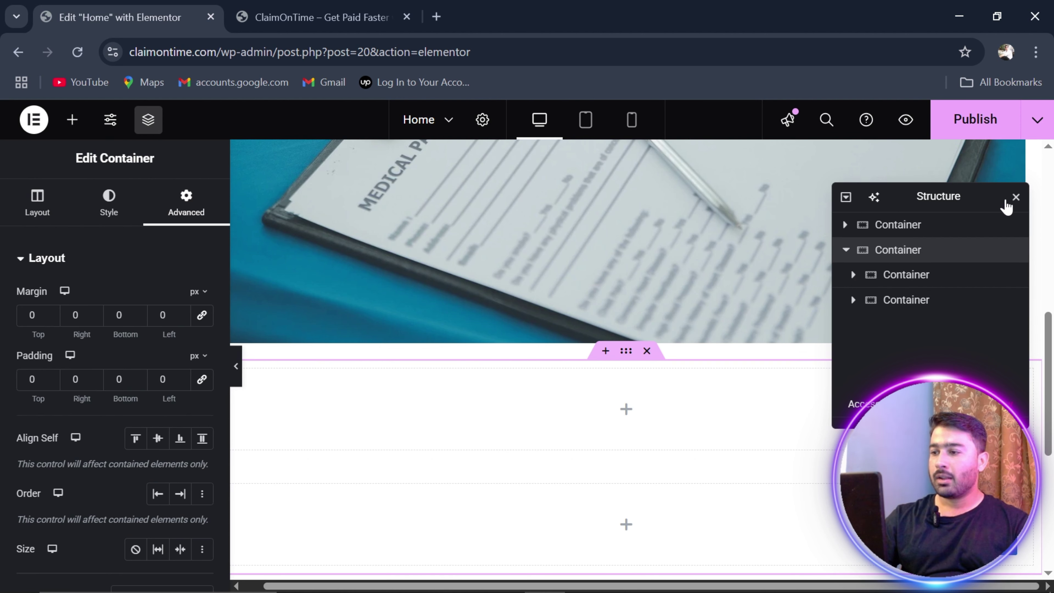
click(1015, 198)
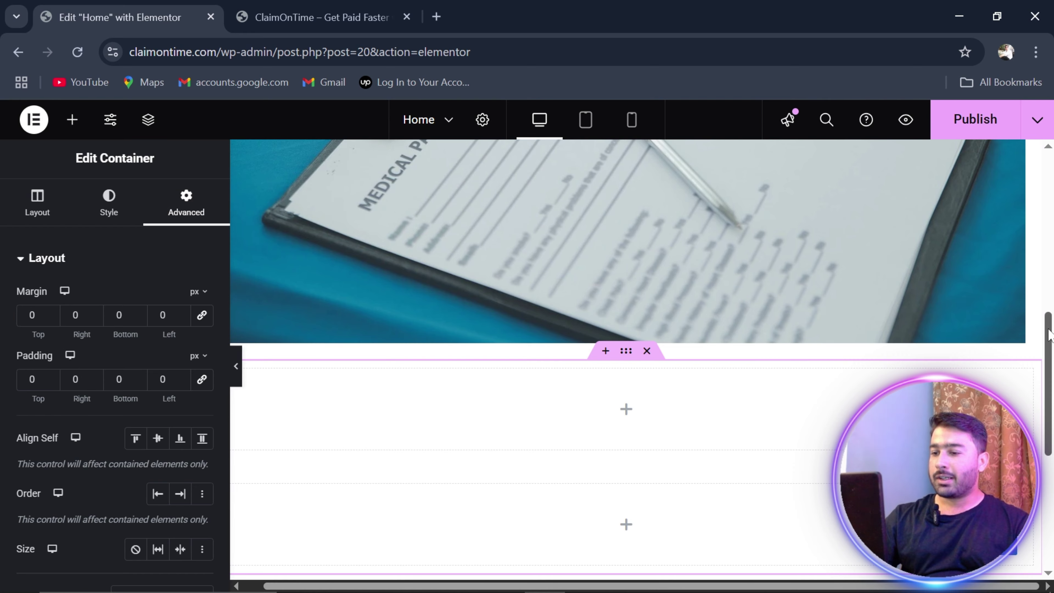
scroll(922, 344, down, 2)
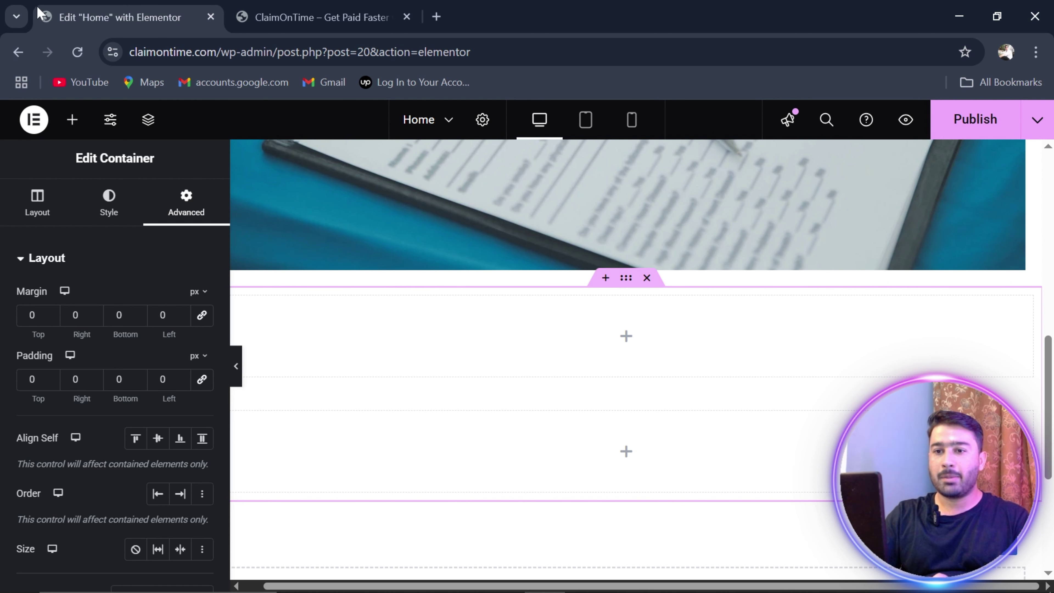
click(148, 120)
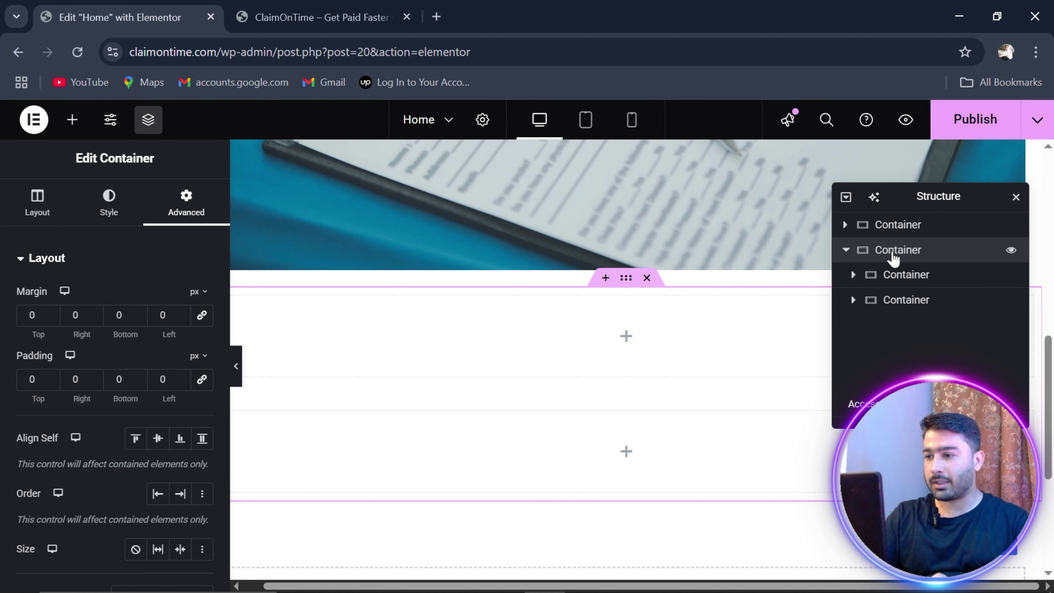
click(846, 250)
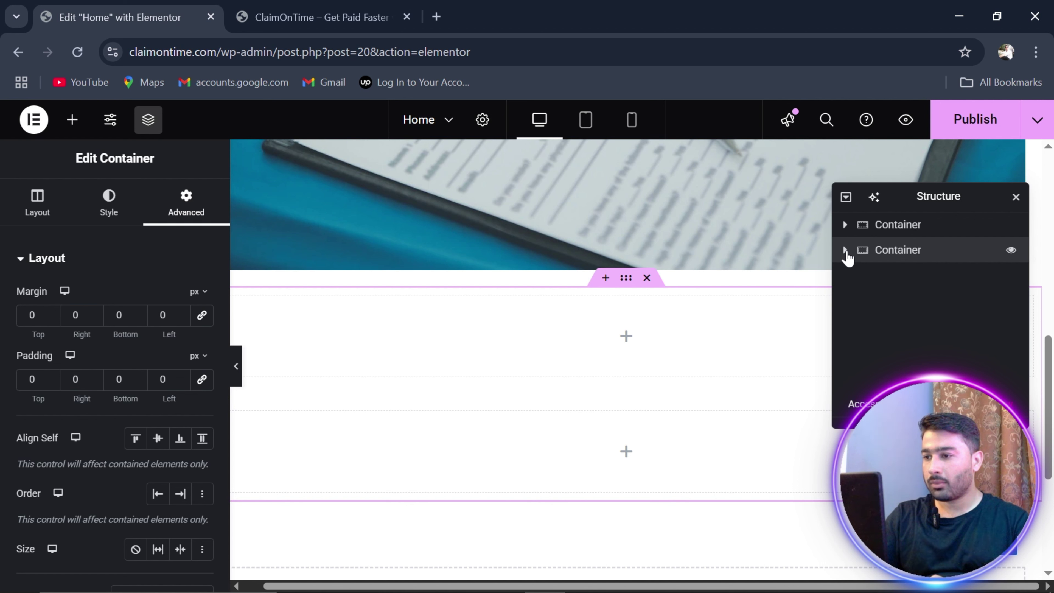
click(845, 251)
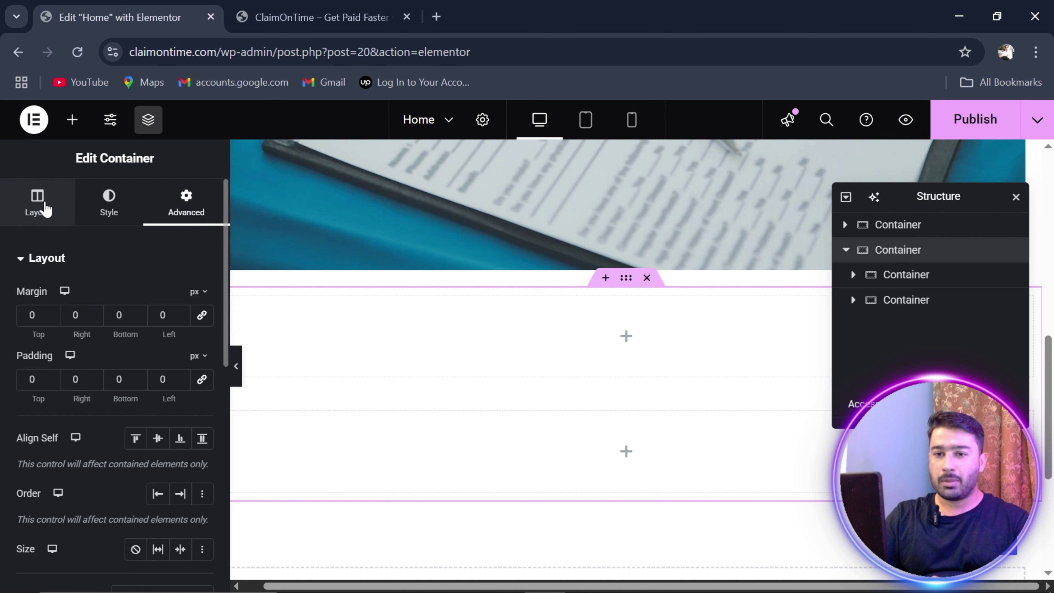
click(45, 209)
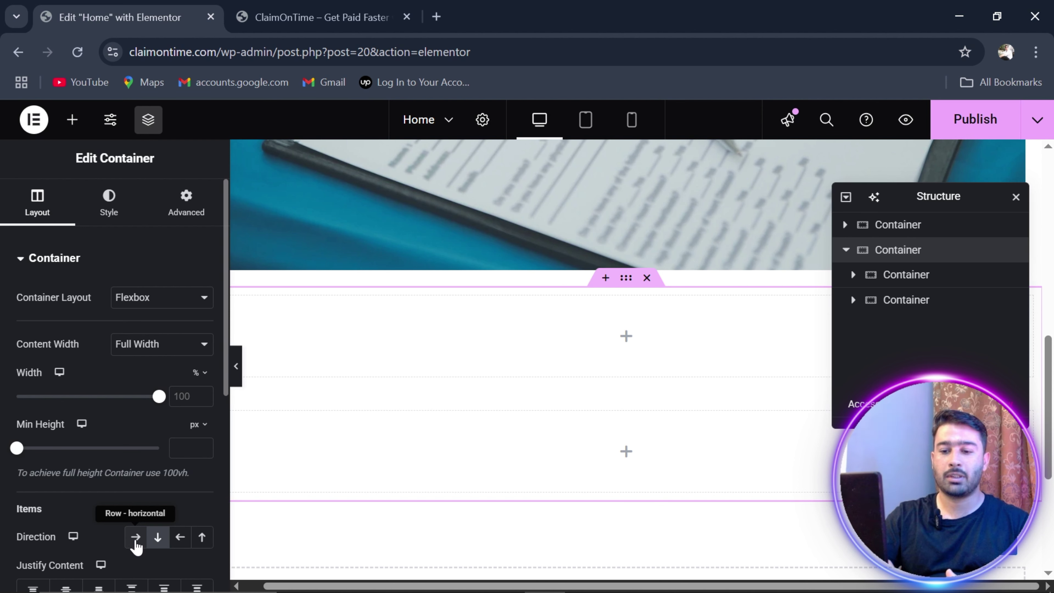
click(136, 540)
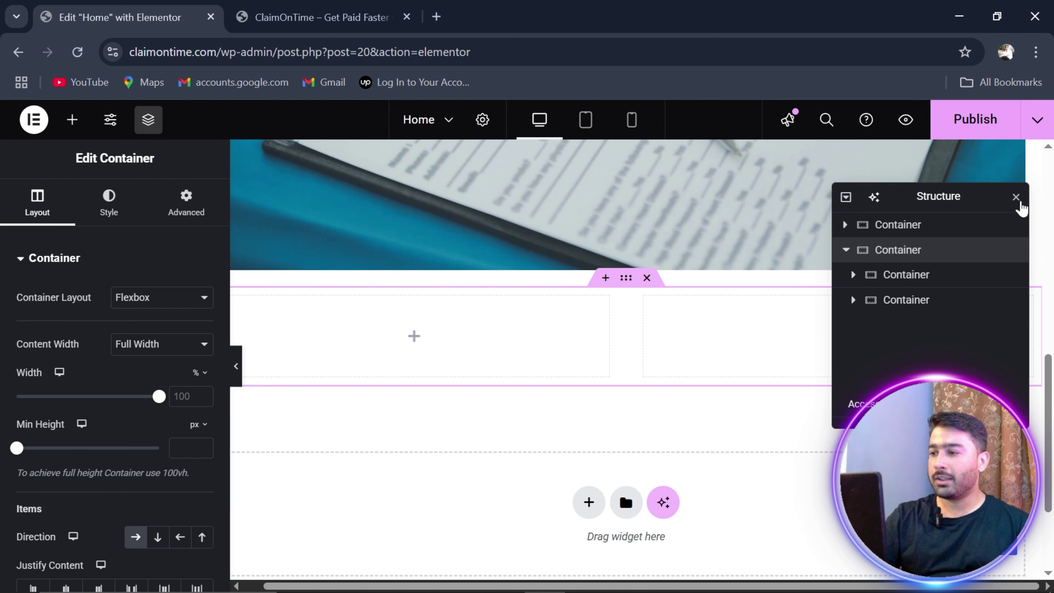
click(1016, 197)
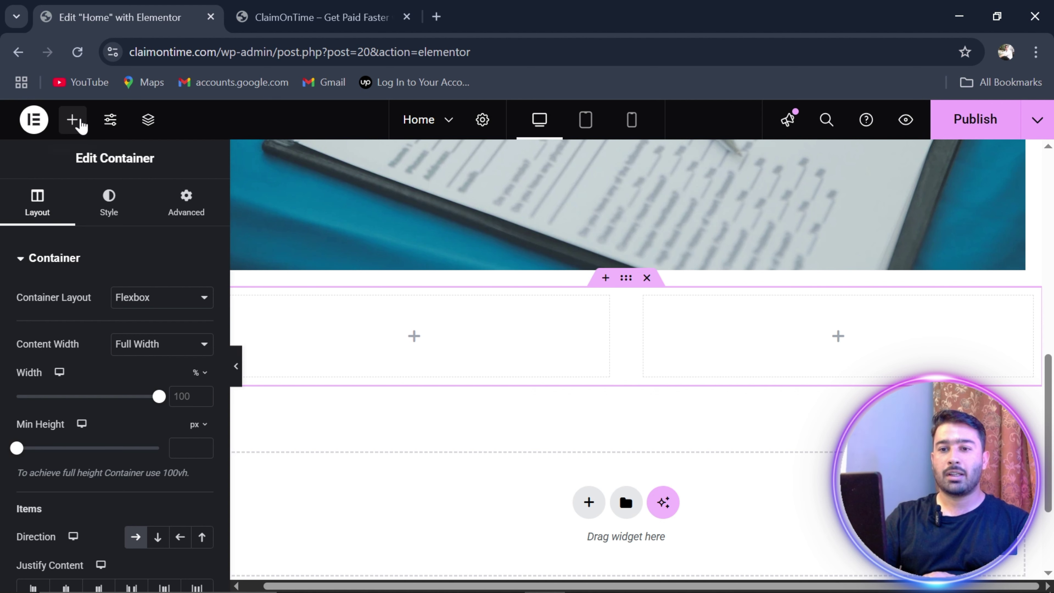
- Add a Heading widget with an Image widget below it to the first inner container of the second section
click(73, 120)
drag(66, 463, 352, 368)
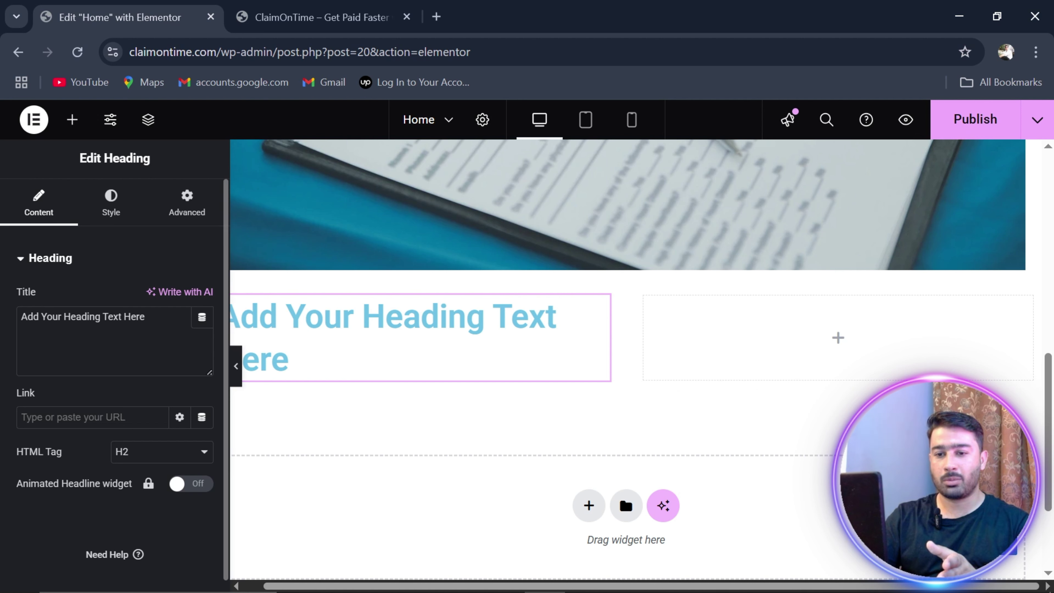
triple_click(83, 316)
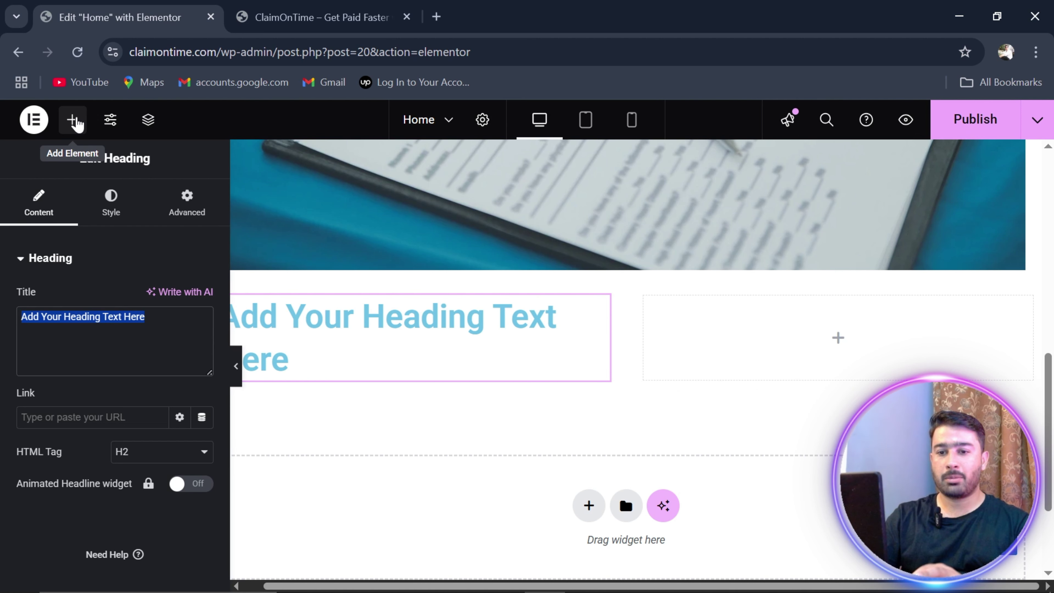
click(72, 120)
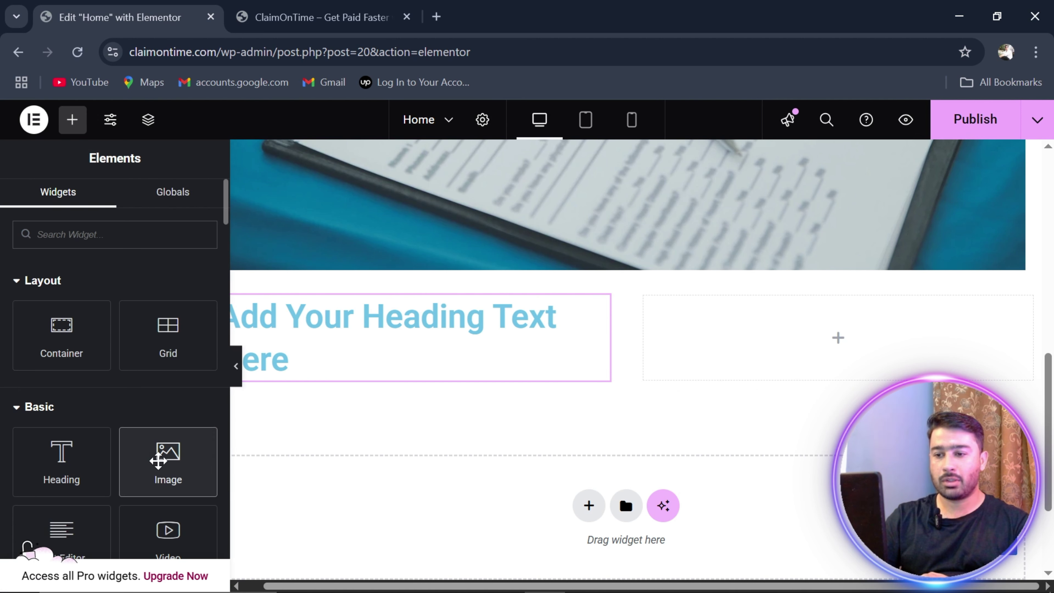
drag(158, 461, 363, 354)
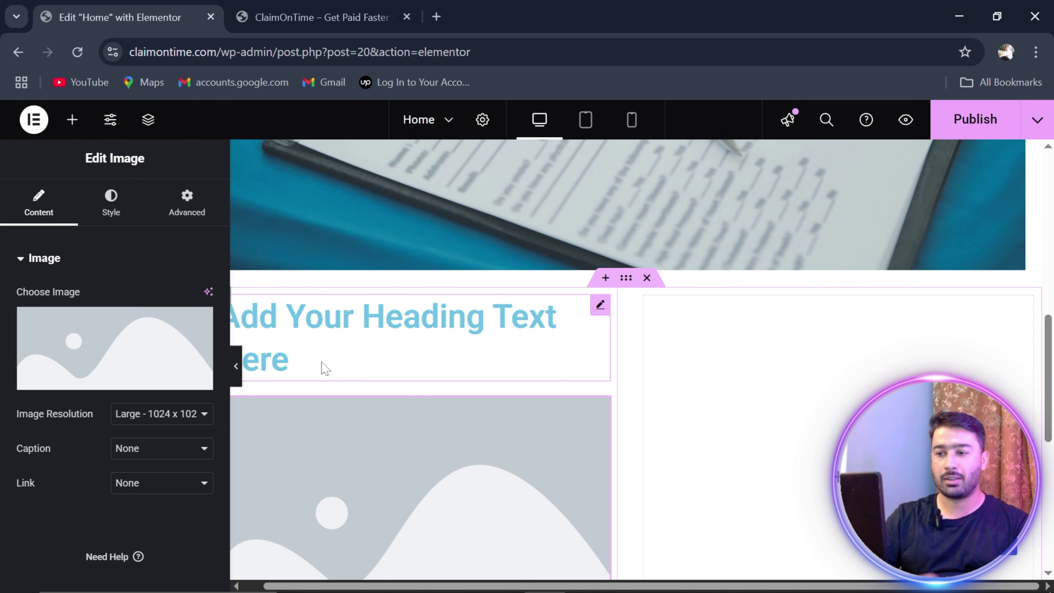
- Place a Heading widget and an Image widget beneath it in the second inner container of the second section
click(72, 124)
drag(70, 488, 818, 490)
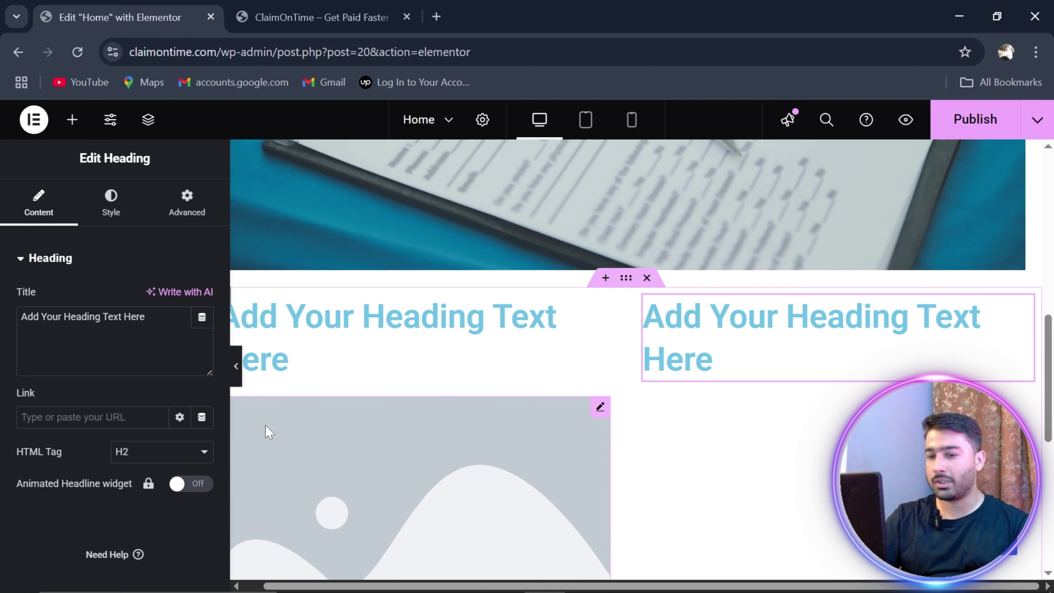
click(72, 120)
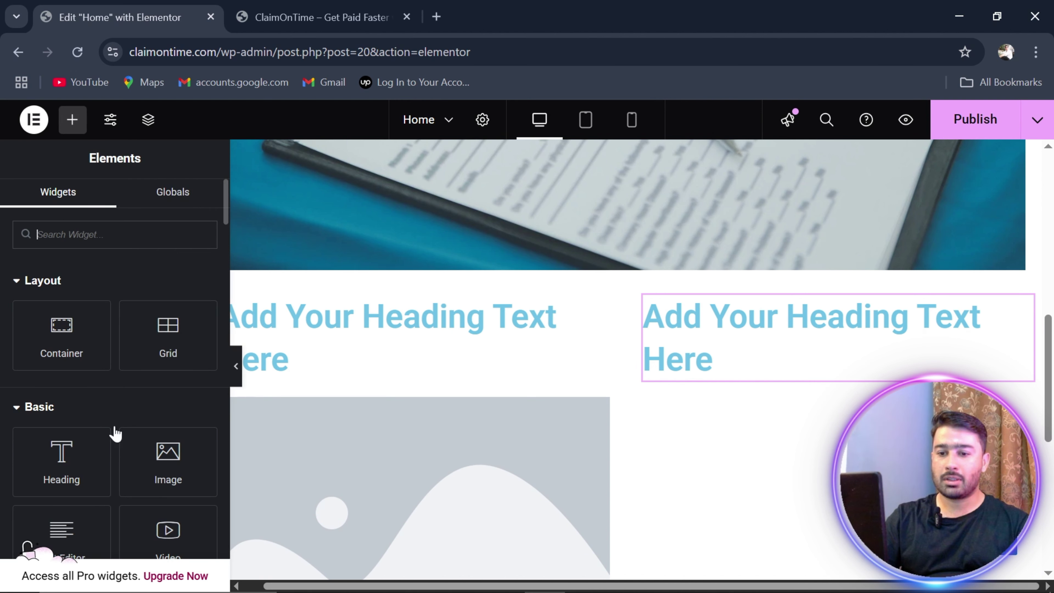
drag(146, 462, 744, 354)
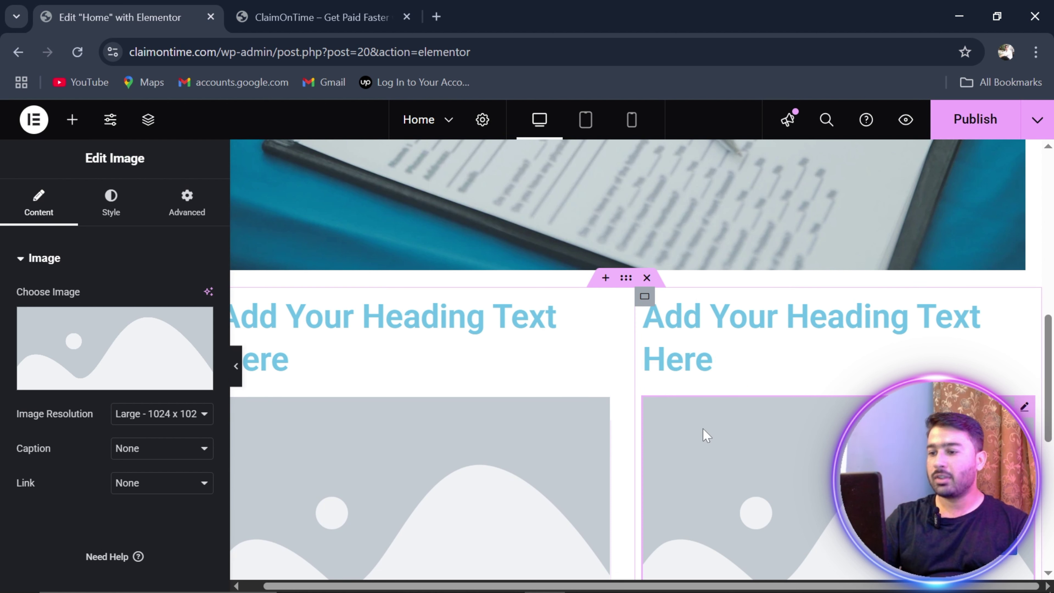
- Duplicate the second section's last heading-and-image container twice to make four columns in the row
click(645, 297)
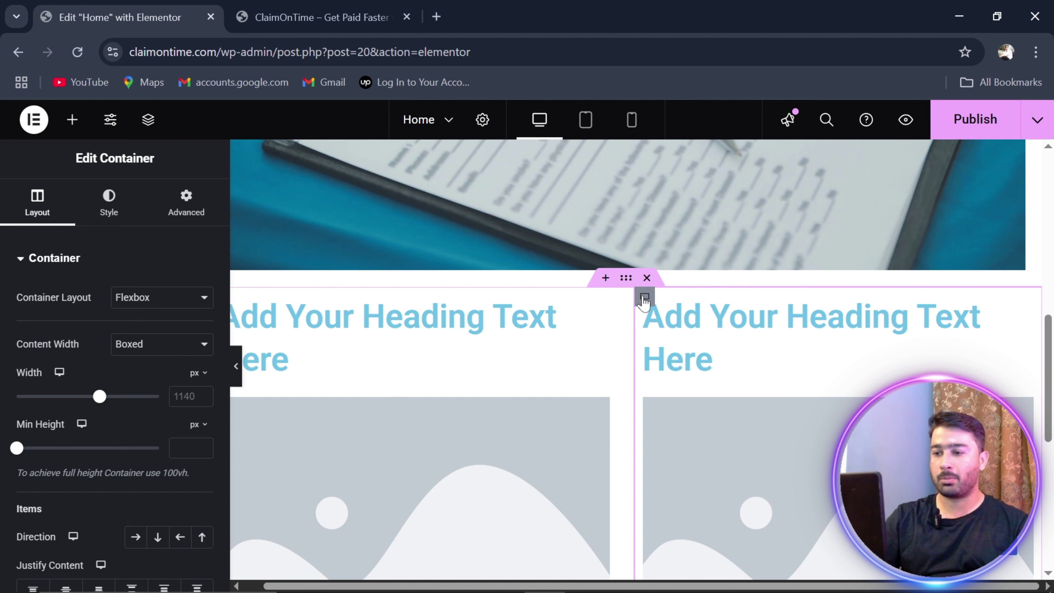
right_click(645, 302)
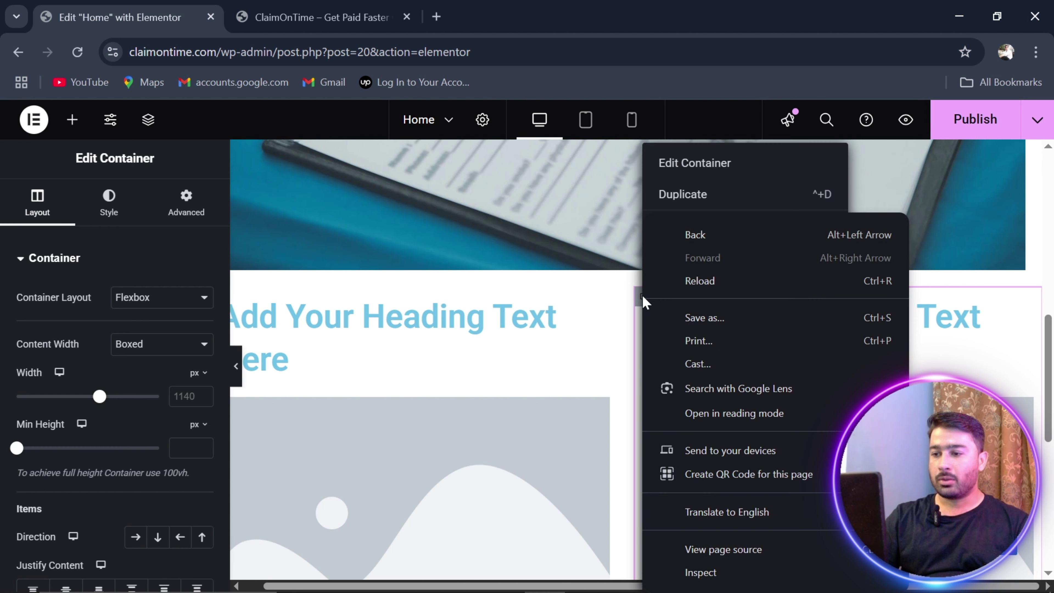
click(591, 314)
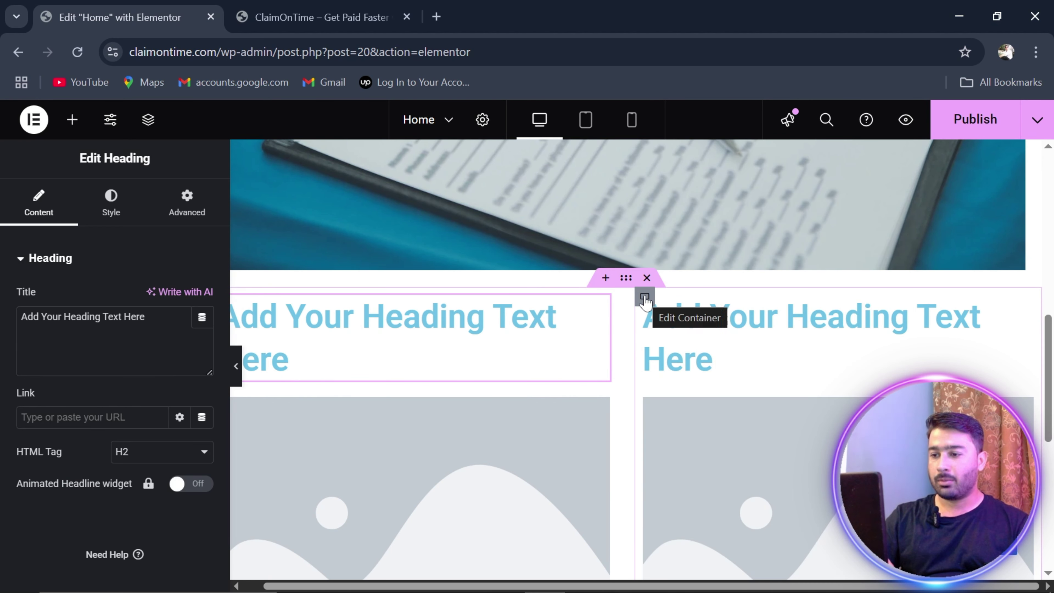
right_click(645, 298)
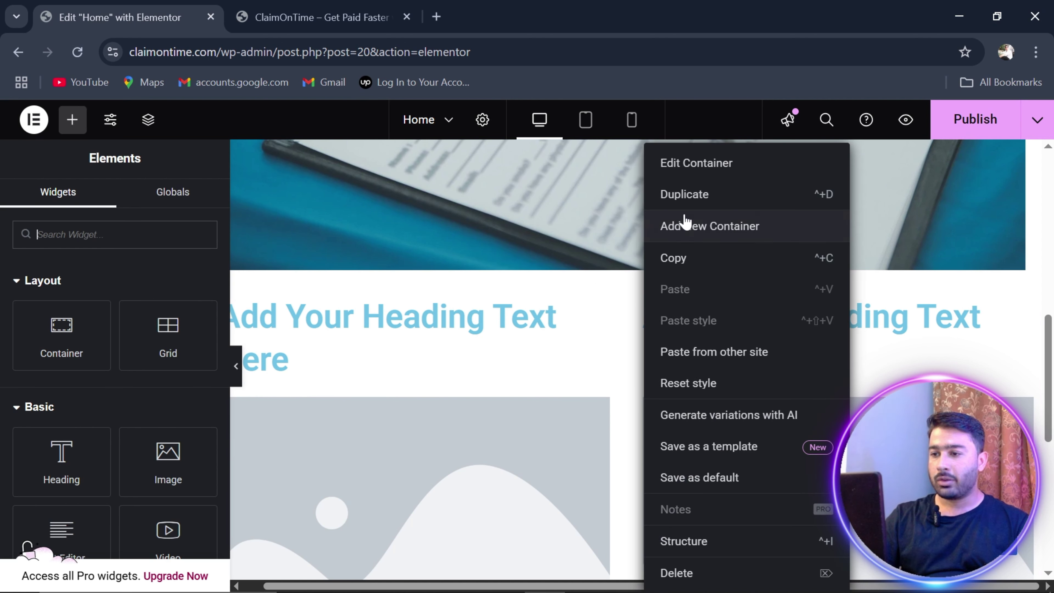
click(678, 203)
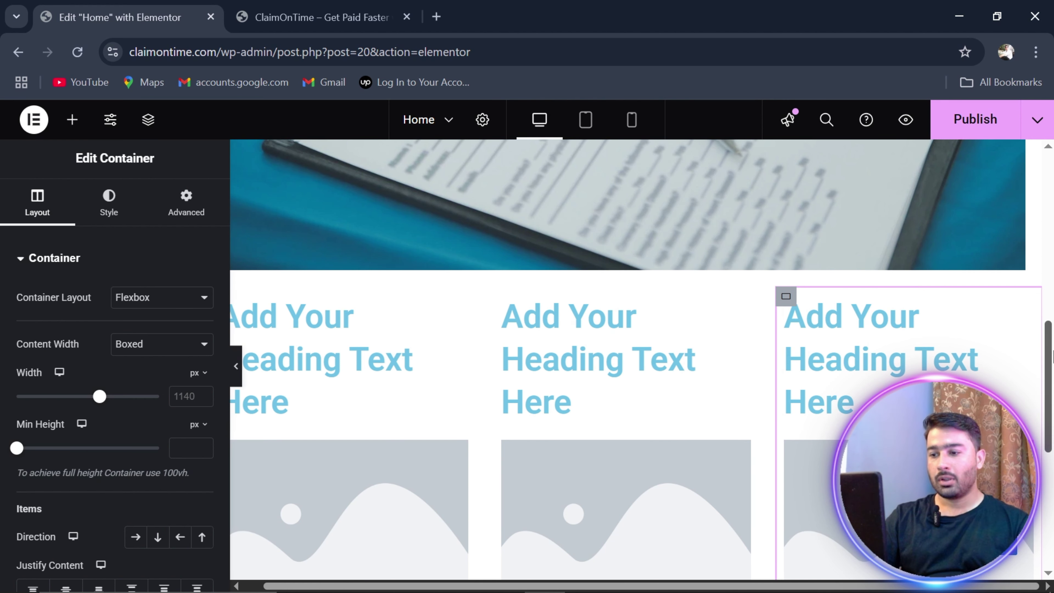
scroll(1050, 355, down, 5)
scroll(625, 526, up, 5)
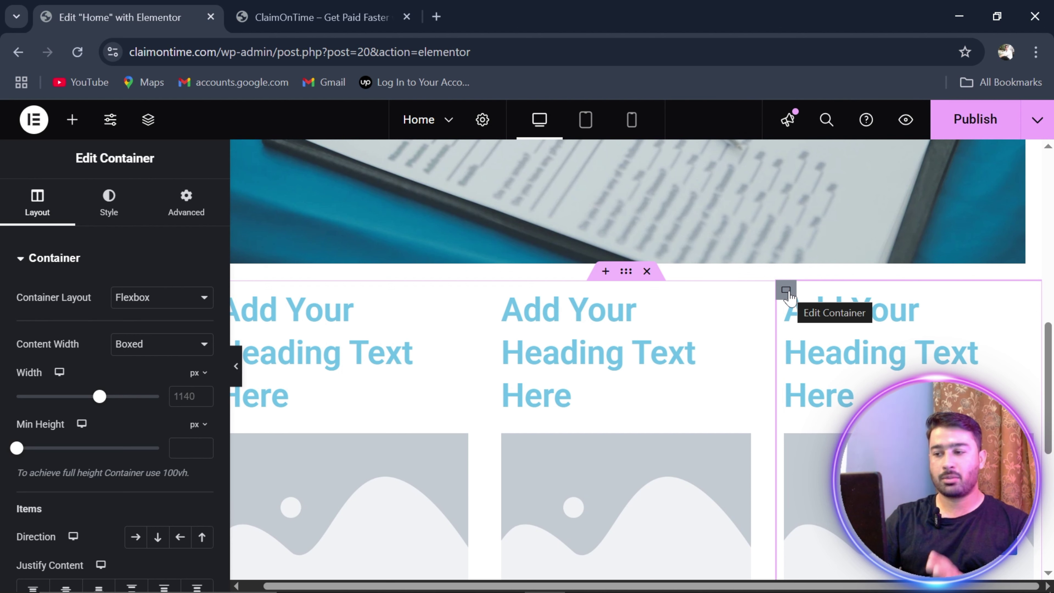
right_click(787, 291)
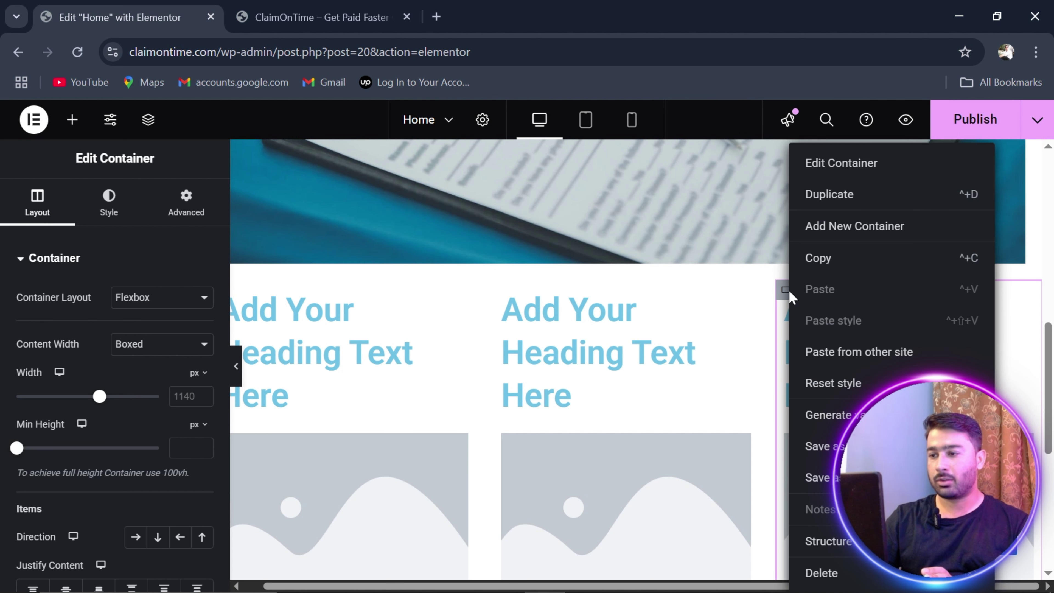
click(843, 203)
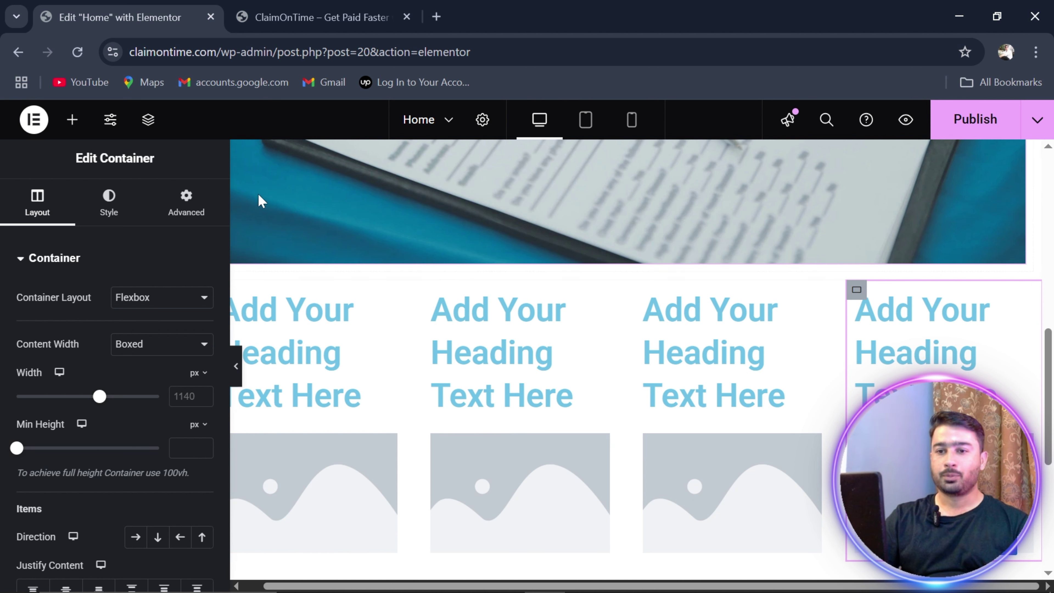
- Examine the second section's four inner containers and the widgets nested in the first two in the page structure
click(148, 120)
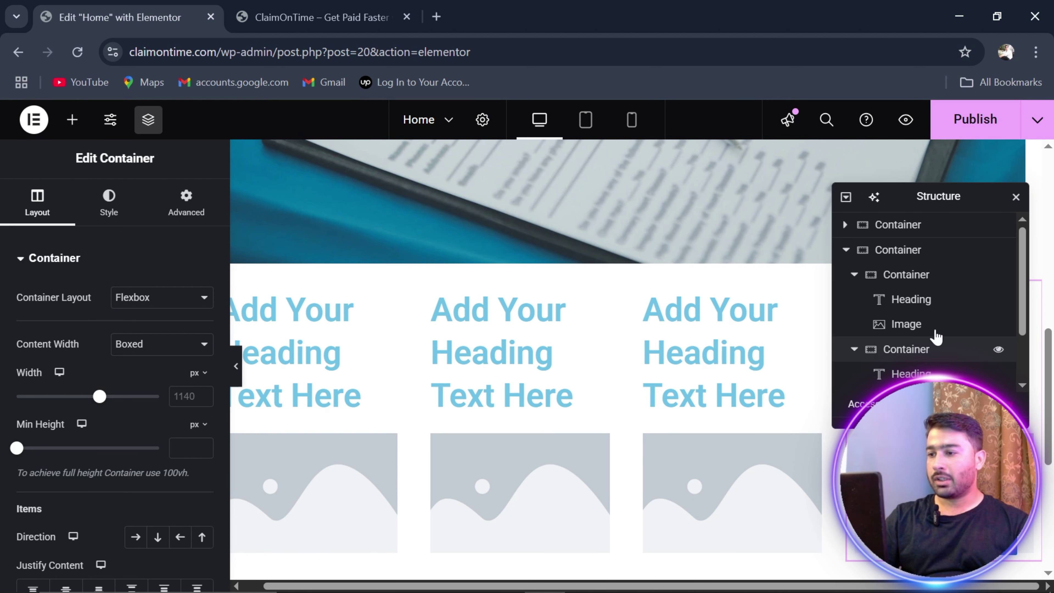
click(847, 260)
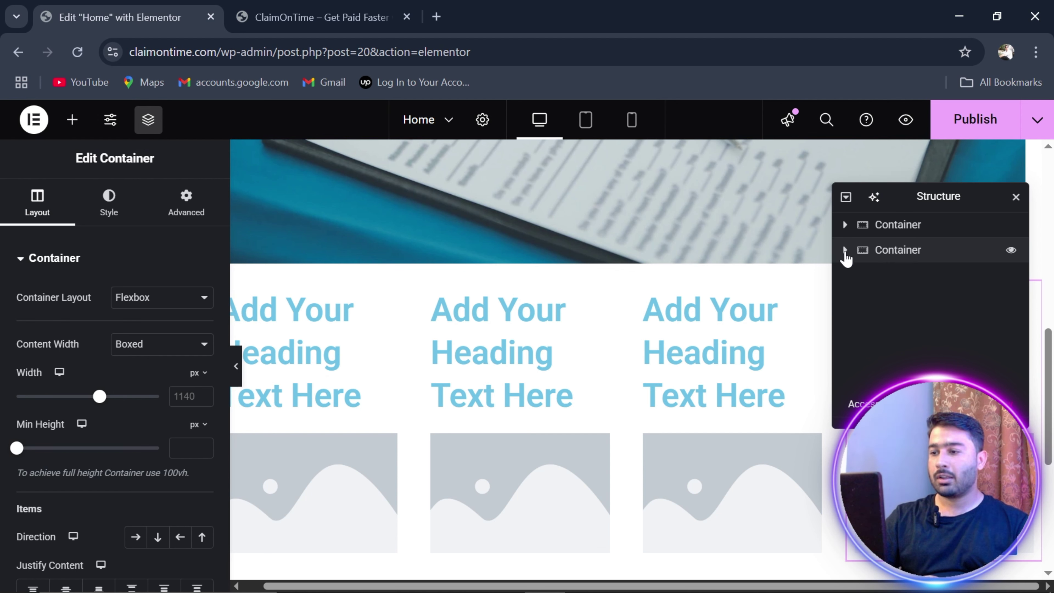
click(845, 250)
click(854, 275)
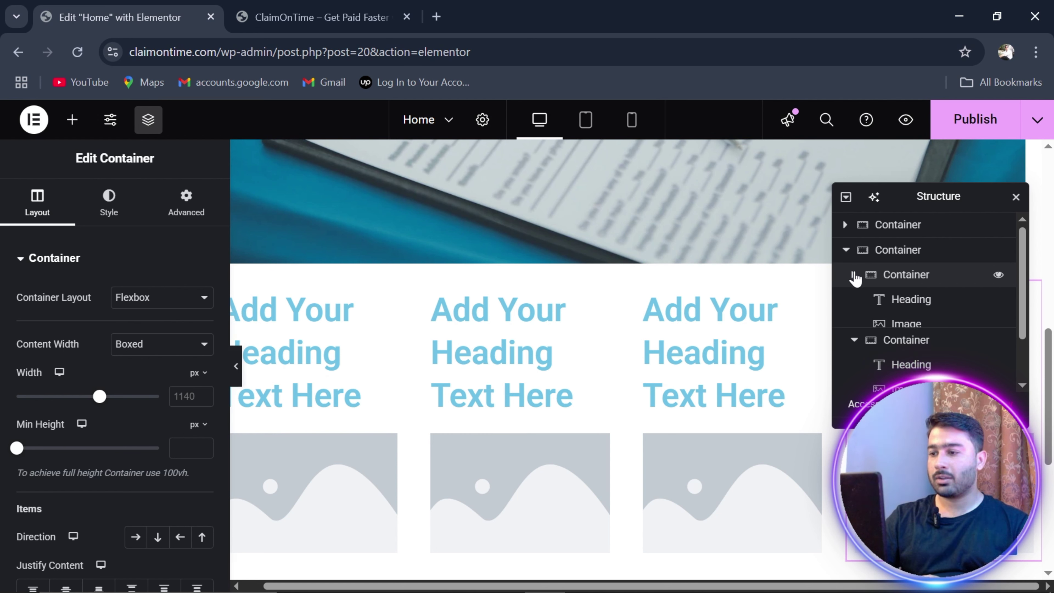
click(854, 300)
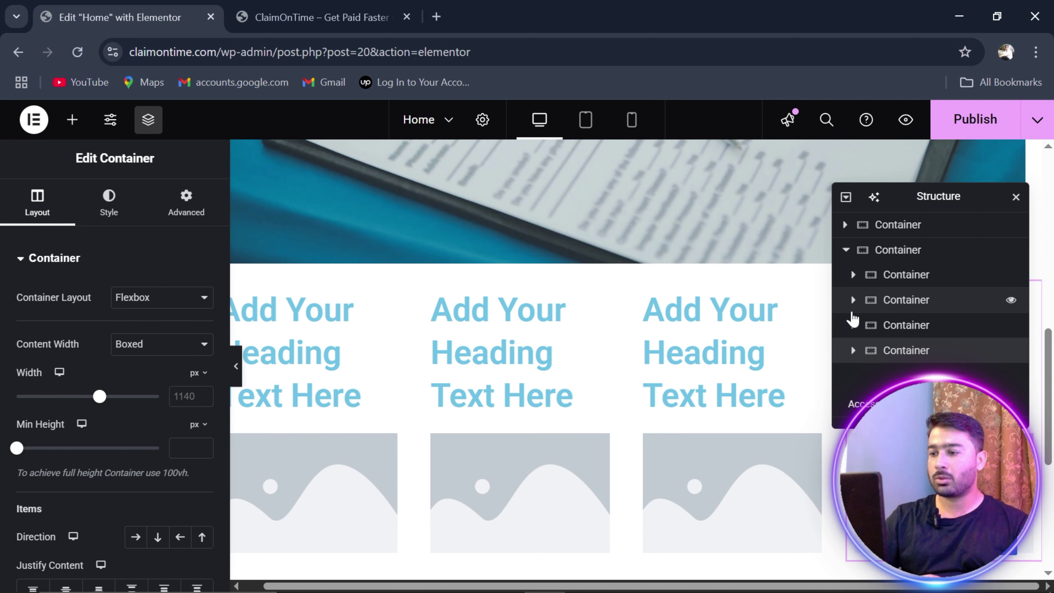
click(854, 276)
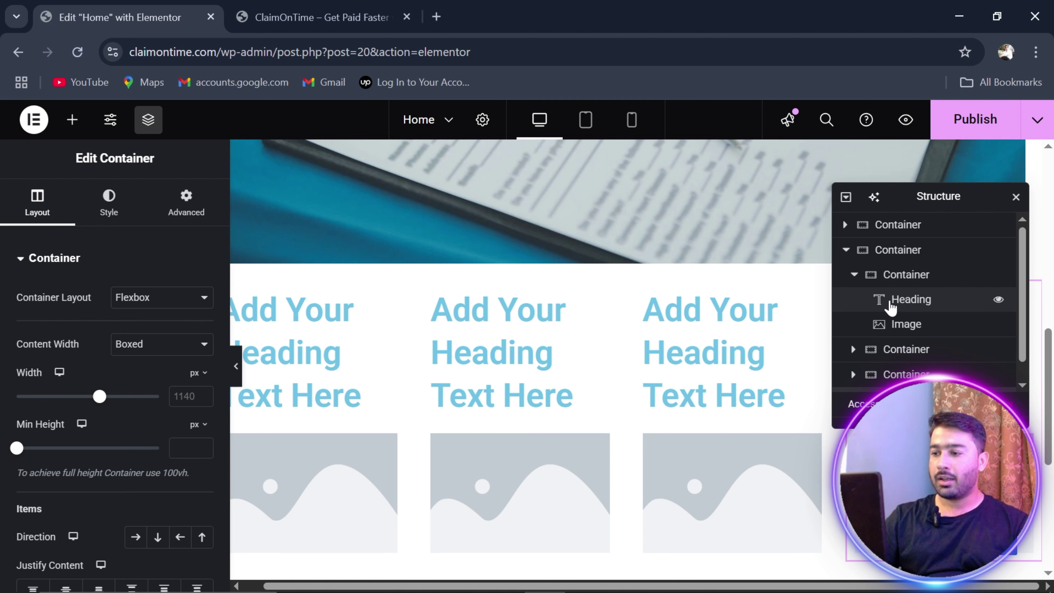
click(854, 274)
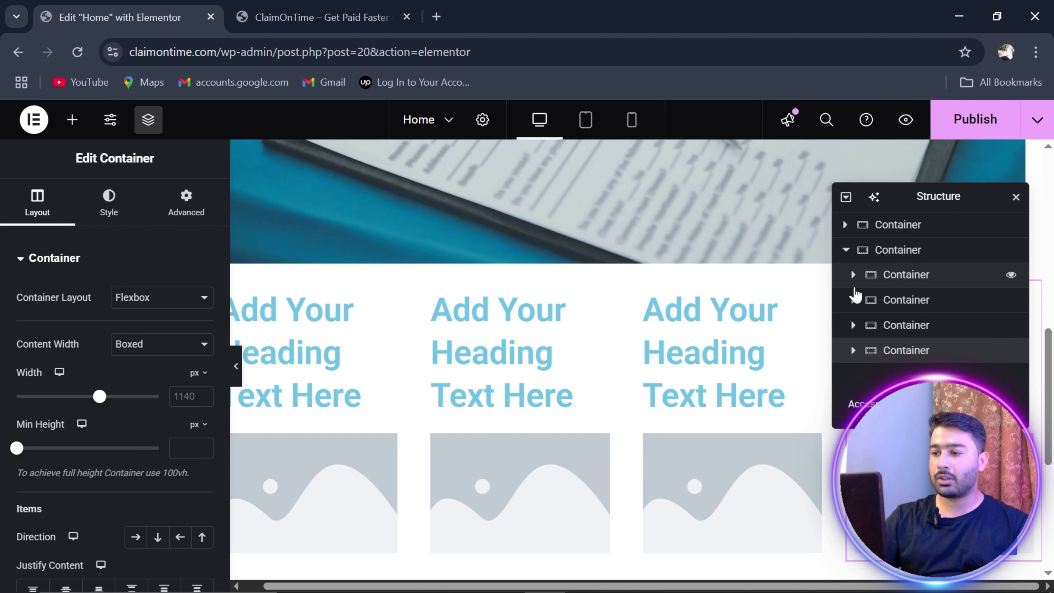
click(854, 300)
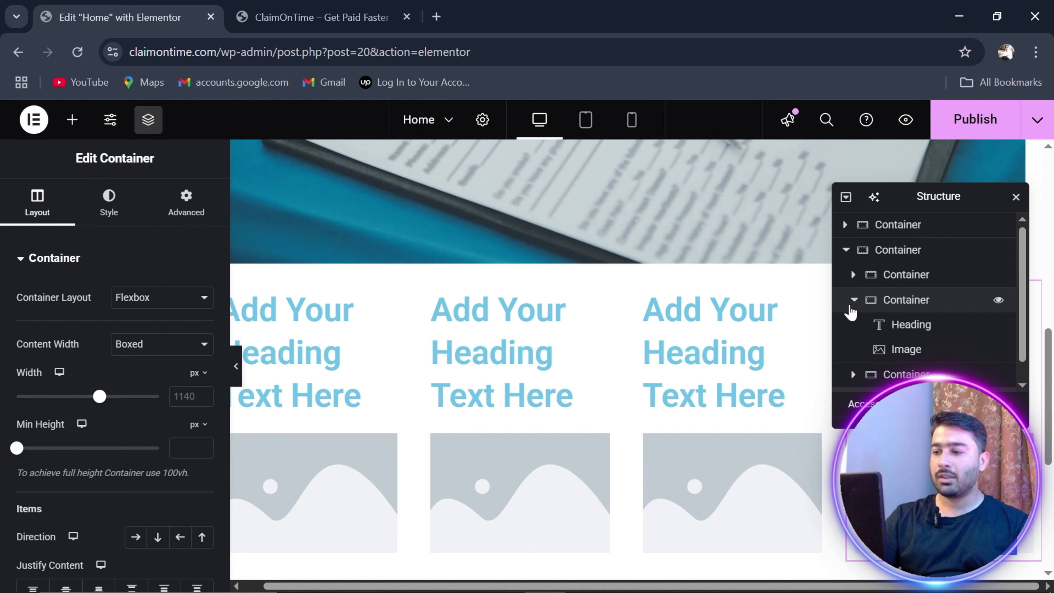
click(851, 307)
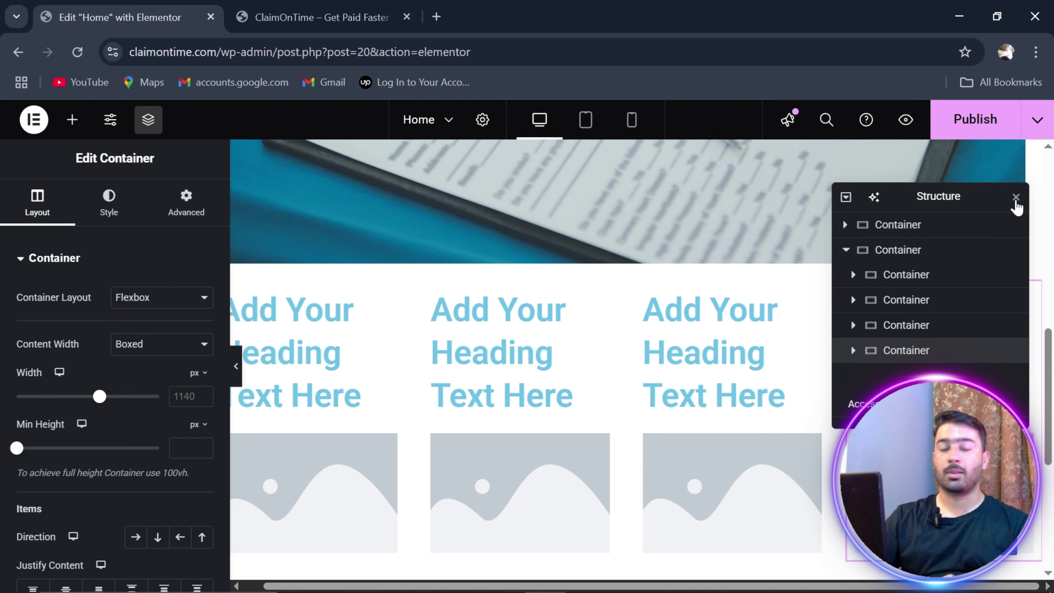
click(1016, 197)
drag(1050, 352, 1050, 402)
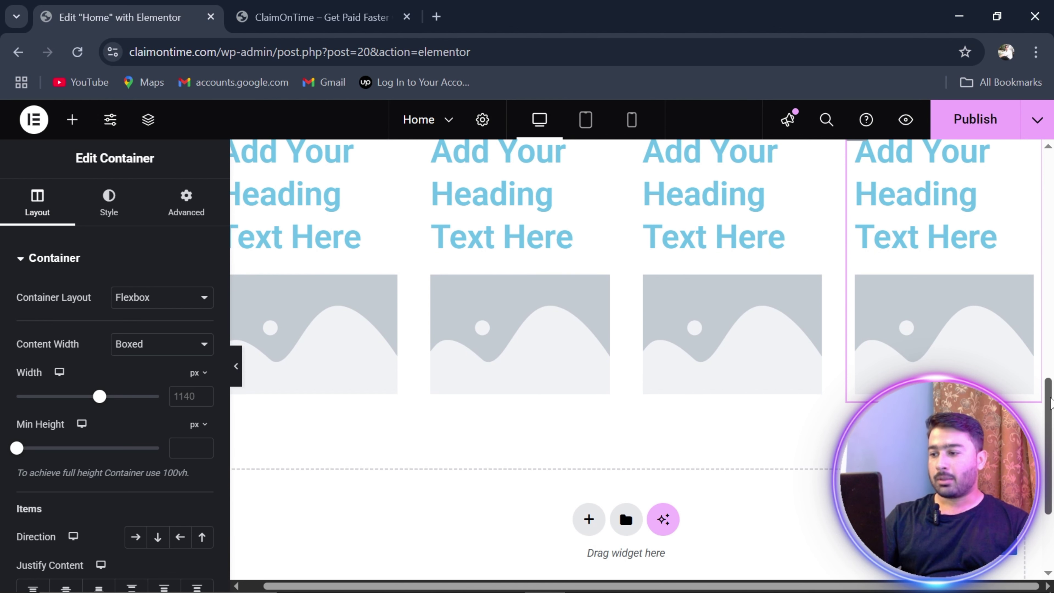
drag(1051, 401, 1051, 380)
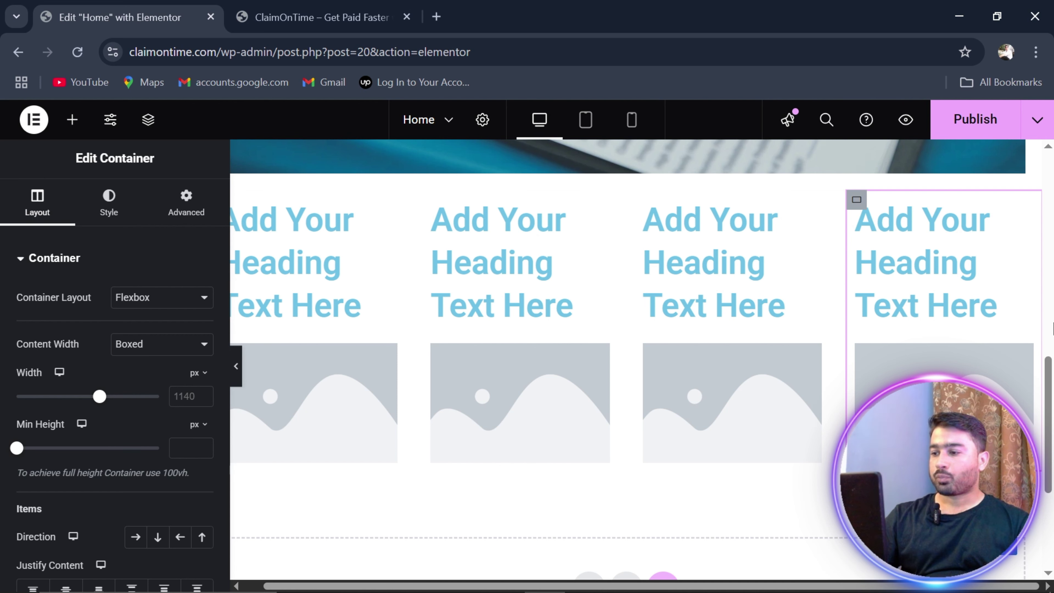
drag(1052, 390, 1051, 188)
mouse_move(665, 320)
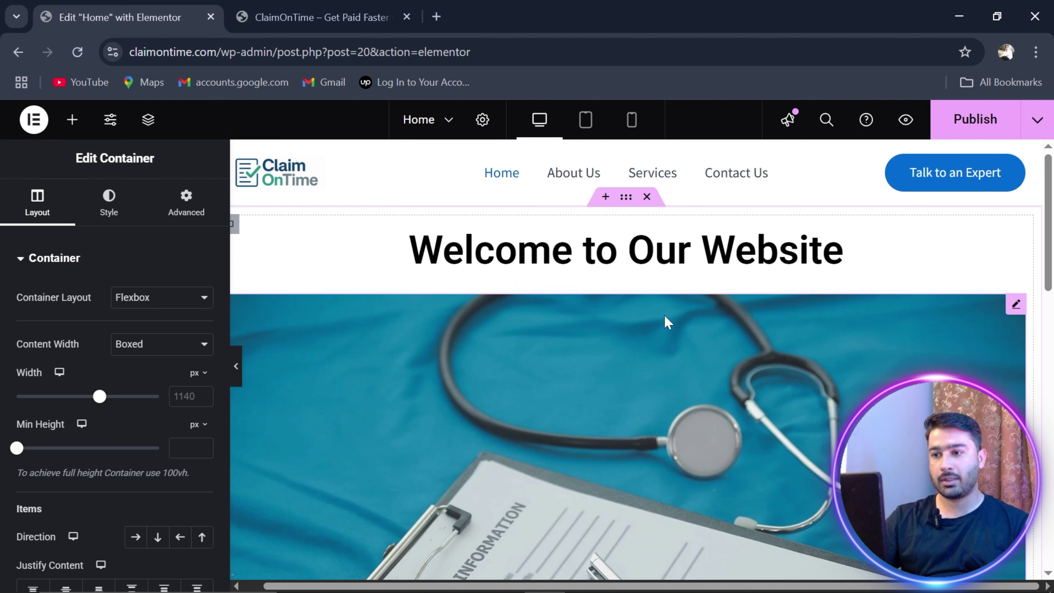
- Delete both existing sections from the page and add a new single-column flexbox container with downward direction
click(647, 198)
click(647, 197)
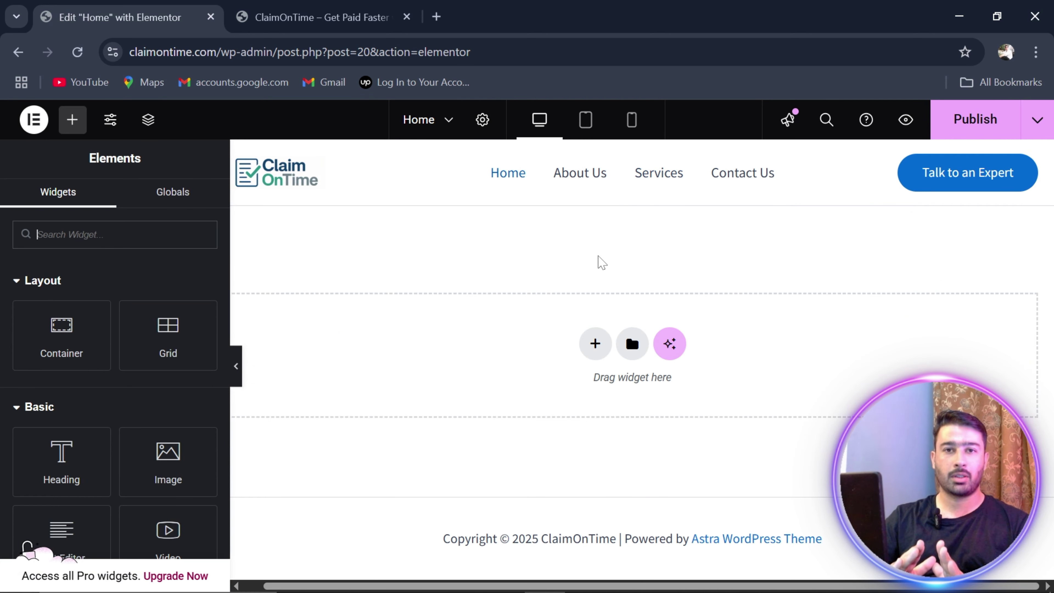
click(594, 342)
click(591, 384)
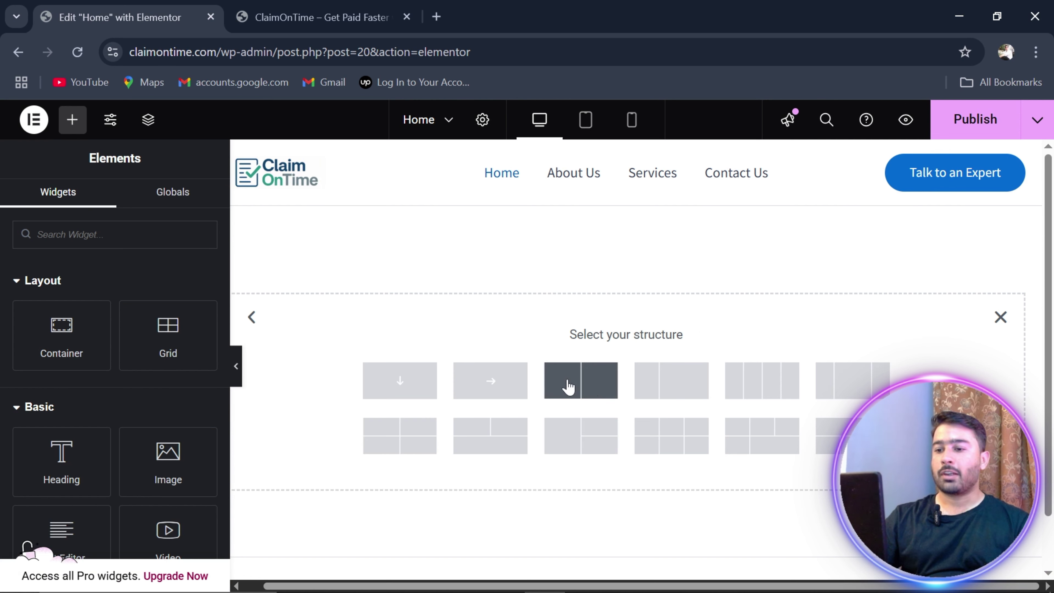
click(400, 382)
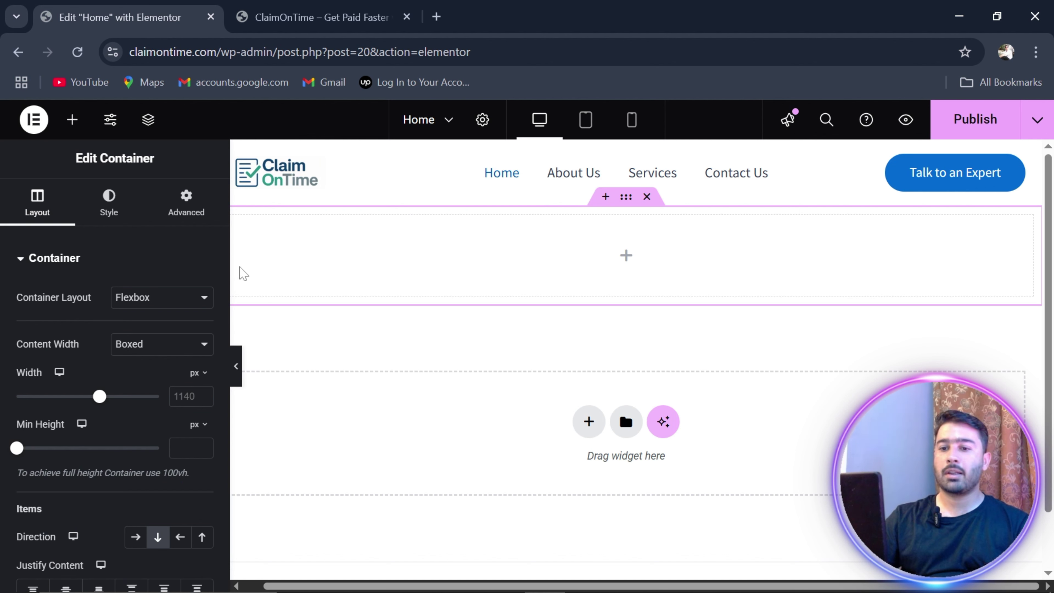
- Make the new container's content full width and set its margin and padding to 0 on all sides
click(130, 345)
click(145, 385)
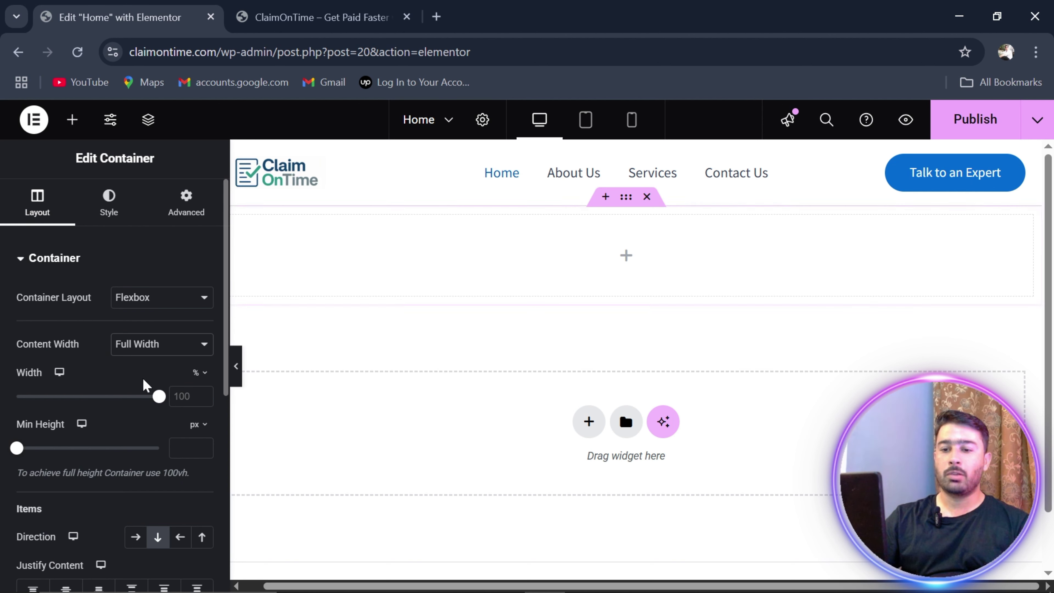
click(197, 221)
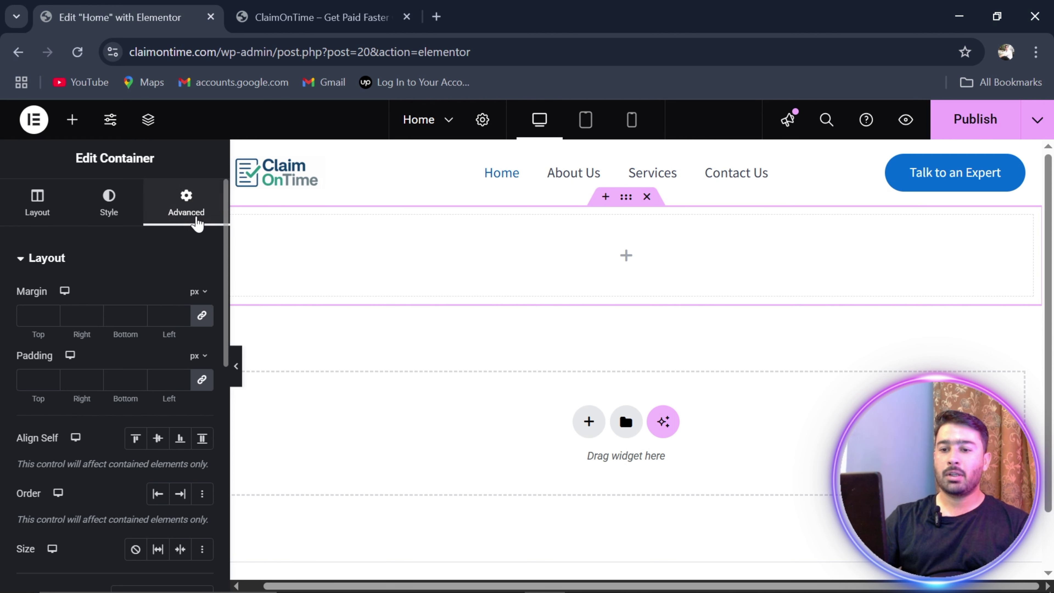
click(207, 320)
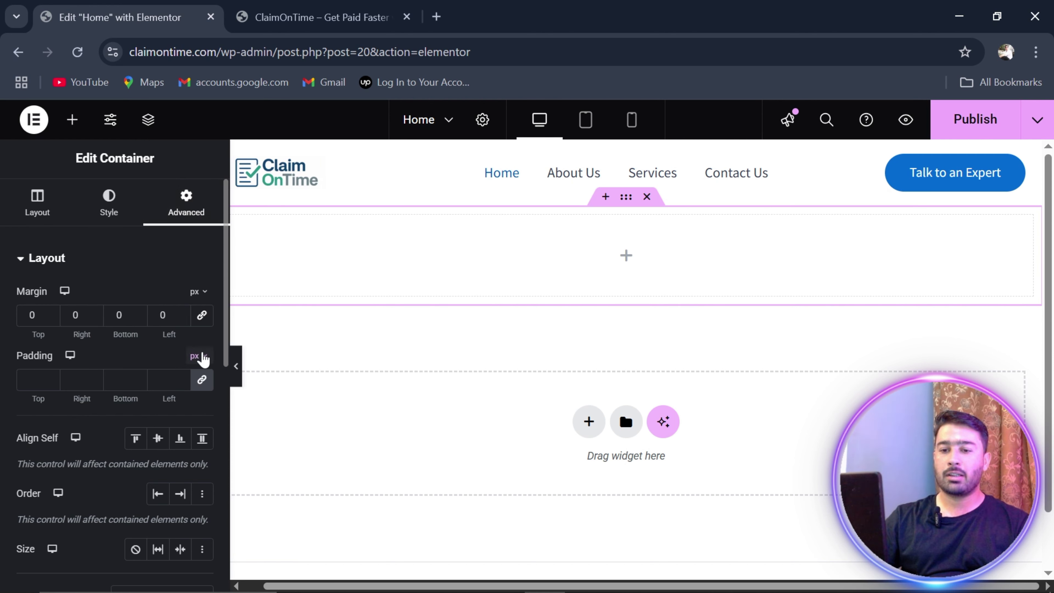
click(202, 380)
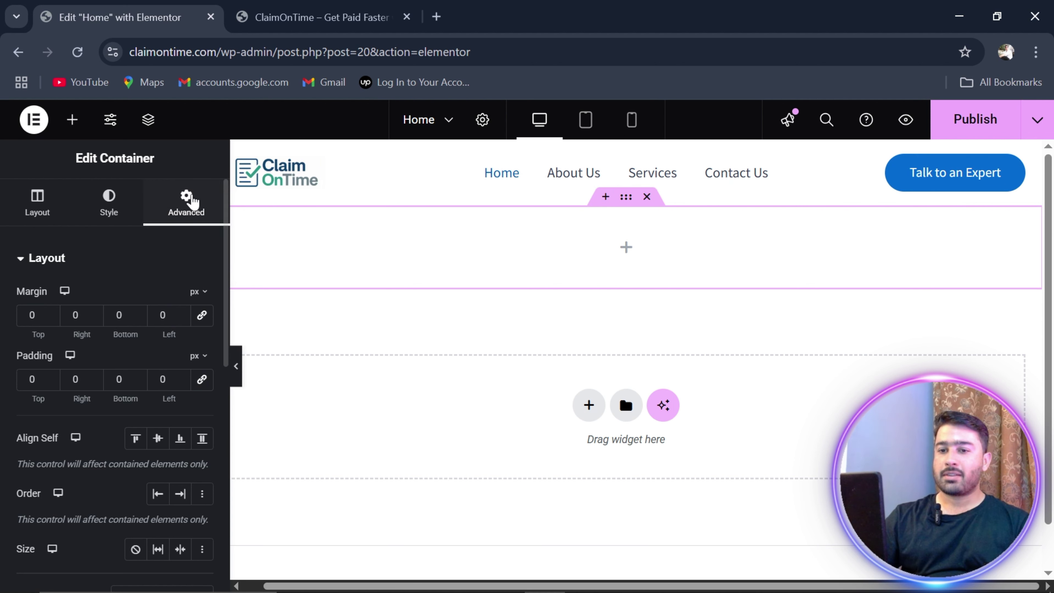
- Try a dark red classic background colour on the container and clear it again
click(107, 203)
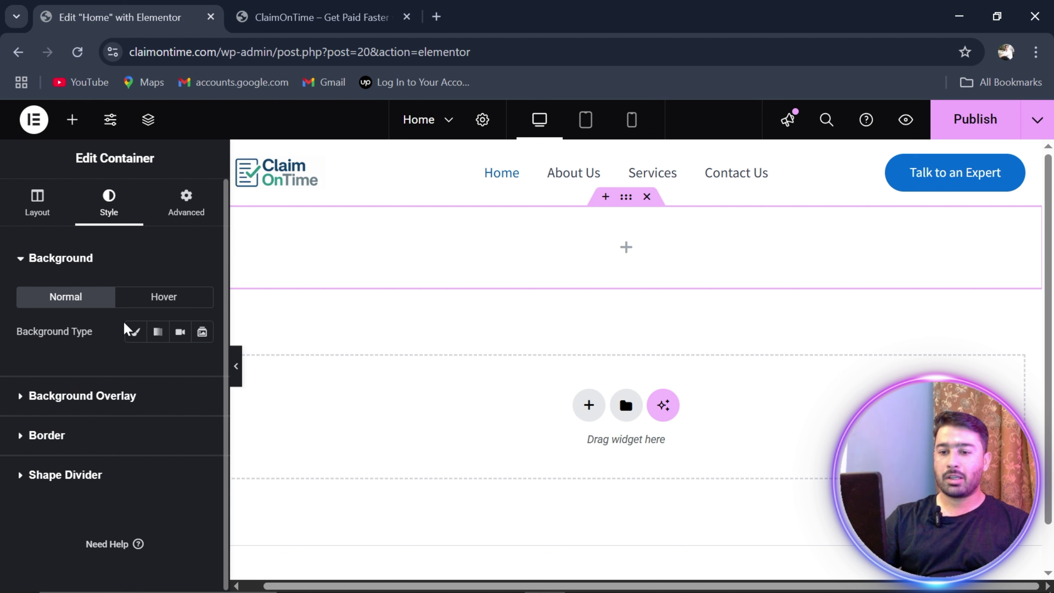
click(135, 335)
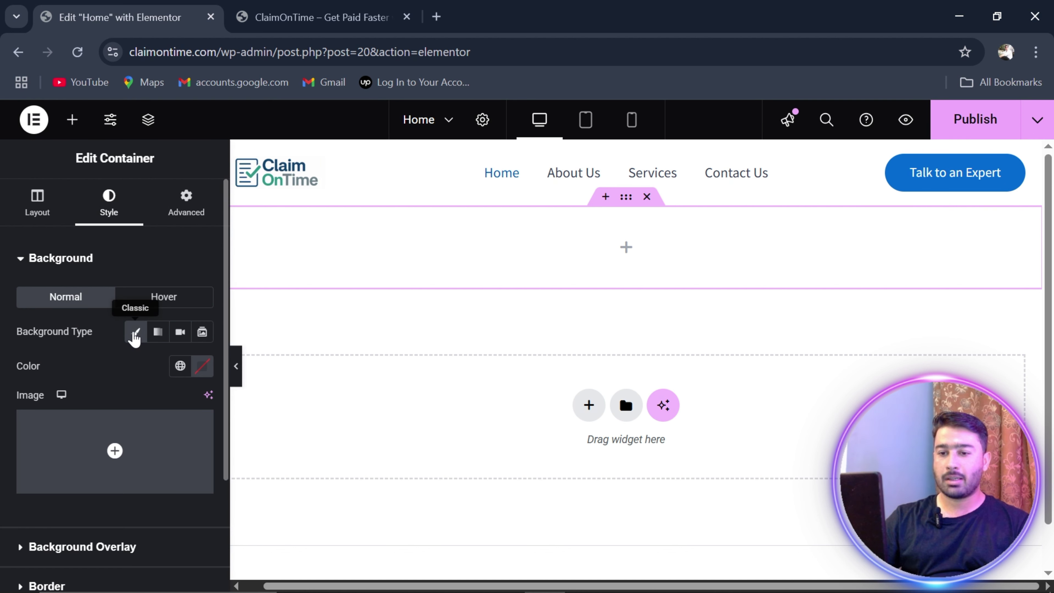
click(202, 366)
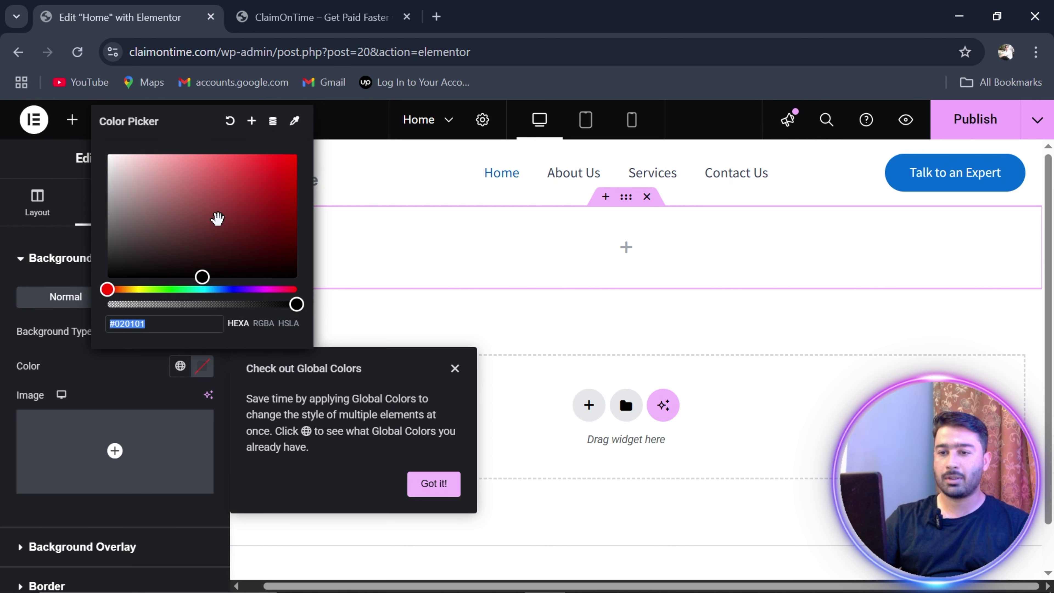
click(270, 176)
drag(270, 176, 275, 205)
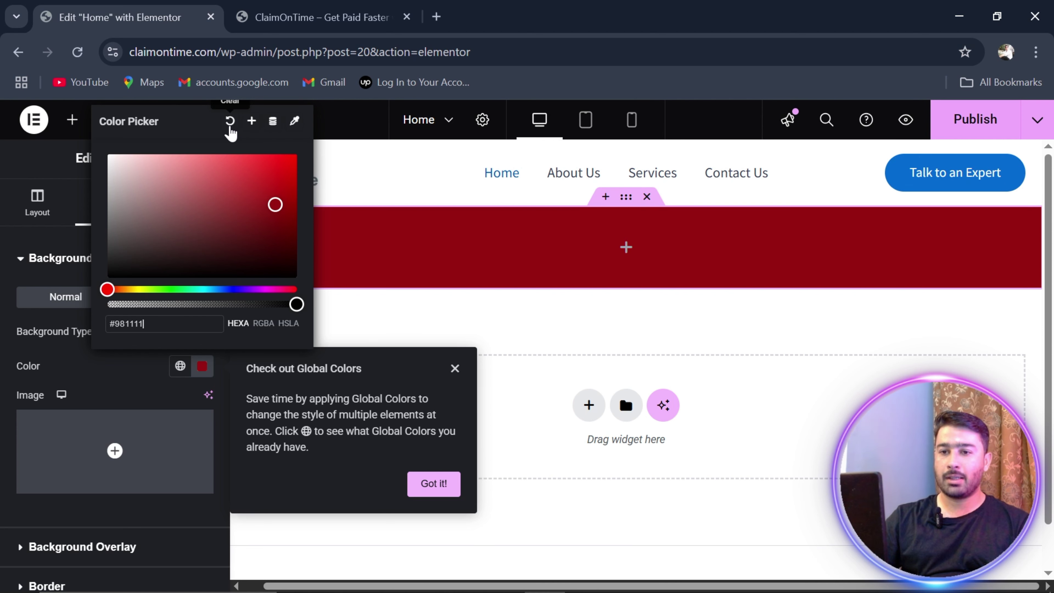
click(229, 121)
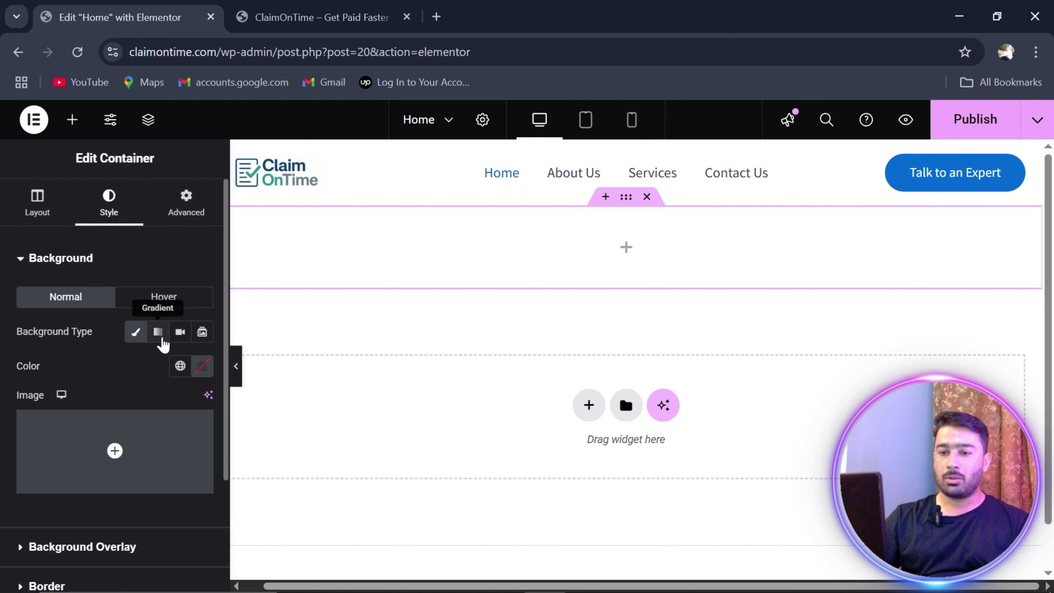
- Give the container a slideshow background made of the health insurance claim form image and cheap-medical-billing-services.webp
click(159, 332)
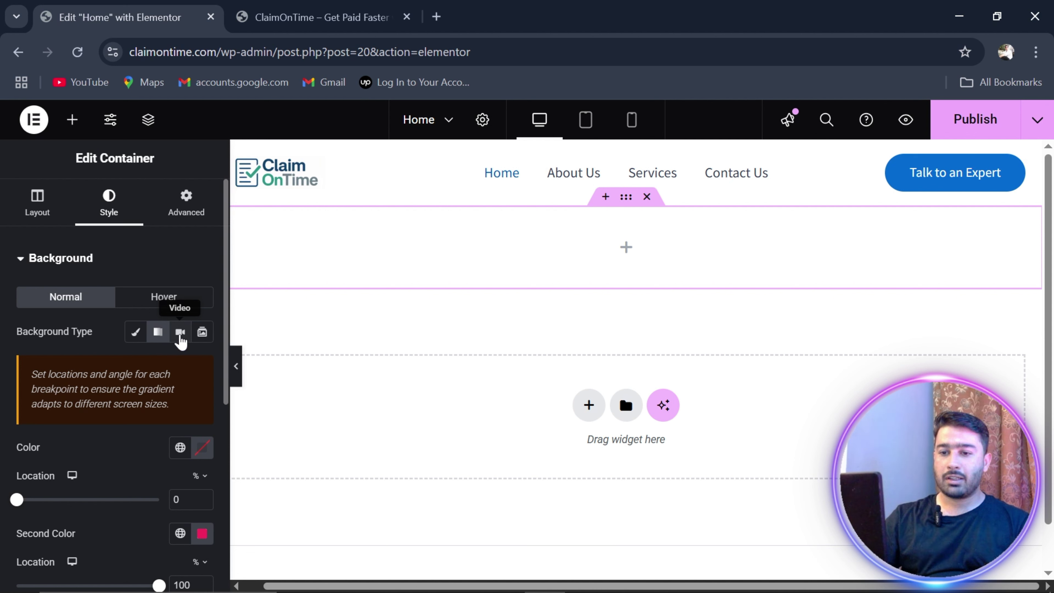
click(180, 335)
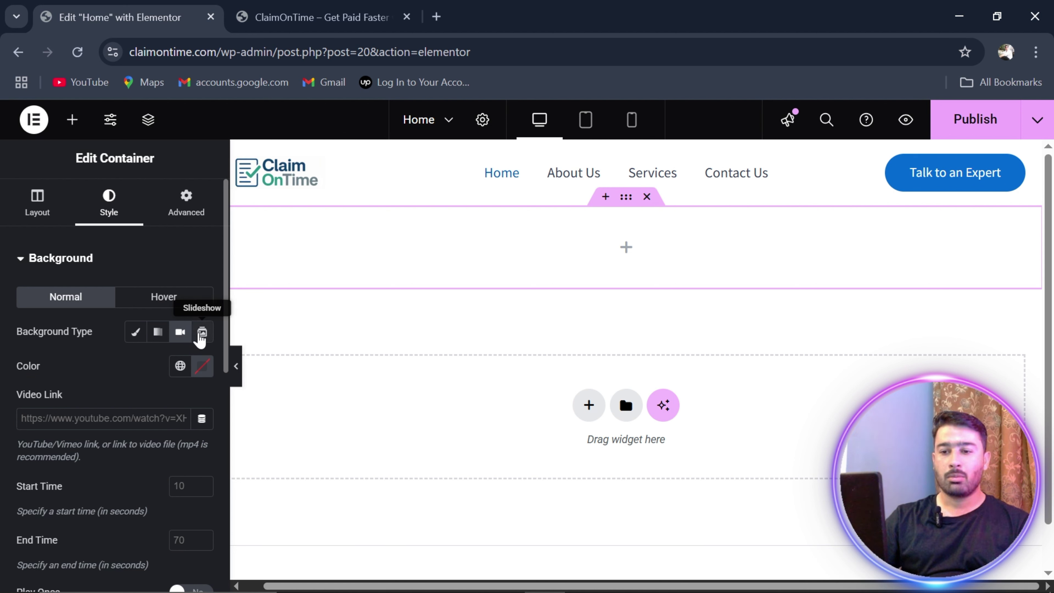
click(201, 335)
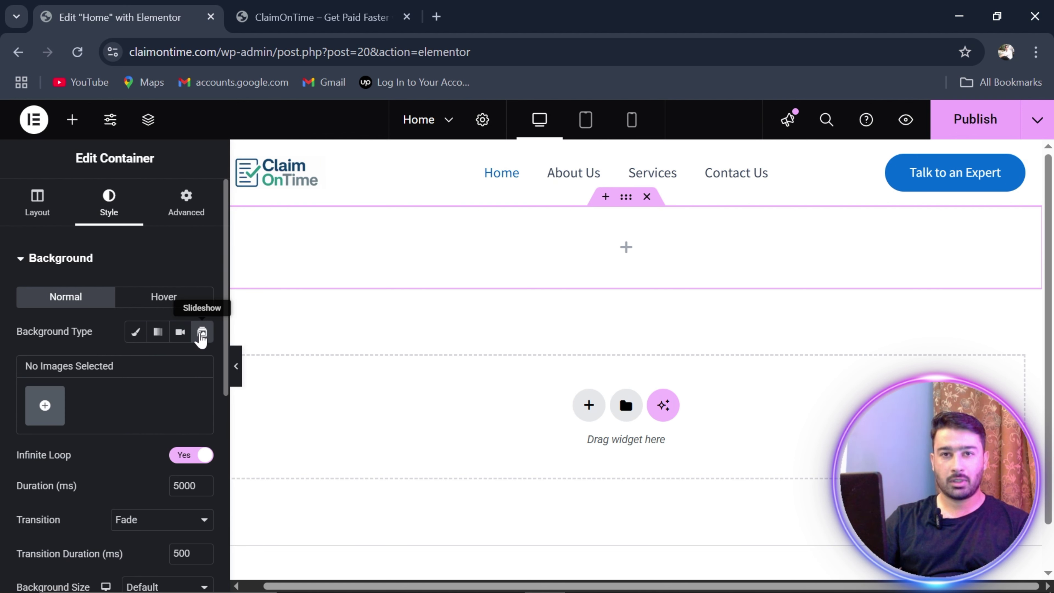
click(57, 409)
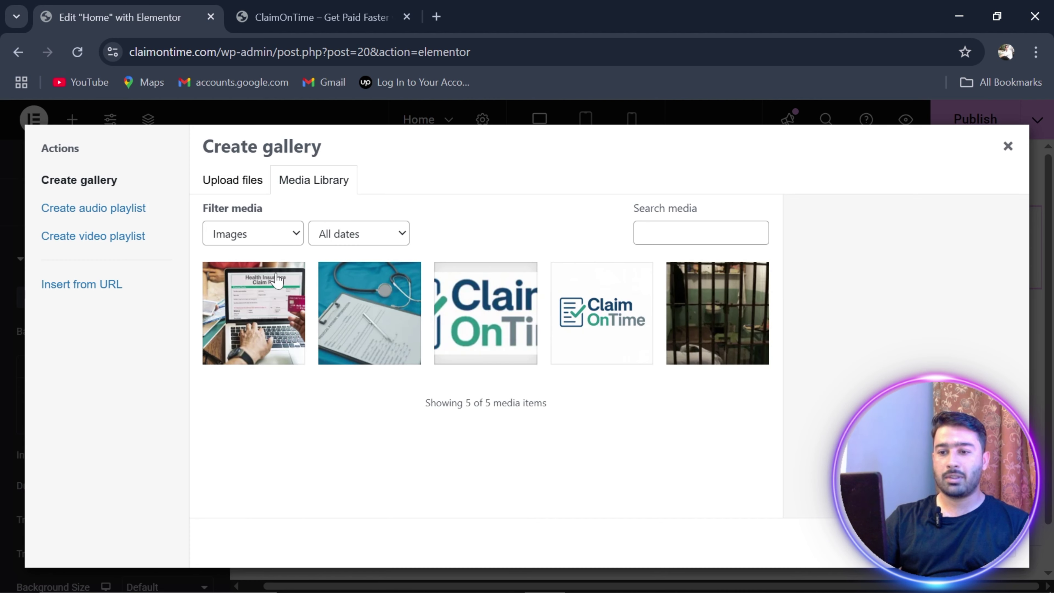
click(286, 284)
click(388, 298)
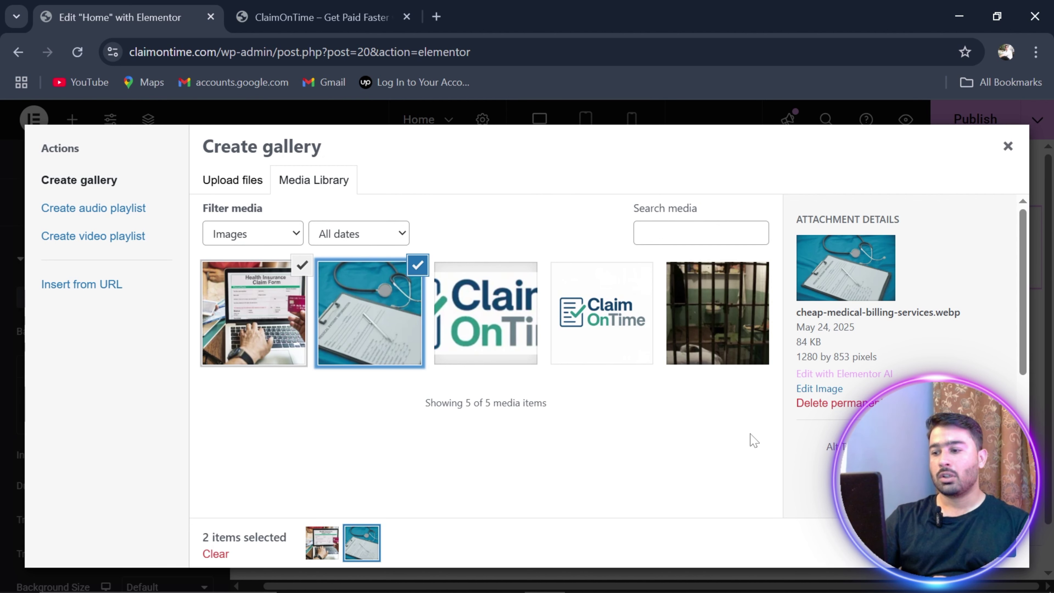
click(966, 543)
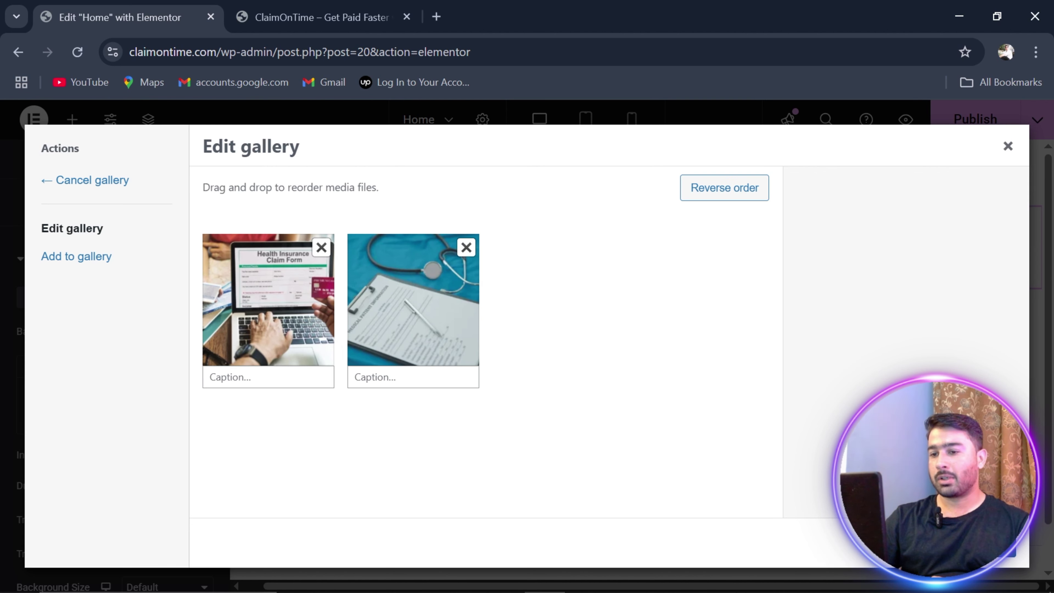
click(965, 543)
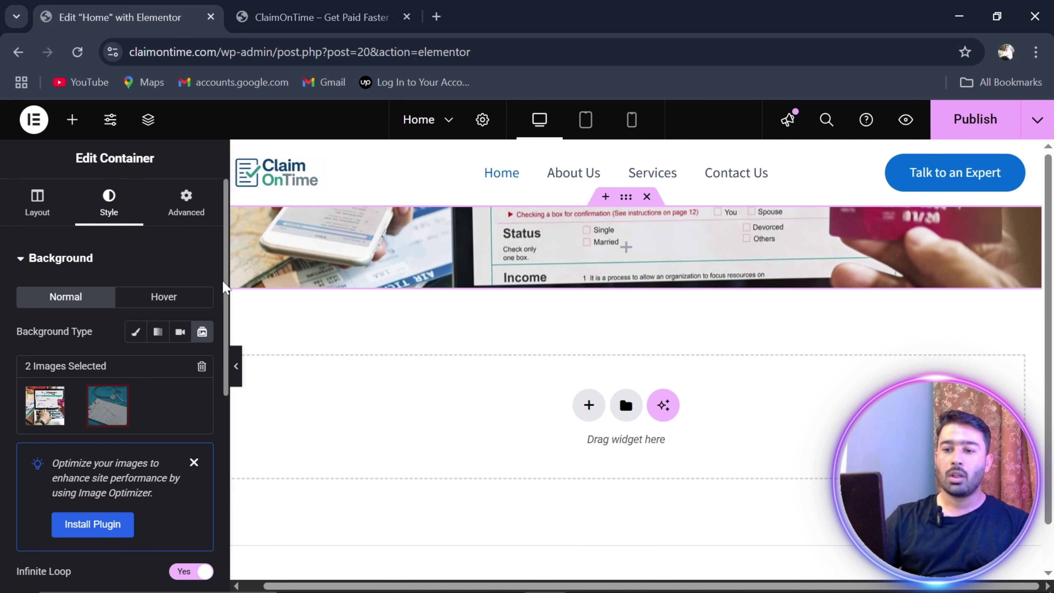
- Set the slideshow's background size to Cover and its background position to Center Center
scroll(223, 287, down, 8)
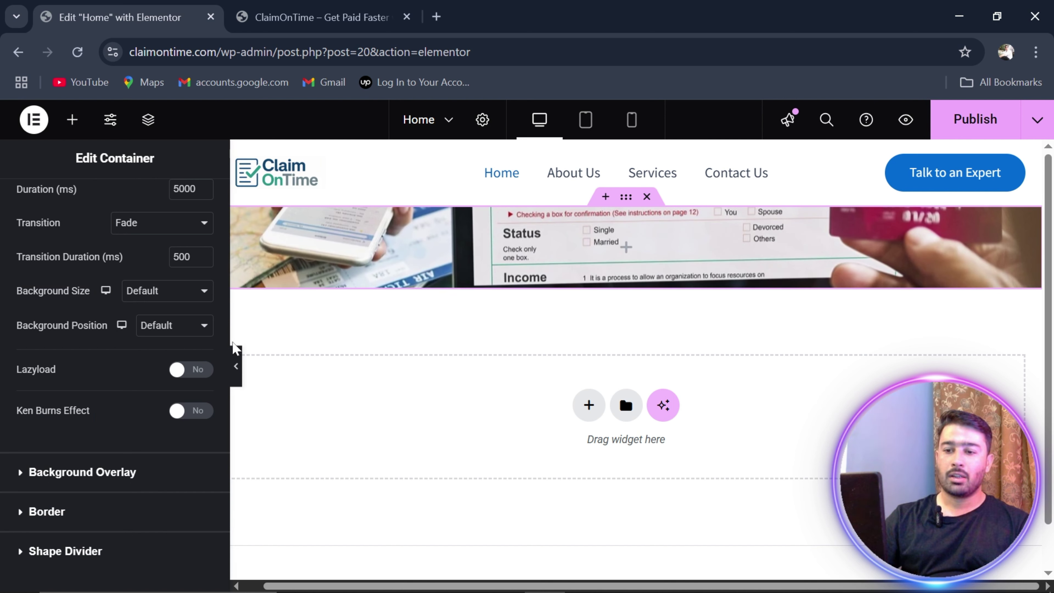
drag(227, 391, 206, 350)
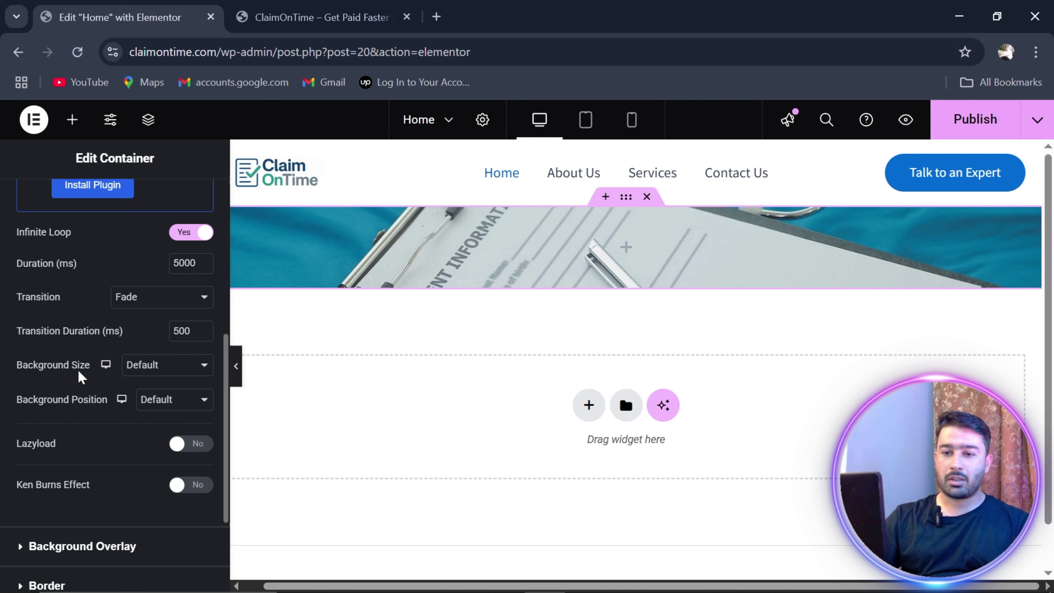
click(139, 376)
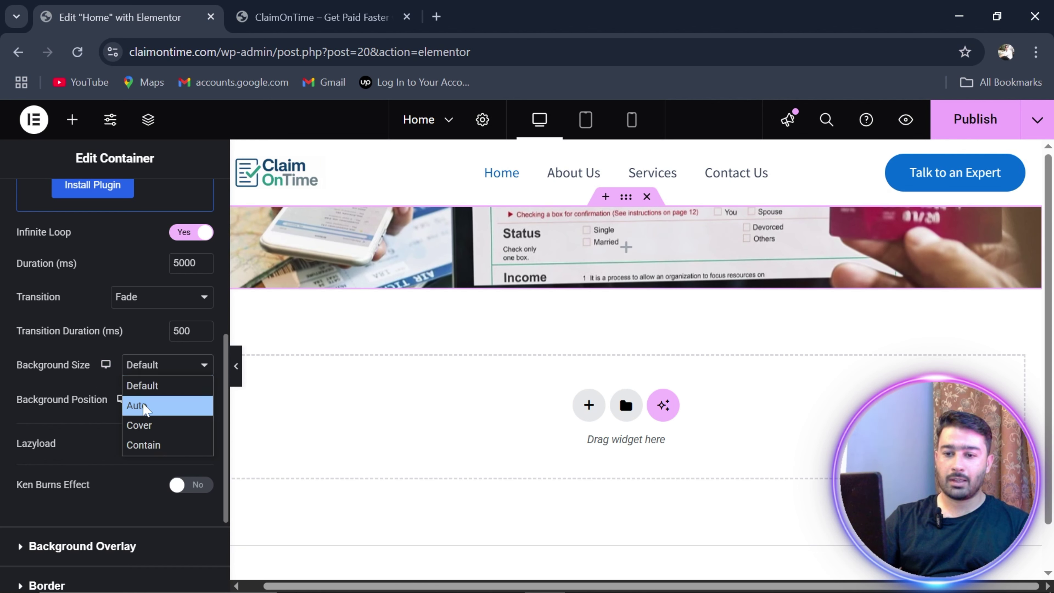
click(147, 425)
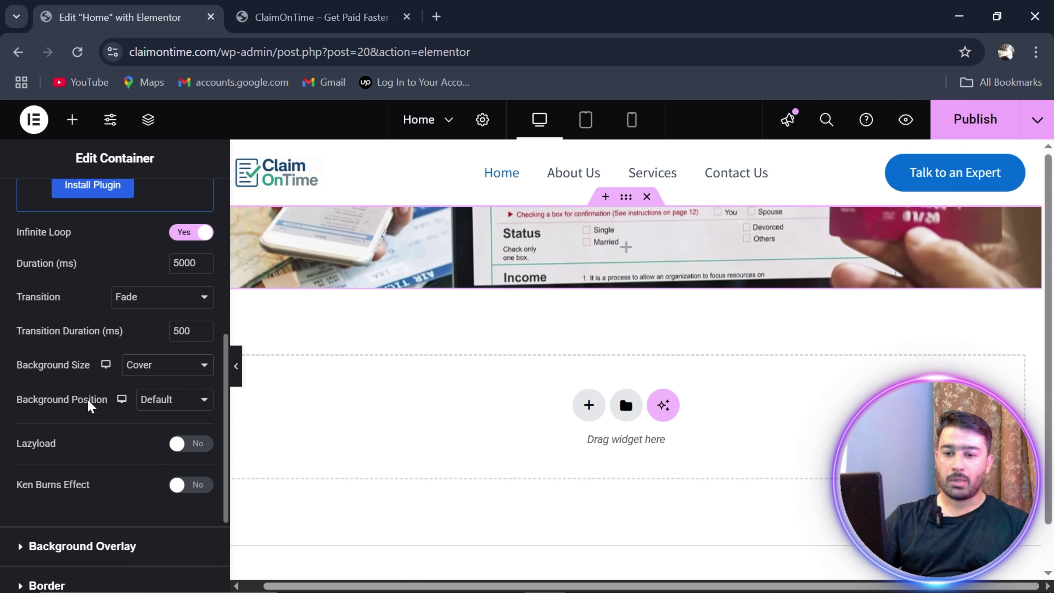
click(149, 403)
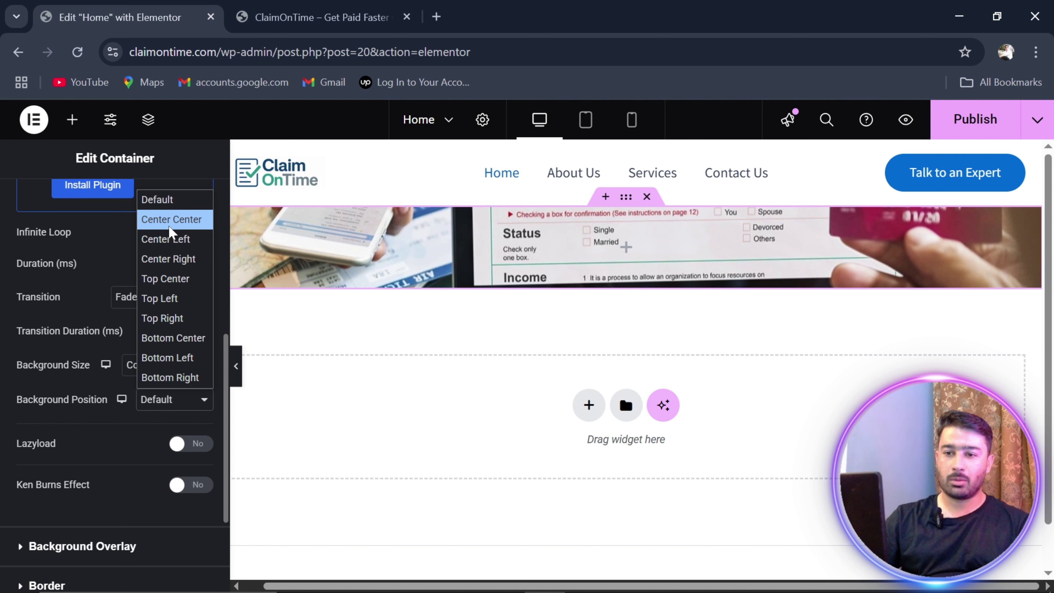
click(170, 224)
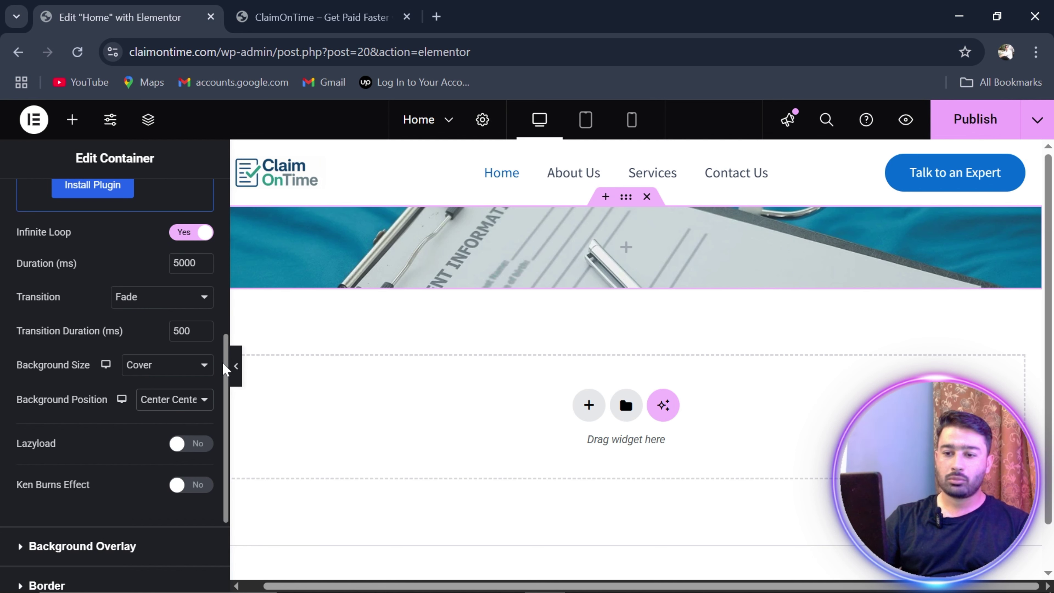
scroll(195, 395, down, 1)
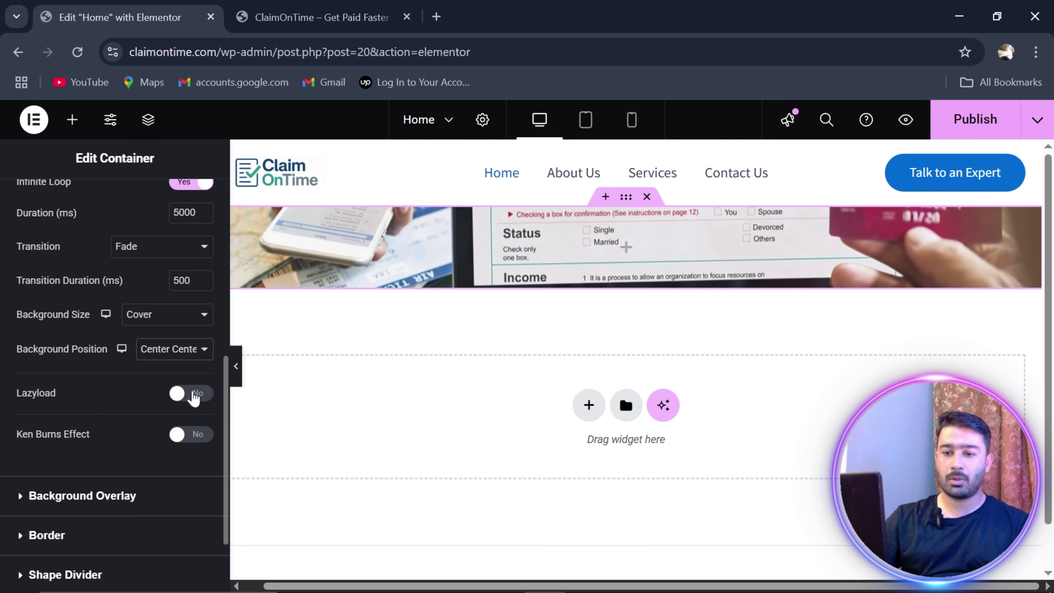
drag(227, 365, 224, 171)
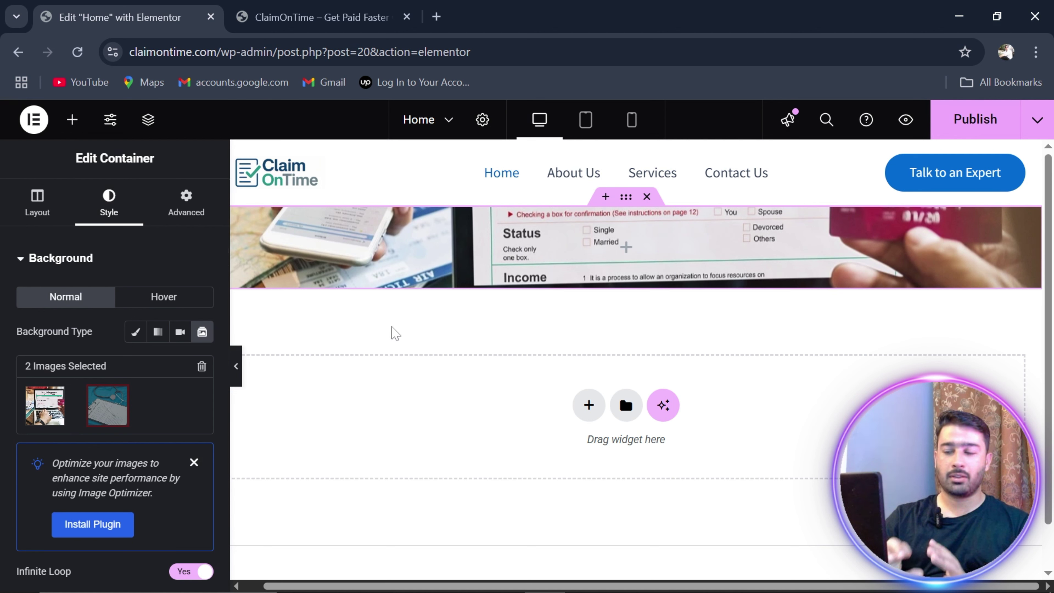
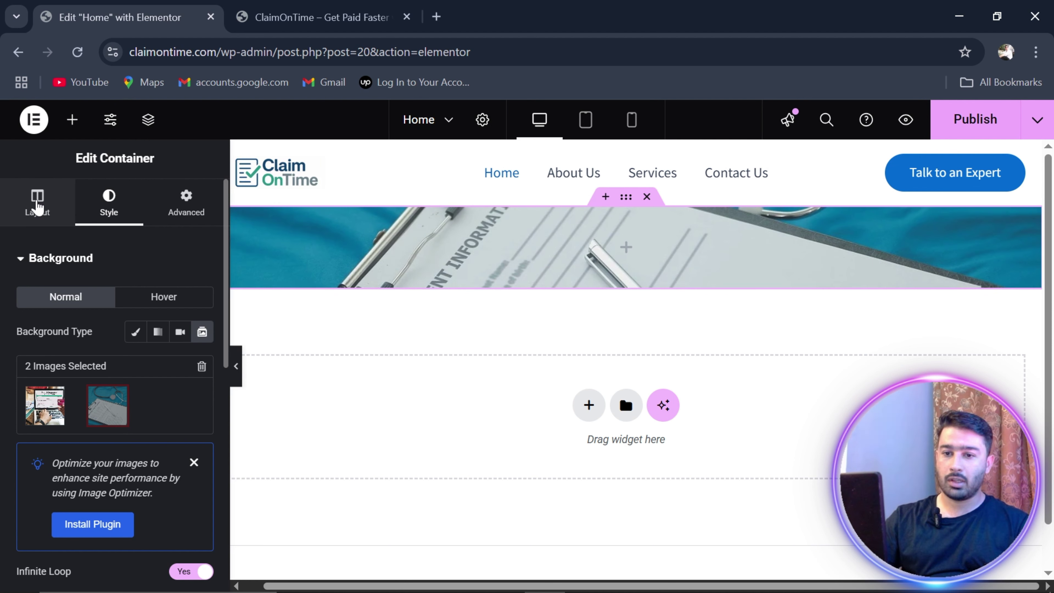
- Set the container's minimum height to 75 vh, trying 100 vh for comparison
click(37, 204)
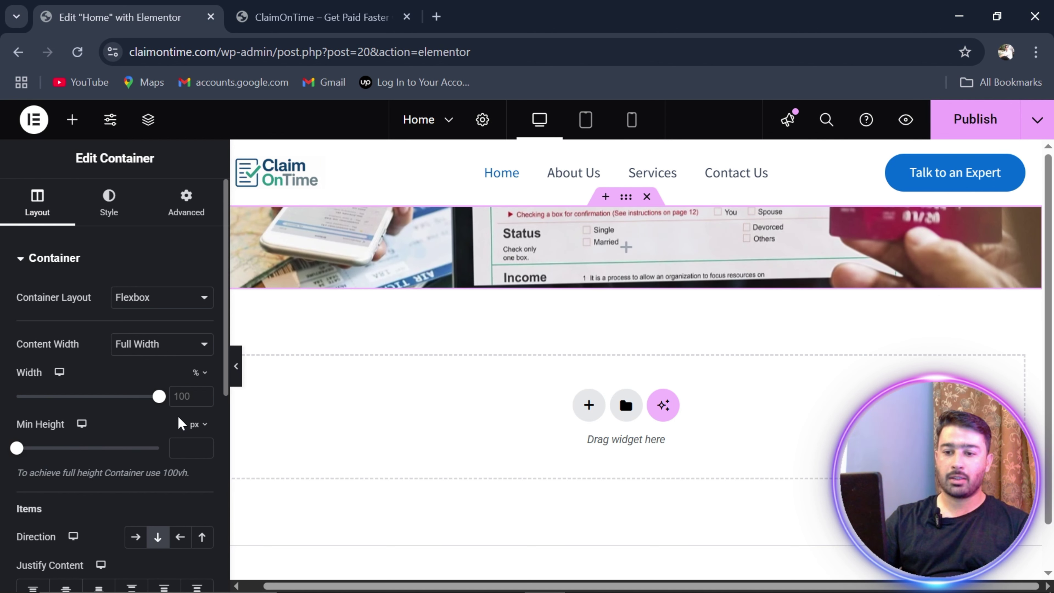
click(197, 424)
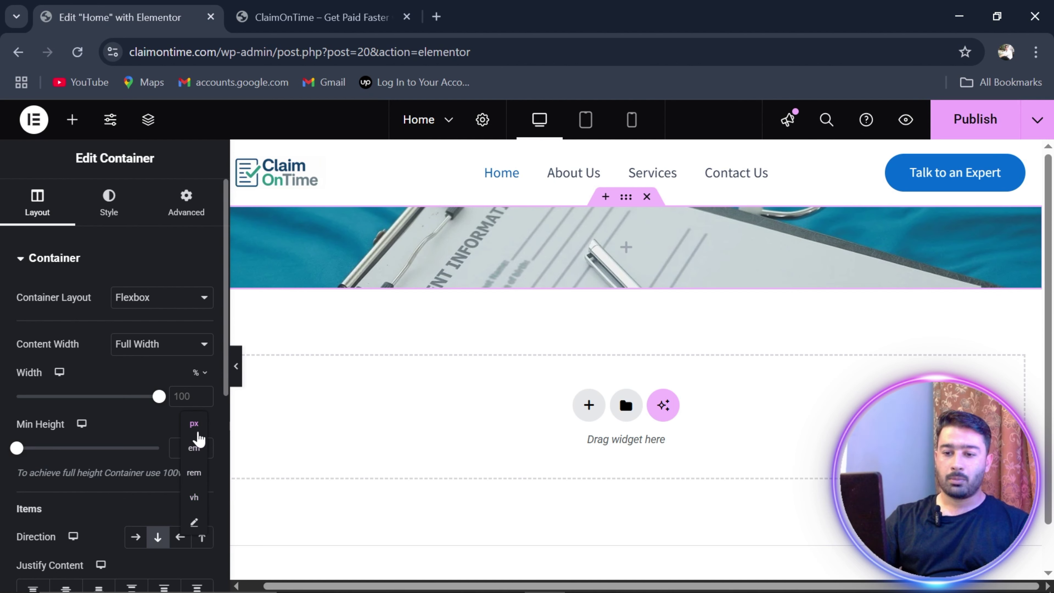
click(195, 498)
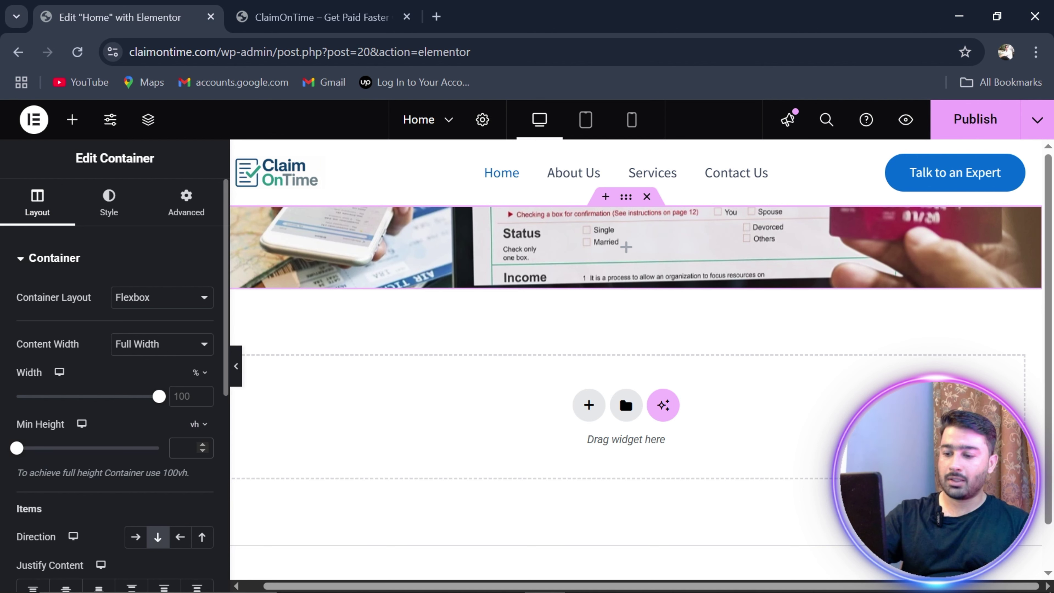
text(75)
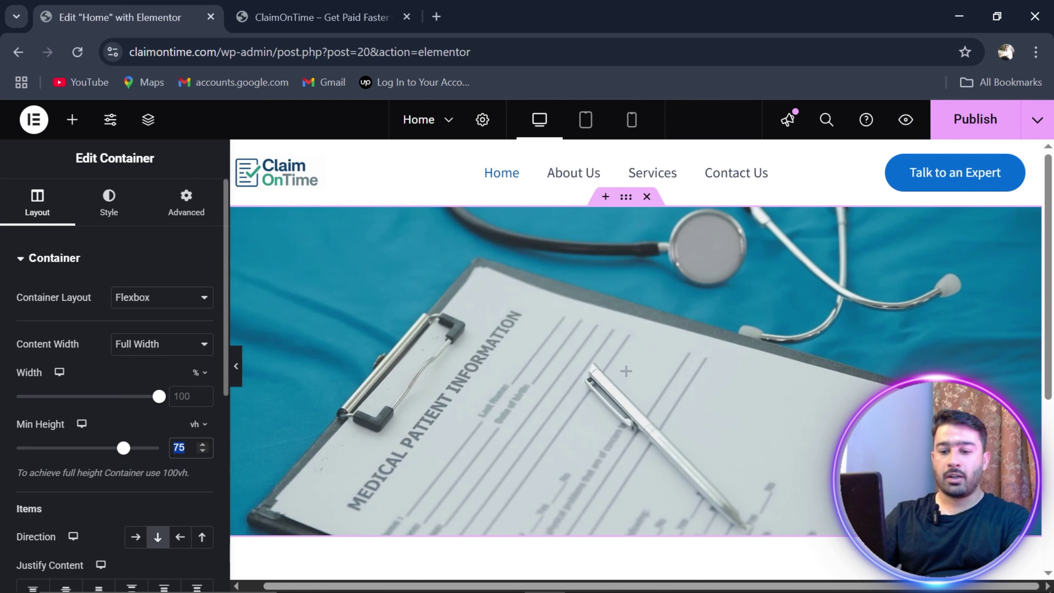
text(100)
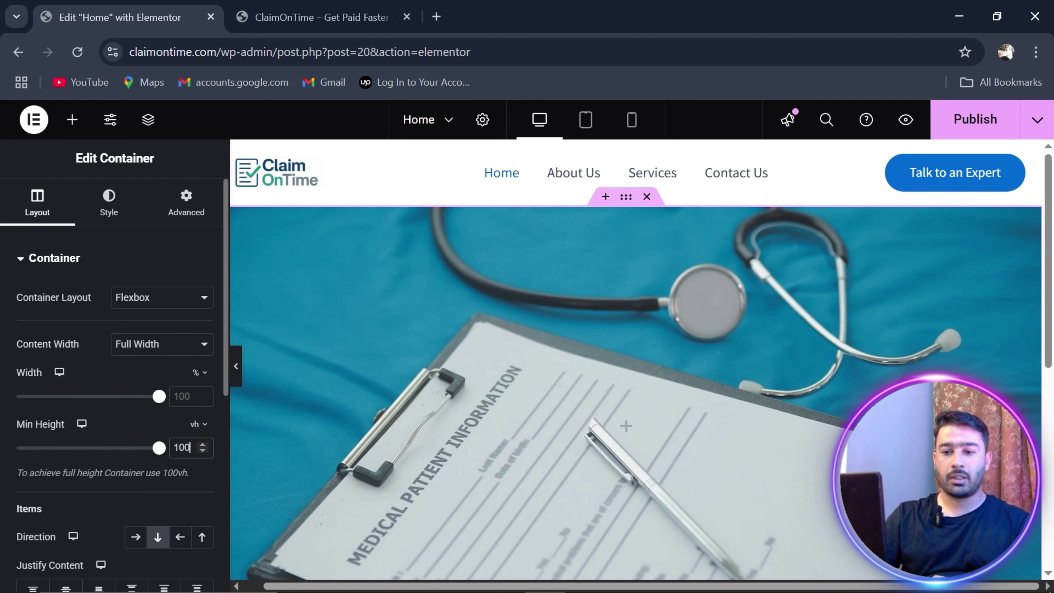
text(75)
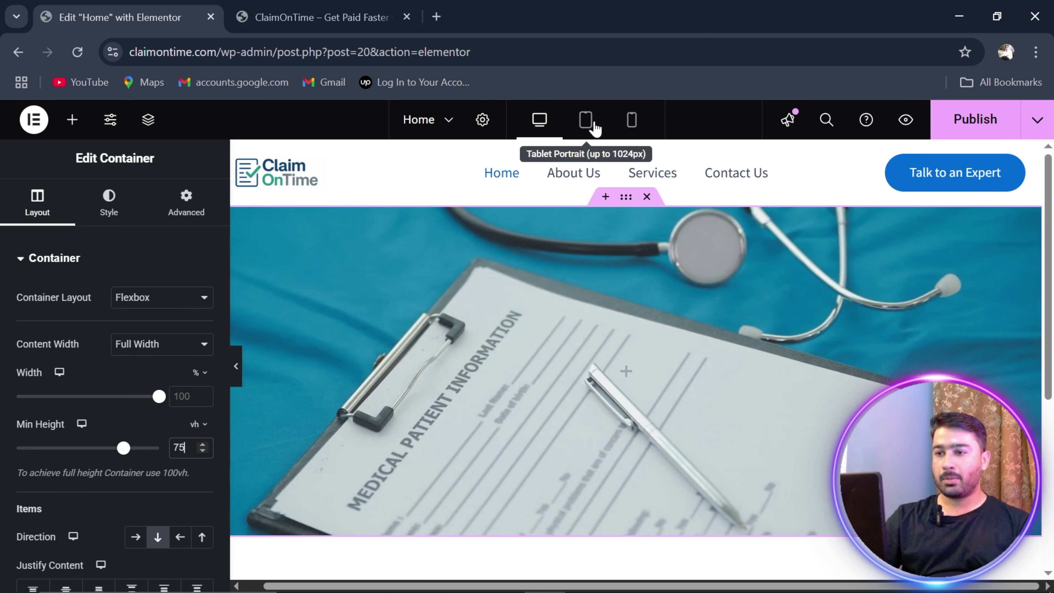
- Check the container in tablet view, set its mobile minimum height to 50 vh, and return to desktop view
click(594, 127)
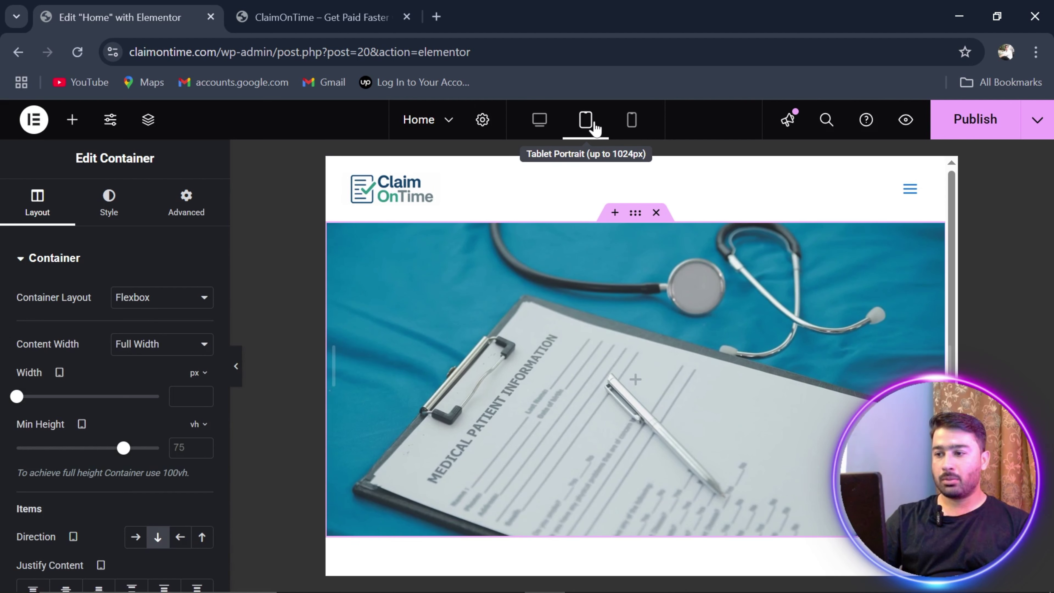
click(632, 127)
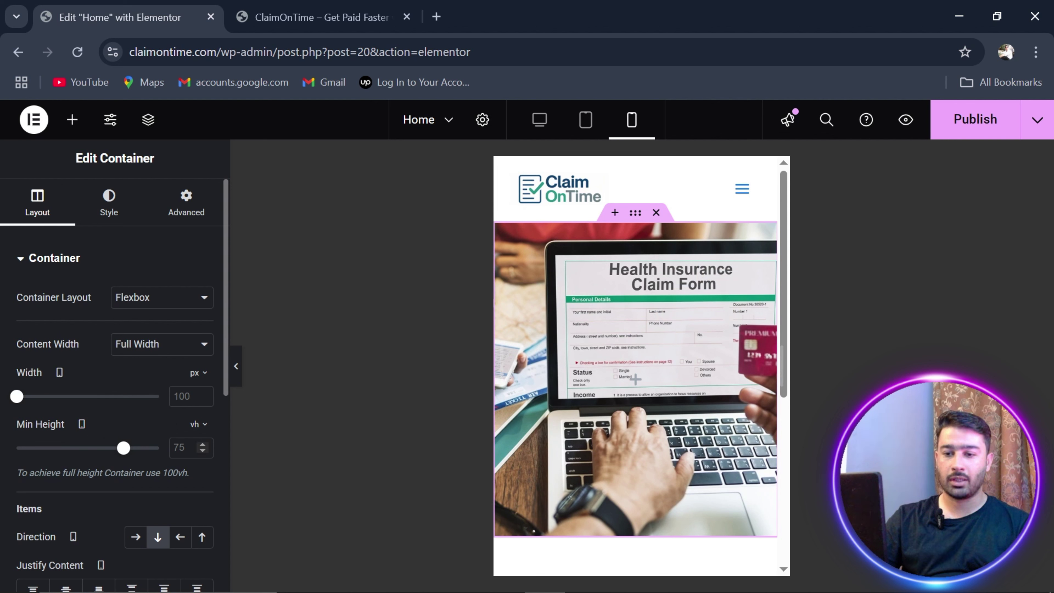
key(BackSpace)
key(BackSpace)
text(50)
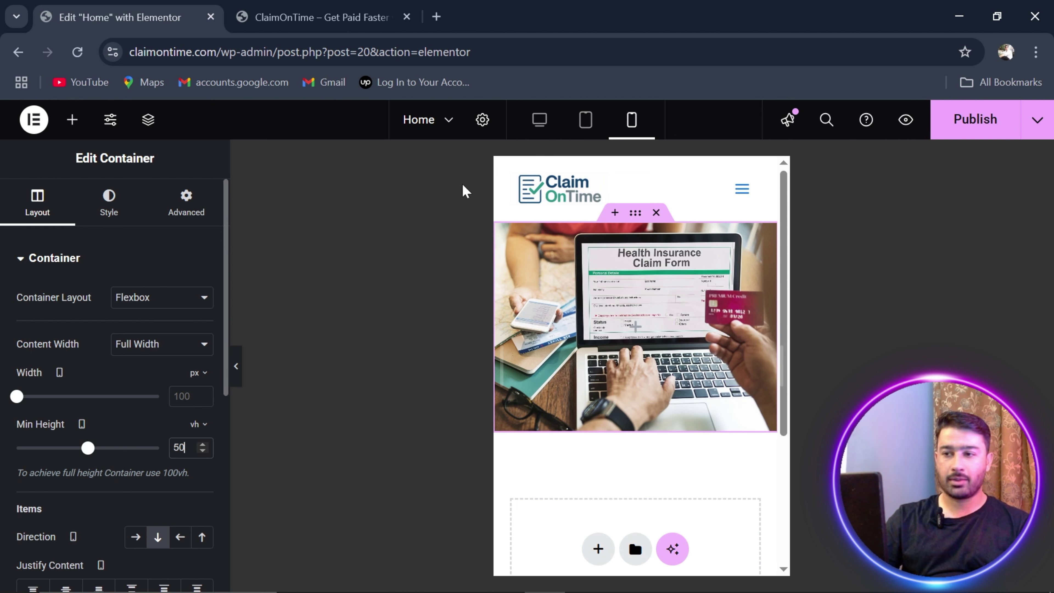
click(540, 121)
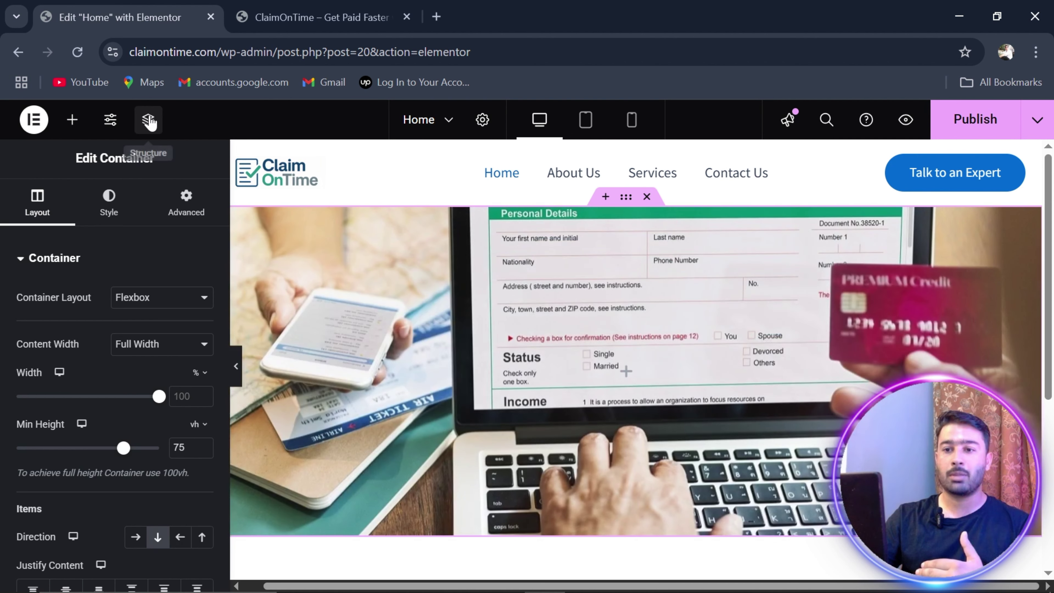
click(148, 121)
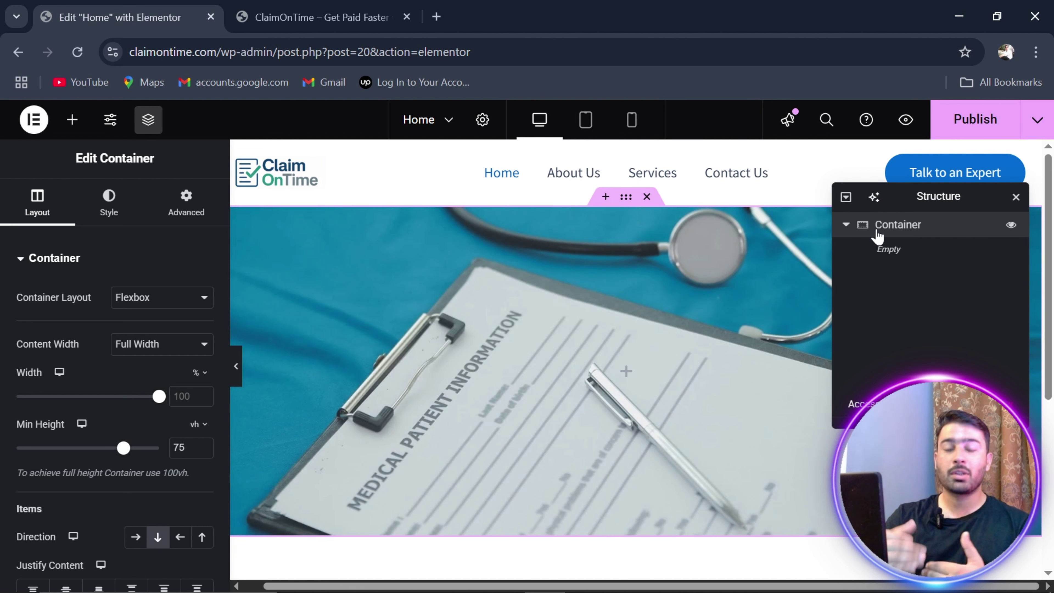
click(1015, 197)
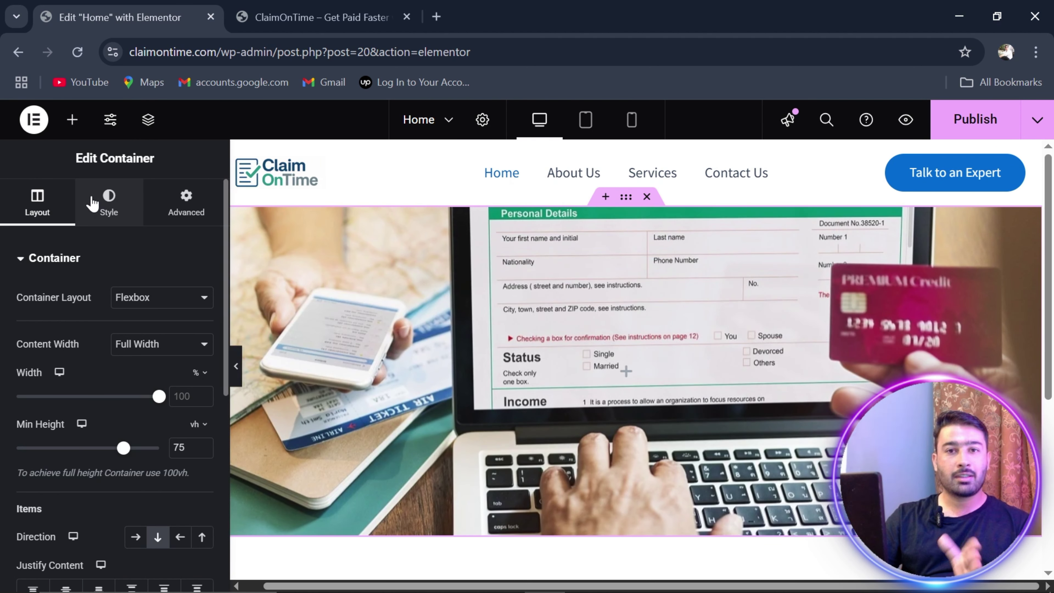
- Turn on Lazyload and the Ken Burns Effect for the container's slideshow background
click(92, 203)
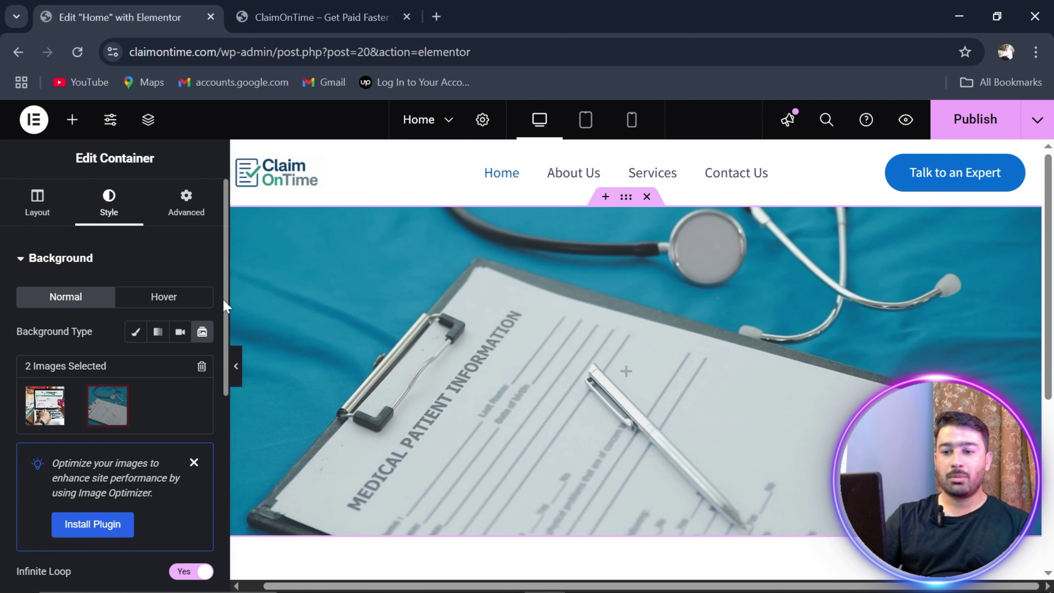
drag(226, 305, 214, 409)
scroll(212, 409, down, 5)
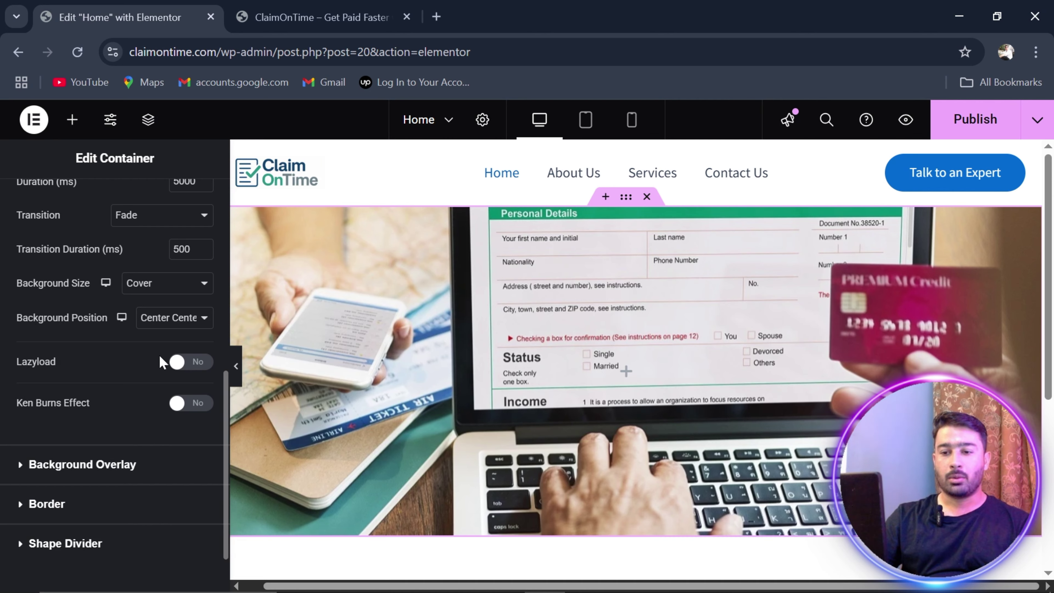
click(191, 362)
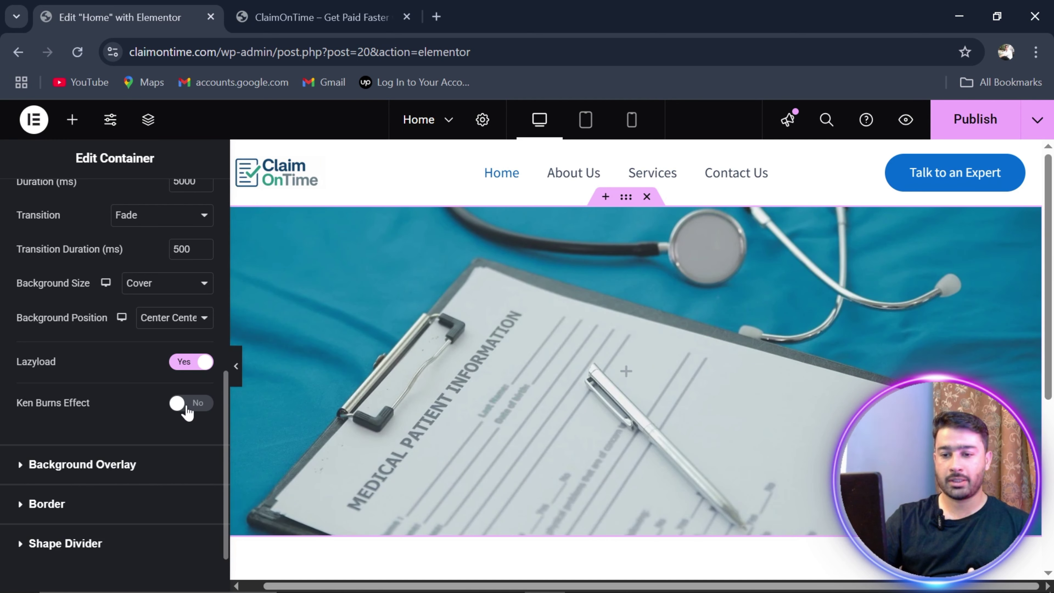
click(188, 403)
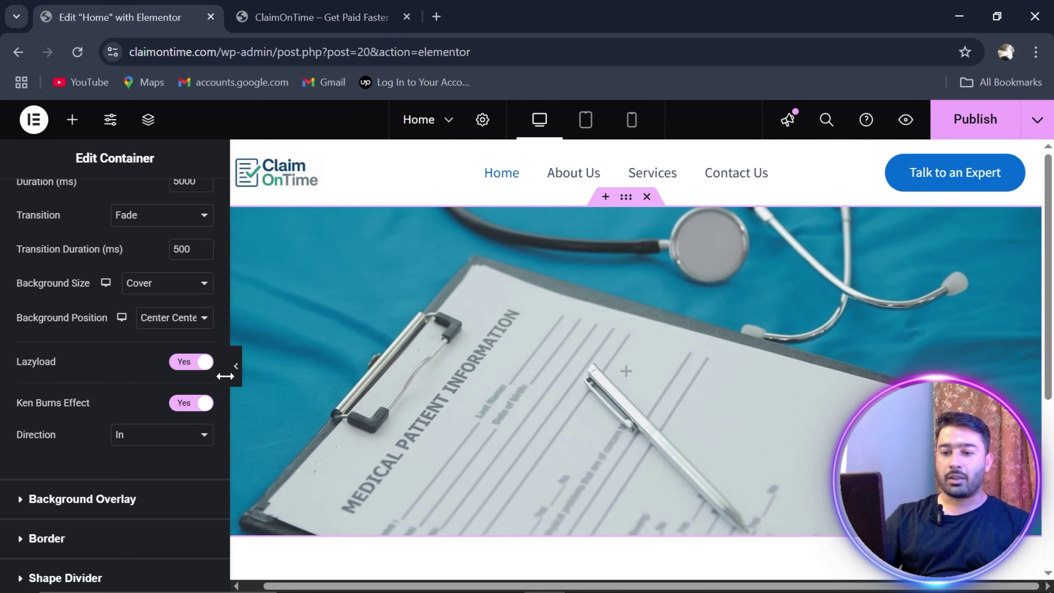
- Give the hero container a classic background overlay in black, #000
drag(224, 376, 173, 203)
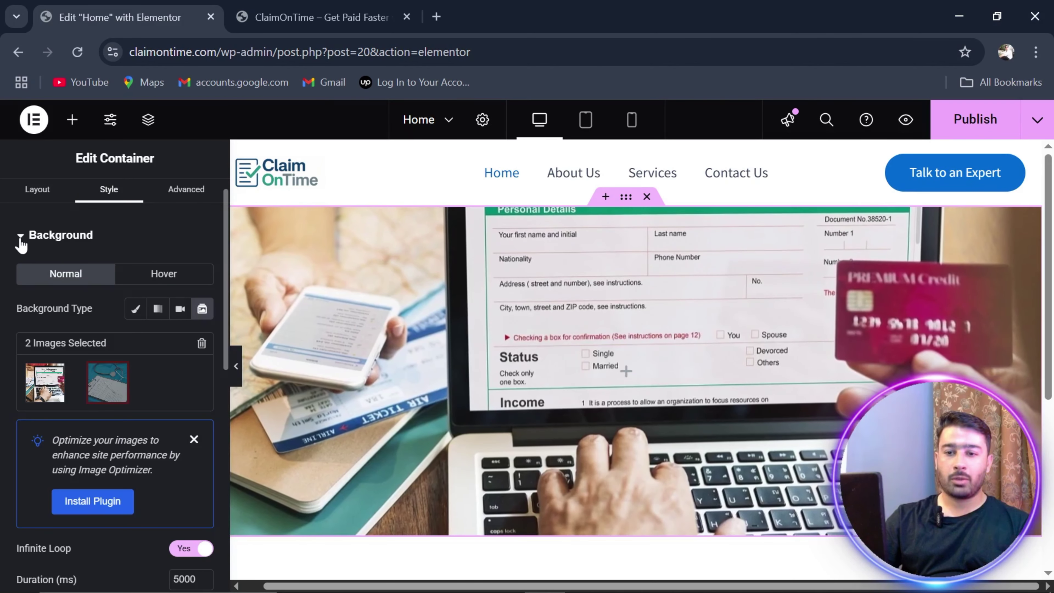
click(20, 239)
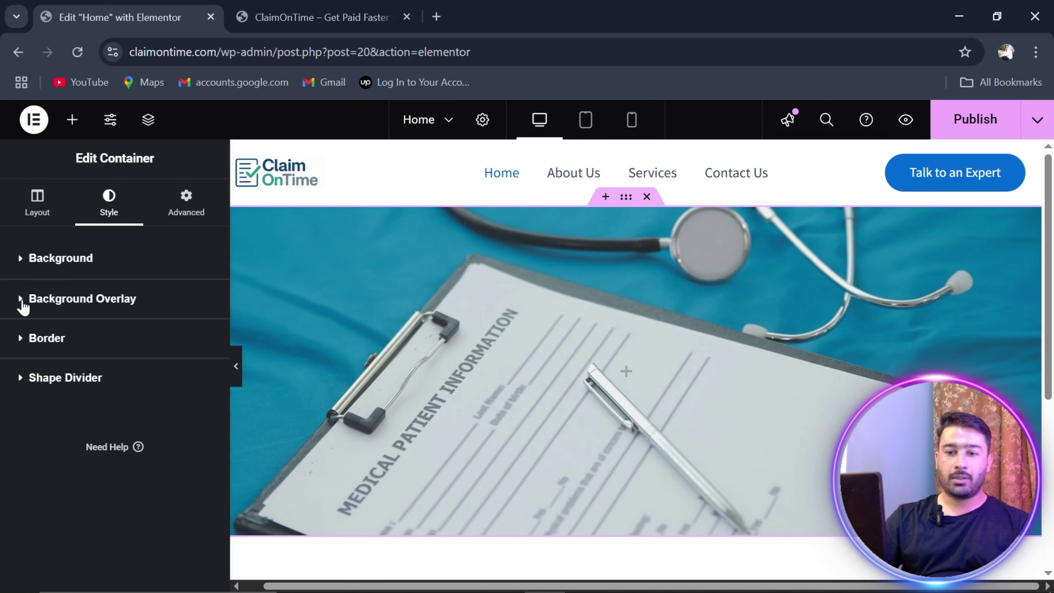
click(23, 305)
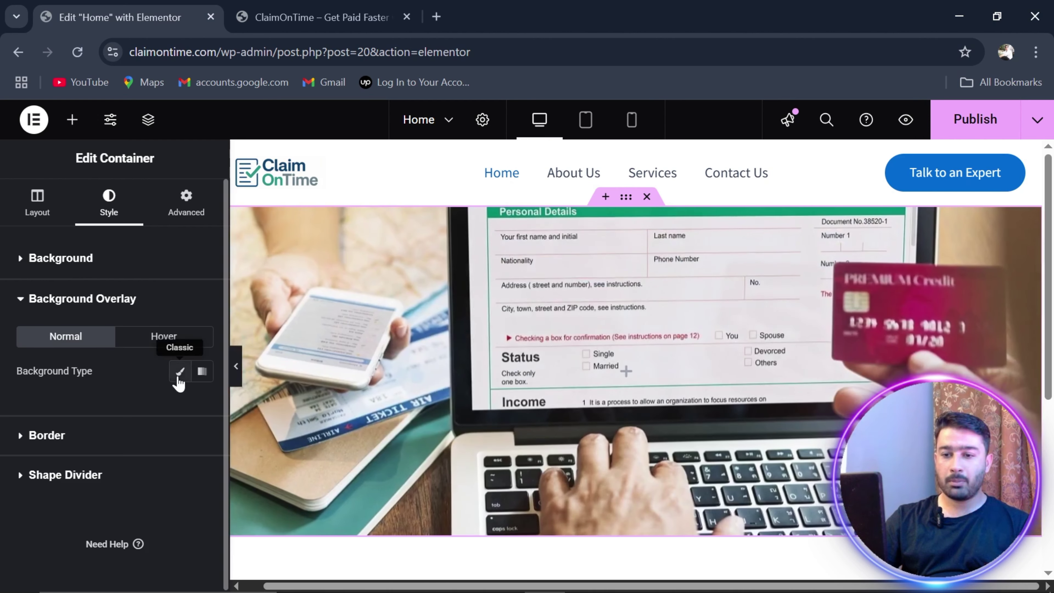
click(179, 376)
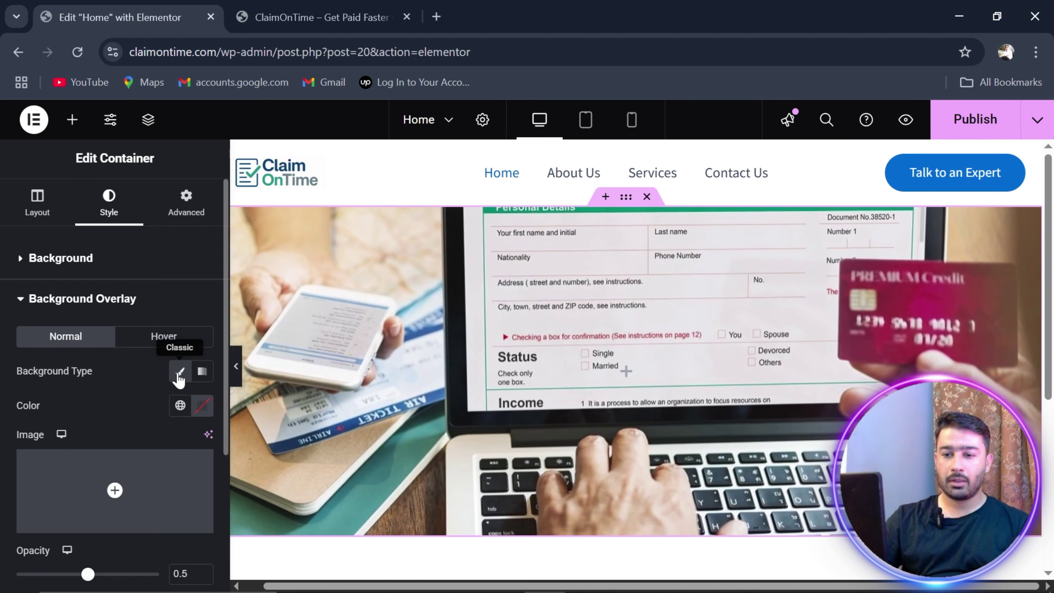
click(202, 405)
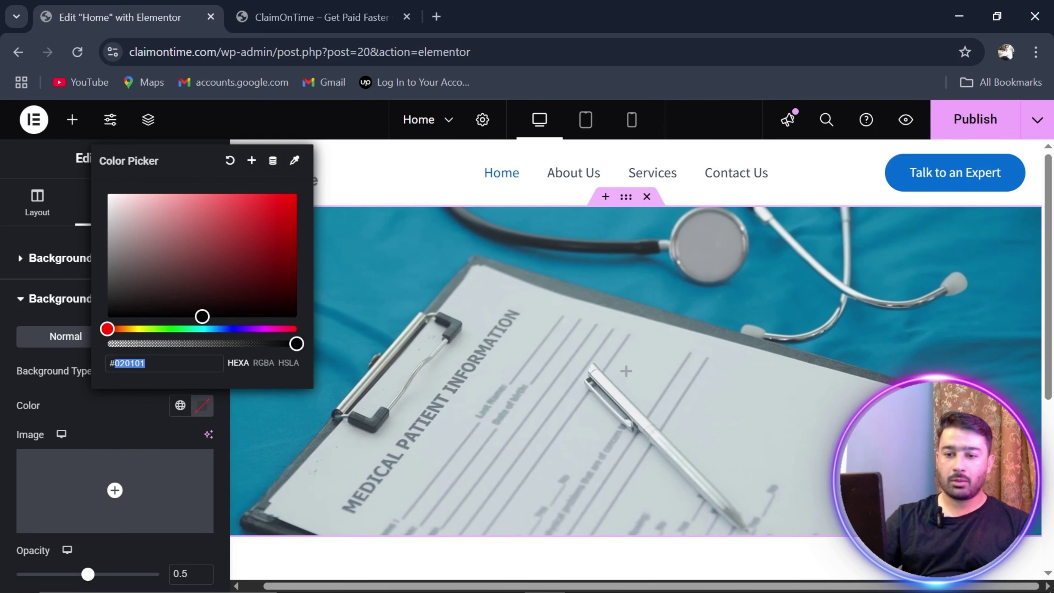
text(#000)
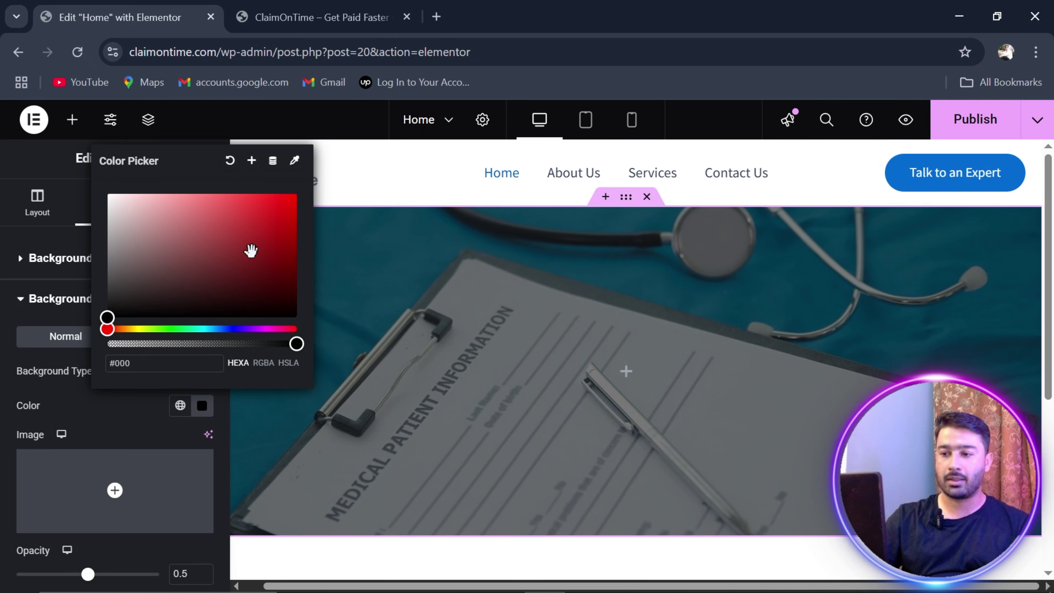
click(143, 412)
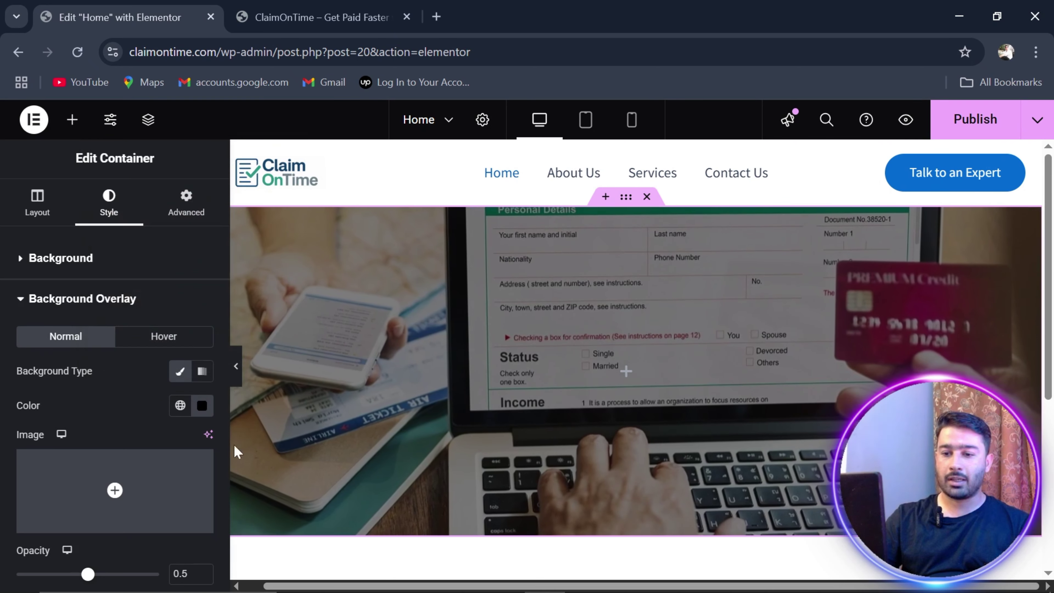
- Try a background overlay opacity of about 0.92 and bring it back to 0.5
scroll(222, 427, down, 2)
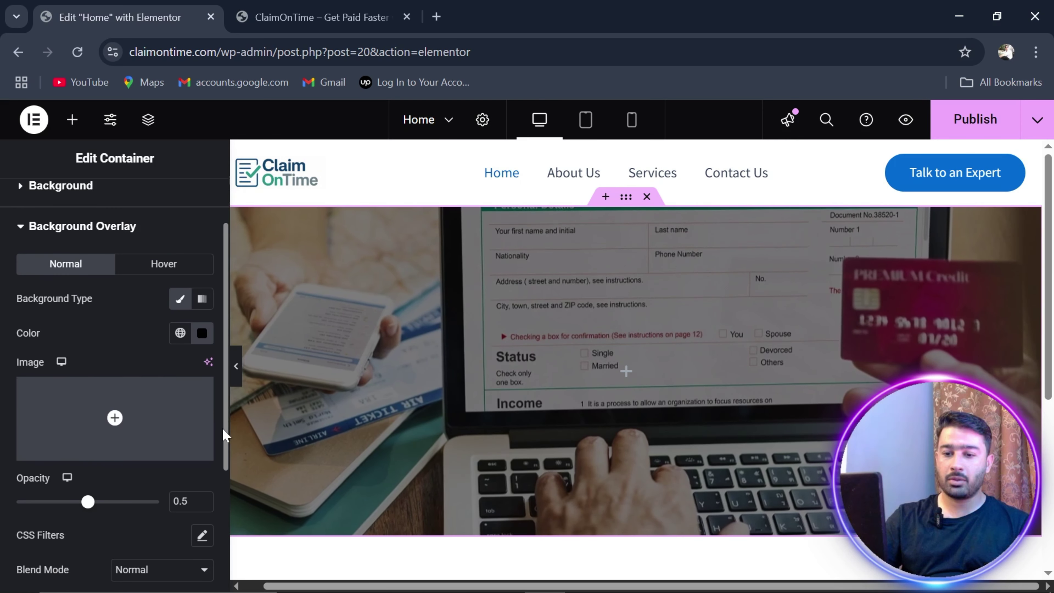
drag(88, 501, 163, 503)
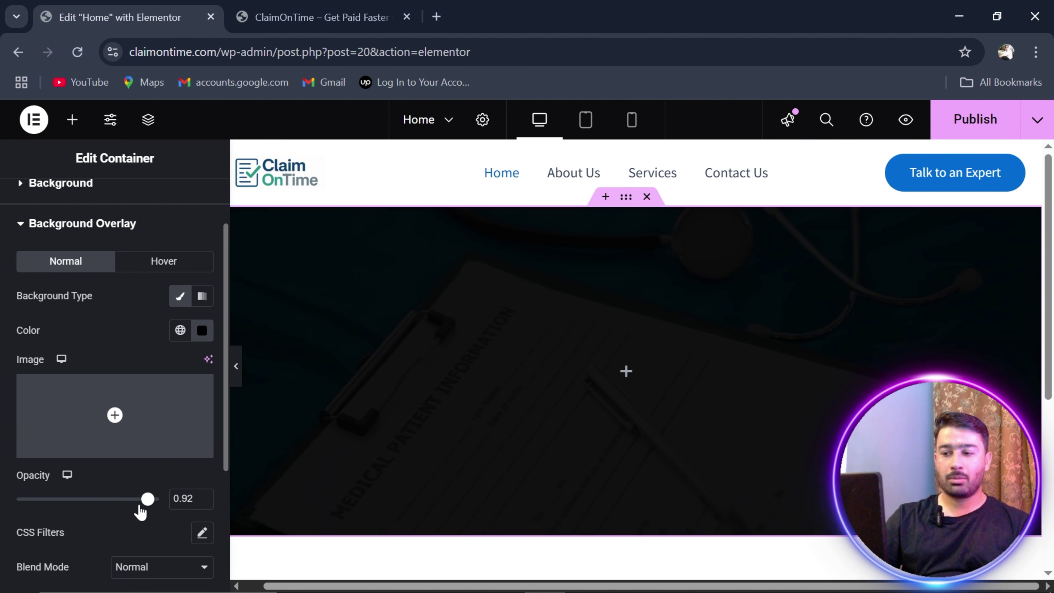
drag(141, 512, 99, 519)
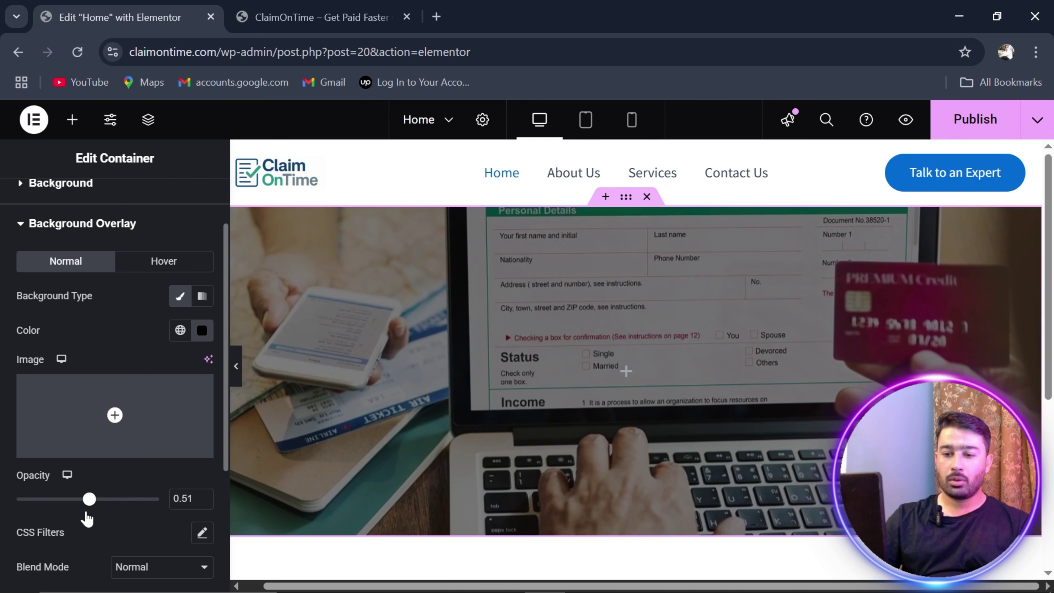
double_click(183, 499)
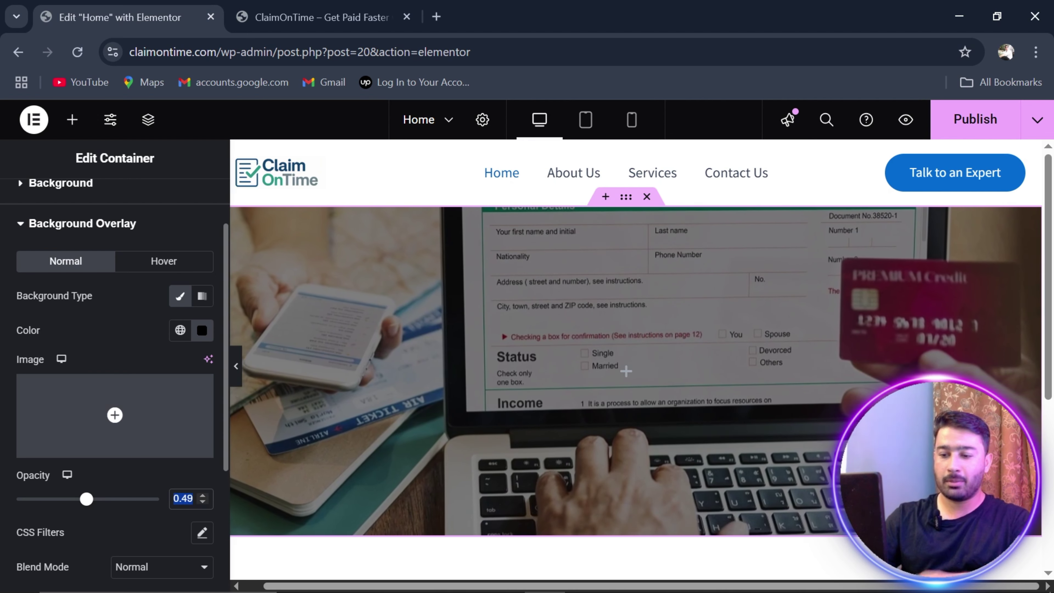
click(202, 496)
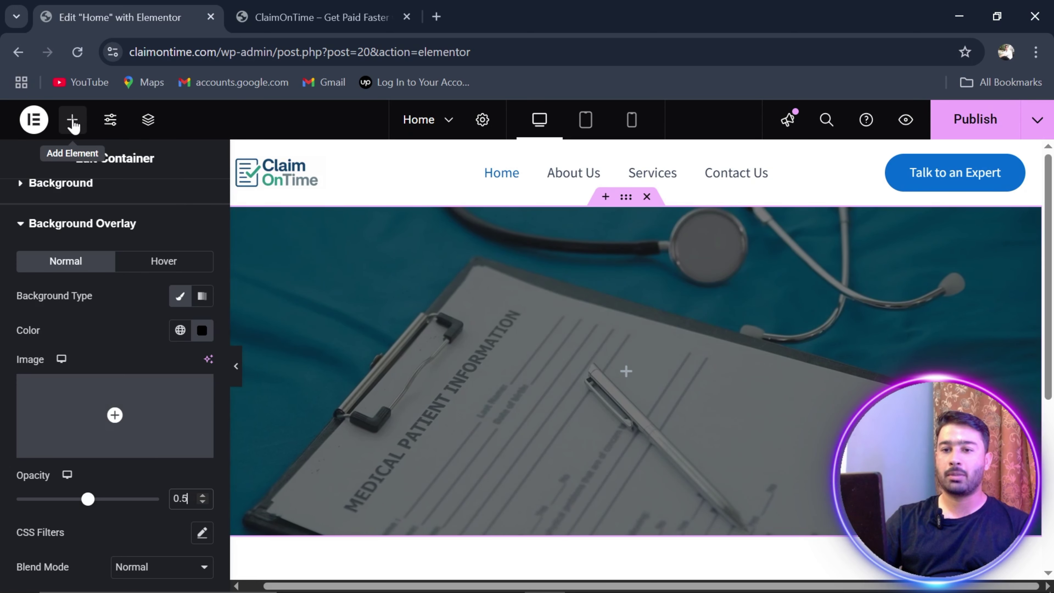
- Add a Text Editor widget to the hero container and select its placeholder text
click(72, 120)
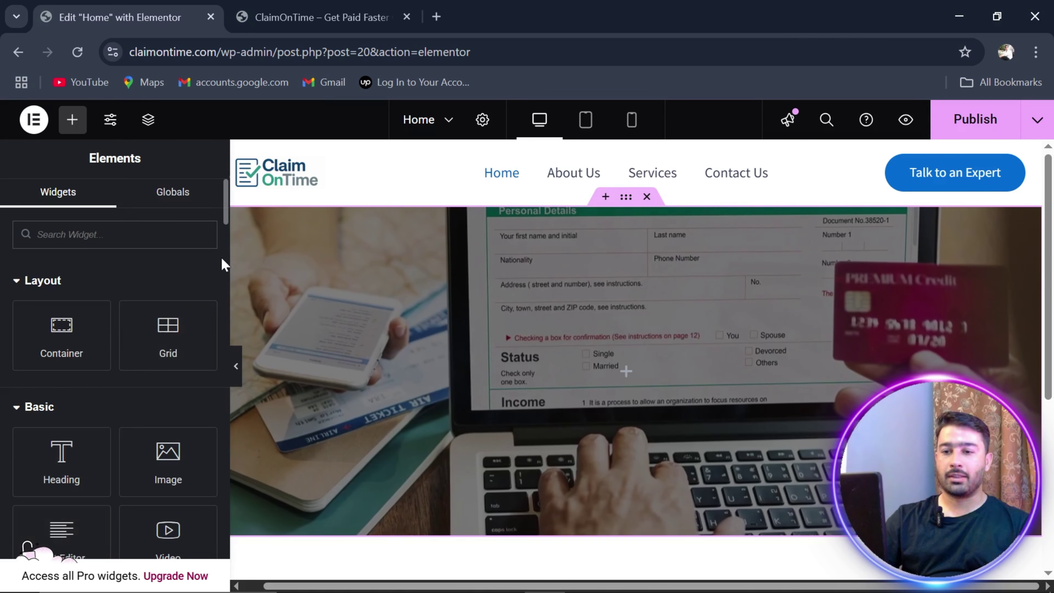
scroll(151, 275, down, 6)
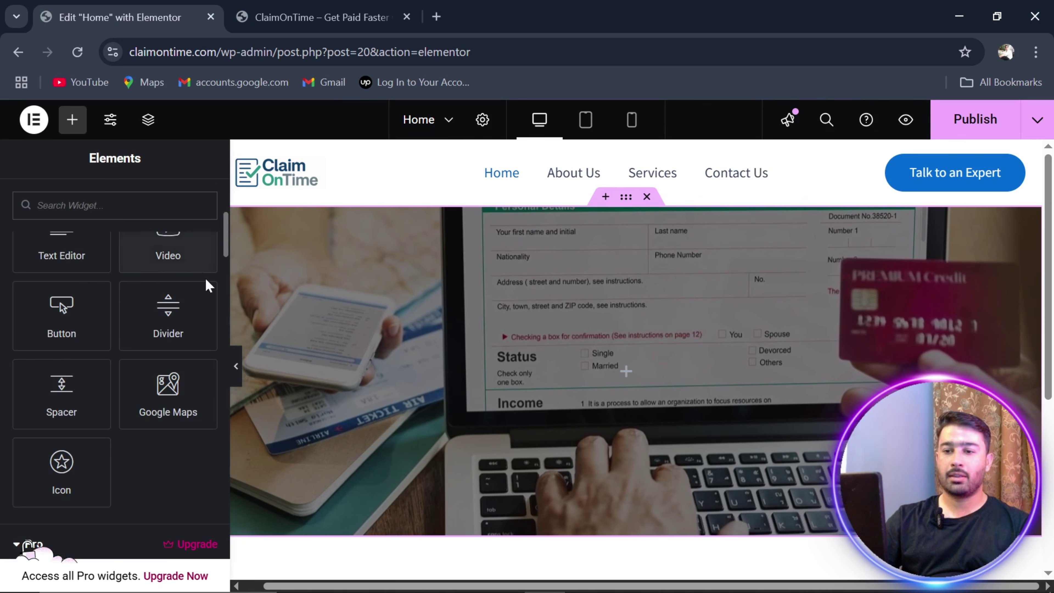
drag(225, 244, 223, 207)
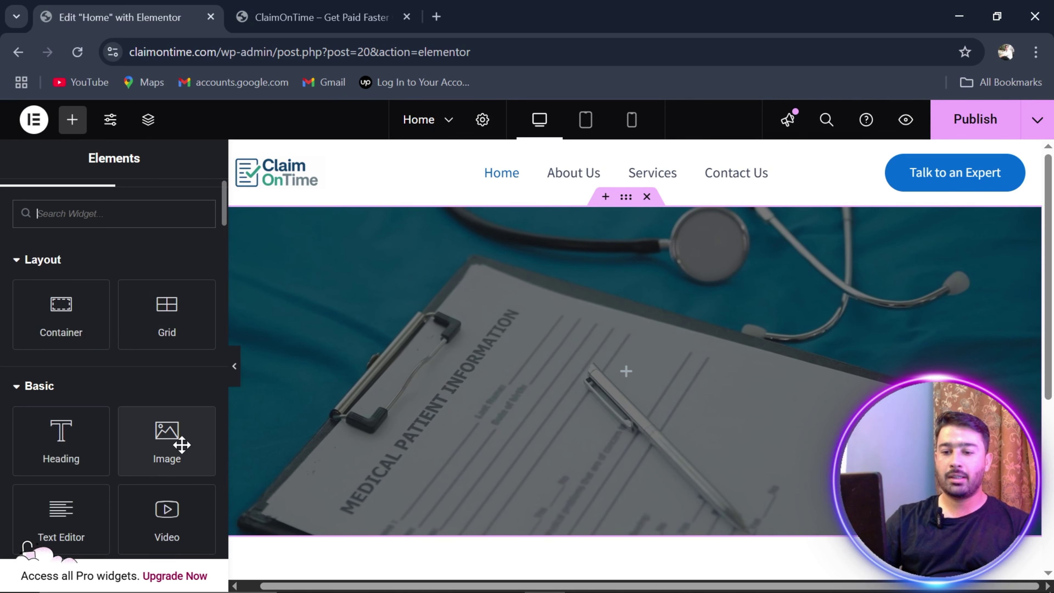
drag(51, 518, 552, 388)
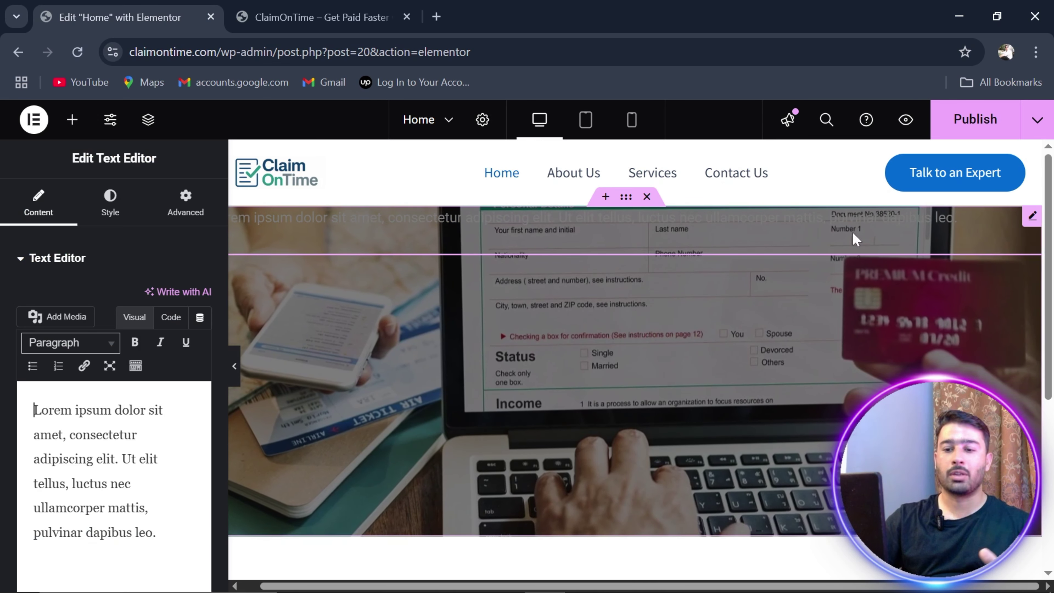
double_click(91, 483)
key(ctrl+a)
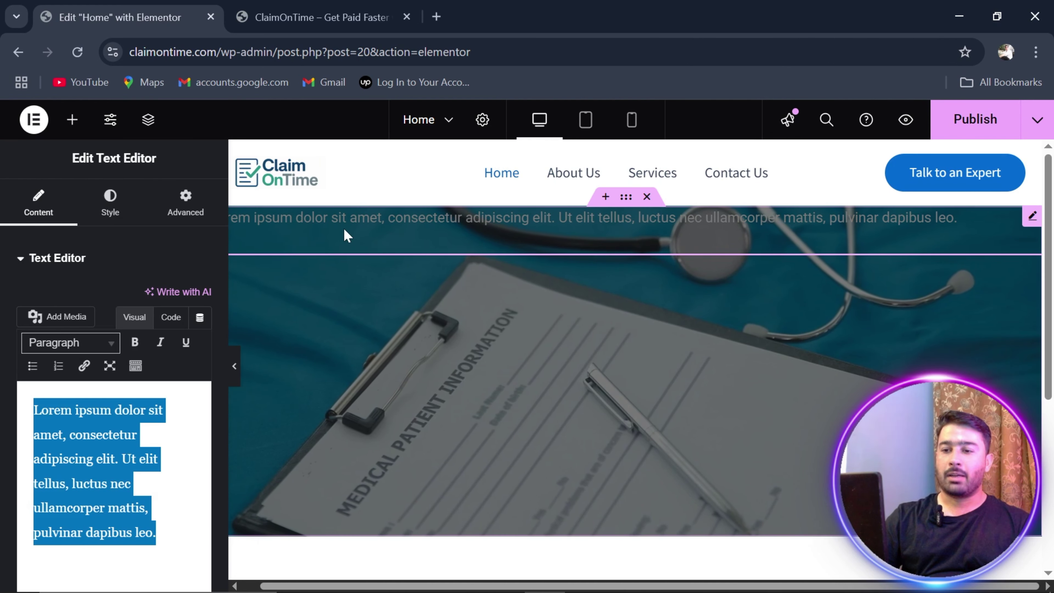
- Try the white text colour #fff on the Text Editor widget, and delete the widget
click(107, 209)
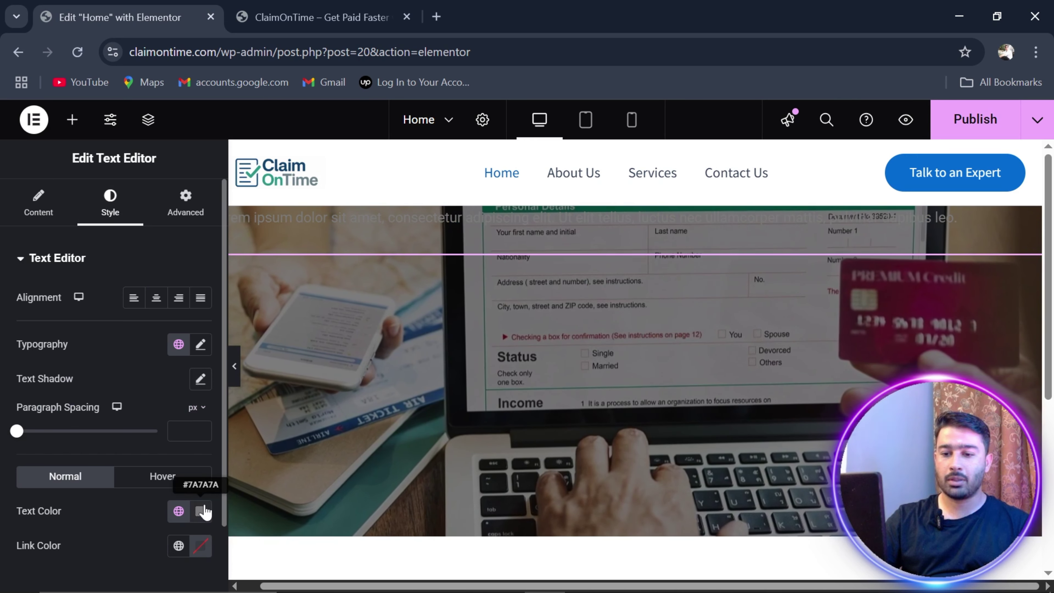
click(202, 511)
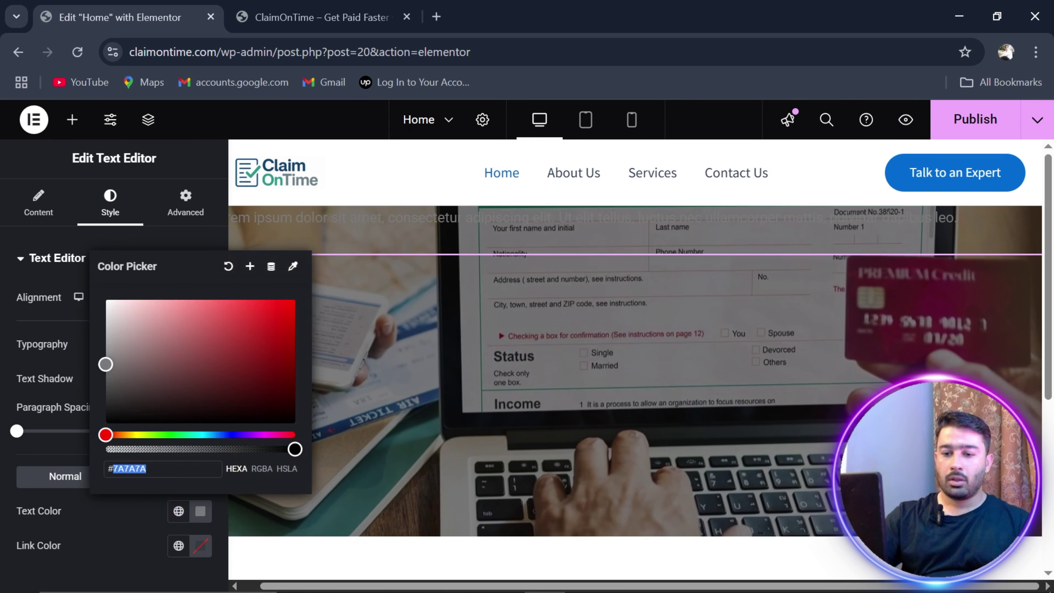
text(#ffffff)
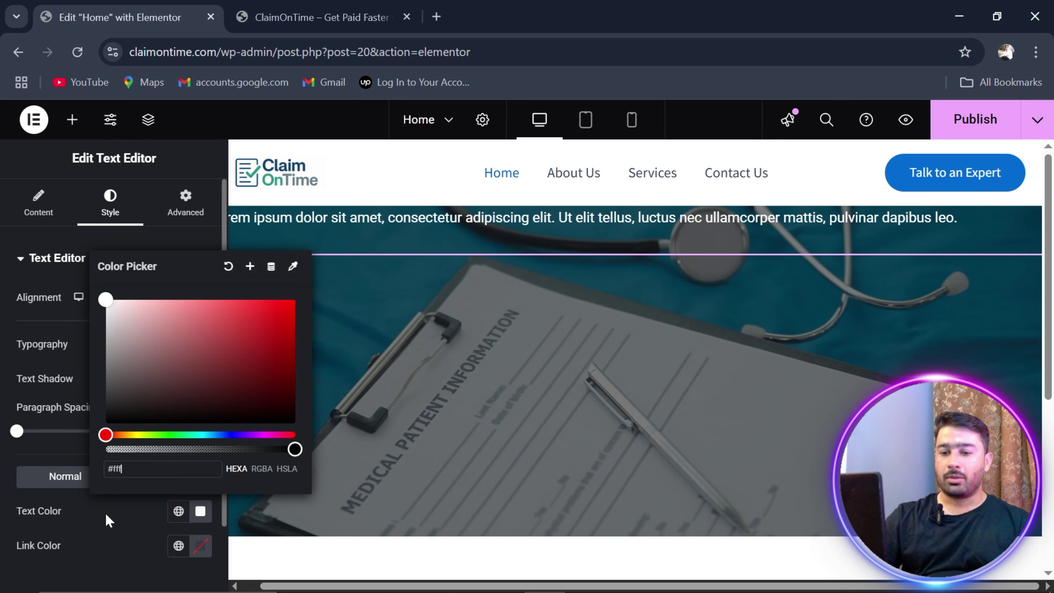
click(104, 511)
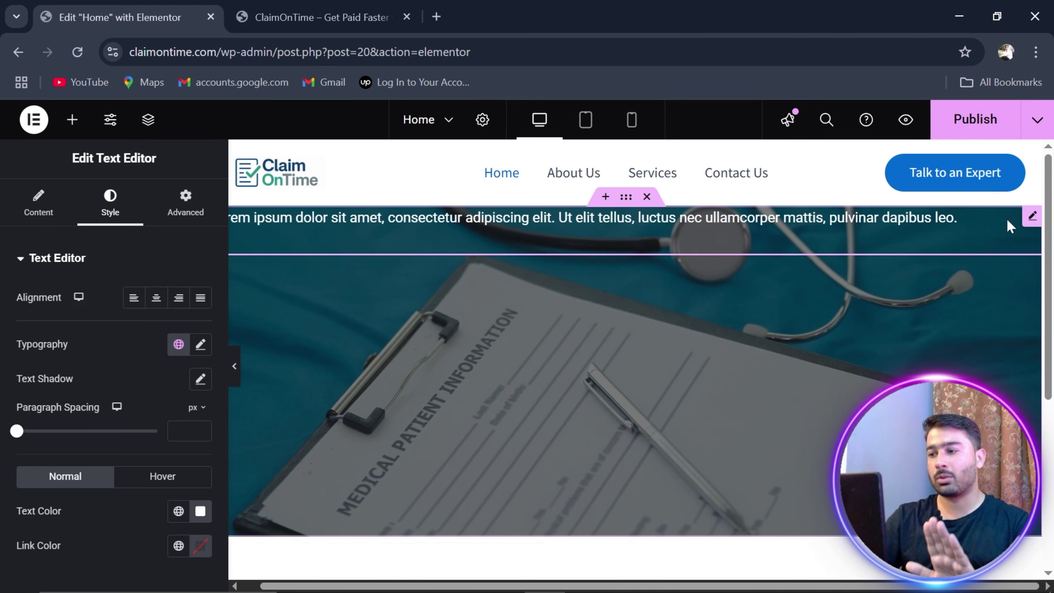
right_click(1033, 224)
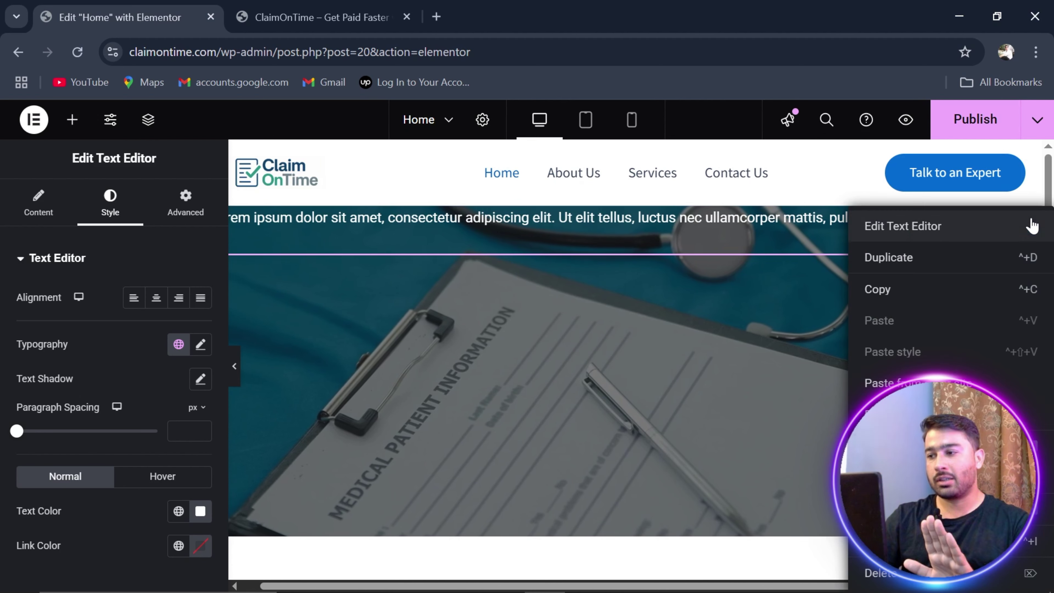
click(875, 573)
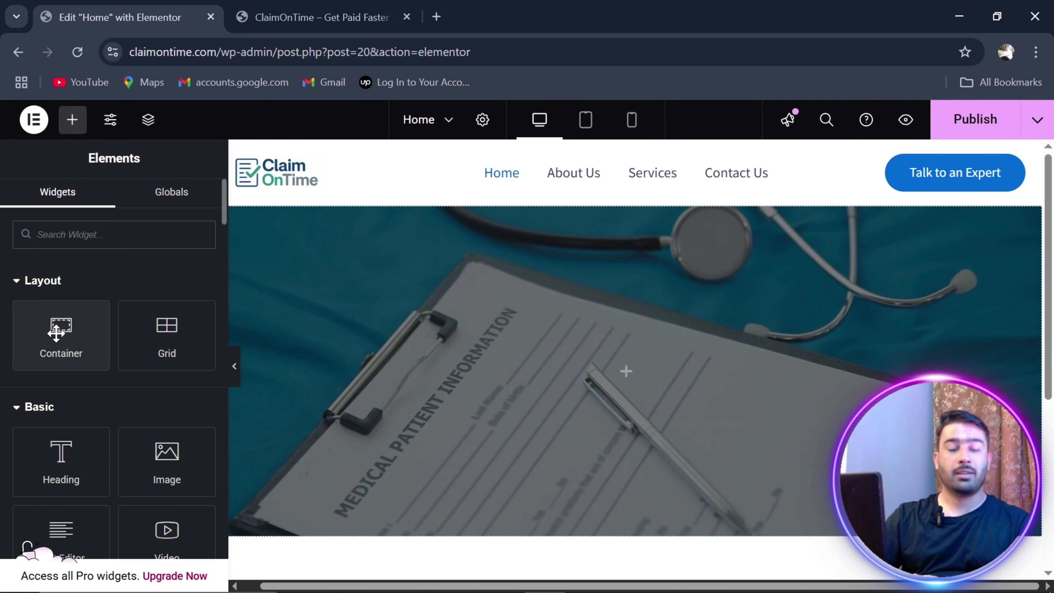
- Nest a container inside the hero container and a second container inside that one
drag(60, 337, 455, 400)
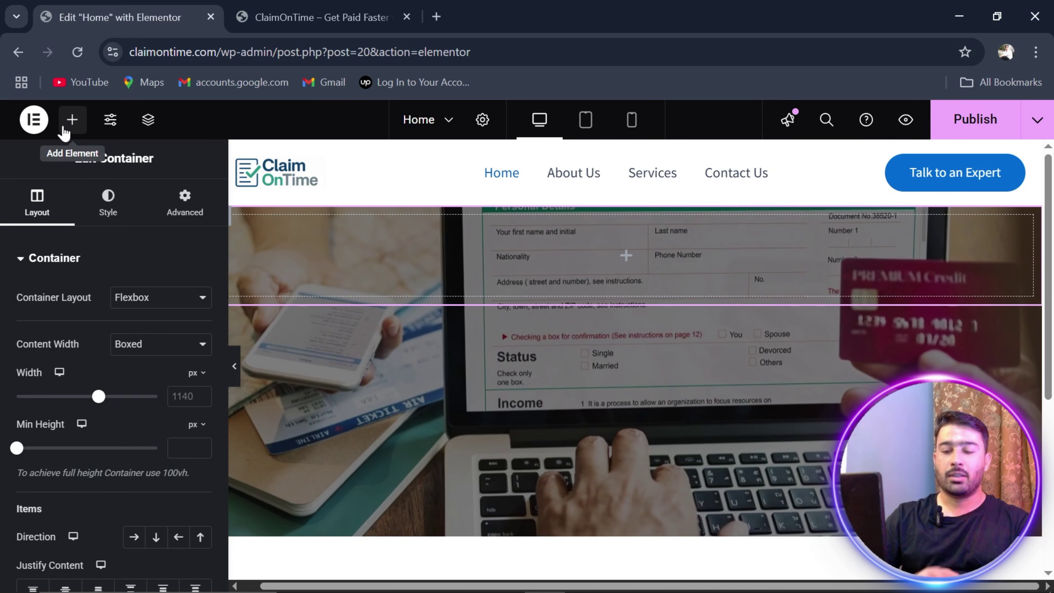
click(73, 119)
drag(57, 340, 514, 261)
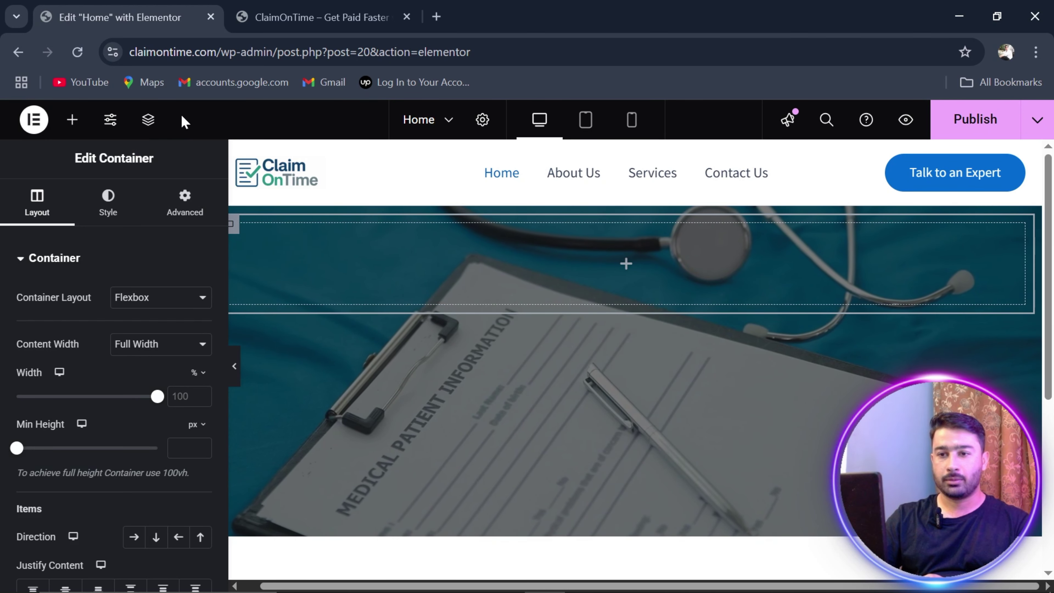
- Duplicate the innermost nested container twice so the boxed container inside the hero holds three sibling containers
click(148, 119)
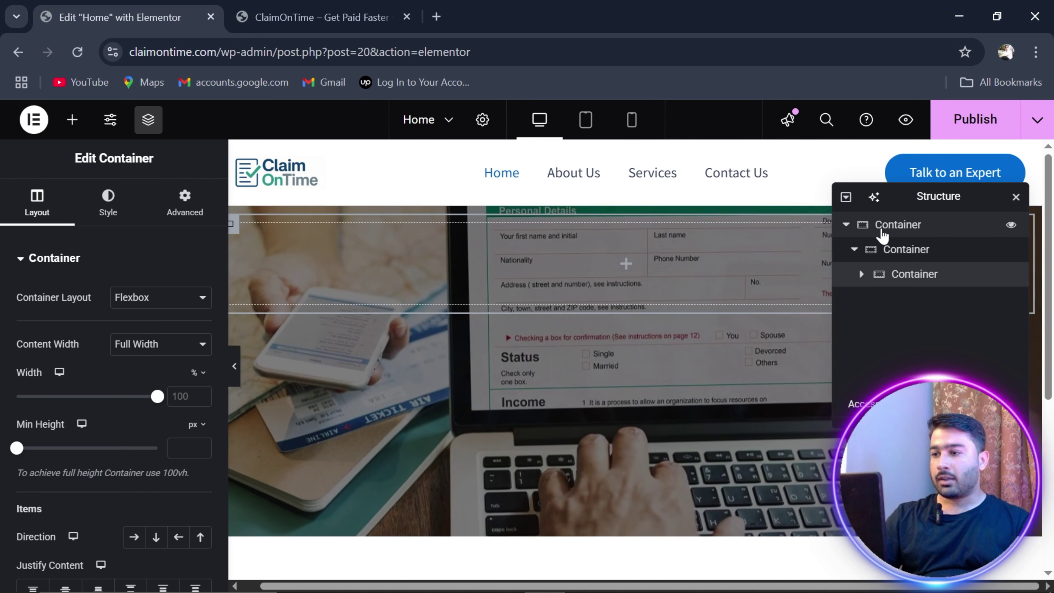
click(882, 235)
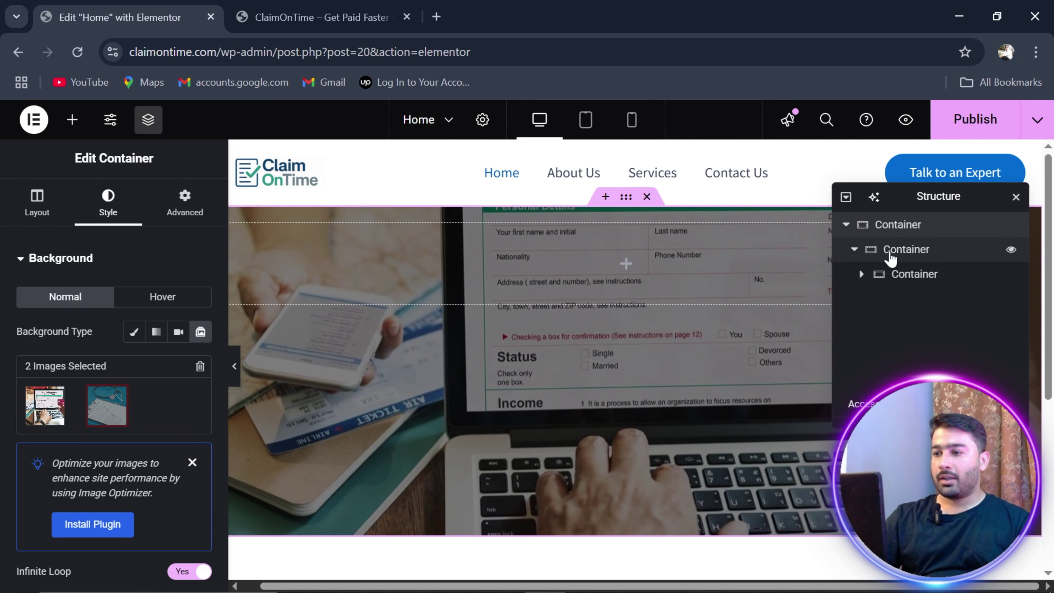
click(889, 251)
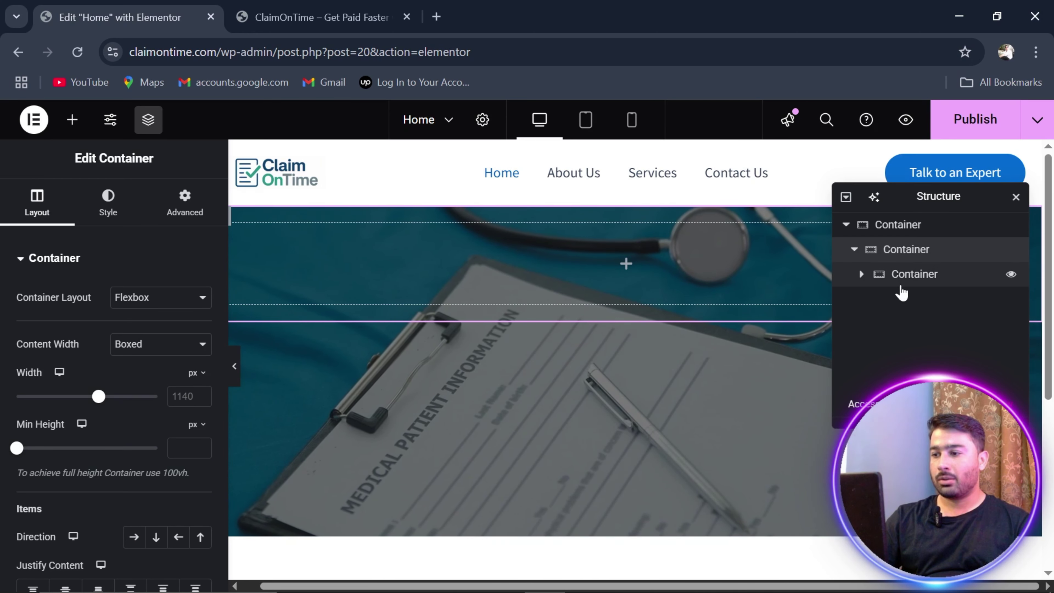
click(911, 281)
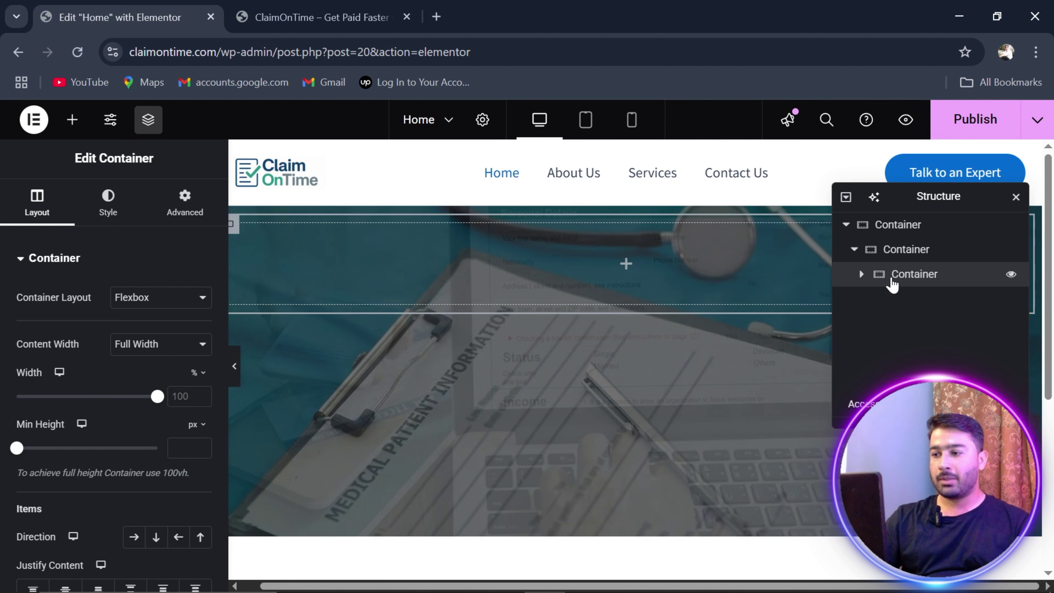
right_click(892, 286)
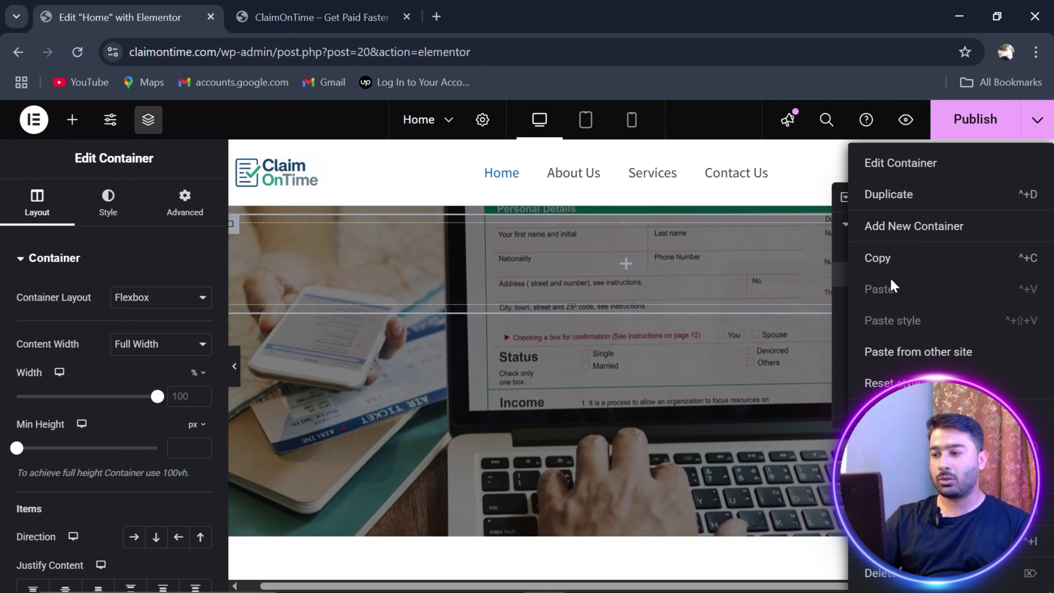
click(884, 194)
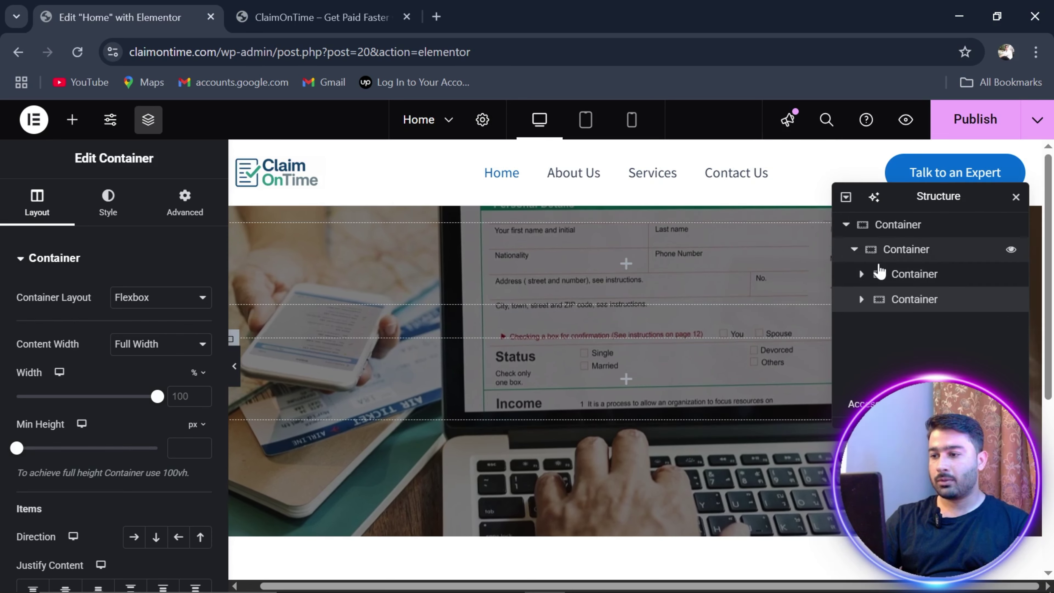
right_click(890, 306)
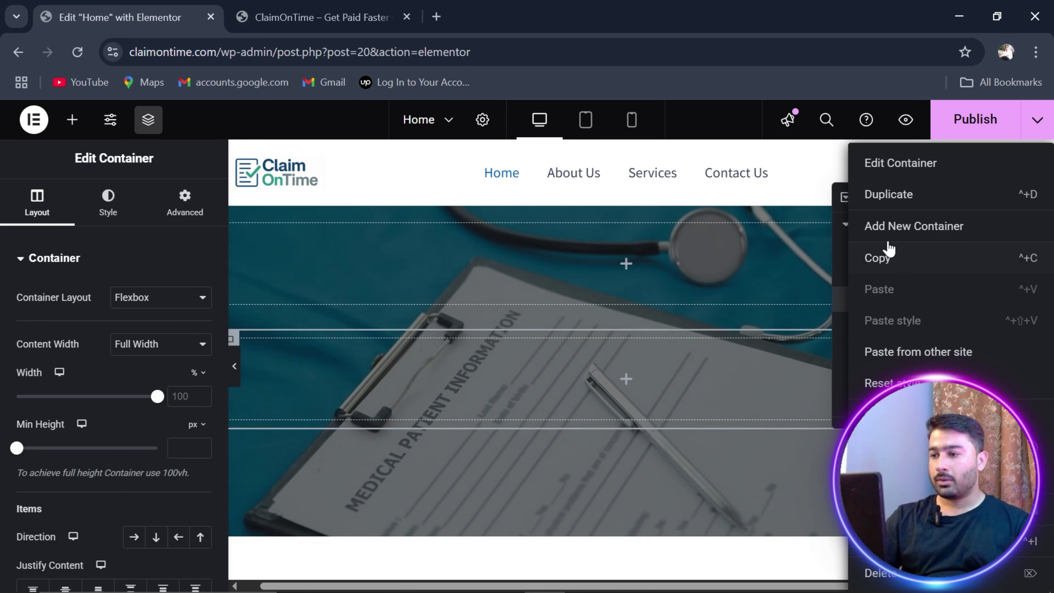
click(908, 203)
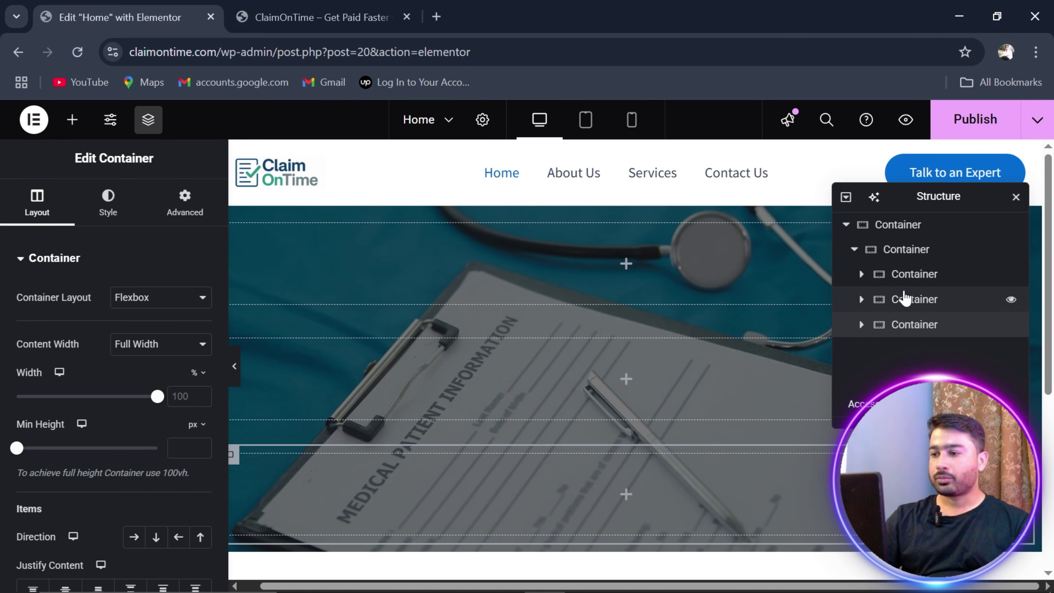
- Set the direction of the boxed parent container to Row - horizontal so its three child containers sit side by side
click(898, 254)
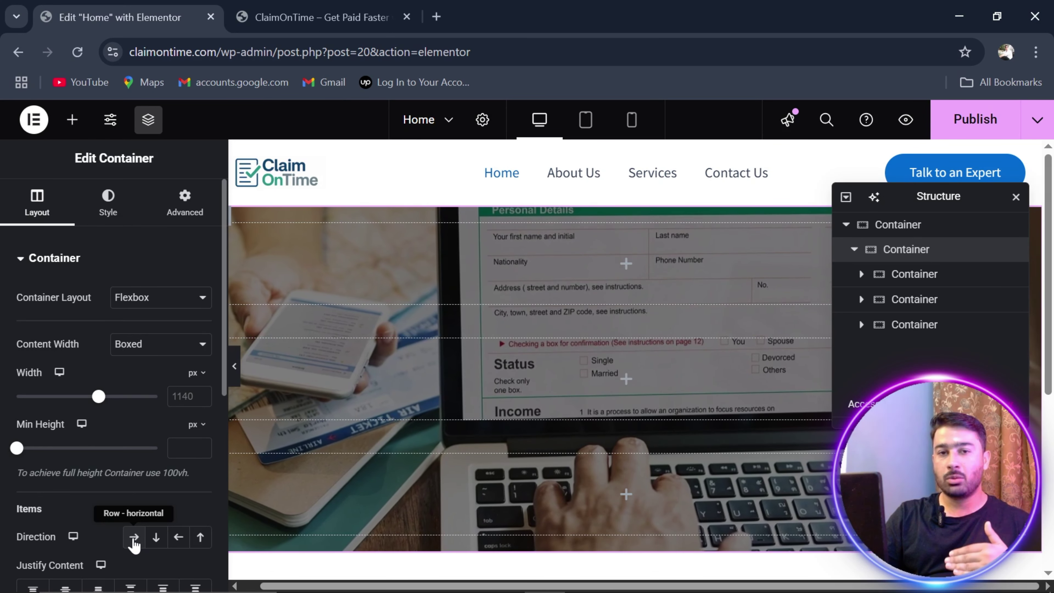
click(133, 538)
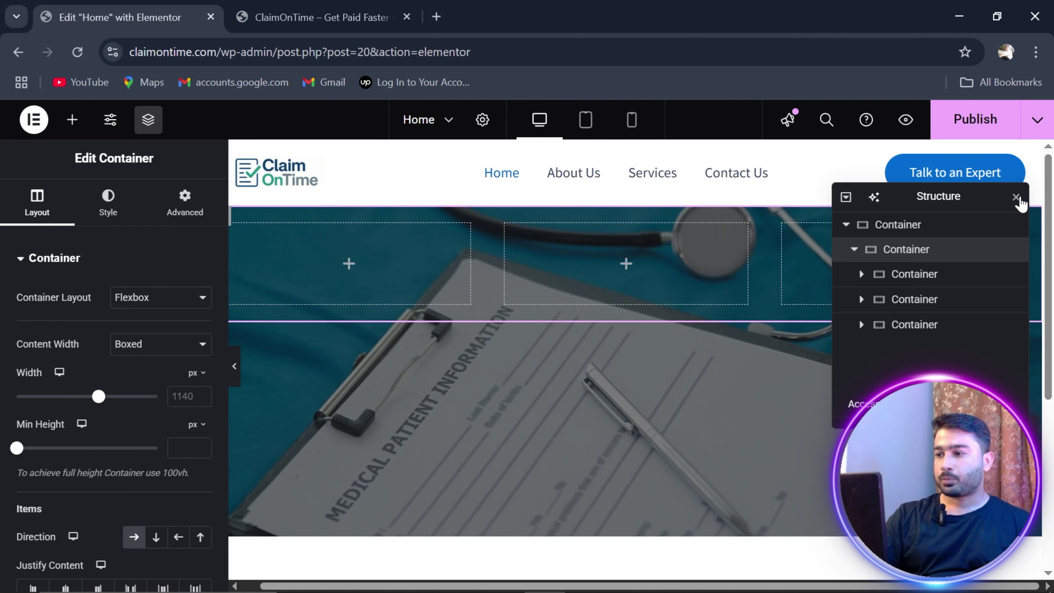
click(1016, 198)
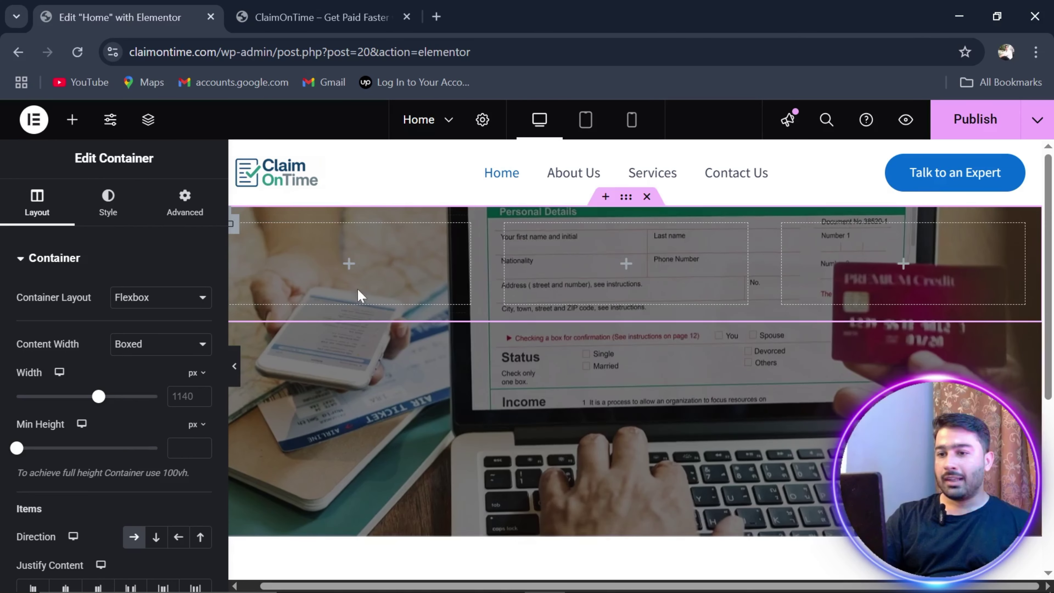
- Set the widths of the three side-by-side containers to 20% for the two outer ones and 60% for the middle one
click(236, 235)
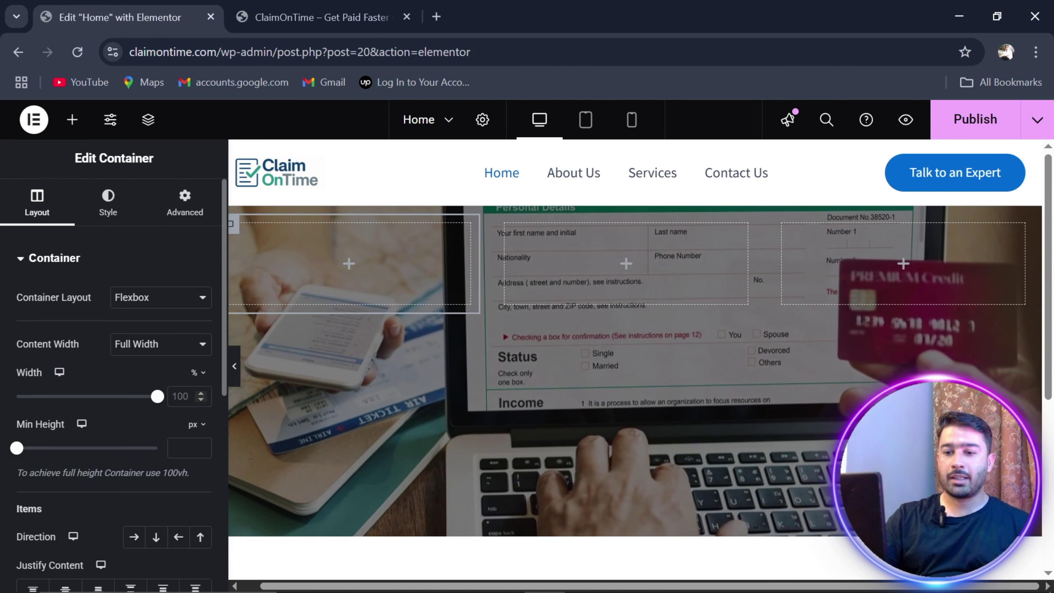
click(180, 396)
text(20)
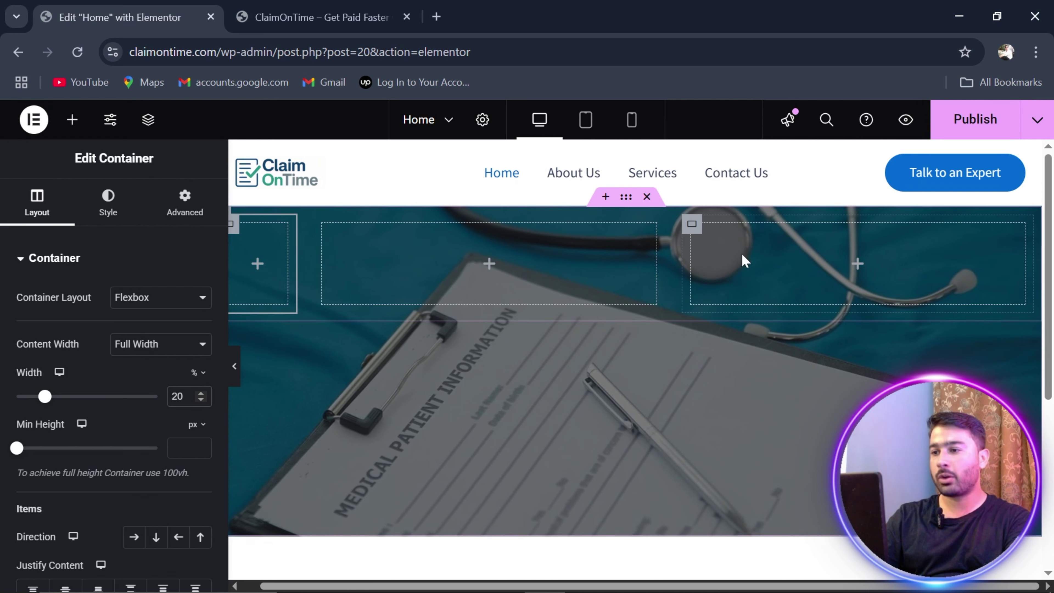
click(692, 225)
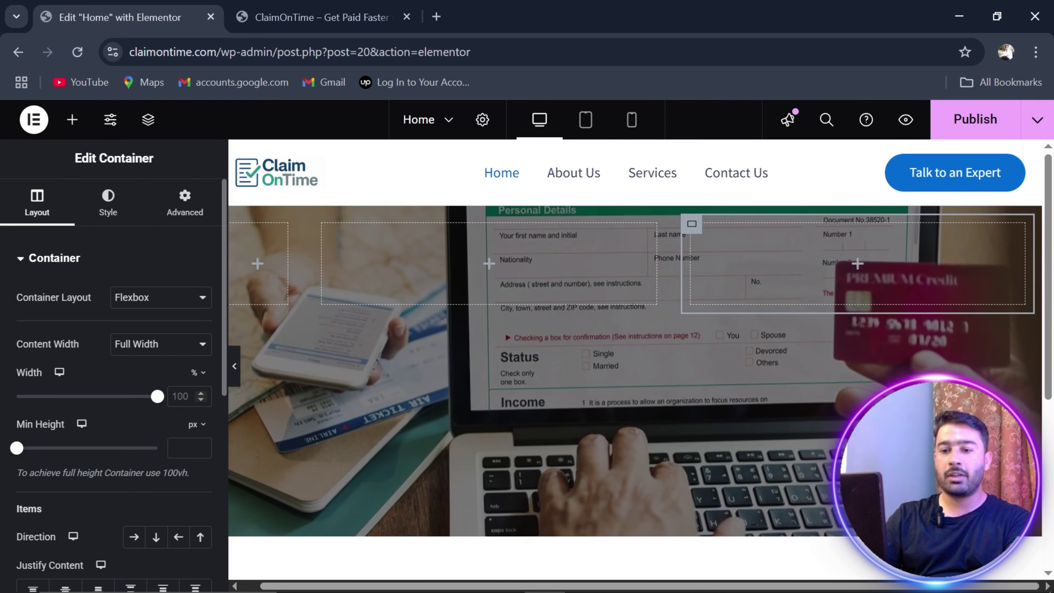
text(20)
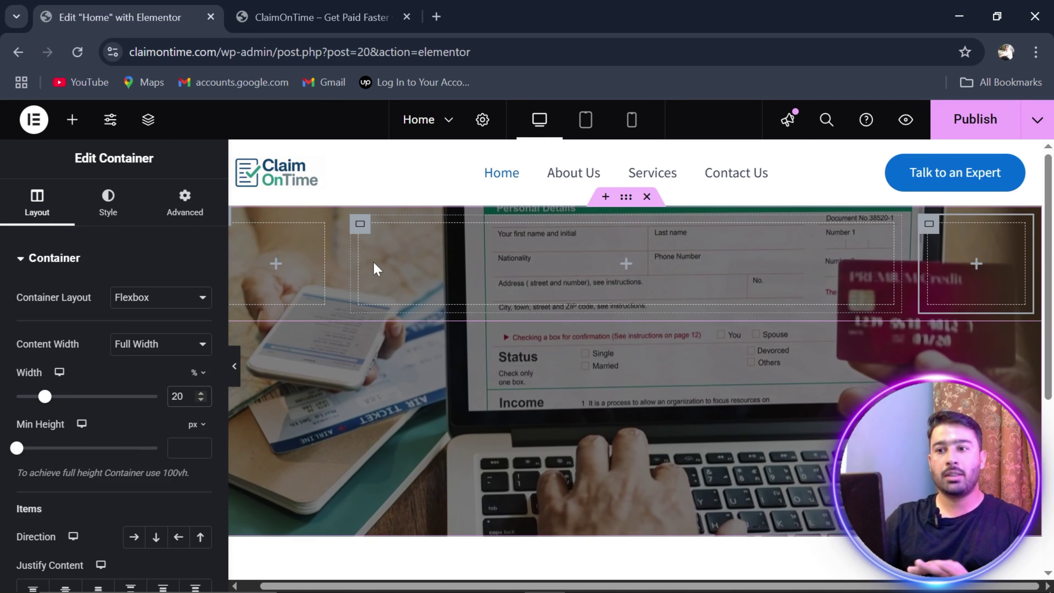
click(360, 227)
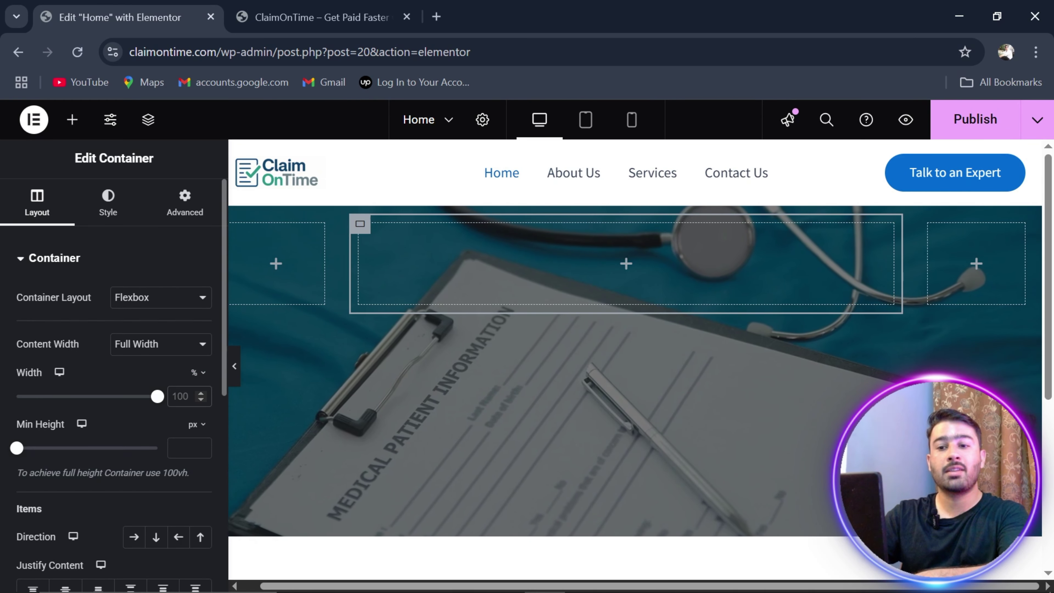
text(60)
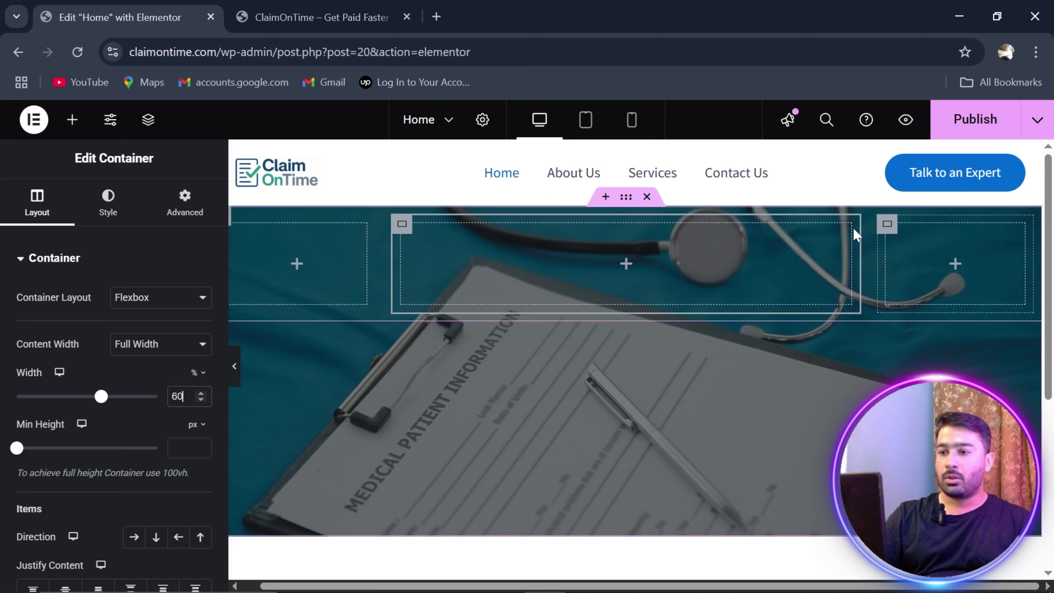
- Set both Justify Content and Align Items to Center on the outermost hero container
click(148, 121)
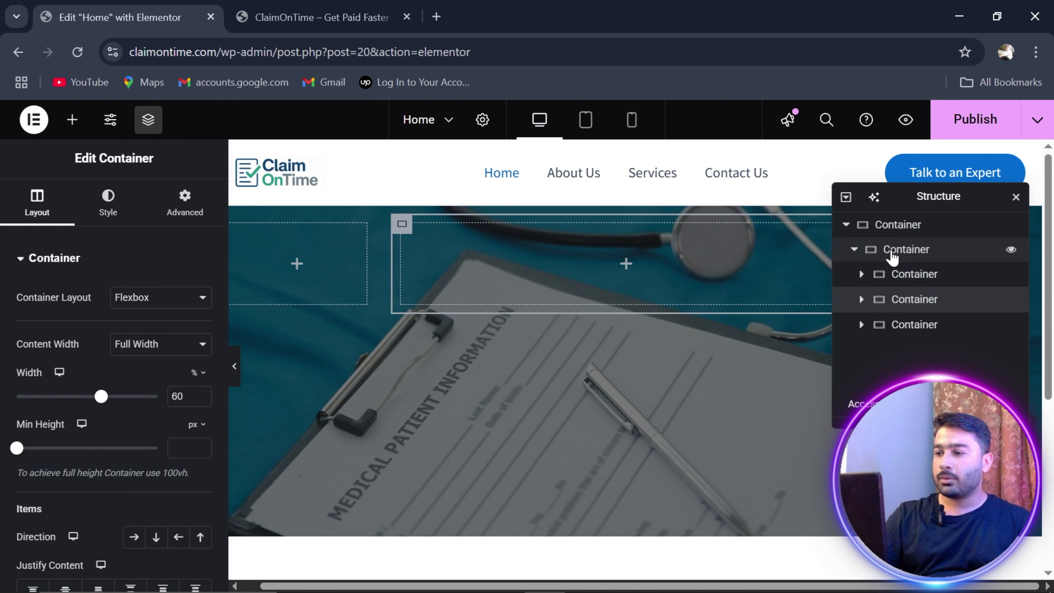
click(890, 257)
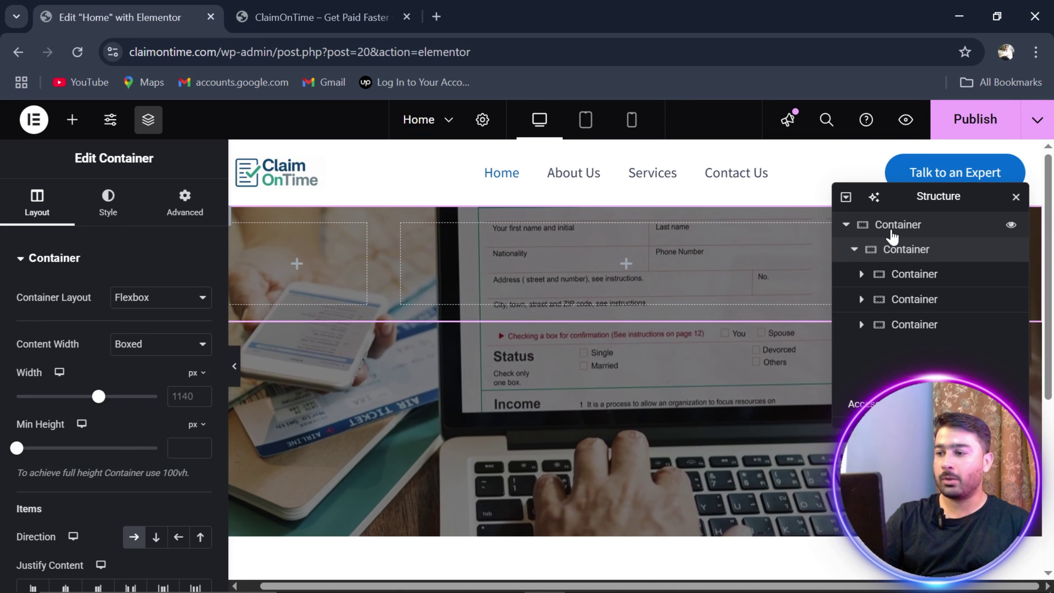
click(893, 236)
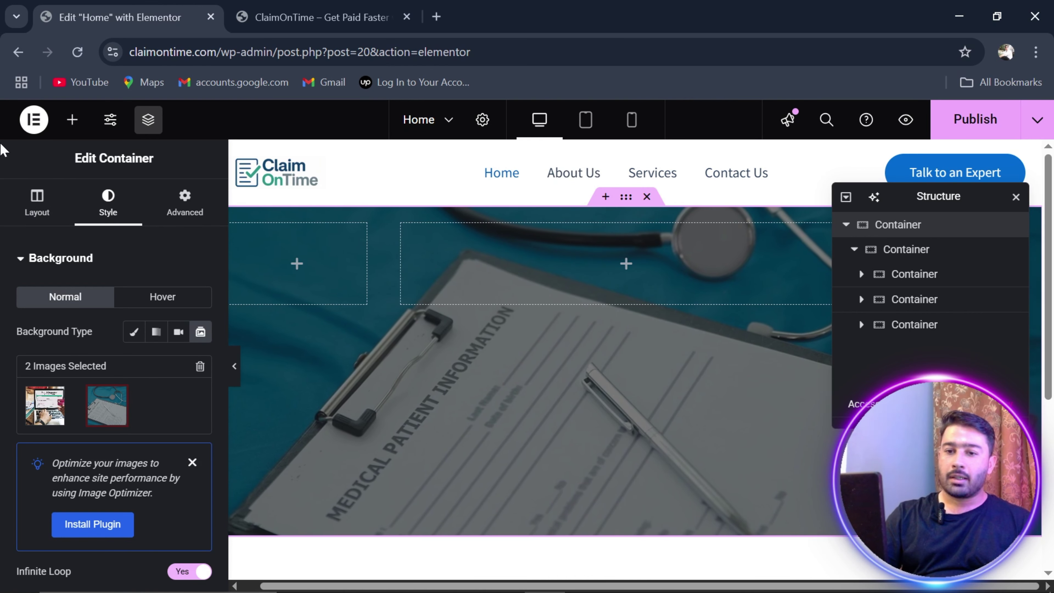
click(39, 199)
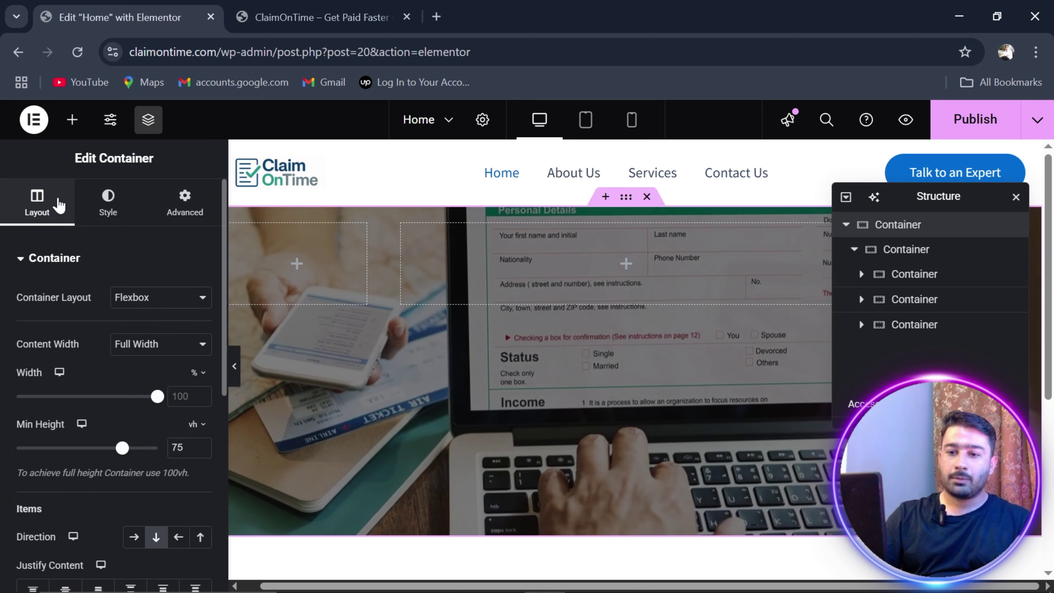
scroll(220, 324, down, 5)
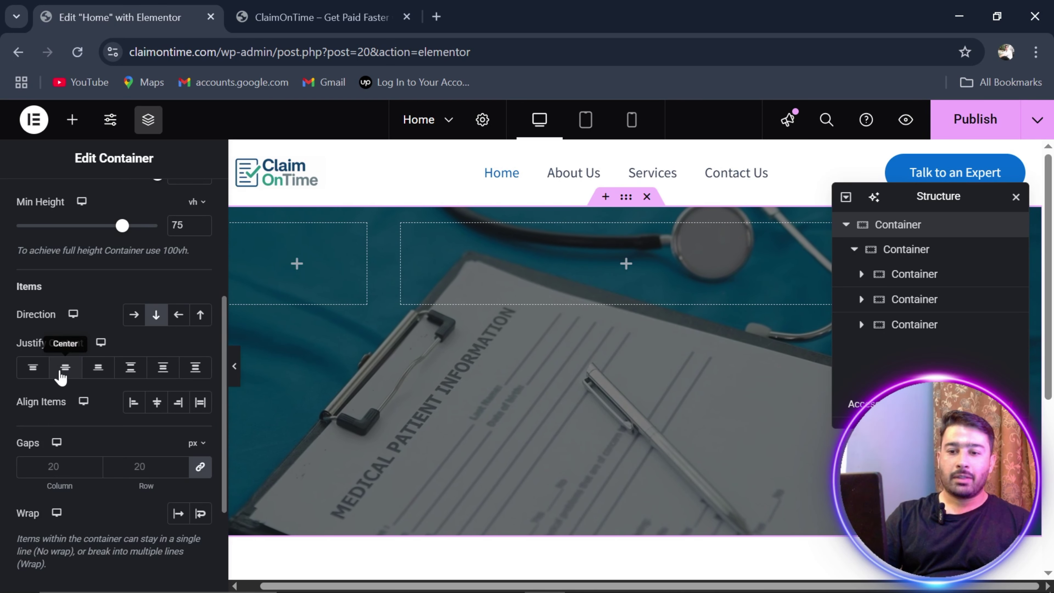
click(60, 373)
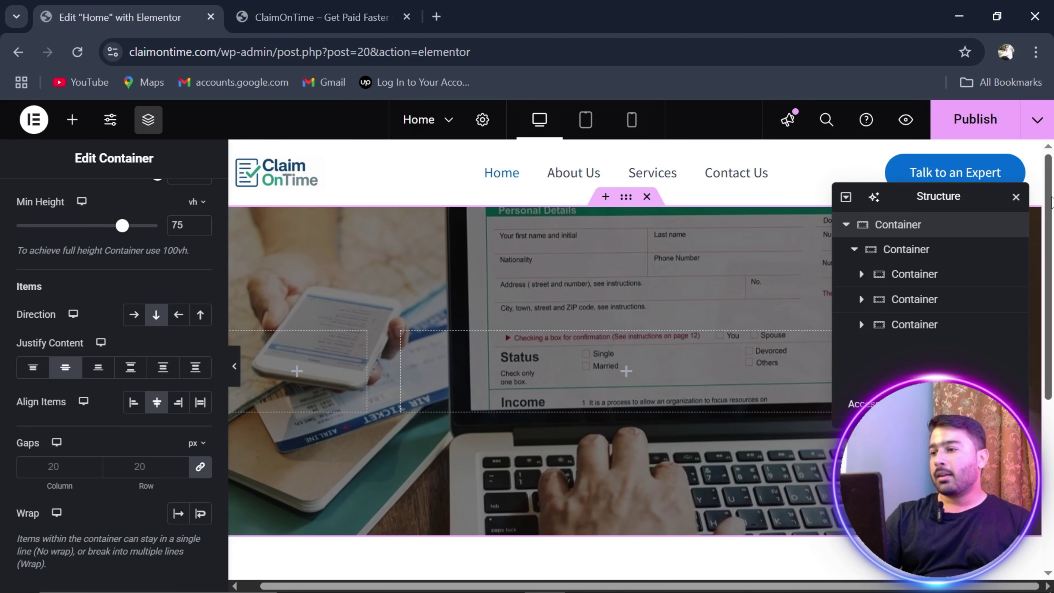
click(1016, 196)
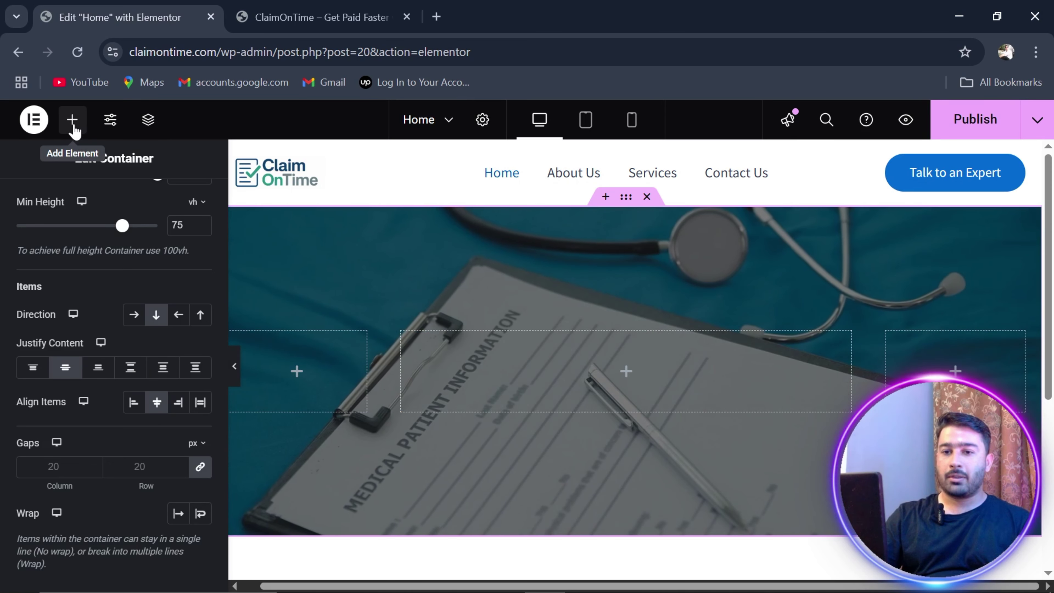
- Add a Heading widget to the middle container and set its title to "Medical Billing Services"
click(72, 121)
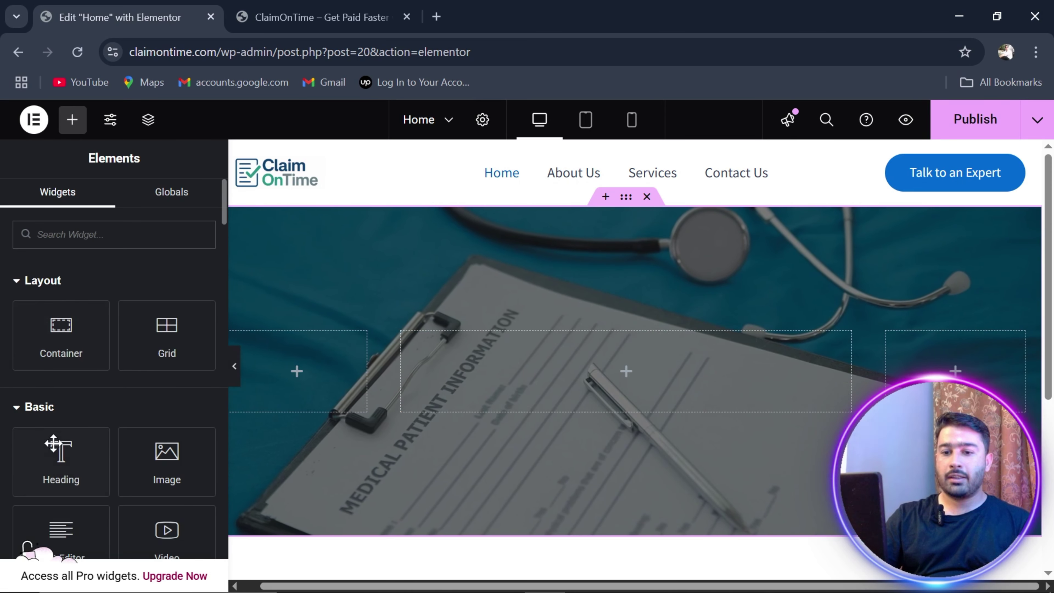
drag(61, 457, 539, 357)
double_click(82, 317)
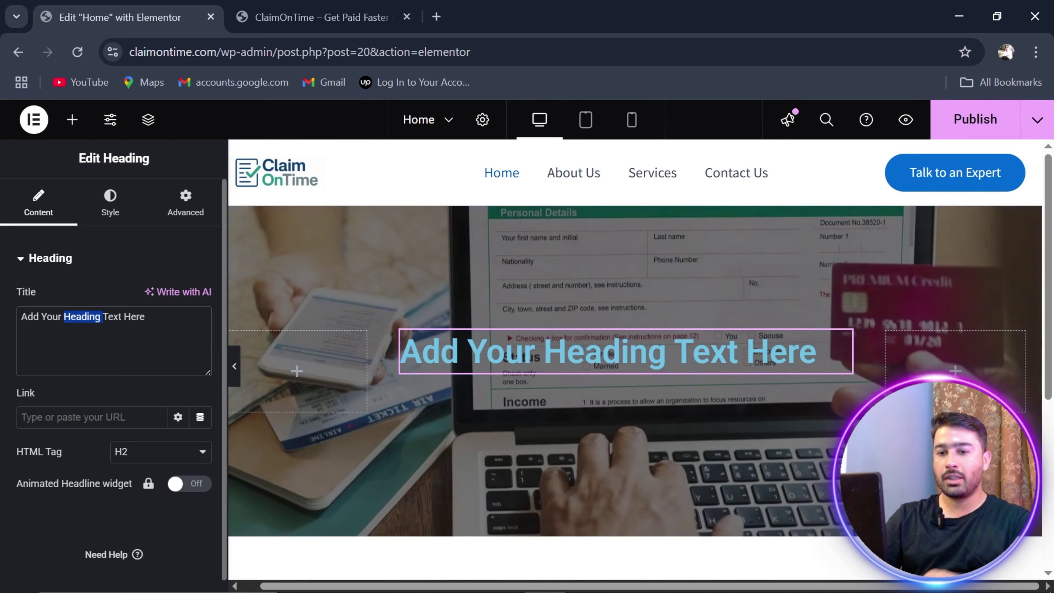
key(ctrl+a)
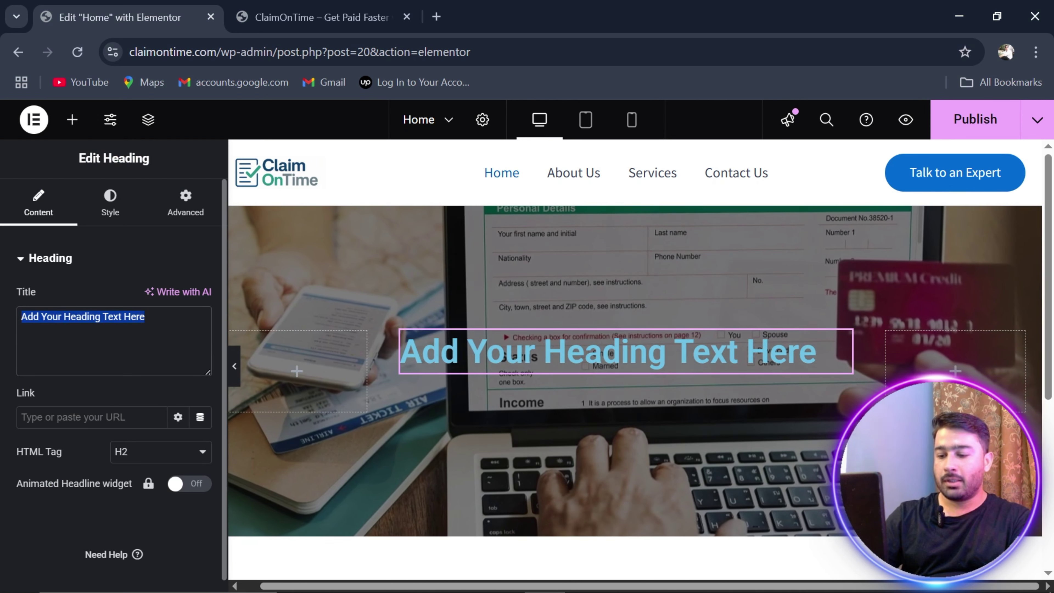
text(Med)
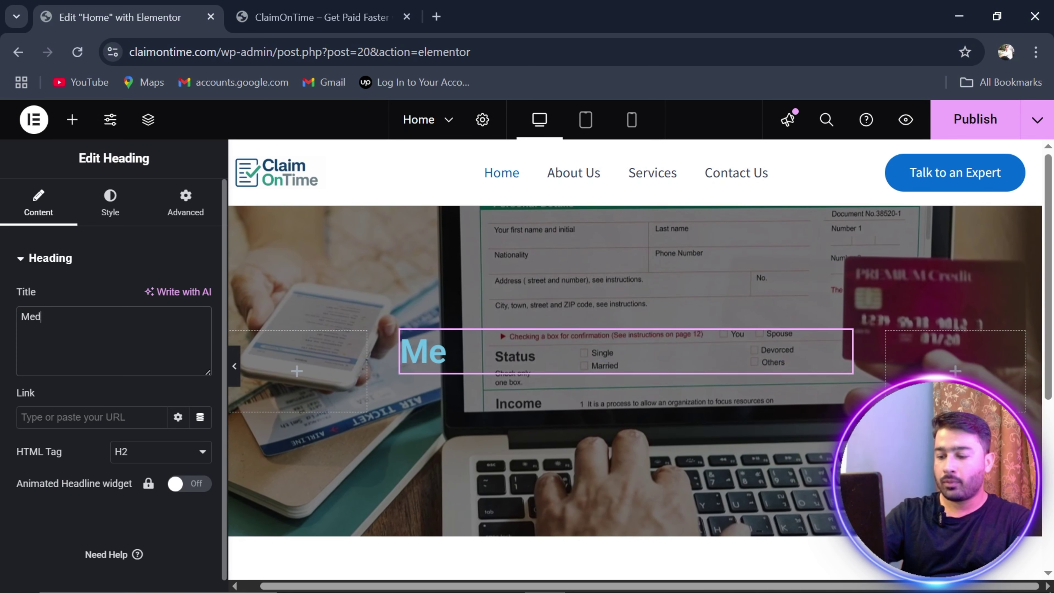
text(ical Bi)
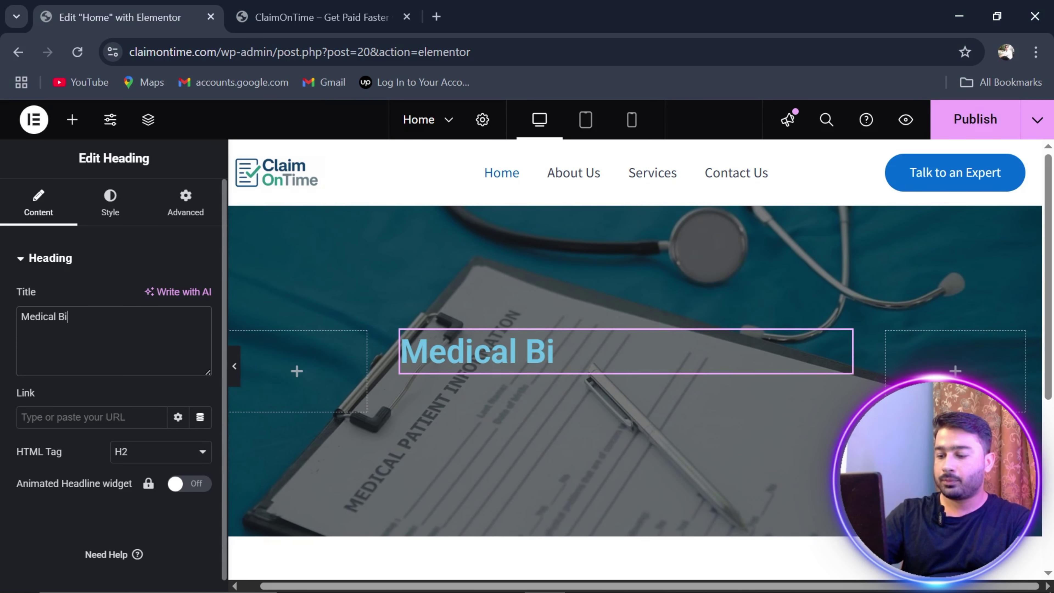
text(lling Ser)
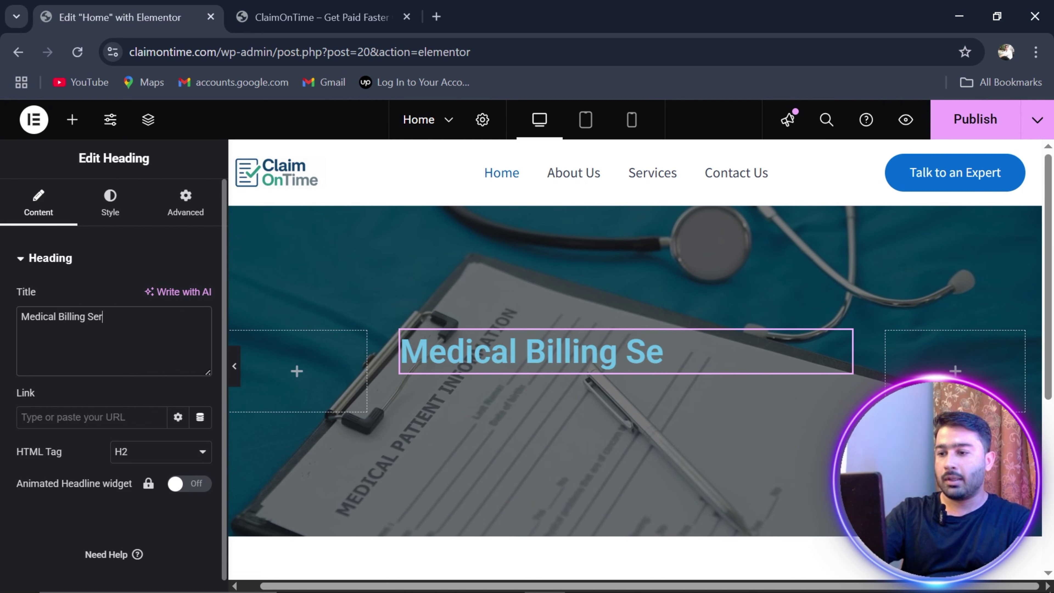
text(vices)
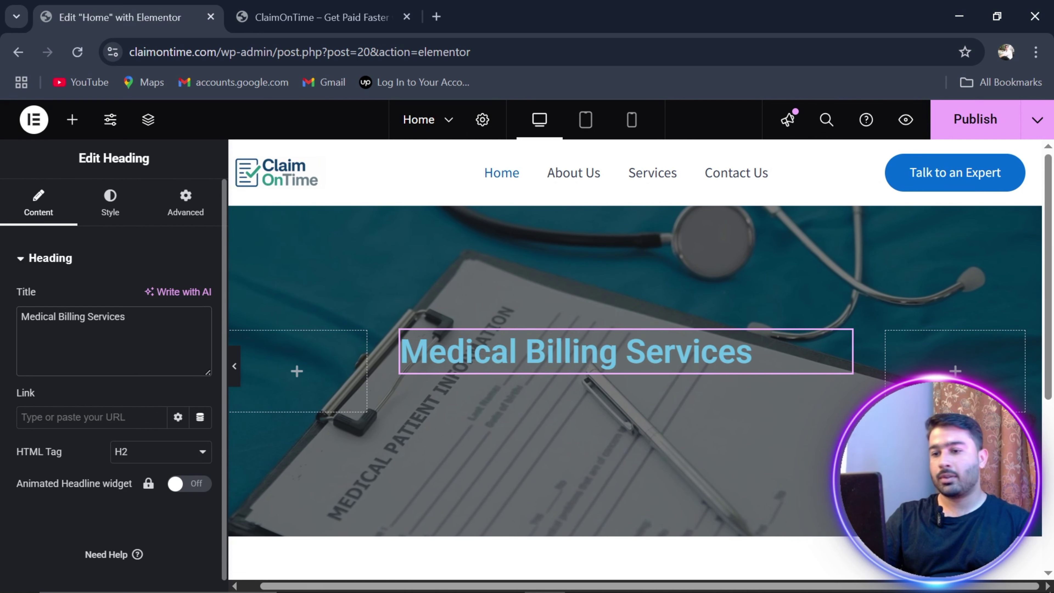
- Center the "Medical Billing Services" heading and set its text colour to #fff
click(109, 203)
click(158, 306)
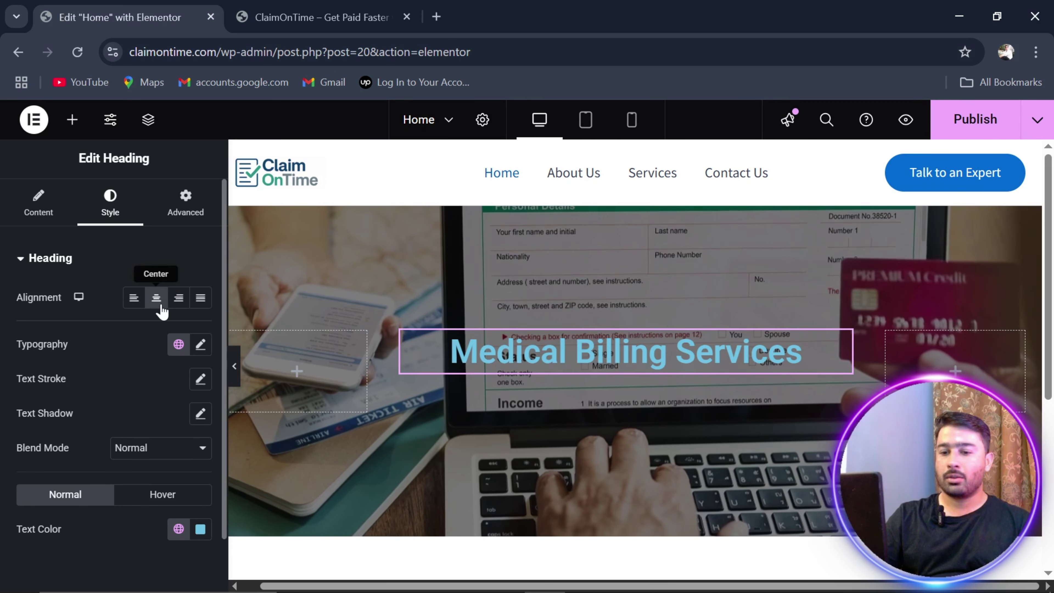
click(200, 529)
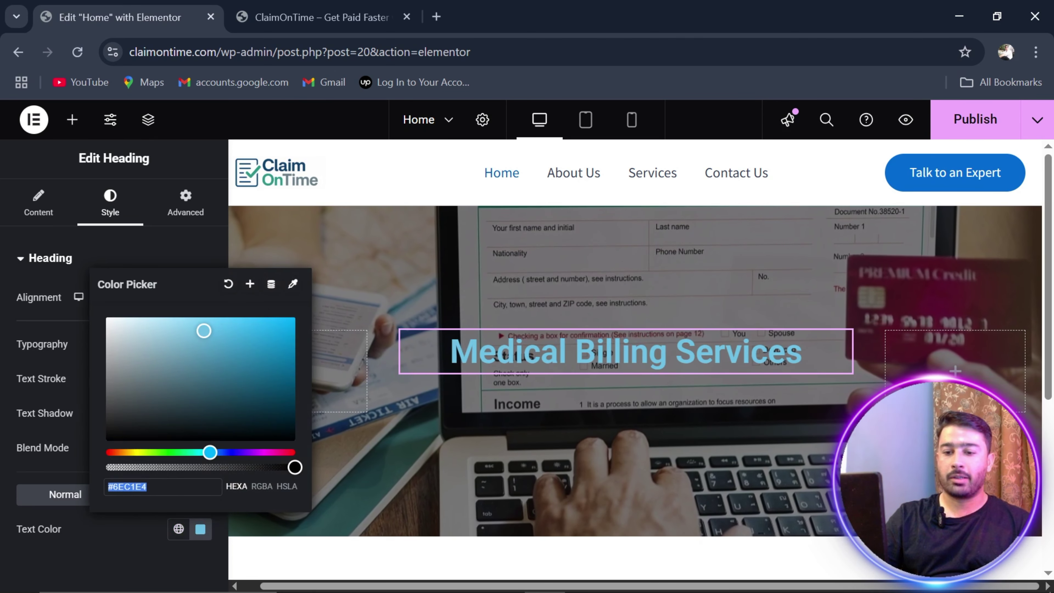
text(#fff)
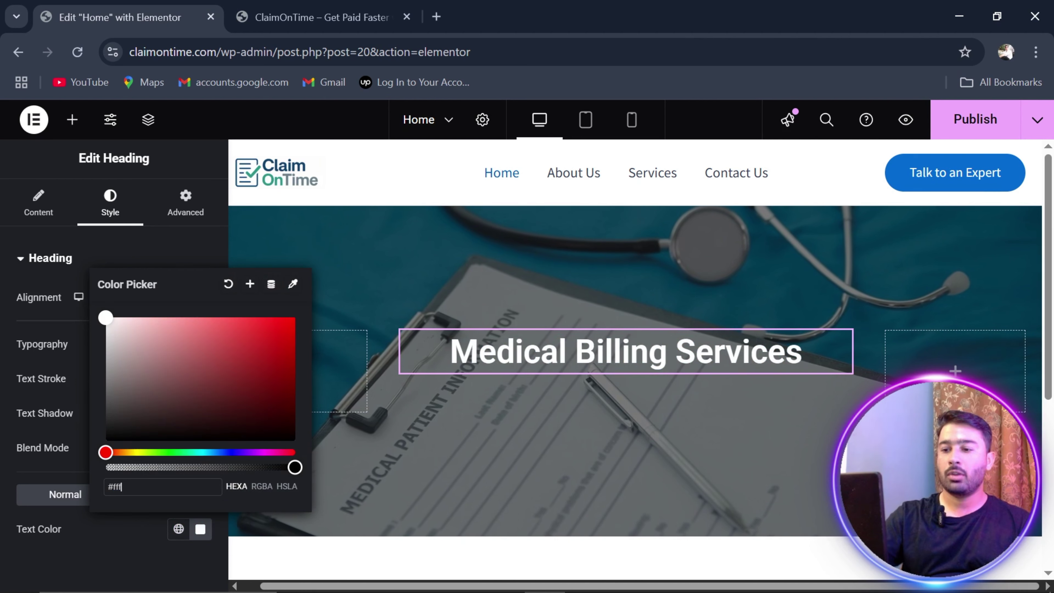
click(38, 203)
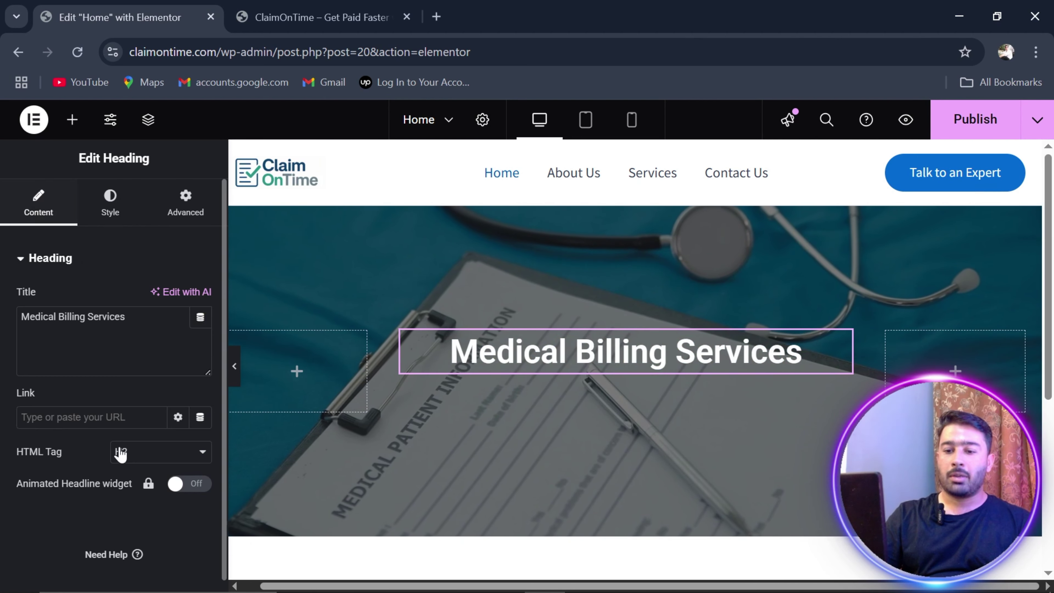
- Set the "Medical Billing Services" heading's HTML tag to H1 and add a Text Editor widget directly below it
click(137, 457)
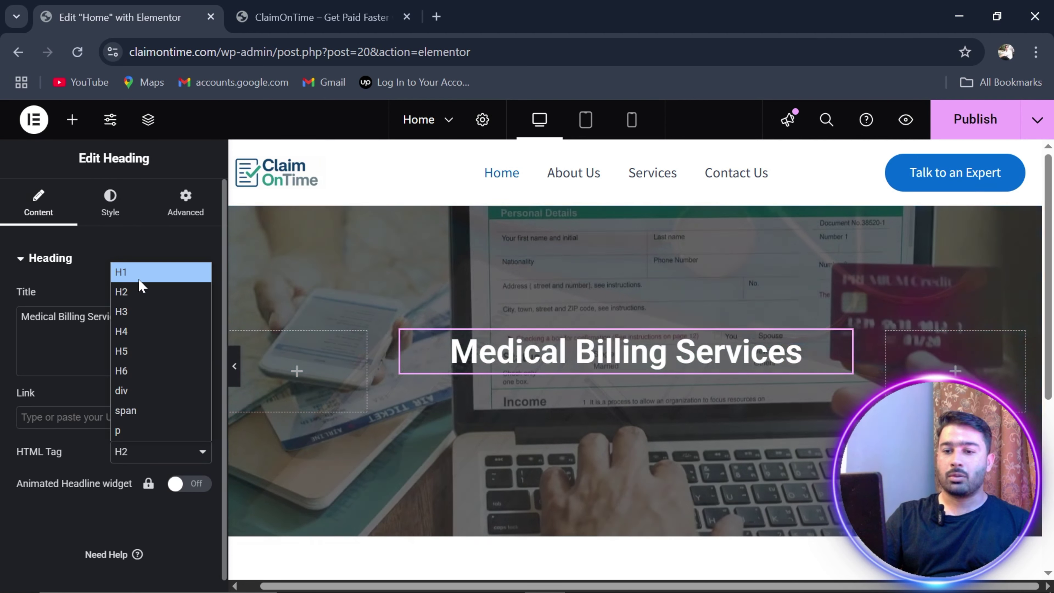
click(137, 277)
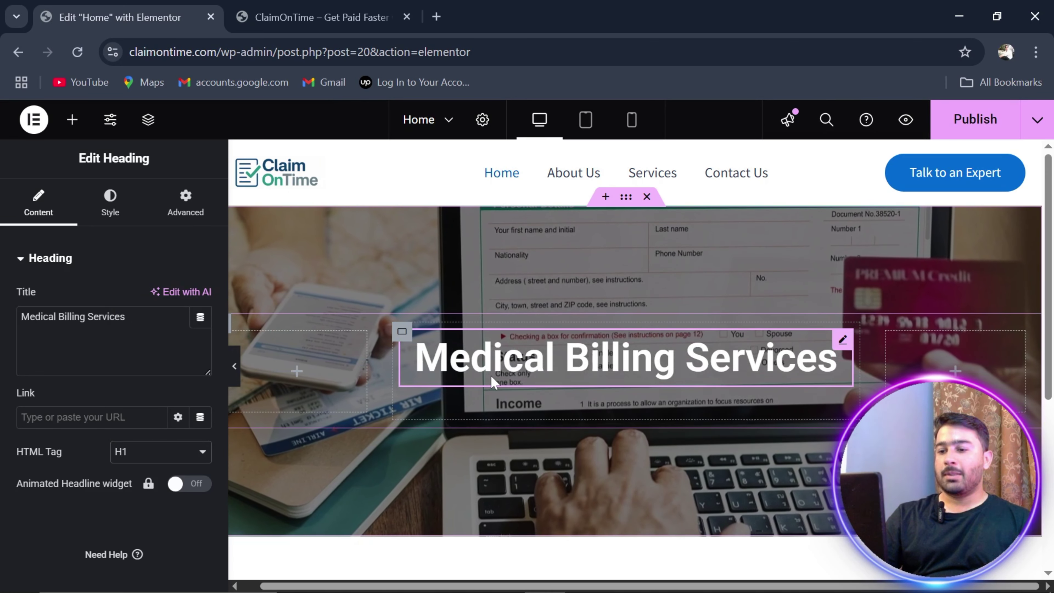
click(71, 132)
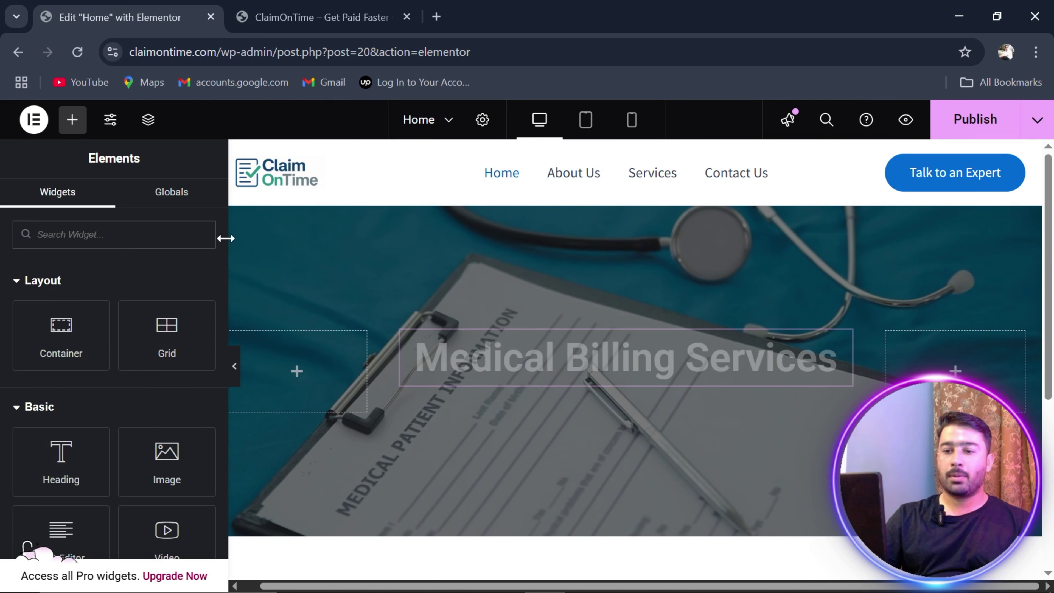
scroll(224, 209, down, 3)
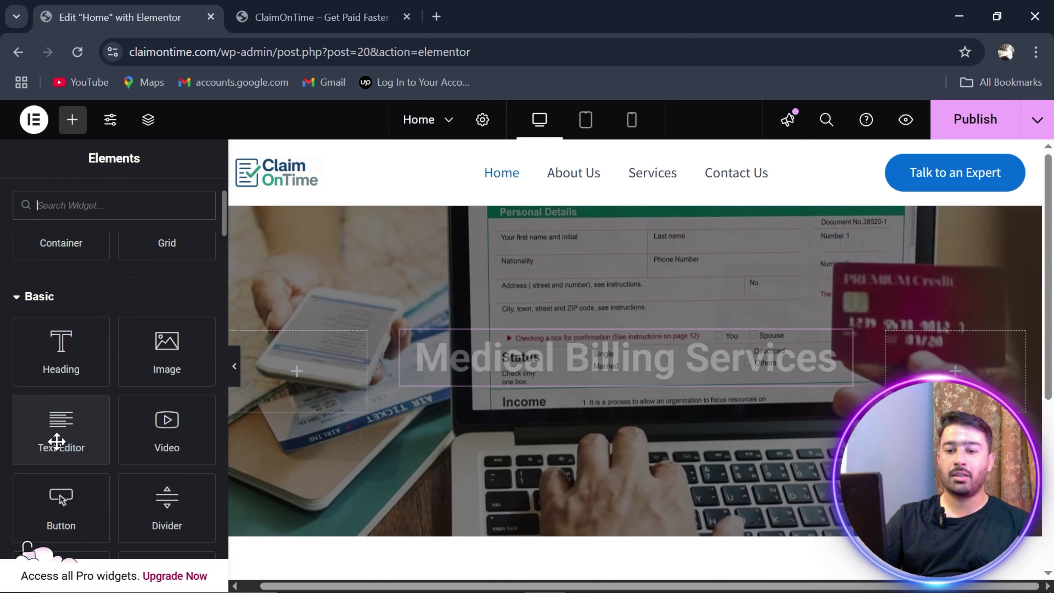
drag(58, 409, 515, 367)
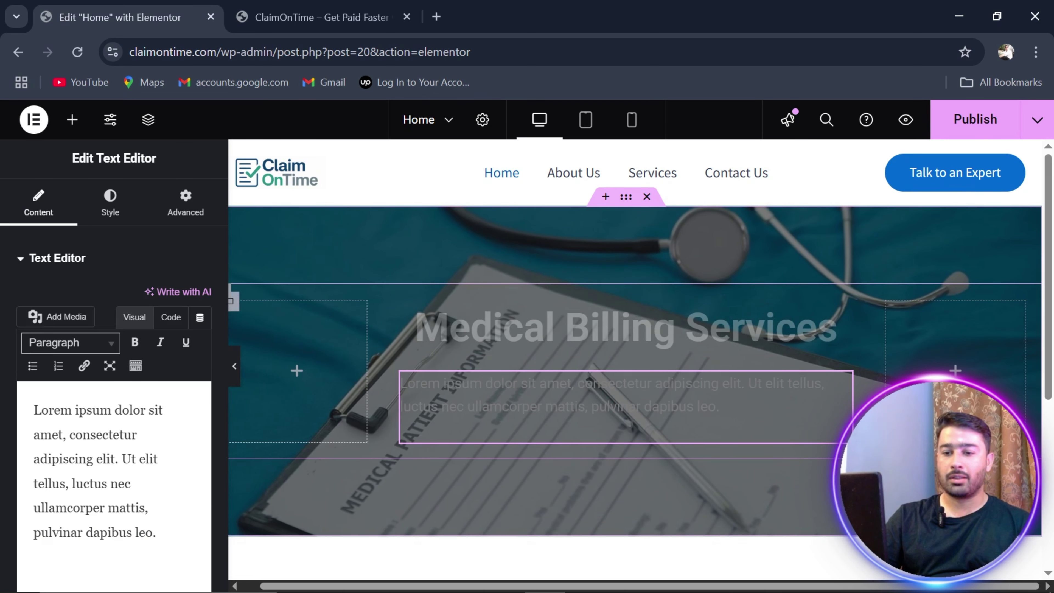
- Center the hero paragraph in the Text Editor widget and set its text colour to #fff
click(110, 204)
click(156, 298)
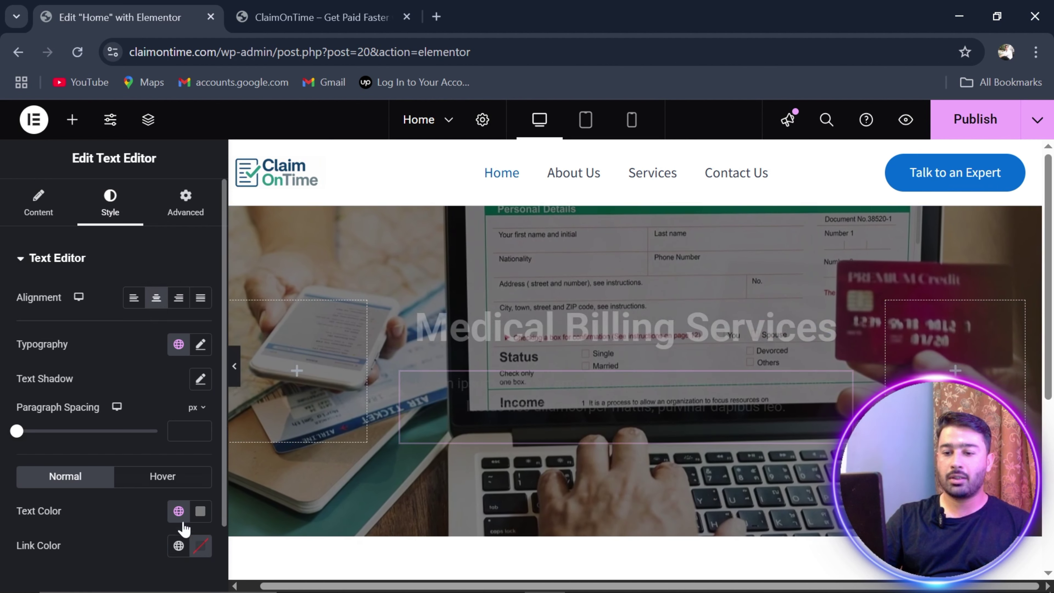
click(201, 511)
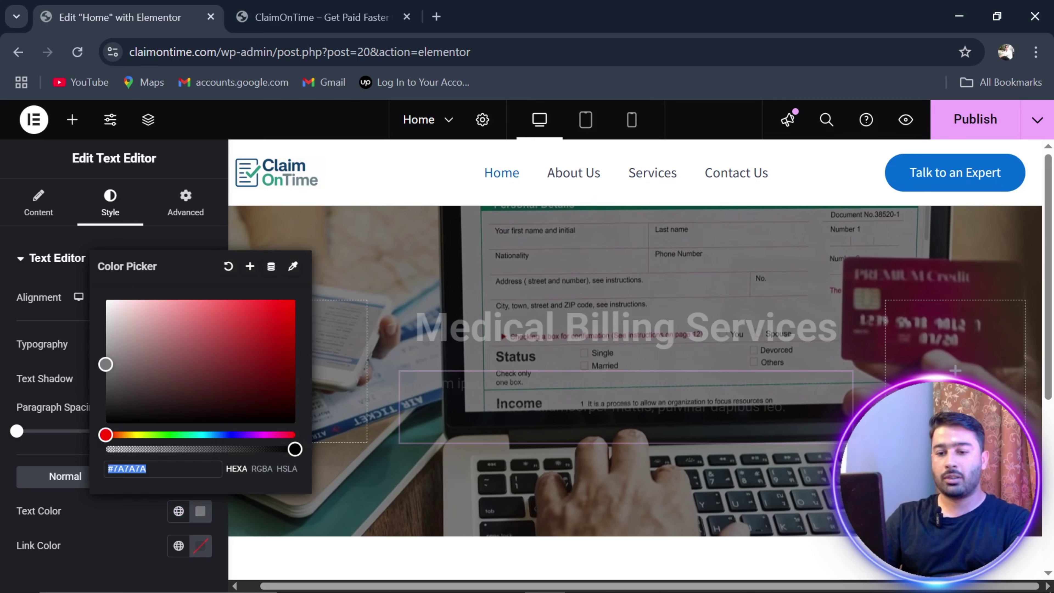
text(#fff)
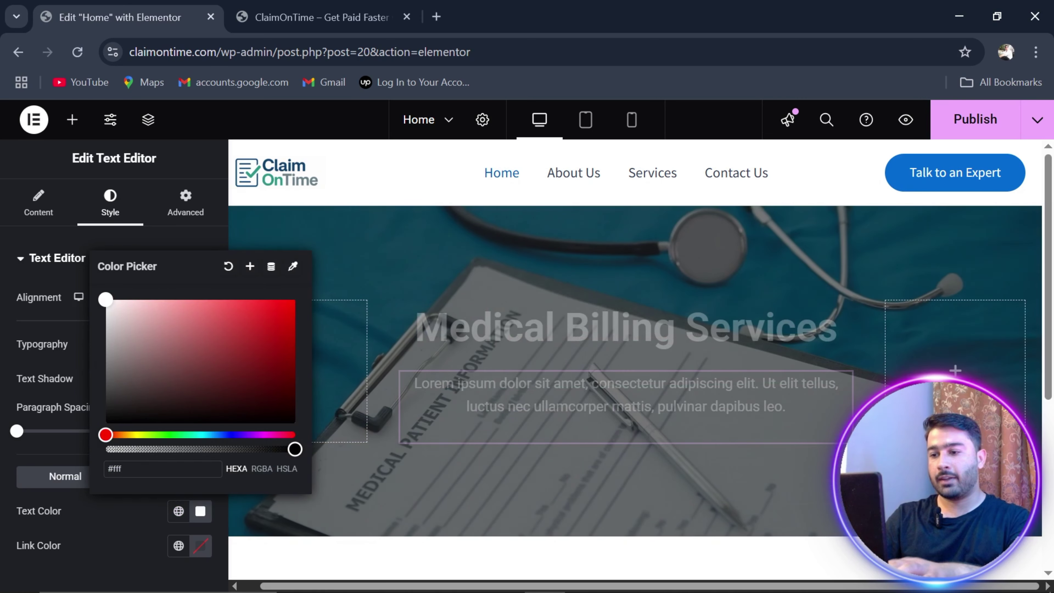
click(120, 522)
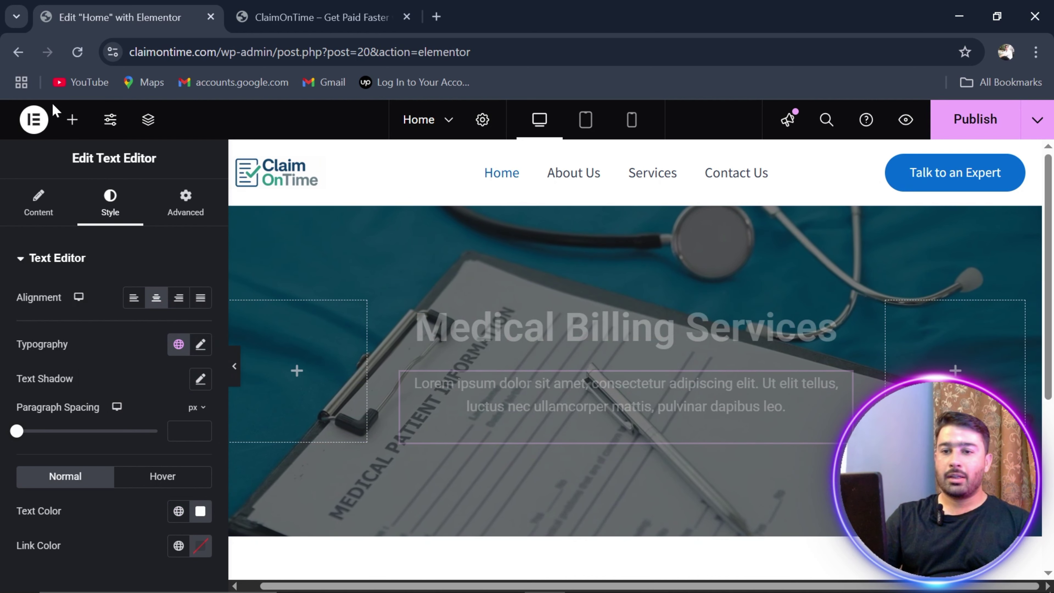
- Find the Button widget and add it below the paragraph in the hero's middle container
click(69, 121)
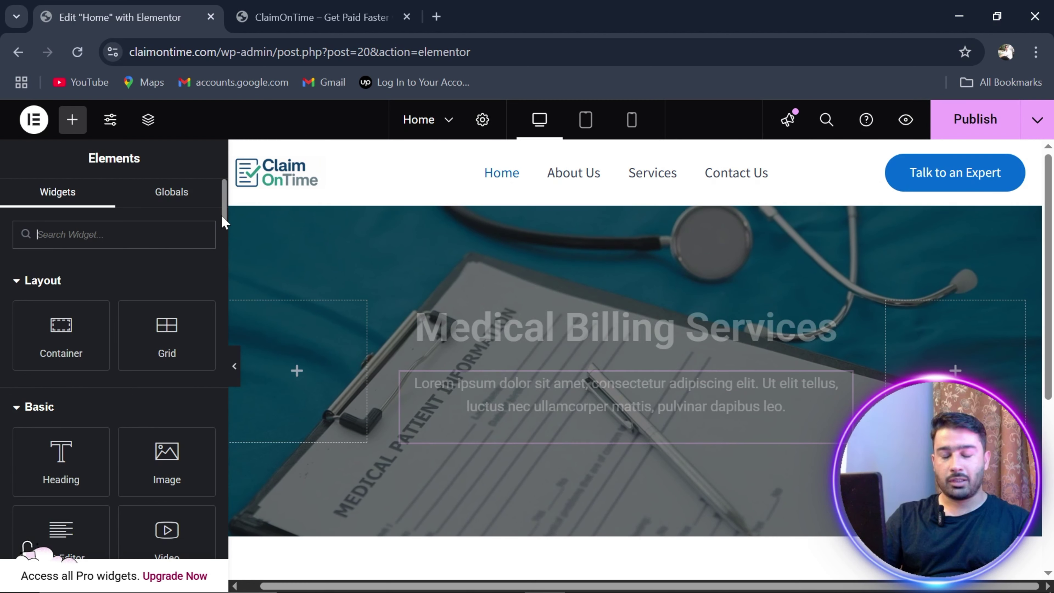
drag(222, 214, 216, 184)
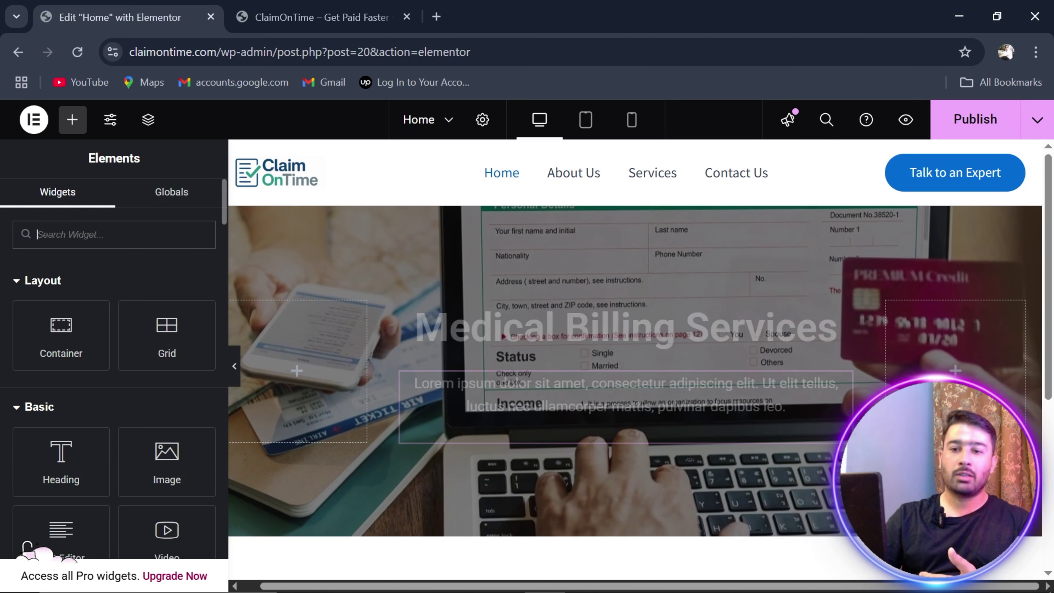
text(button)
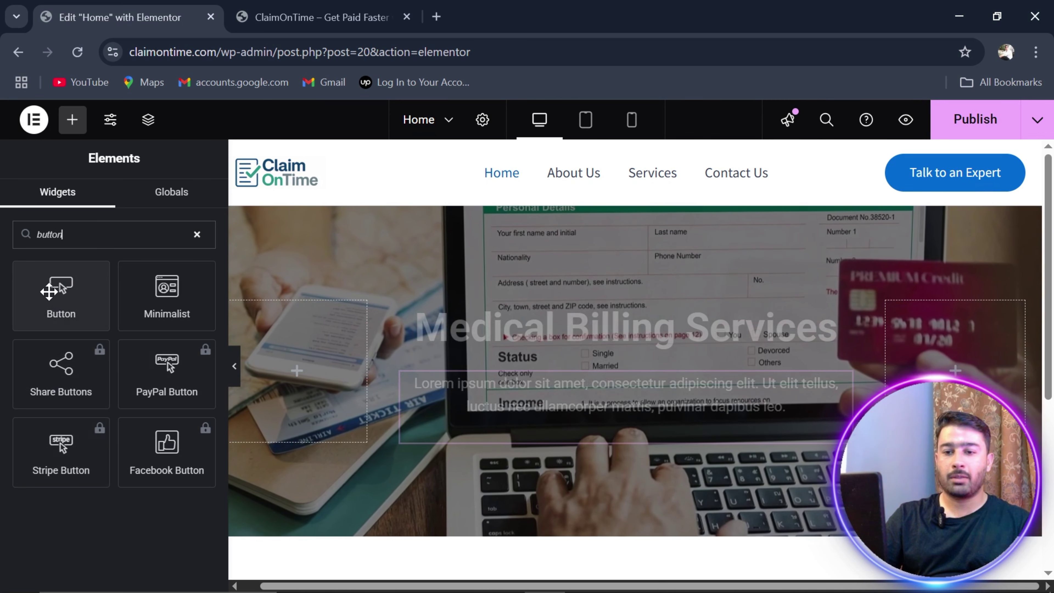
drag(57, 291, 591, 413)
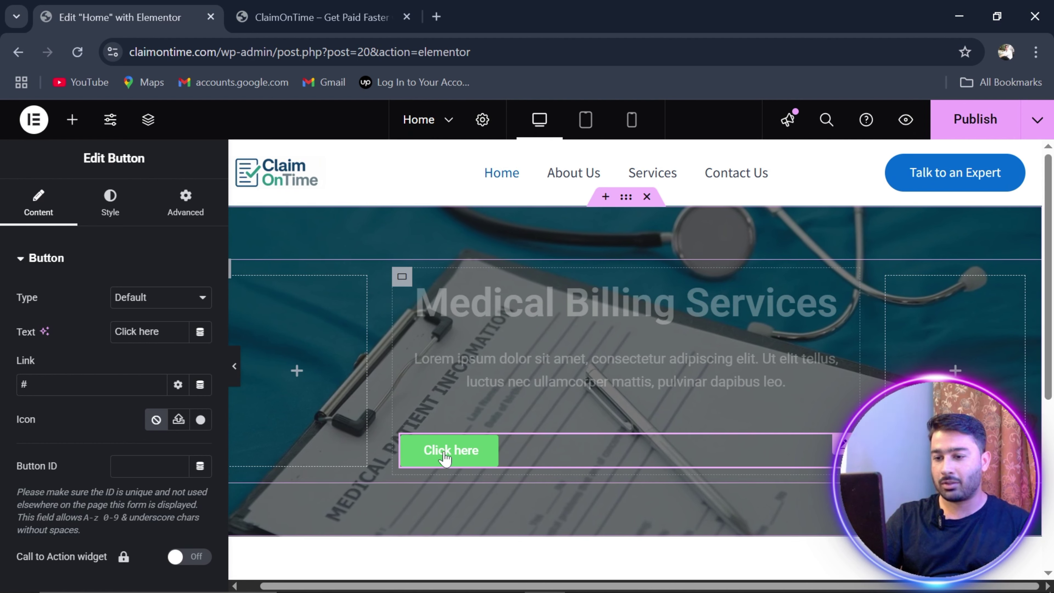
- Select the button inside the middle container through the page structure and set its position to center
click(401, 277)
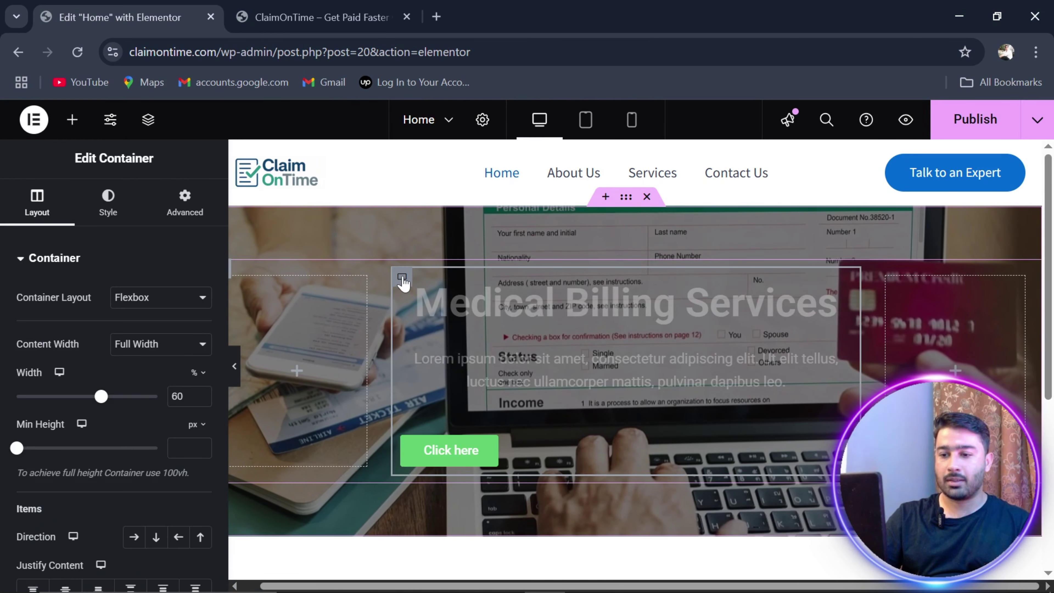
click(148, 120)
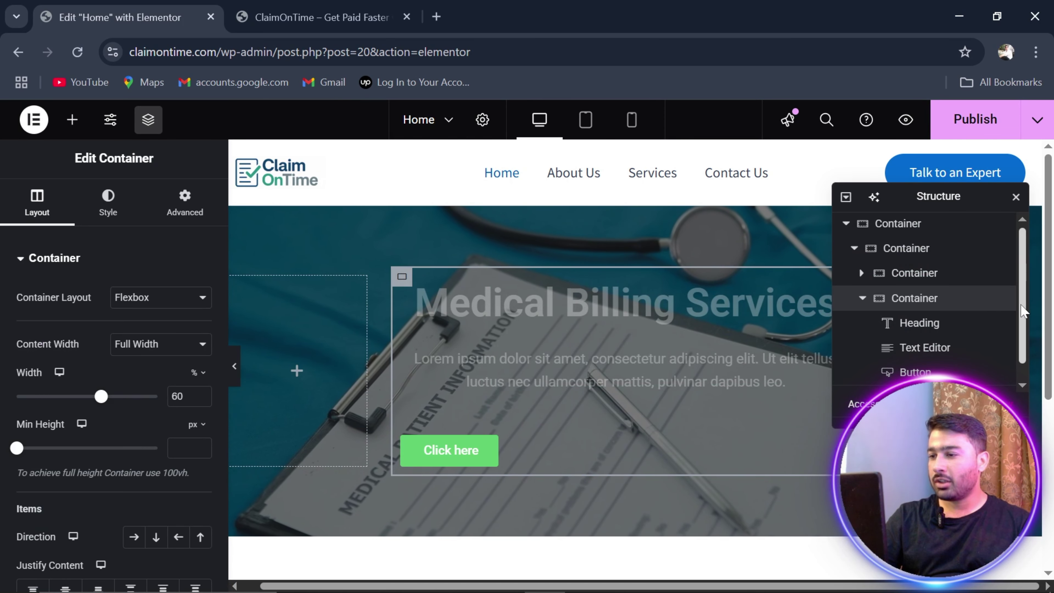
click(862, 299)
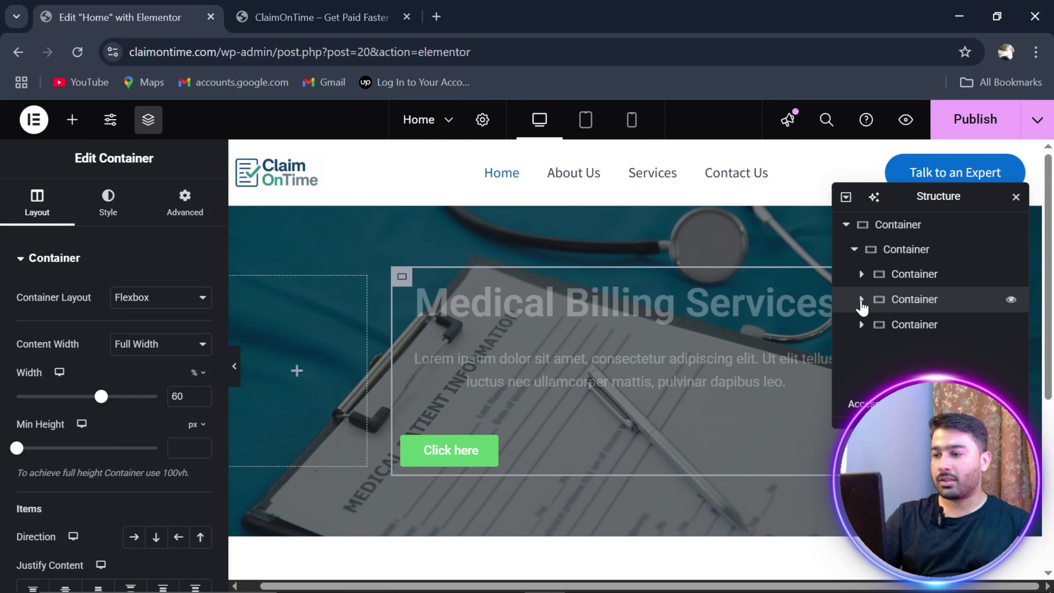
click(861, 299)
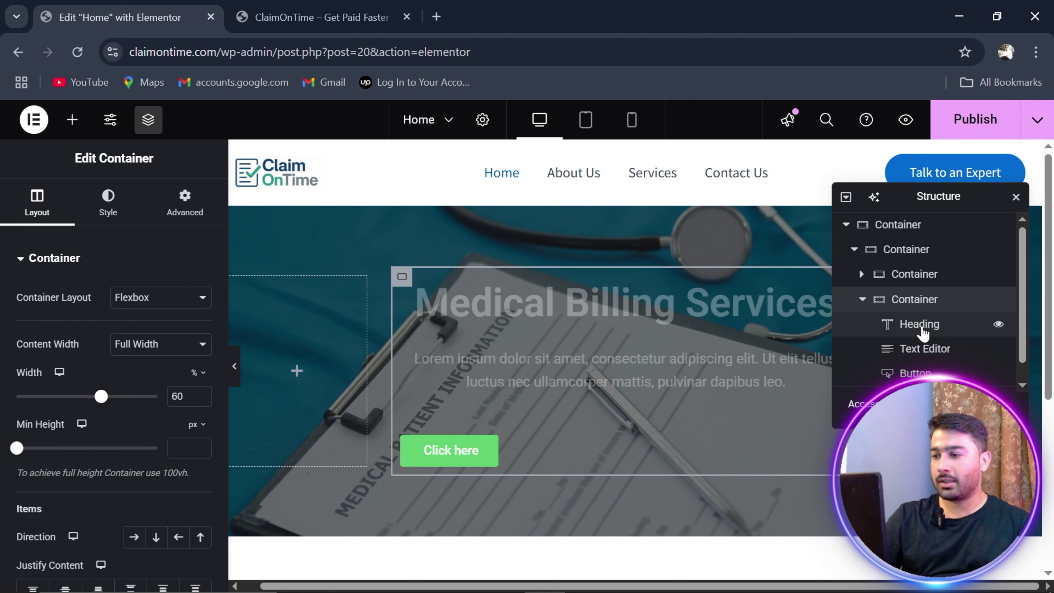
click(914, 373)
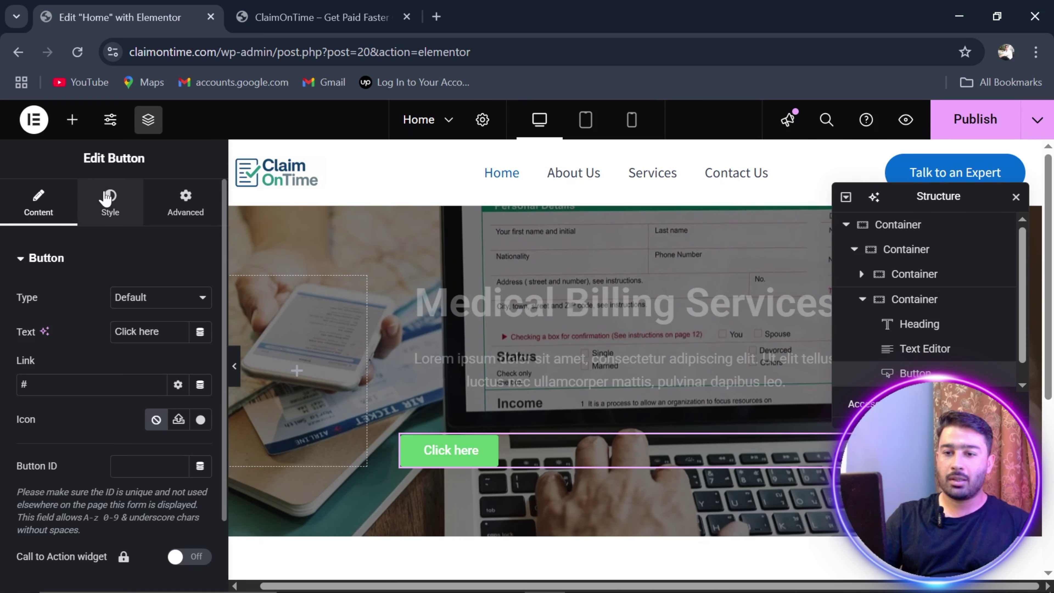
click(110, 203)
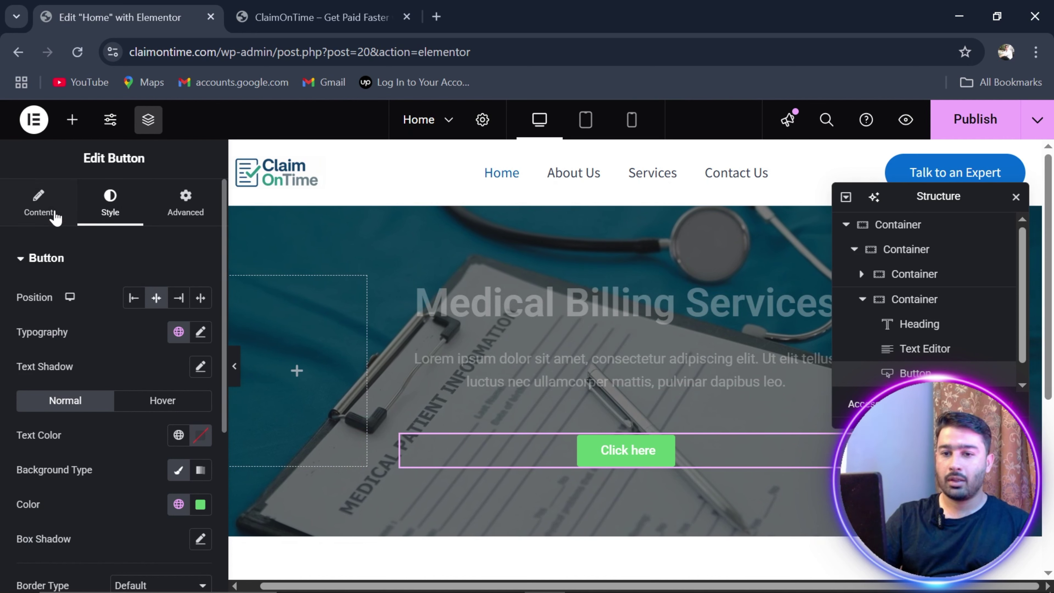
- Change the hero button's text to "Get Started"
click(45, 208)
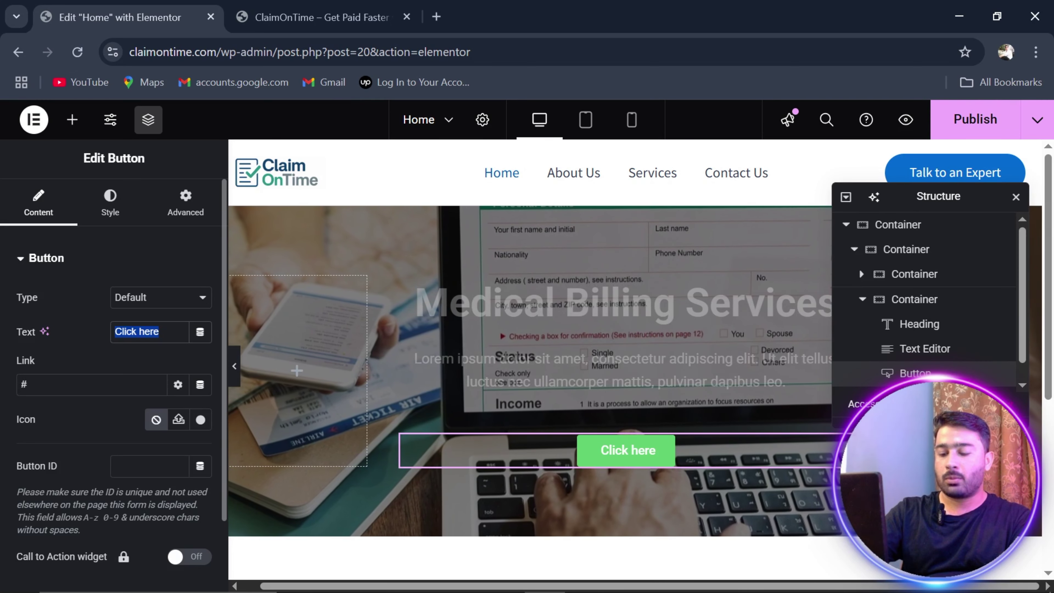
key(BackSpace)
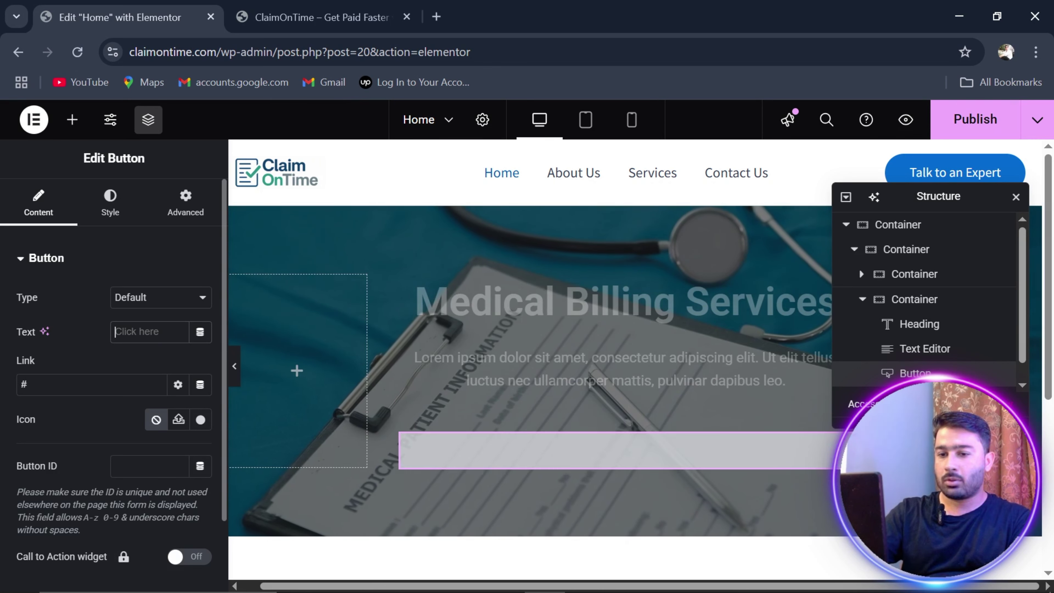
text(C)
text(Get a Fr)
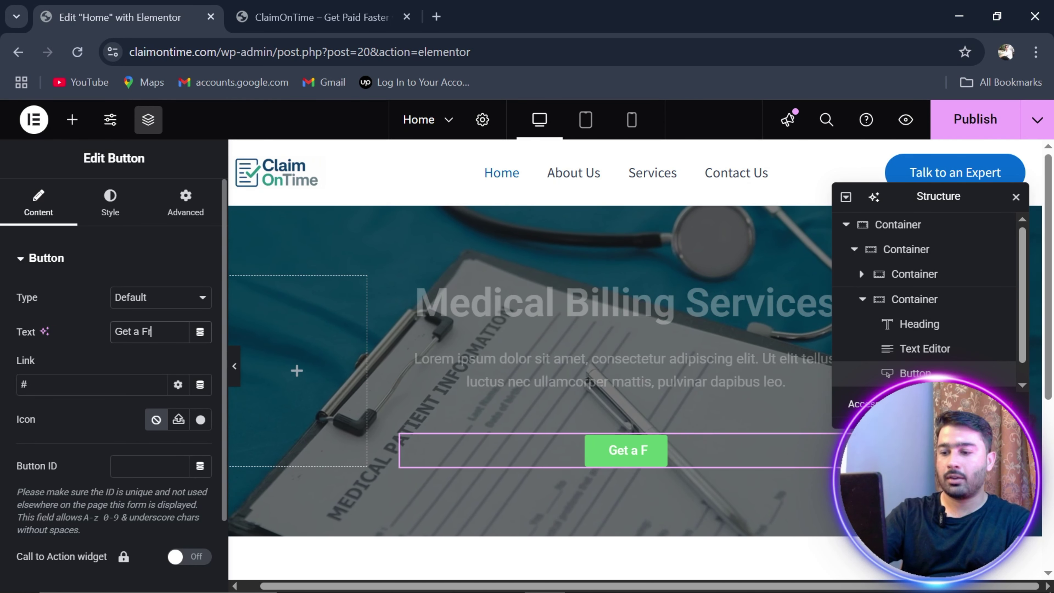
text(ee)
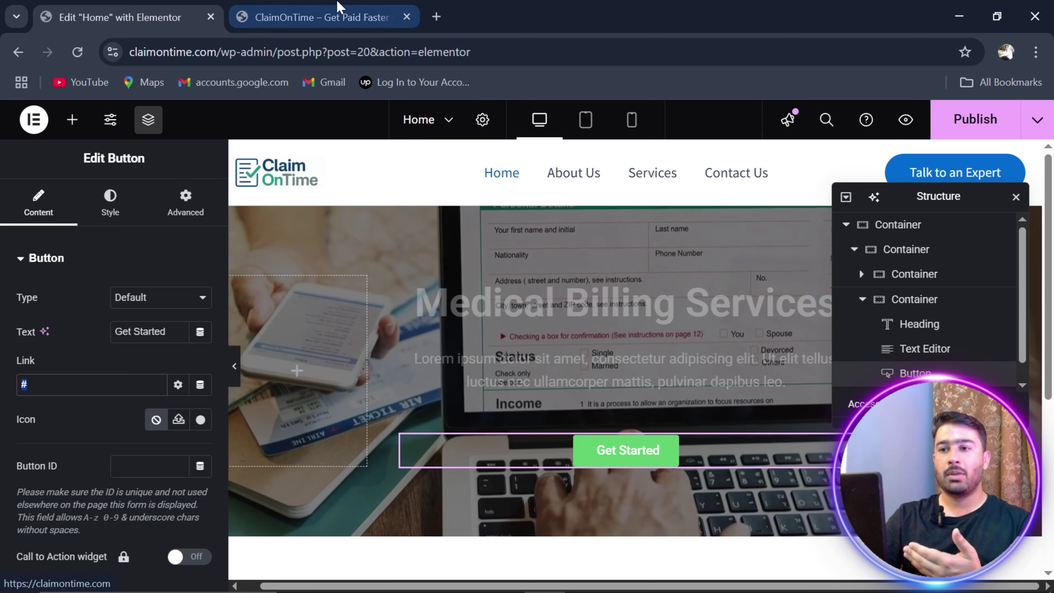
- Copy the Contact Us page's address from the live site and paste it as the "Get Started" button's link
click(316, 17)
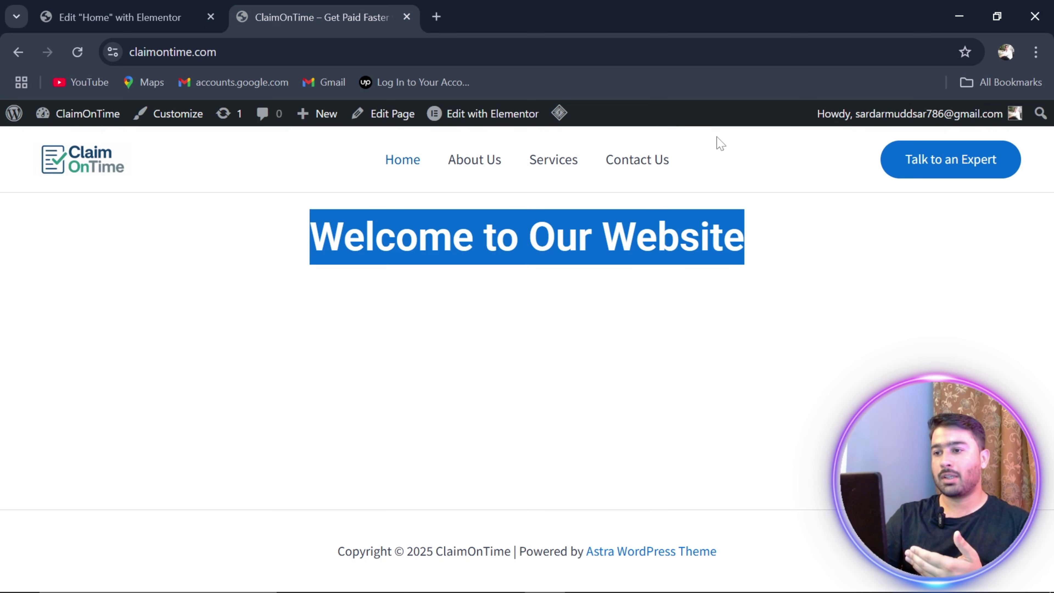
click(643, 165)
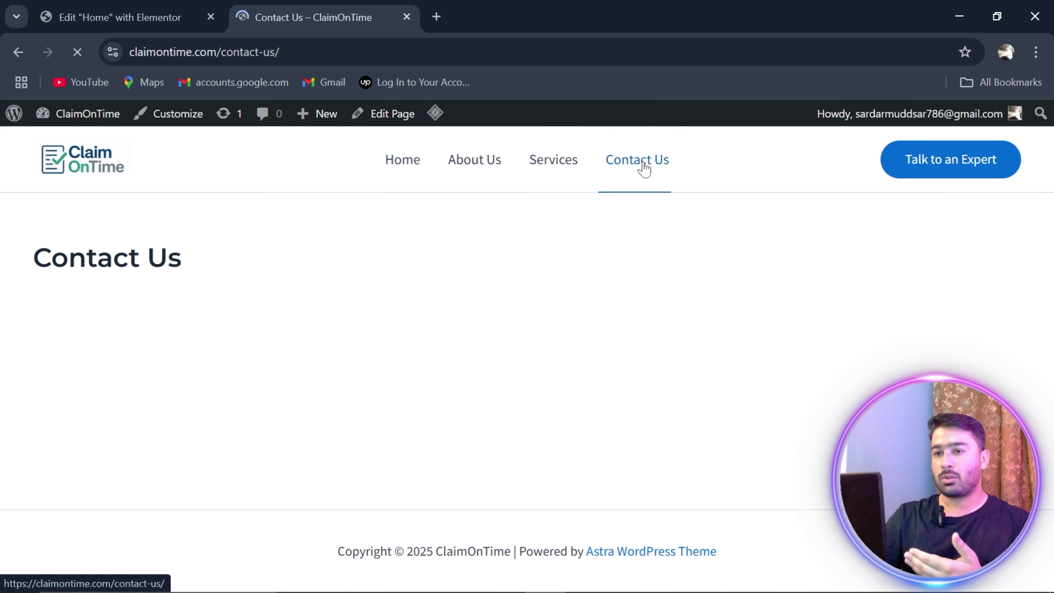
click(255, 60)
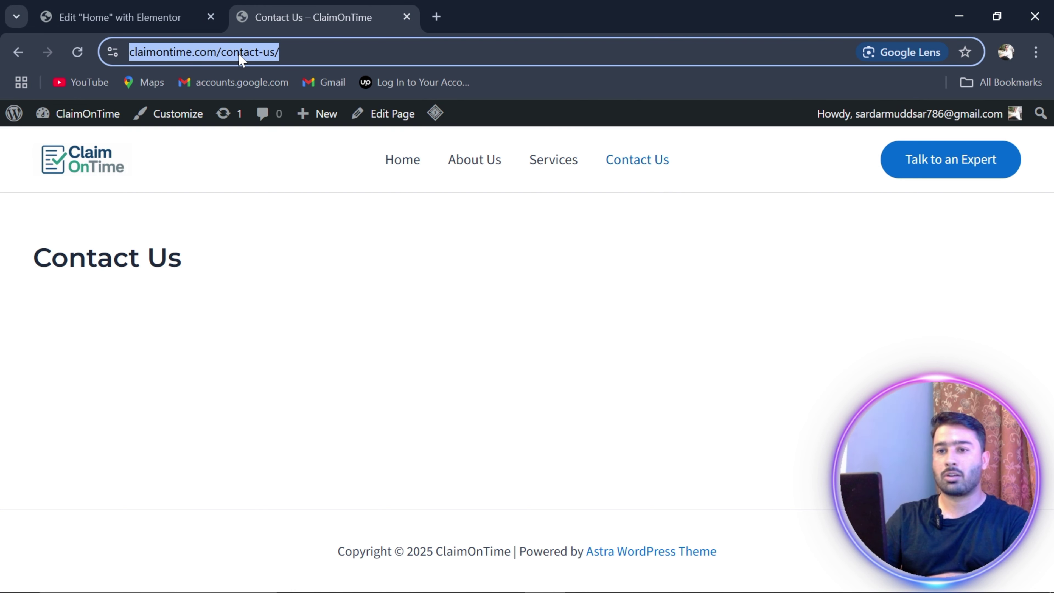
click(131, 12)
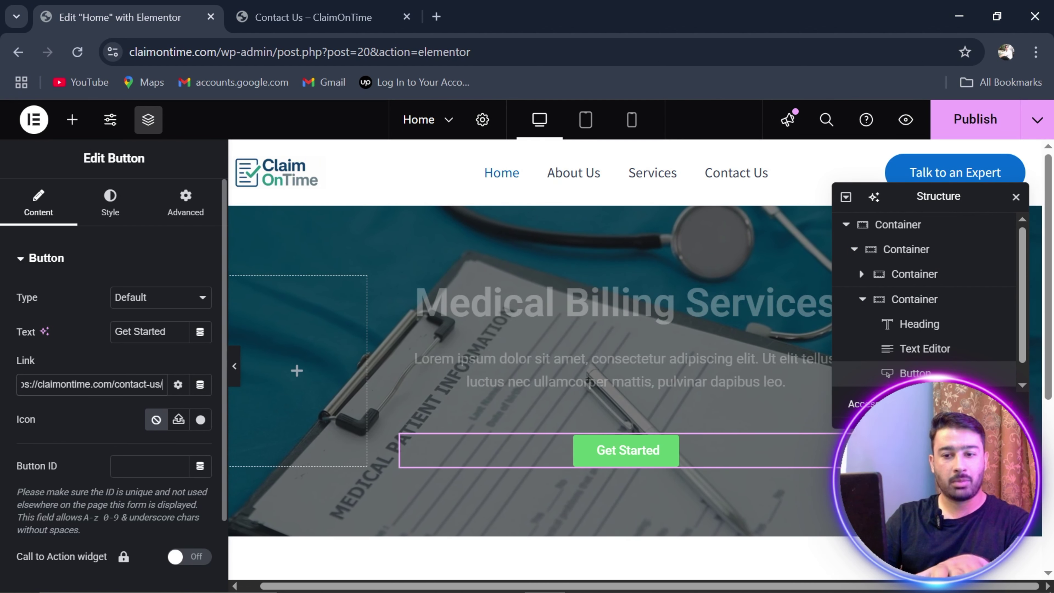
- Clear the "Get Started" button's link, search for "contact" and choose the Contact Us page as its target
key(ctrl+a)
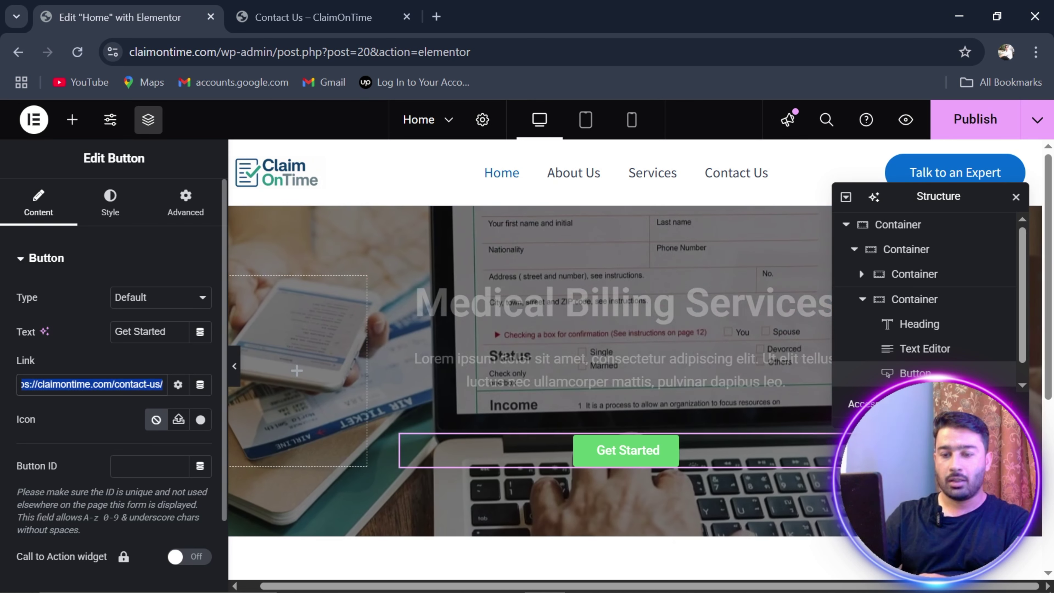
key(BackSpace)
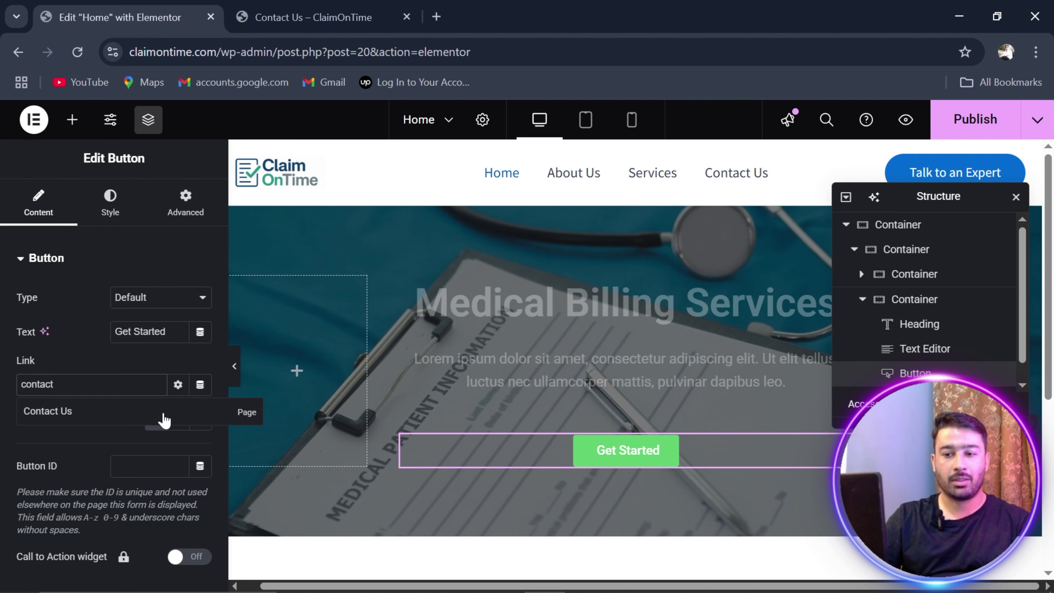
click(106, 417)
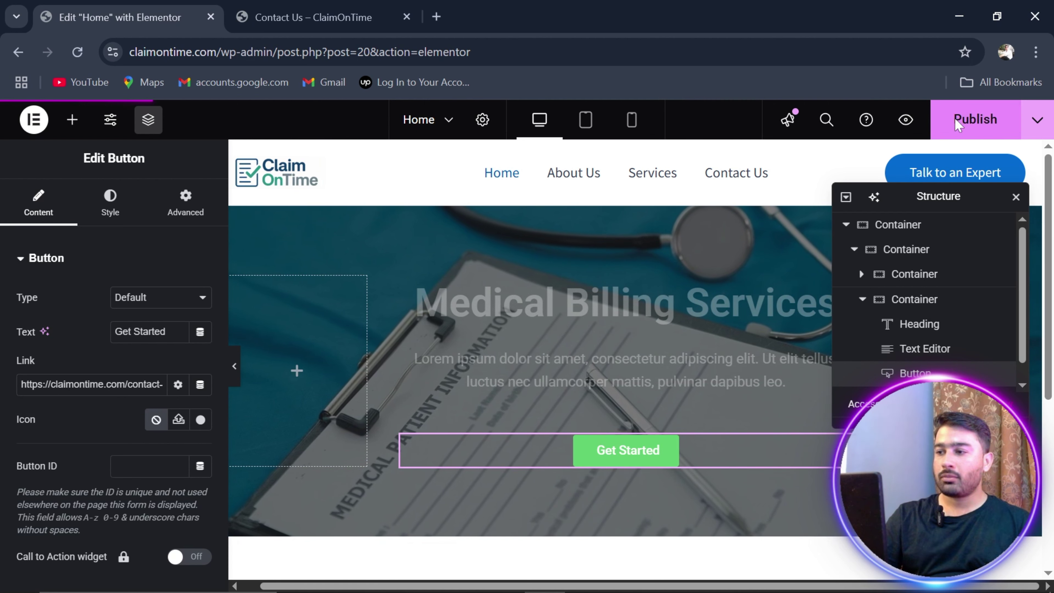
- Publish the Home page, check the hero's heading, paragraph and button on the live site, and return to the editor
click(957, 124)
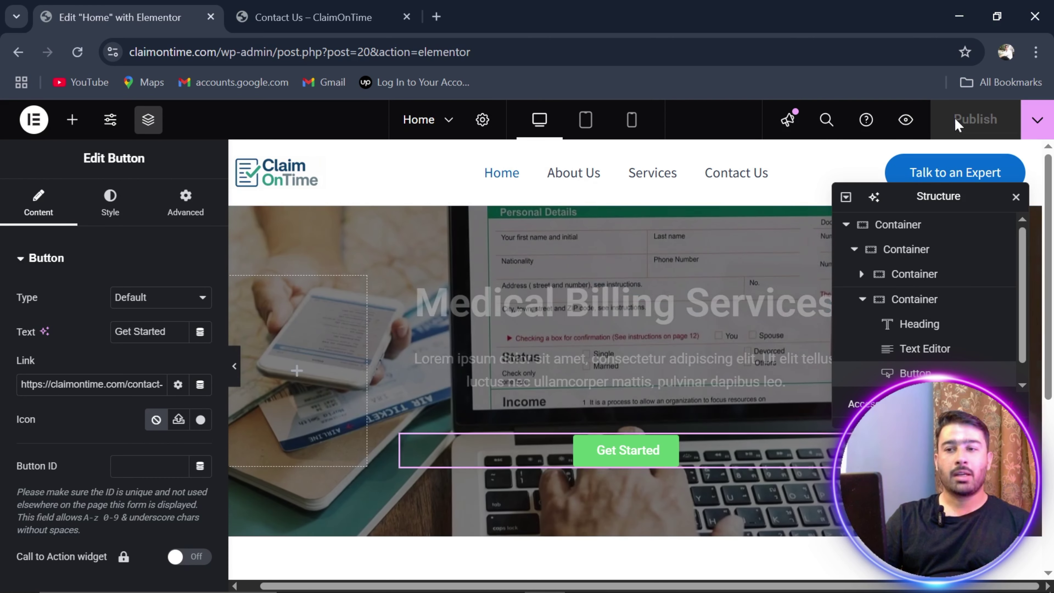
click(302, 6)
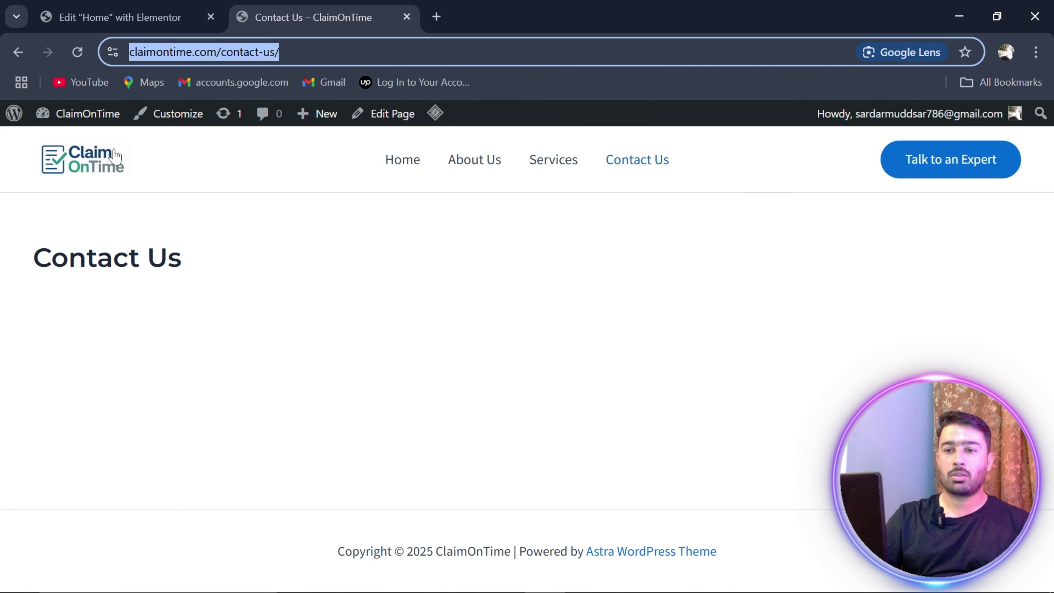
click(101, 162)
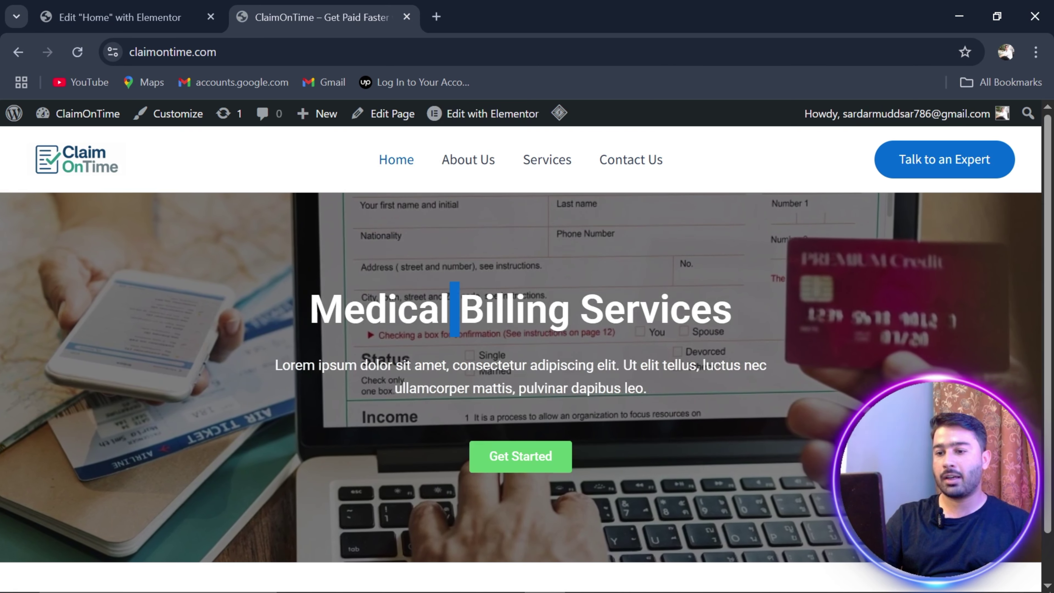
triple_click(448, 309)
triple_click(519, 376)
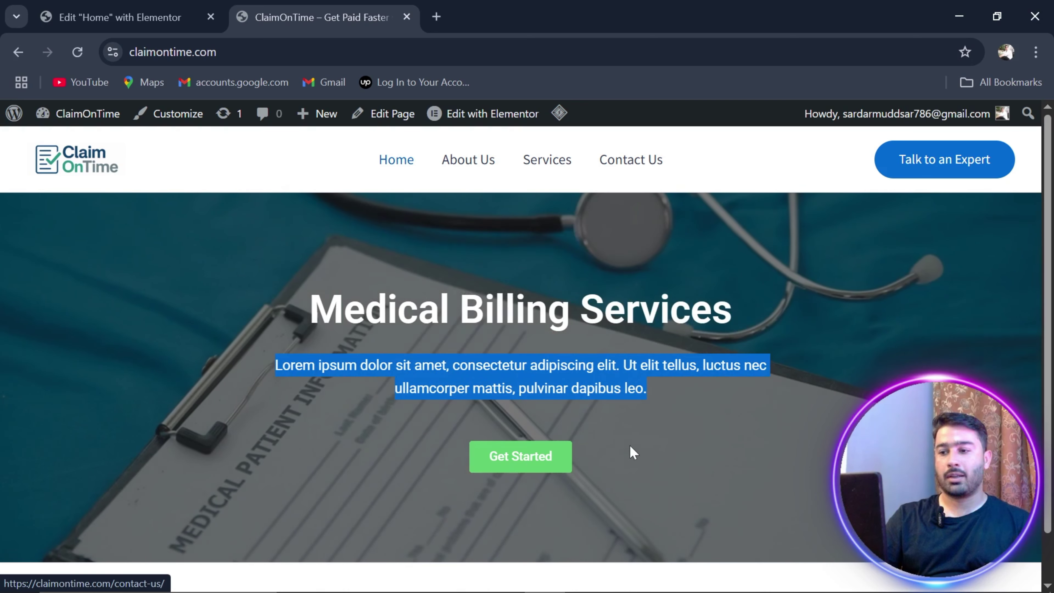
click(630, 445)
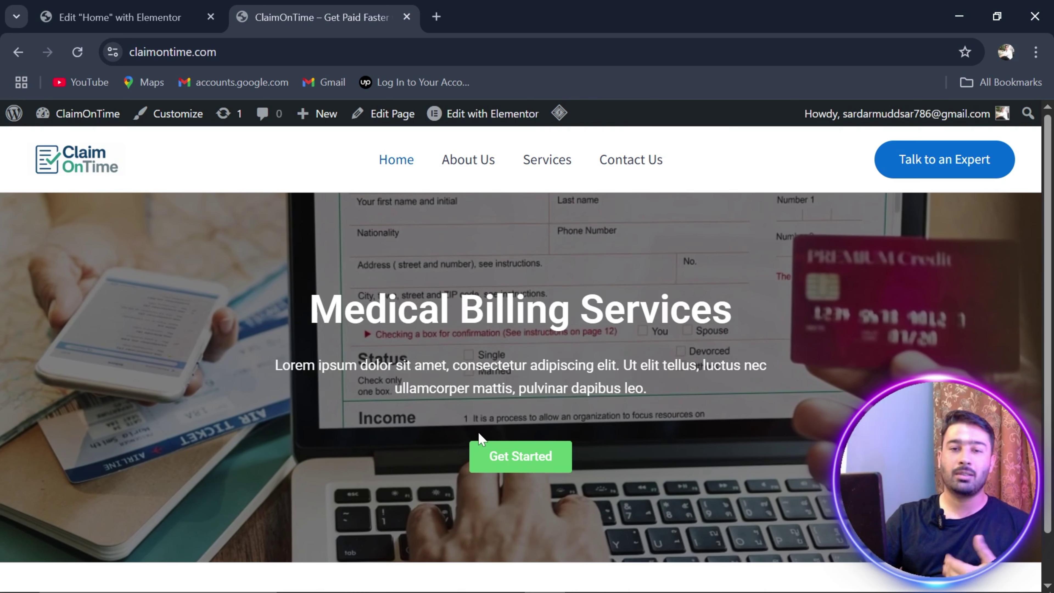
click(138, 6)
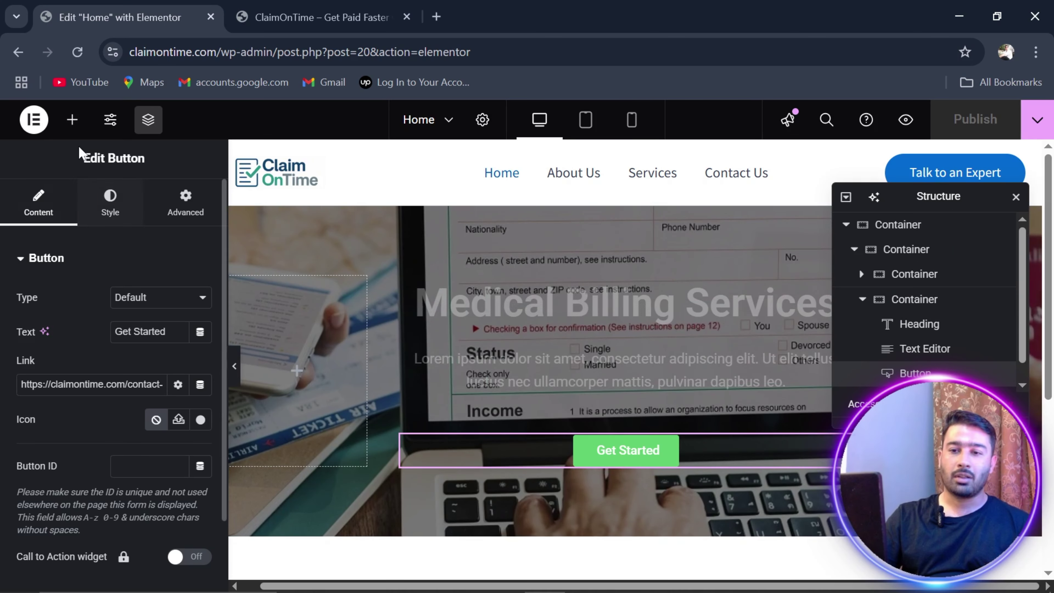